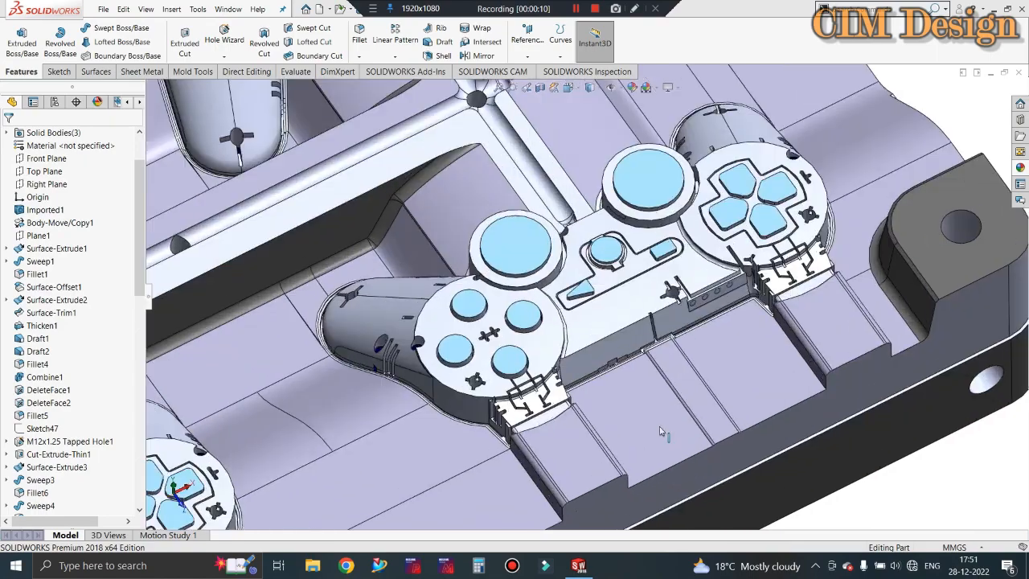
# Examine the four game-controller cores and the side holes of the mould plate, both close up and as a whole
pyautogui.scroll(3, 813, 281)
pyautogui.scroll(3, 814, 280)
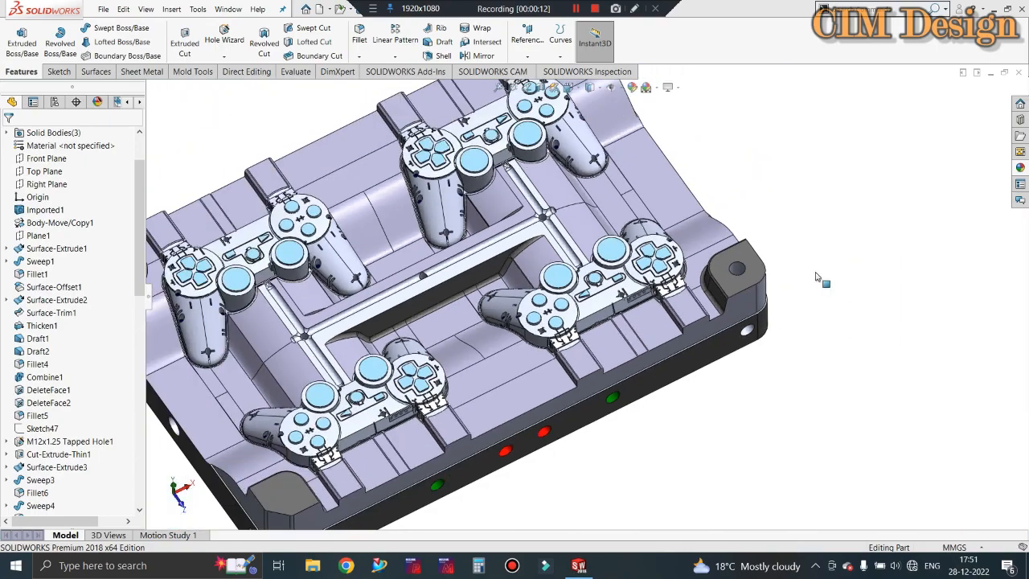
pyautogui.scroll(-4, 392, 399)
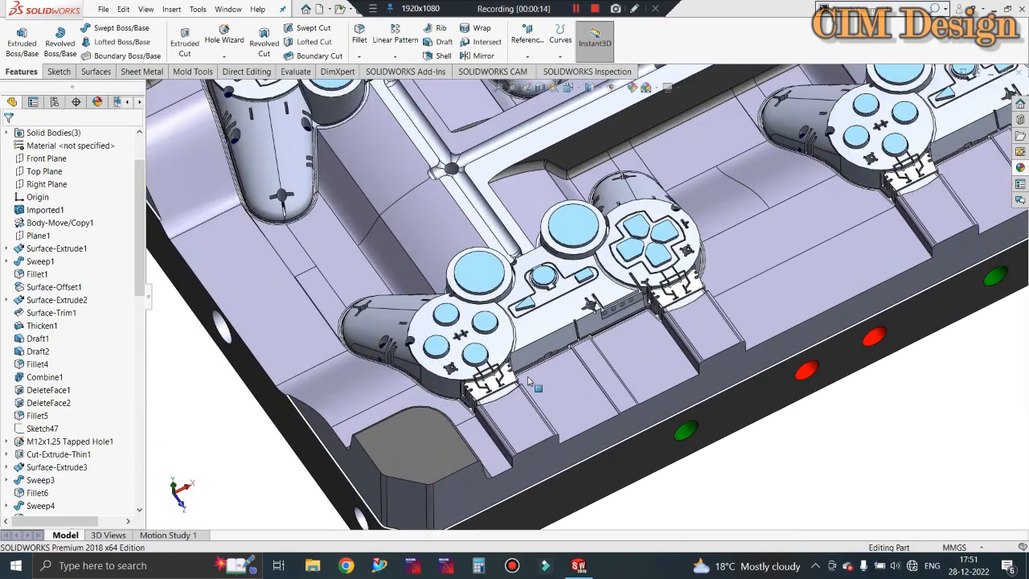
pyautogui.scroll(5, 529, 380)
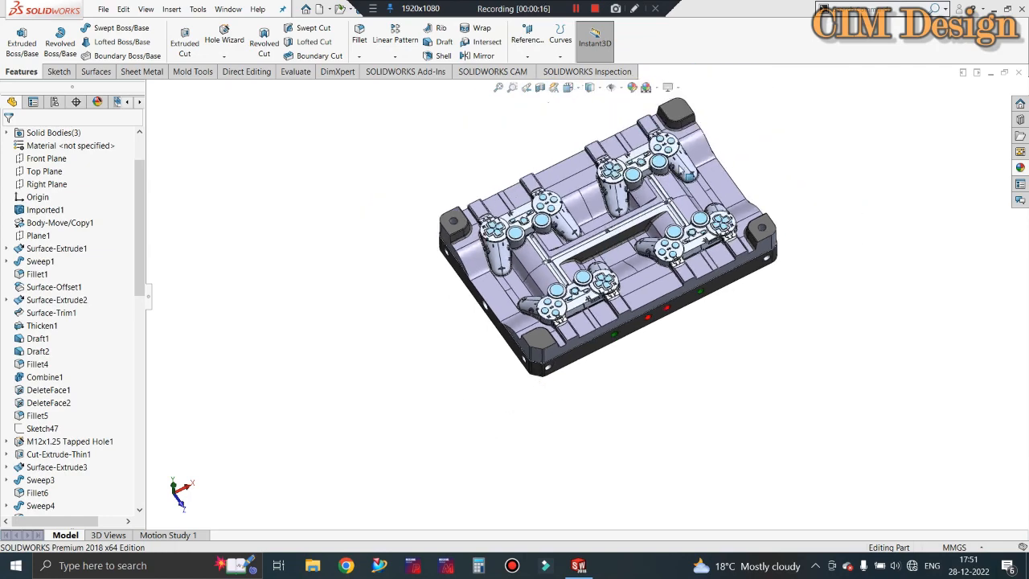
pyautogui.scroll(-4, 688, 173)
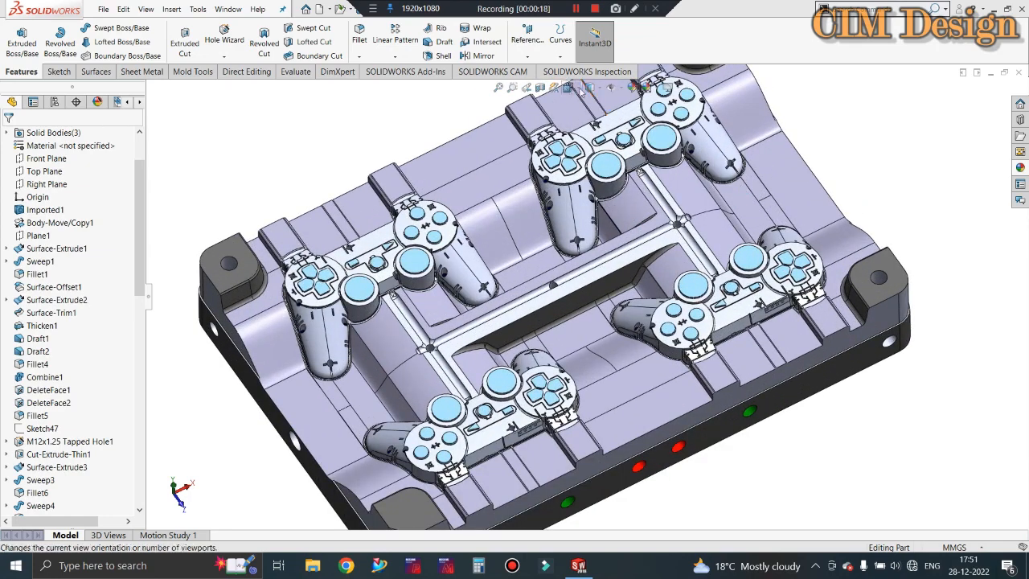
# Show the mould plate in Wireframe display and examine the internal drilled channels beneath the controller cores from several angles
pyautogui.click(590, 86)
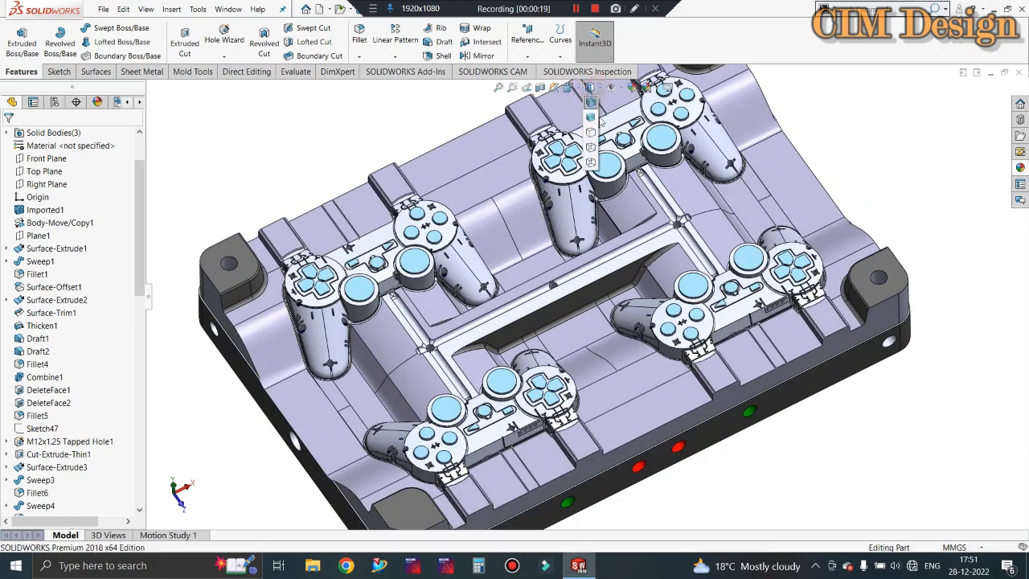
pyautogui.click(591, 162)
pyautogui.scroll(2, 598, 308)
pyautogui.moveTo(496, 383); pyautogui.dragTo(496, 344, button='middle')
pyautogui.scroll(-1, 625, 227)
pyautogui.moveTo(625, 228); pyautogui.dragTo(655, 342, button='middle')
pyautogui.scroll(2, 659, 343)
pyautogui.scroll(-1, 765, 282)
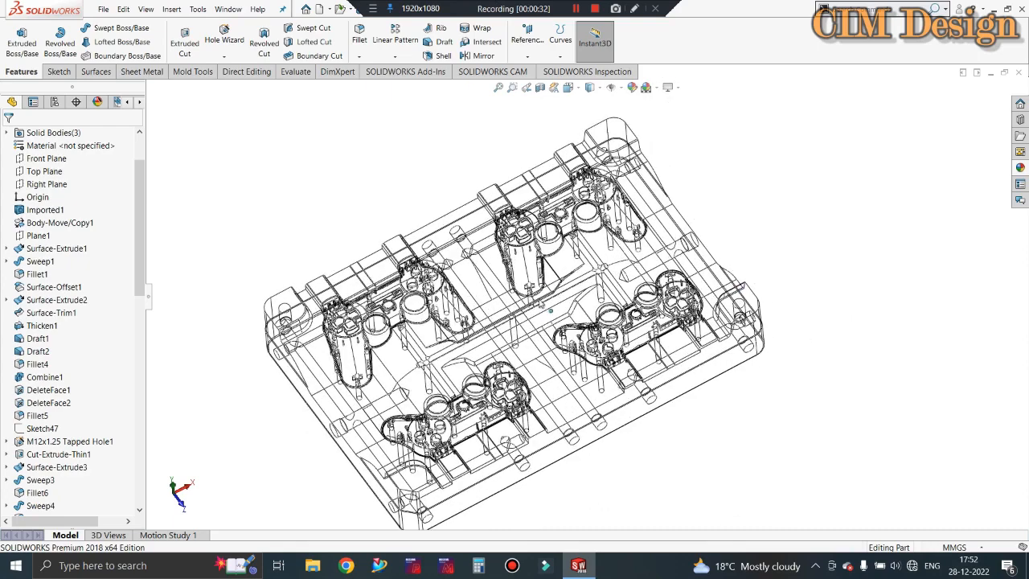
pyautogui.scroll(-1, 528, 275)
pyautogui.moveTo(523, 273); pyautogui.dragTo(529, 262, button='middle')
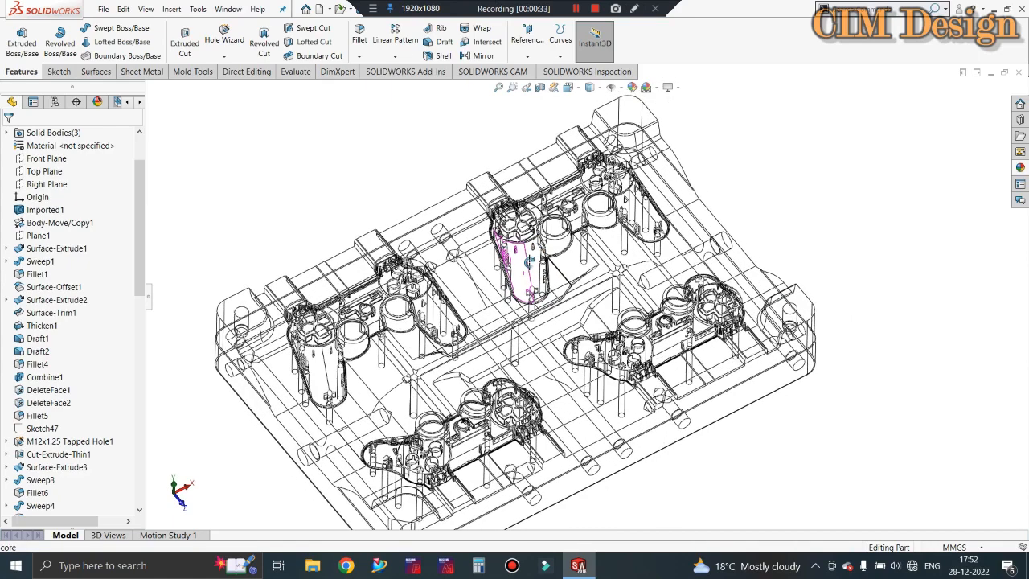
# Set the display style to Shaded With Edges and inspect the underside and side holes of the mould plate
pyautogui.click(595, 87)
pyautogui.click(591, 102)
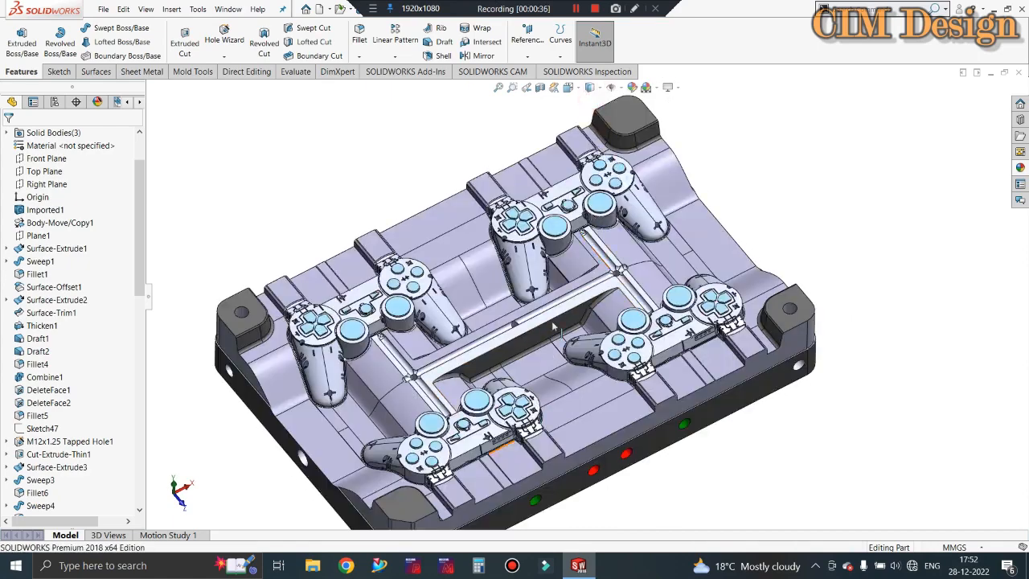
pyautogui.scroll(2, 554, 326)
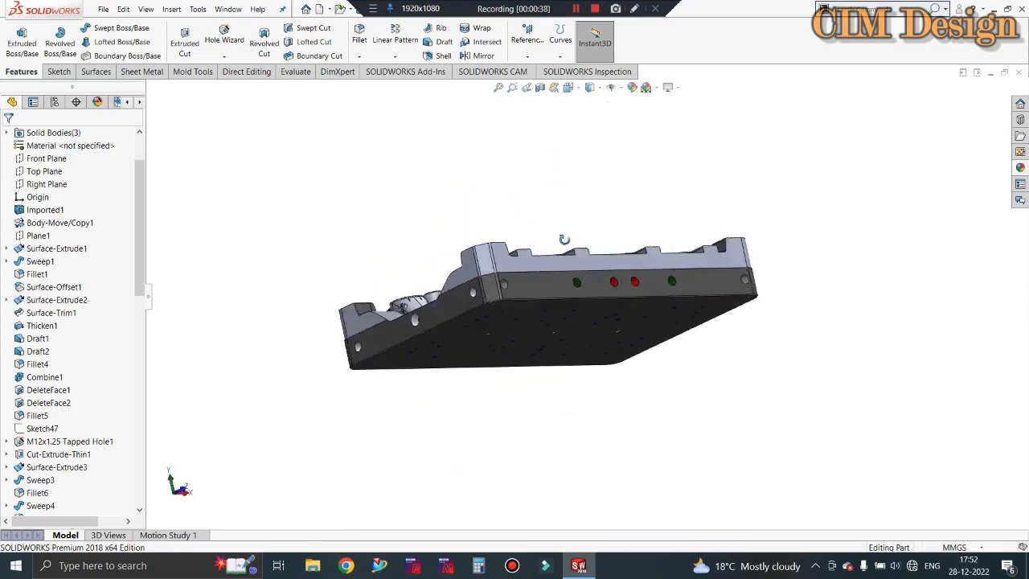
pyautogui.moveTo(585, 357); pyautogui.dragTo(562, 261, button='middle')
pyautogui.moveTo(537, 355); pyautogui.dragTo(565, 403, button='middle')
pyautogui.scroll(-3, 595, 299)
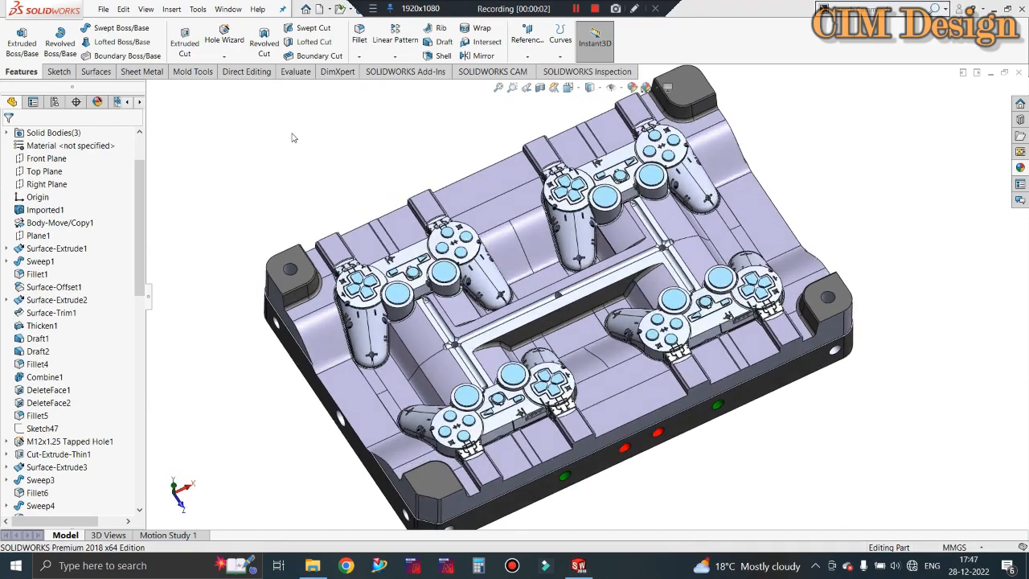
pyautogui.scroll(1, 633, 279)
pyautogui.scroll(-1, 638, 276)
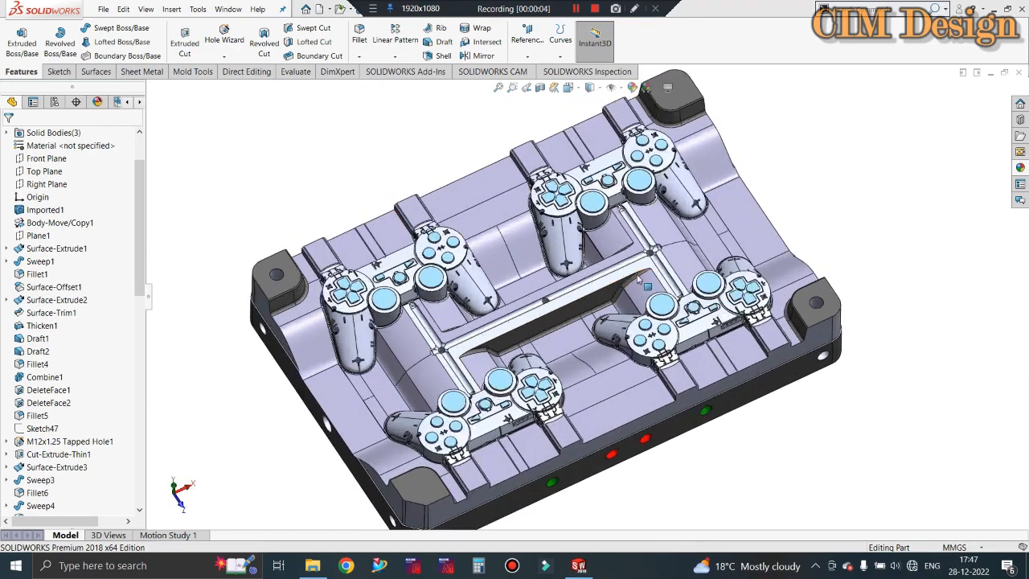
pyautogui.scroll(-1, 669, 303)
pyautogui.scroll(2, 639, 299)
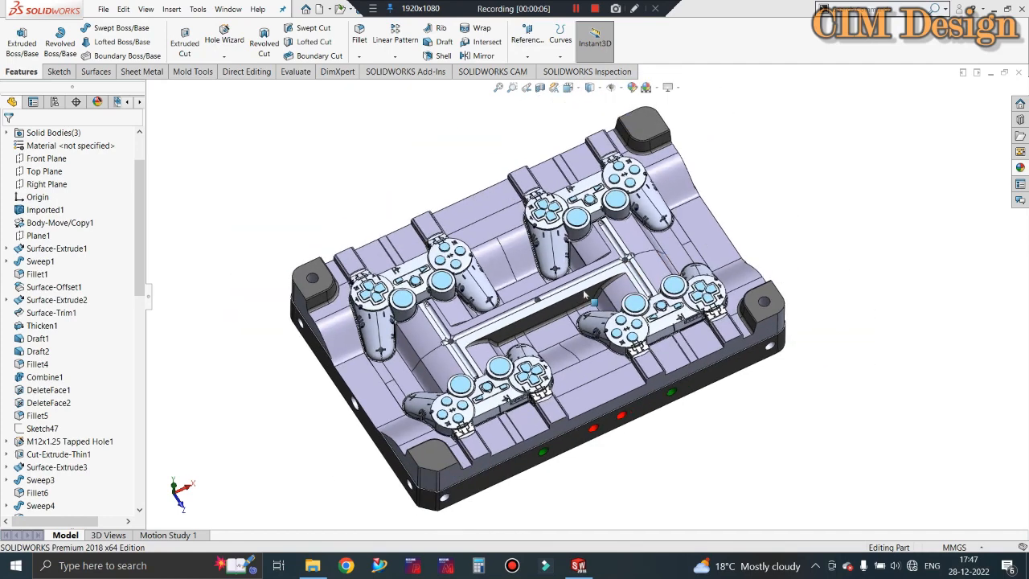
pyautogui.scroll(-1, 612, 296)
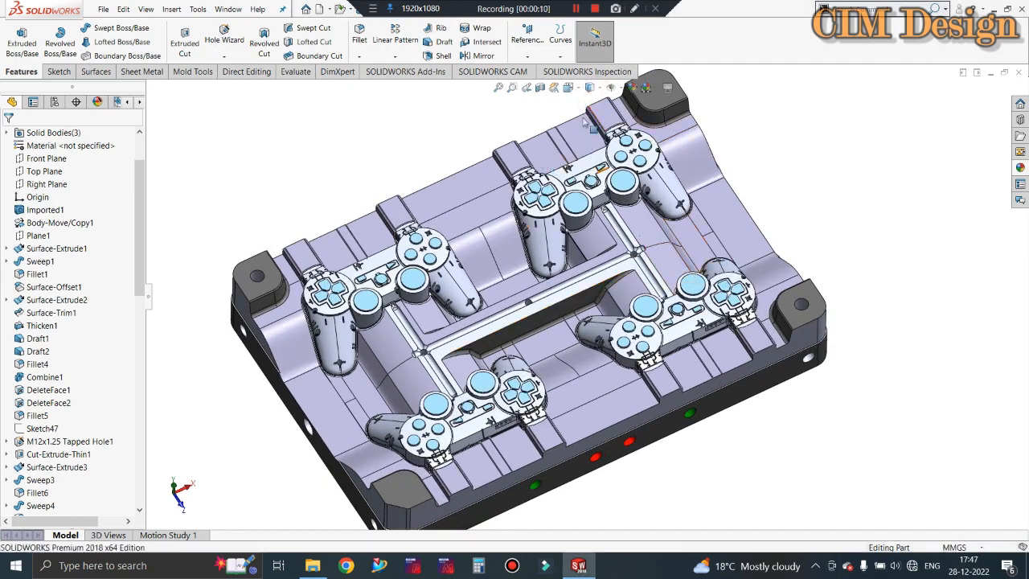
# Change the mould plate to Wireframe and study the layout of the cooling channels running between the four cores
pyautogui.click(590, 87)
pyautogui.click(591, 163)
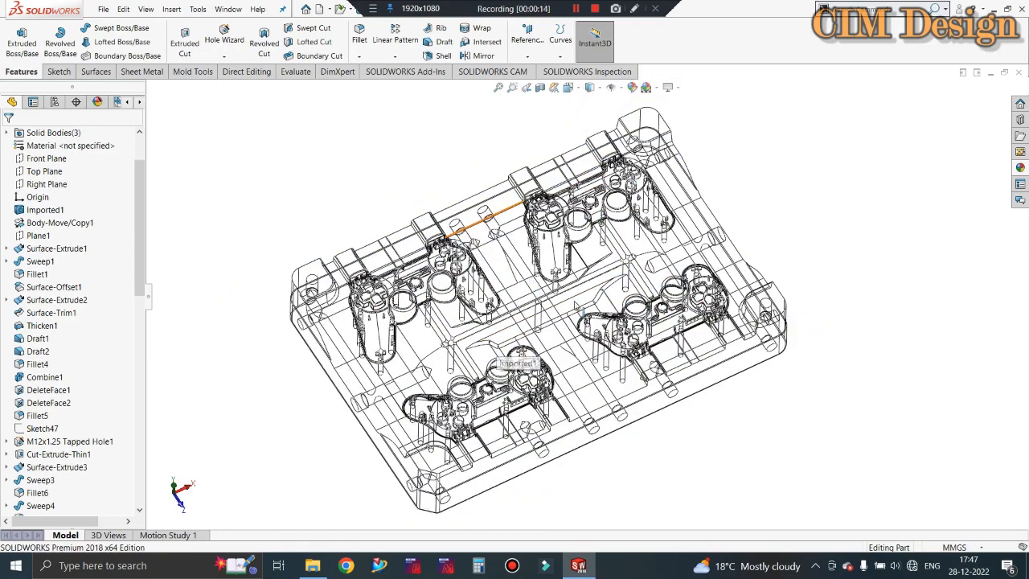
pyautogui.scroll(-2, 575, 306)
pyautogui.scroll(1, 570, 306)
pyautogui.moveTo(568, 308); pyautogui.dragTo(374, 316, button='middle')
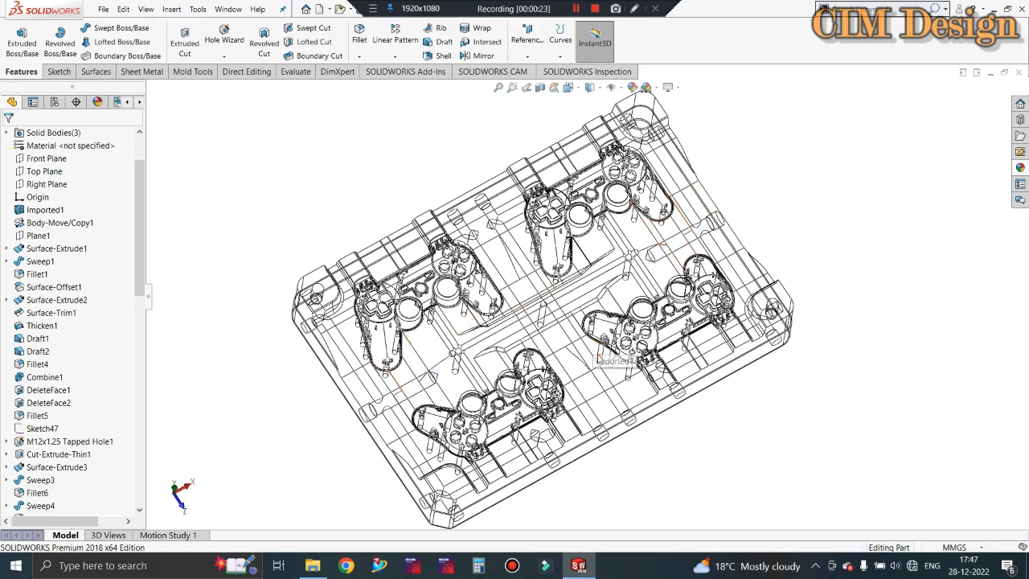
pyautogui.moveTo(596, 346); pyautogui.dragTo(549, 349, button='middle')
pyautogui.scroll(2, 682, 331)
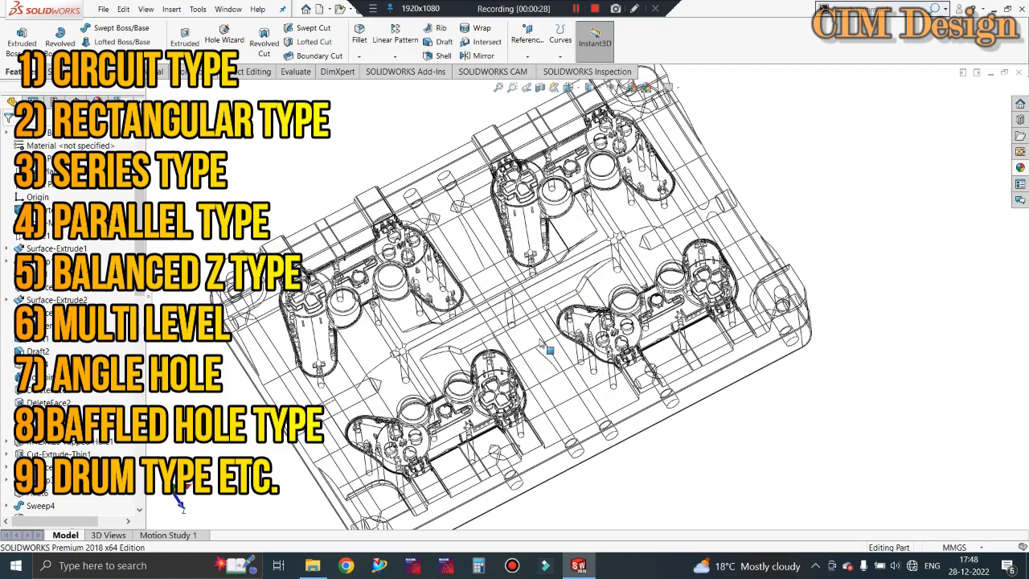
pyautogui.scroll(2, 598, 294)
pyautogui.scroll(-2, 594, 291)
pyautogui.moveTo(574, 294); pyautogui.dragTo(555, 279, button='middle')
pyautogui.scroll(1, 567, 290)
pyautogui.scroll(-2, 517, 298)
pyautogui.scroll(2, 505, 225)
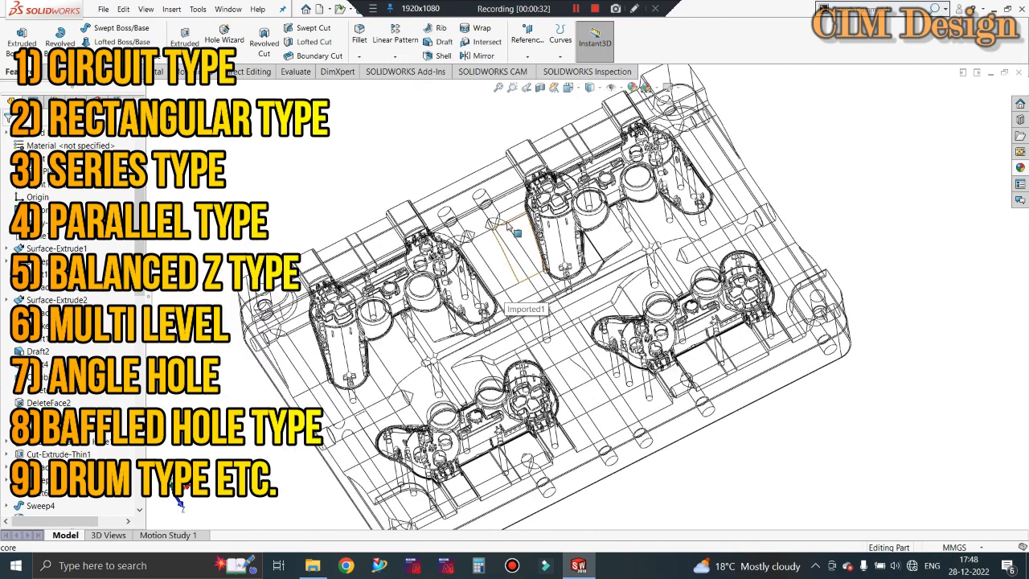
# Bring back the Shaded With Edges display and look over the coloured channel openings on the plate's front side
pyautogui.click(591, 87)
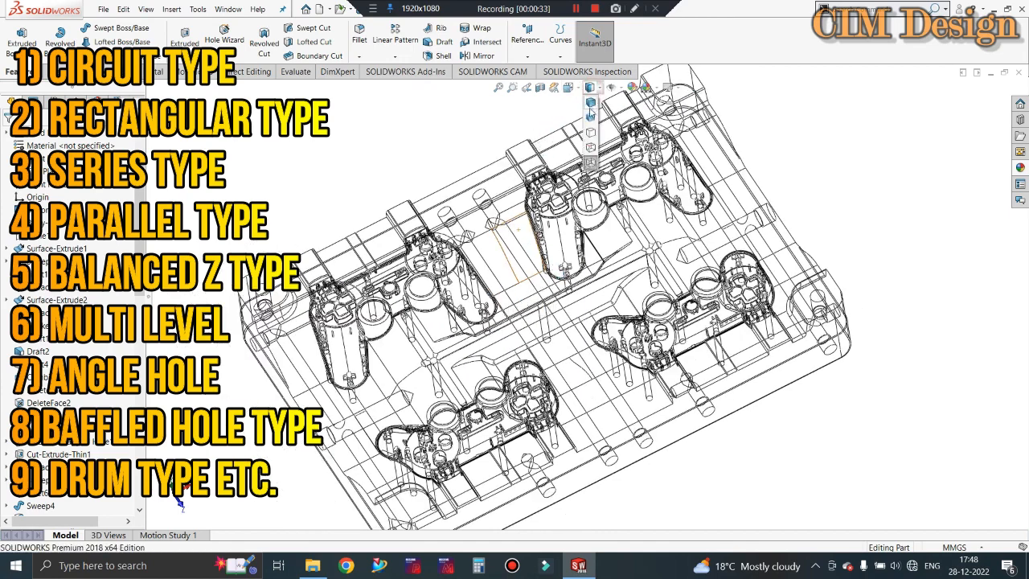
pyautogui.click(592, 104)
pyautogui.scroll(-2, 549, 347)
pyautogui.scroll(1, 537, 334)
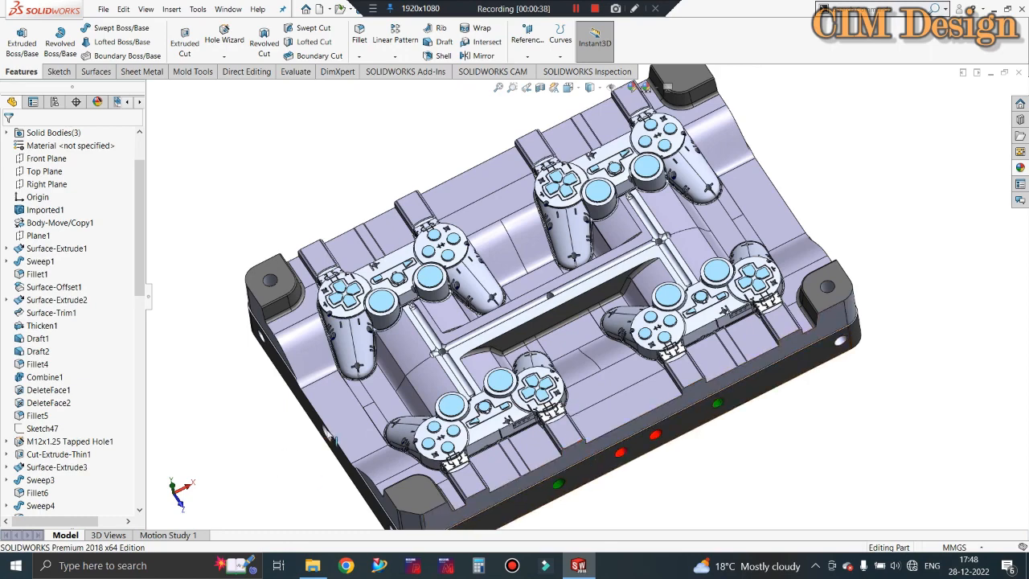
# Display the plate in Wireframe again and trace the channels at its short end and around the cores
pyautogui.click(602, 90)
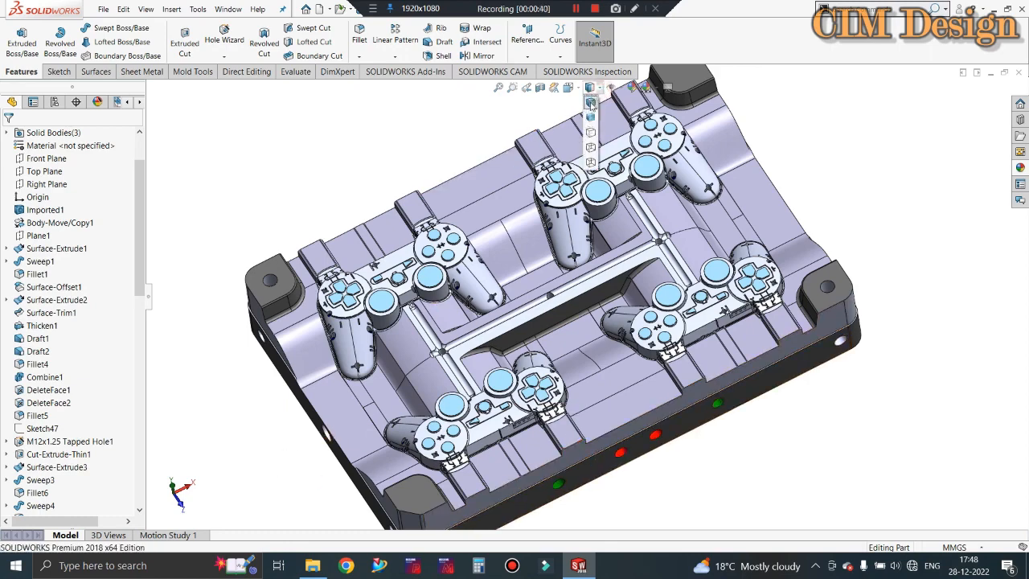
pyautogui.click(591, 164)
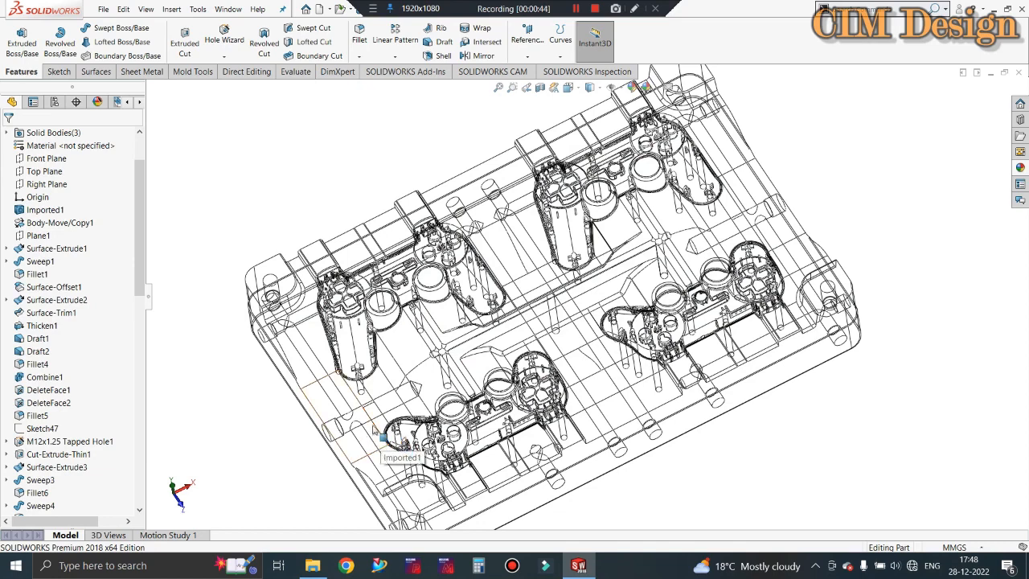
pyautogui.scroll(-2, 376, 432)
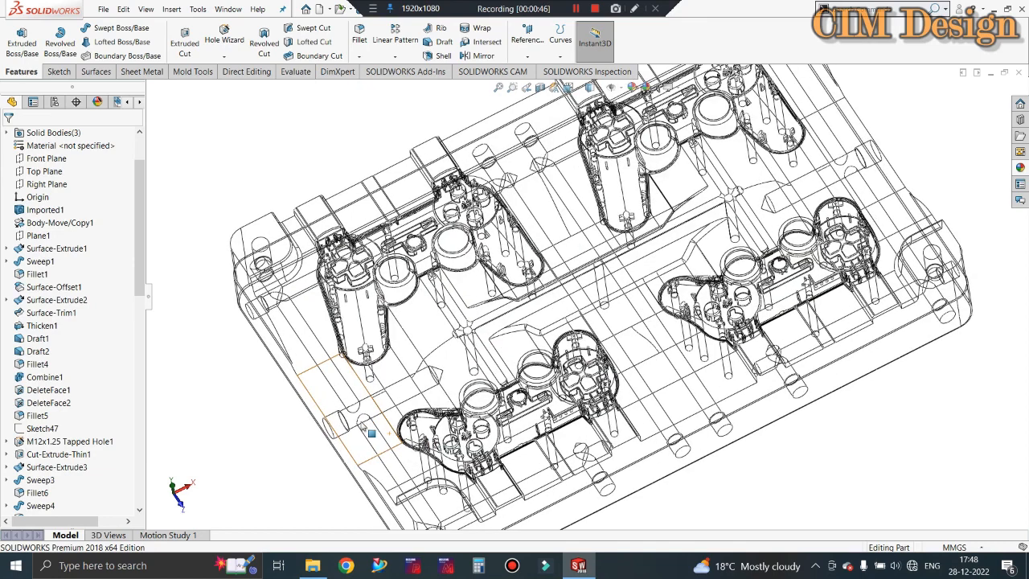
pyautogui.scroll(2, 358, 394)
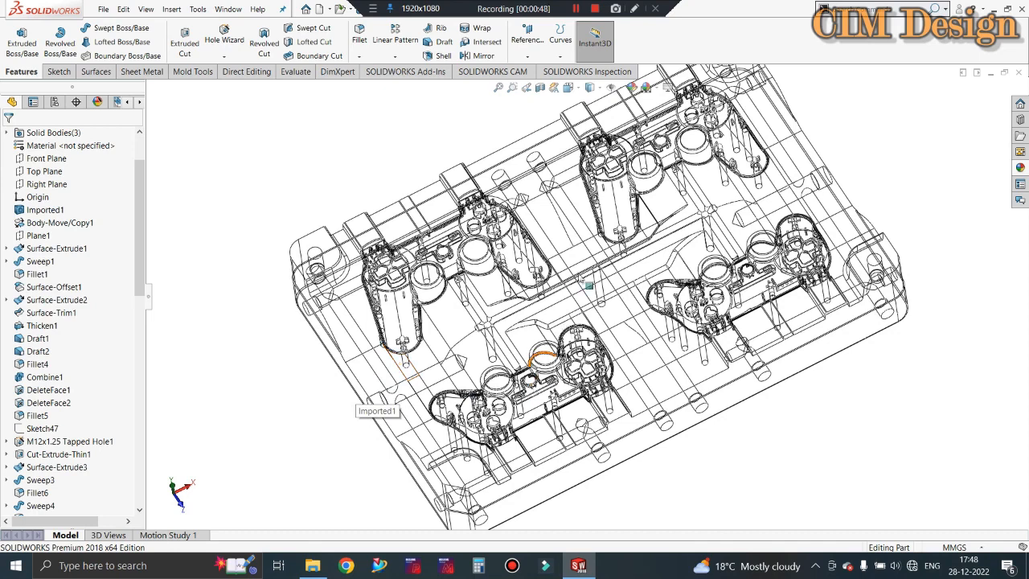
pyautogui.scroll(-2, 770, 283)
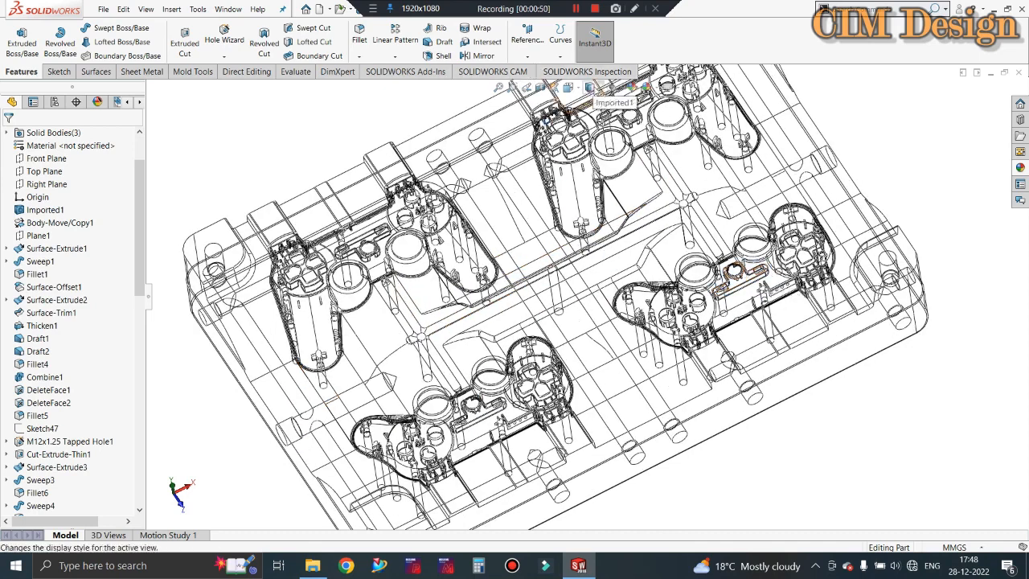
# Return the core plate to the Shaded With Edges display and view the whole plate
pyautogui.click(590, 104)
pyautogui.scroll(1, 588, 296)
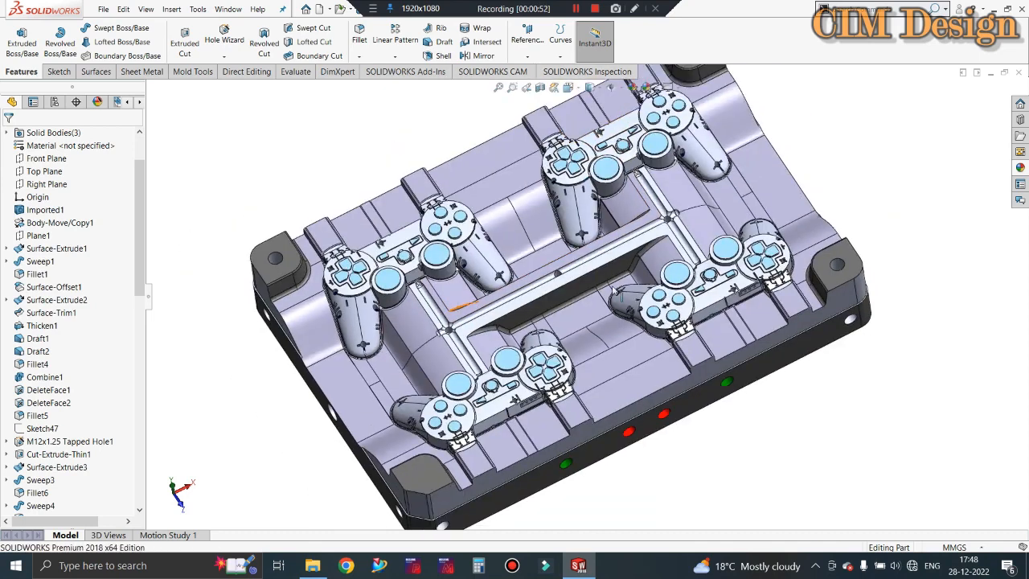
pyautogui.scroll(1, 555, 372)
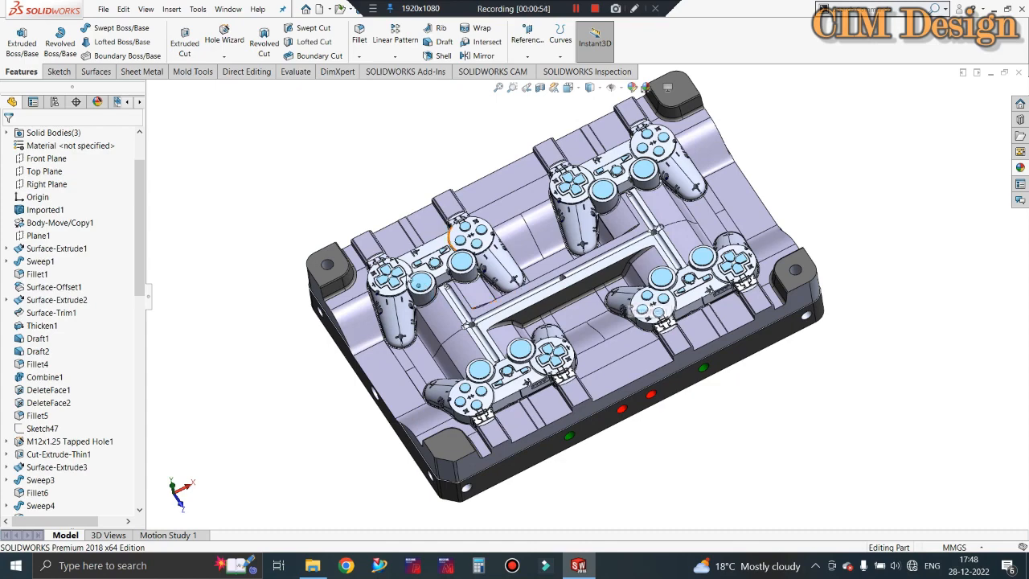
pyautogui.scroll(-1, 484, 278)
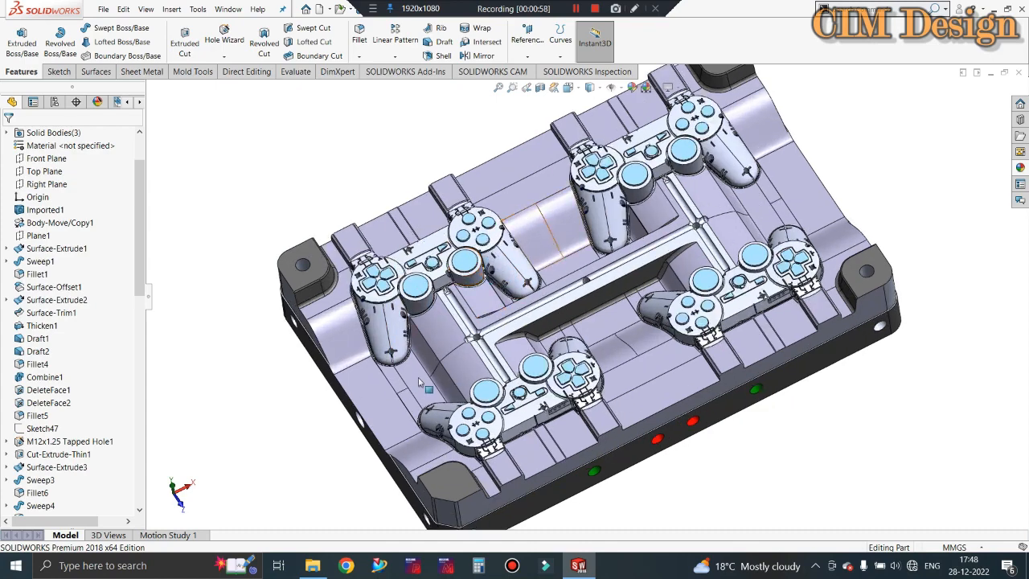
pyautogui.scroll(1, 419, 382)
pyautogui.scroll(-1, 727, 191)
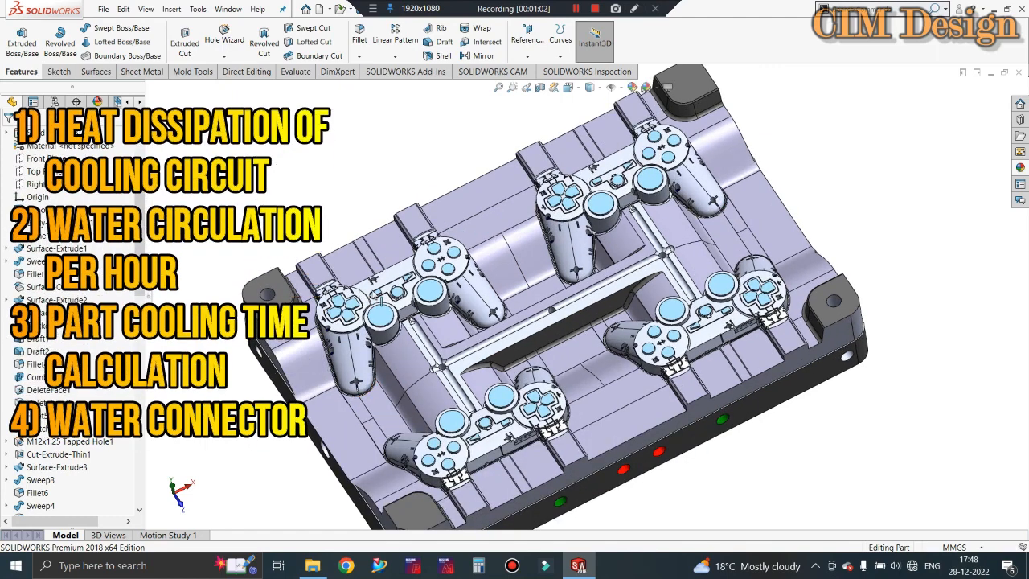
pyautogui.scroll(2, 393, 303)
pyautogui.scroll(-2, 621, 319)
pyautogui.scroll(-1, 799, 245)
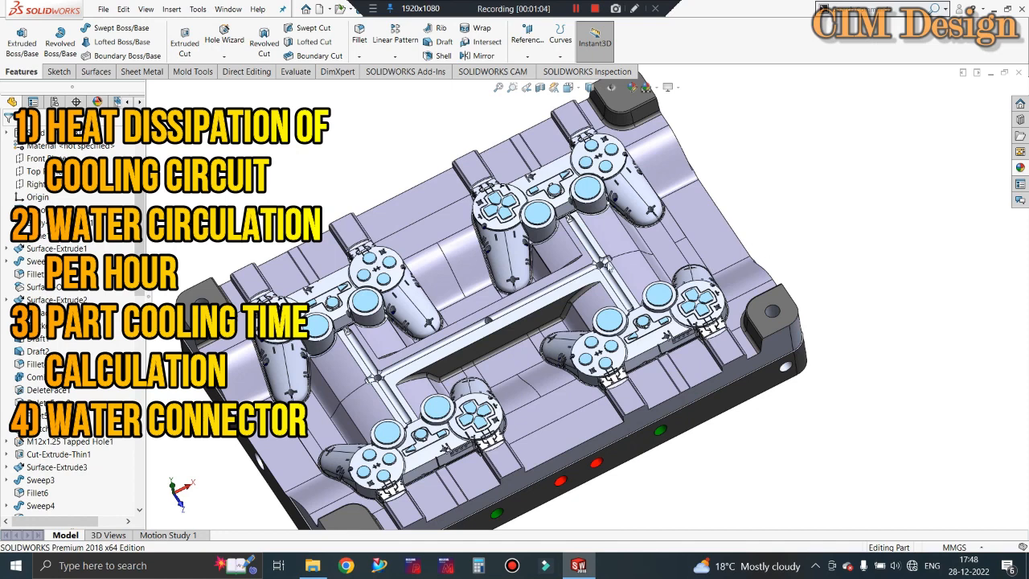
pyautogui.scroll(1, 478, 301)
pyautogui.scroll(-1, 477, 300)
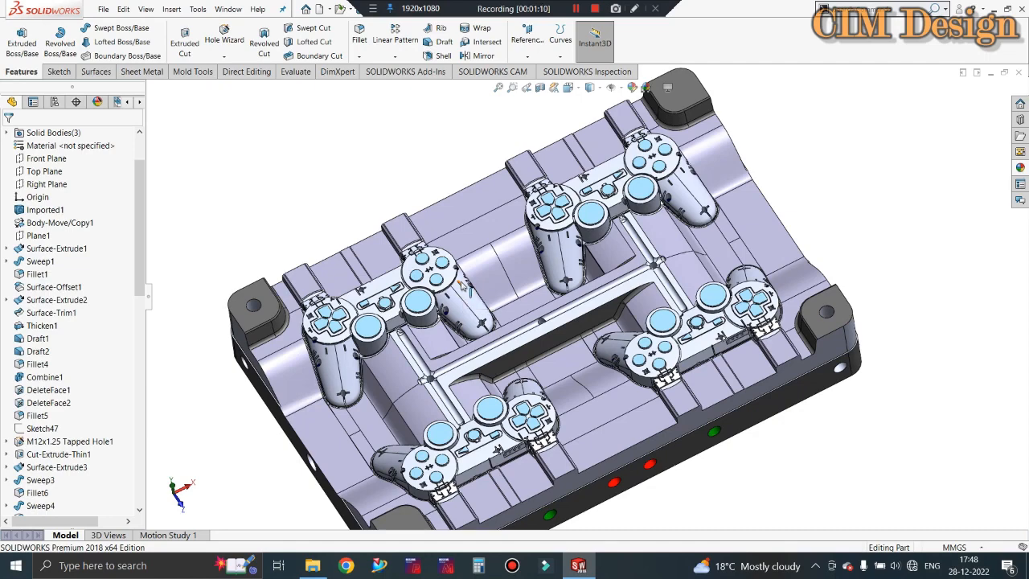
pyautogui.scroll(1, 462, 283)
pyautogui.scroll(-1, 612, 337)
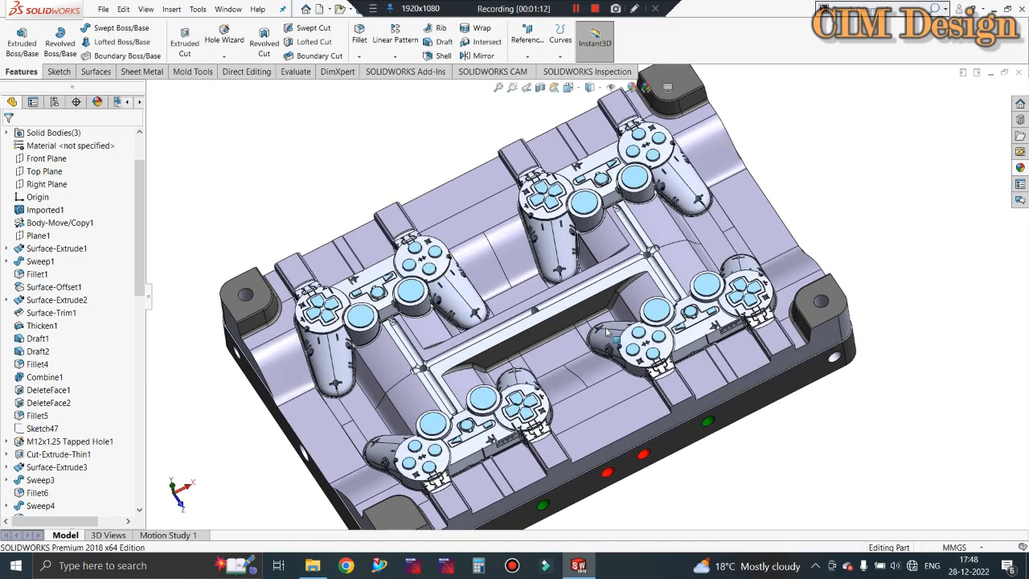
# Examine the red and green channel openings on the plate's front side from a lower viewing angle
pyautogui.moveTo(547, 353); pyautogui.dragTo(553, 314, button='middle')
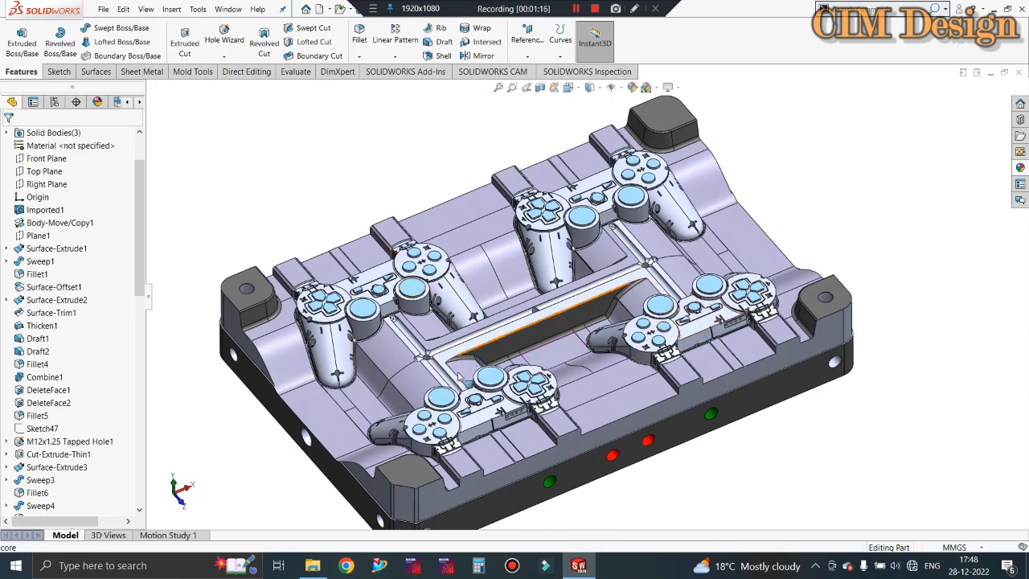
pyautogui.scroll(-4, 407, 455)
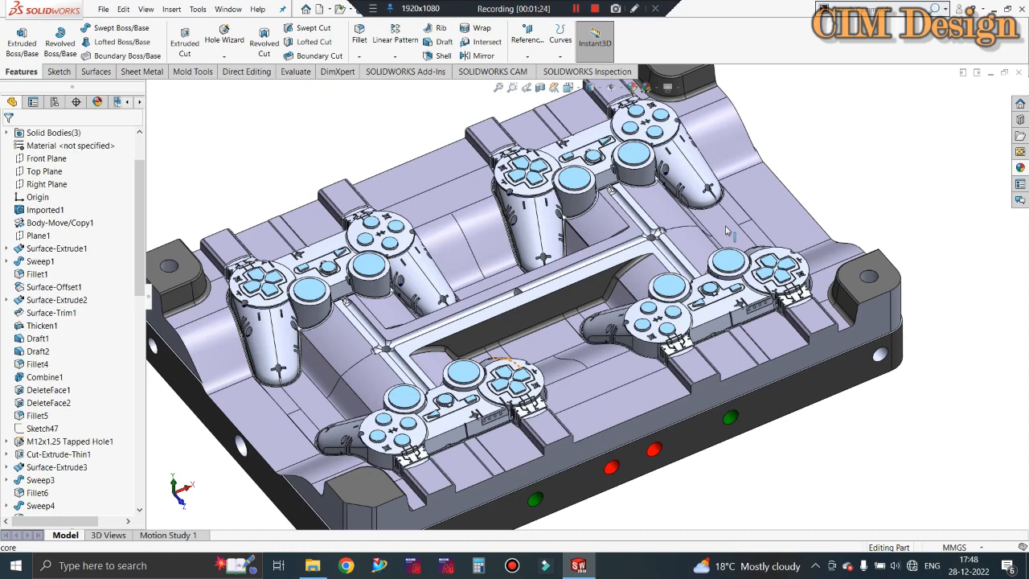
pyautogui.scroll(2, 726, 232)
pyautogui.moveTo(532, 240); pyautogui.dragTo(535, 266, button='middle')
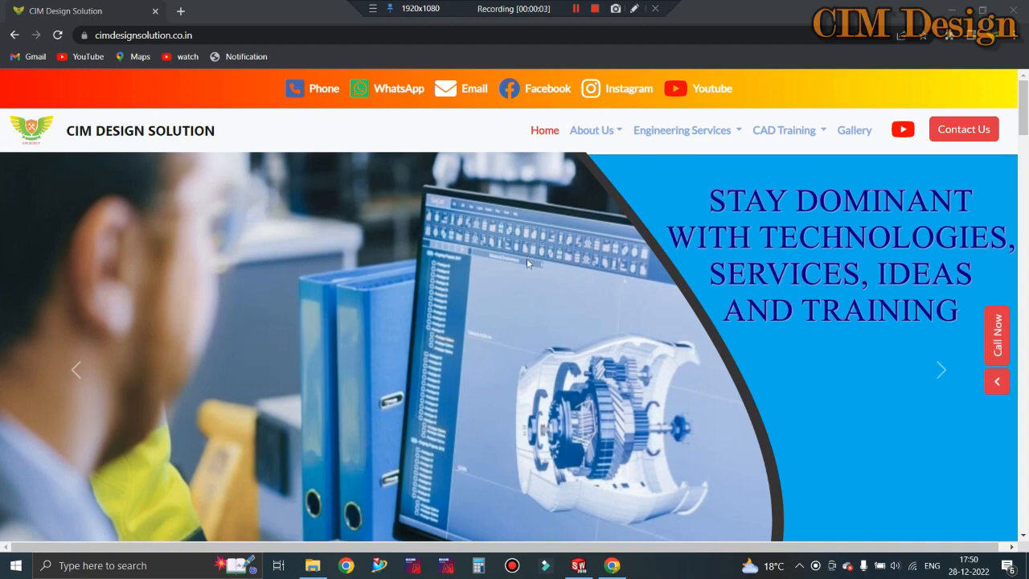
pyautogui.scroll(-1, 526, 267)
pyautogui.scroll(1, 526, 268)
pyautogui.scroll(-2, 533, 262)
pyautogui.scroll(2, 533, 261)
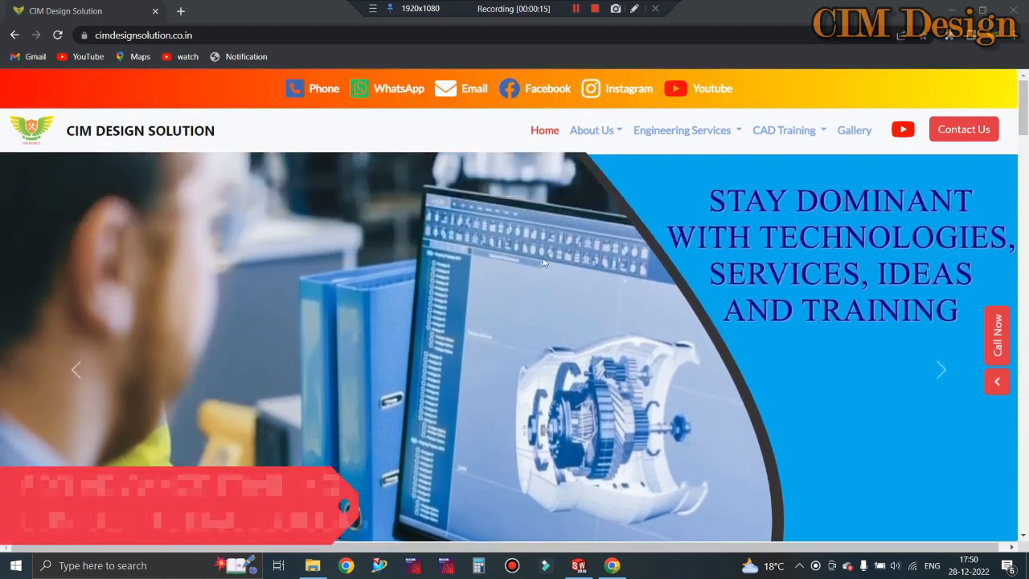
# Open the CIM Design Solution careers page and look through the current job openings and new joining entries
pyautogui.click(592, 130)
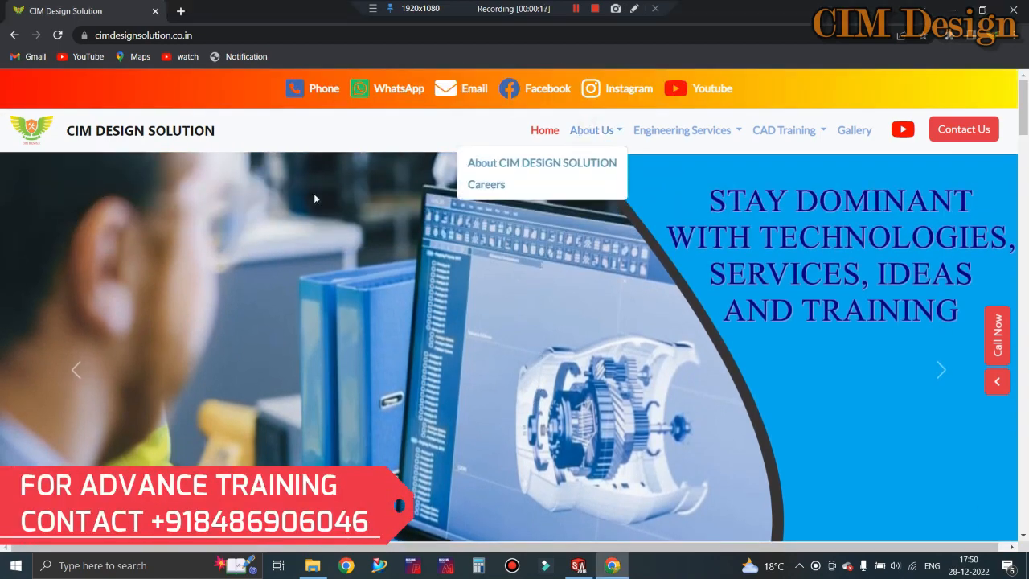
pyautogui.click(474, 187)
pyautogui.scroll(-10, 592, 257)
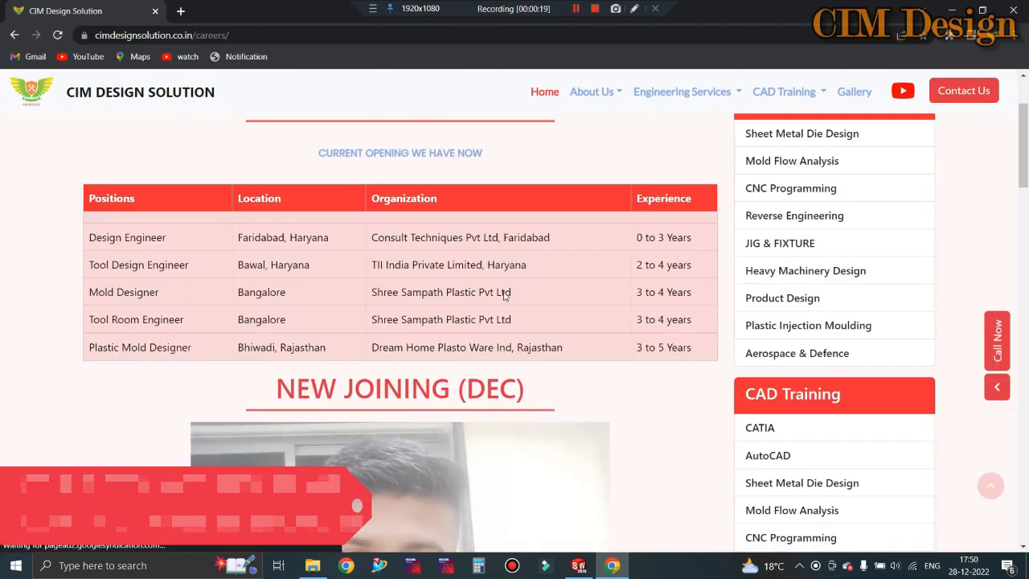
pyautogui.scroll(-4, 506, 337)
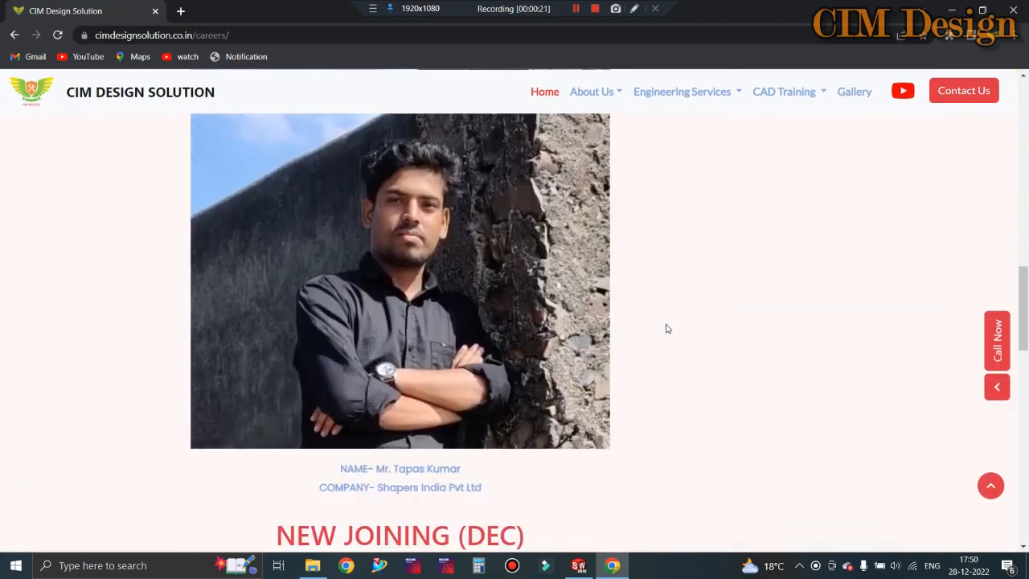
pyautogui.scroll(-5, 641, 333)
pyautogui.scroll(3, 555, 357)
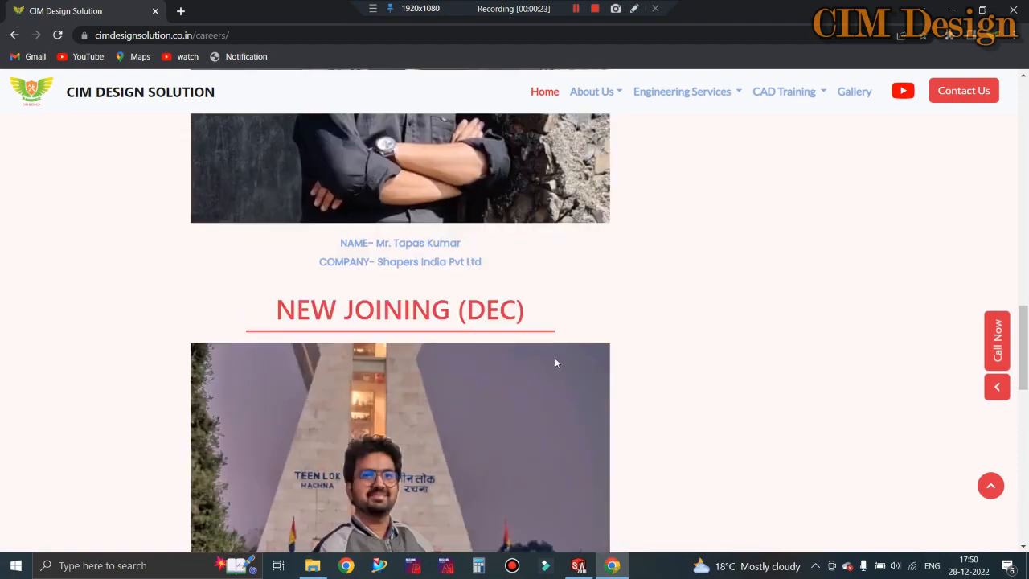
pyautogui.click(665, 171)
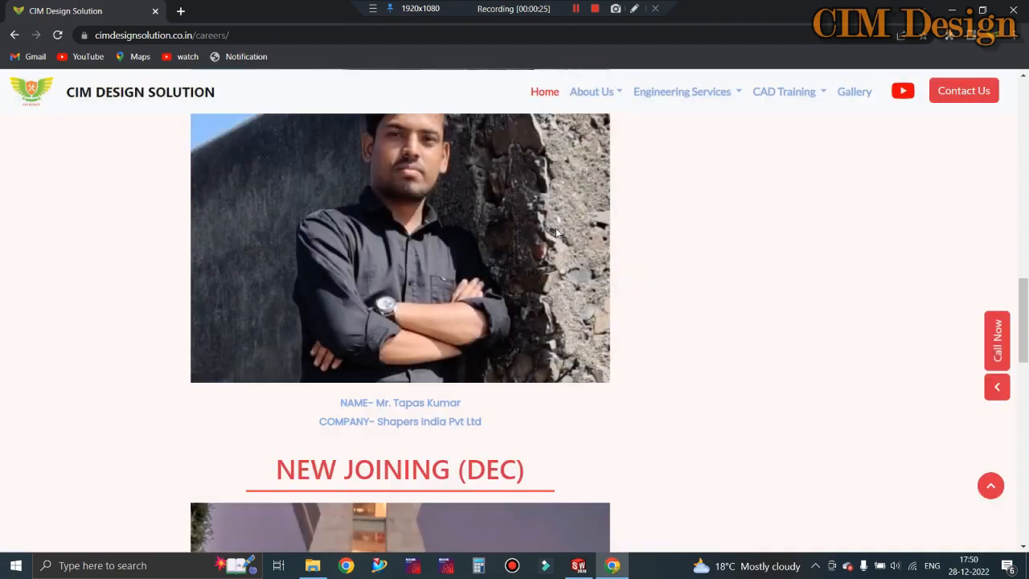
pyautogui.scroll(-3, 611, 241)
# Return to the website's home page and look over the company introduction and engineering services
pyautogui.click(545, 91)
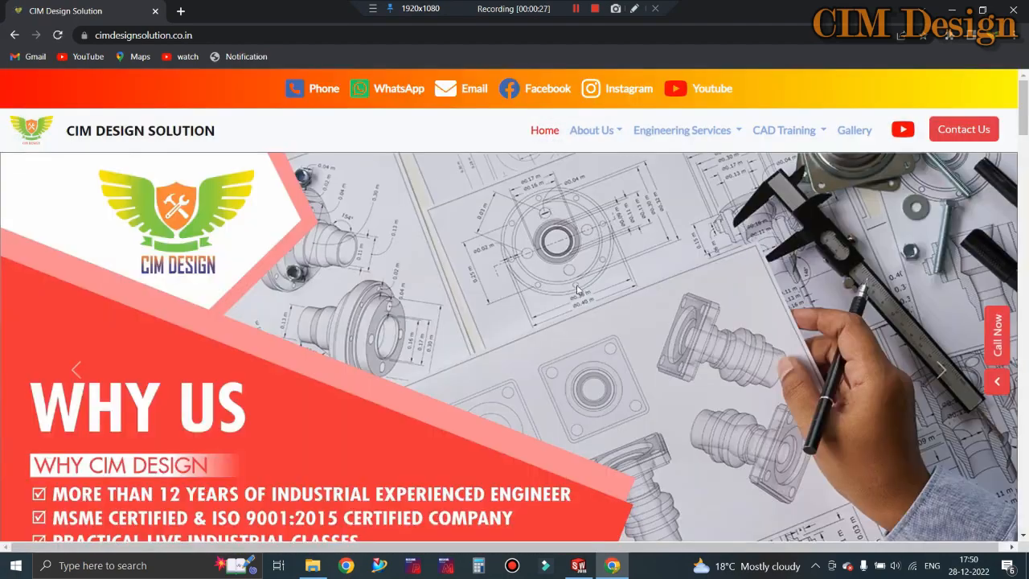
pyautogui.scroll(-15, 540, 288)
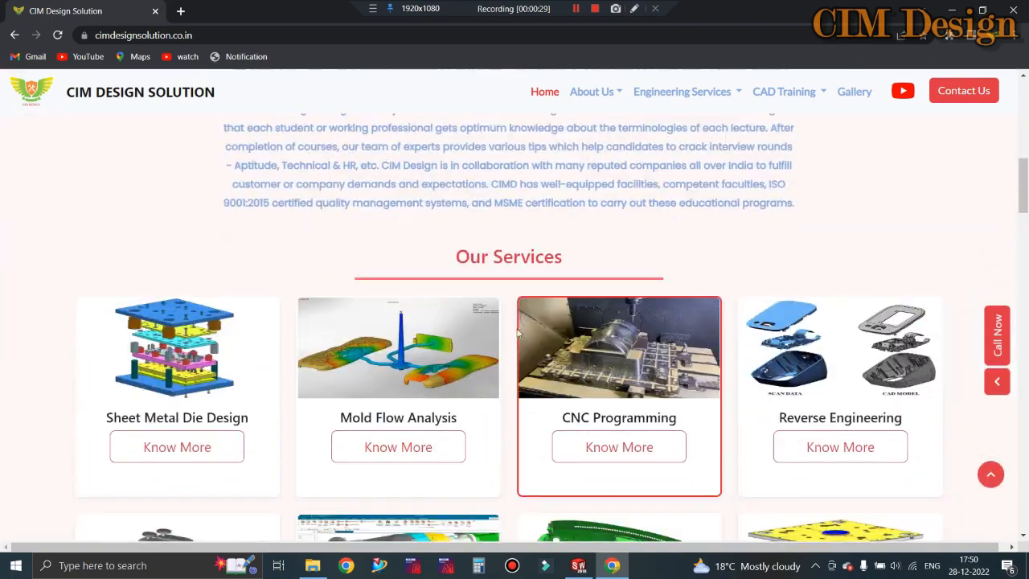
pyautogui.scroll(-3, 461, 348)
pyautogui.scroll(15, 491, 351)
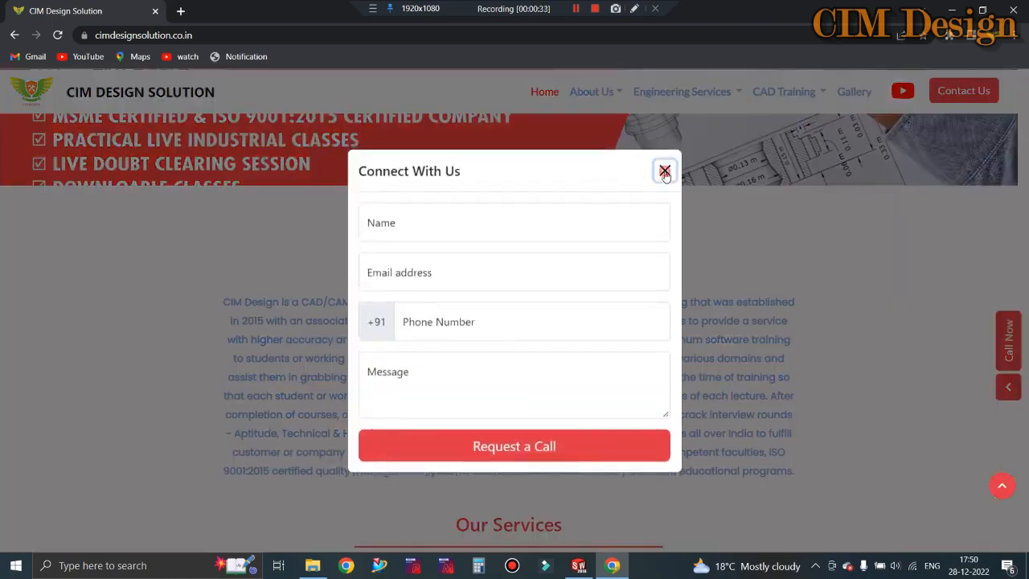
# Close the Connect With Us form, view the site's Call Now option and dismiss it
pyautogui.click(664, 169)
pyautogui.click(997, 334)
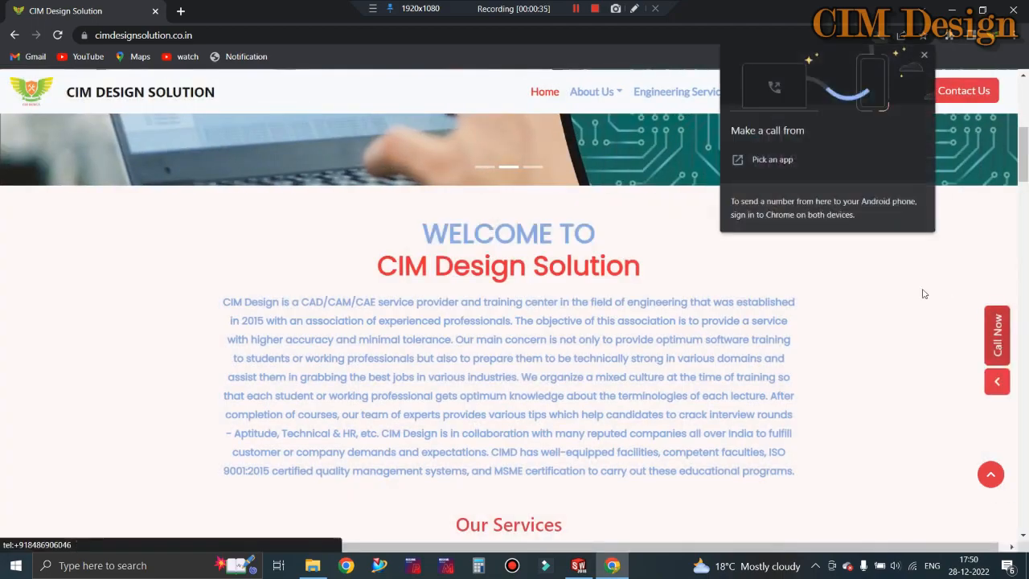
pyautogui.click(515, 282)
pyautogui.scroll(5, 661, 269)
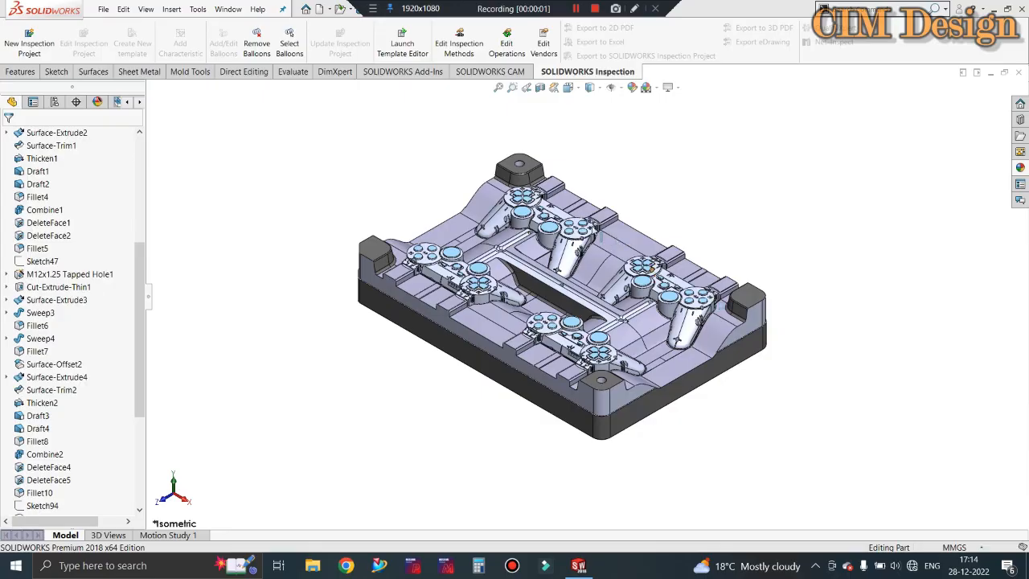
# Switch to SOLIDWORKS, display the core plate in Wireframe and examine the vertical holes beneath the controller cores
pyautogui.moveTo(508, 278); pyautogui.dragTo(633, 478, button='middle')
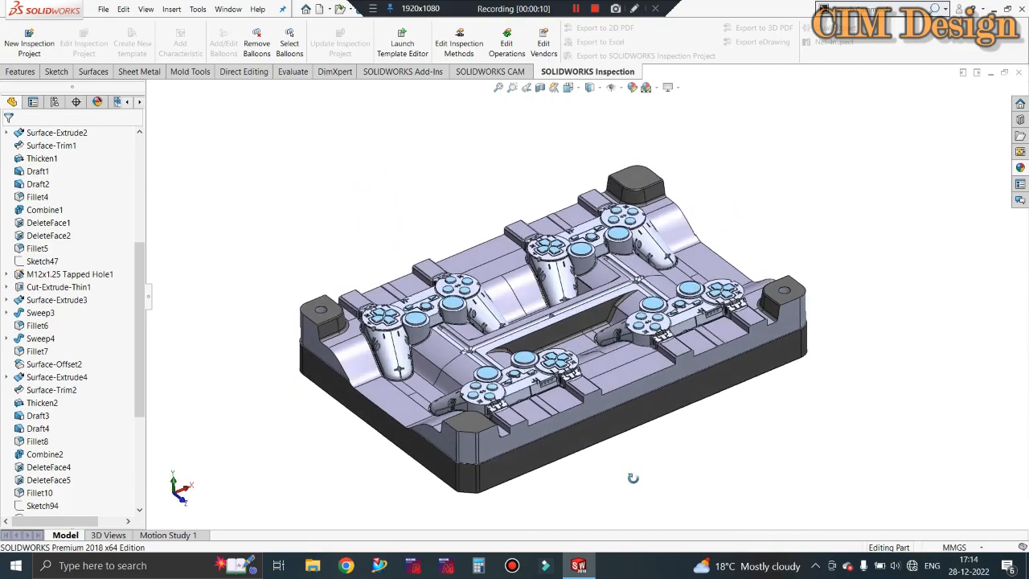
pyautogui.click(591, 87)
pyautogui.click(590, 162)
pyautogui.moveTo(563, 418); pyautogui.dragTo(501, 316, button='middle')
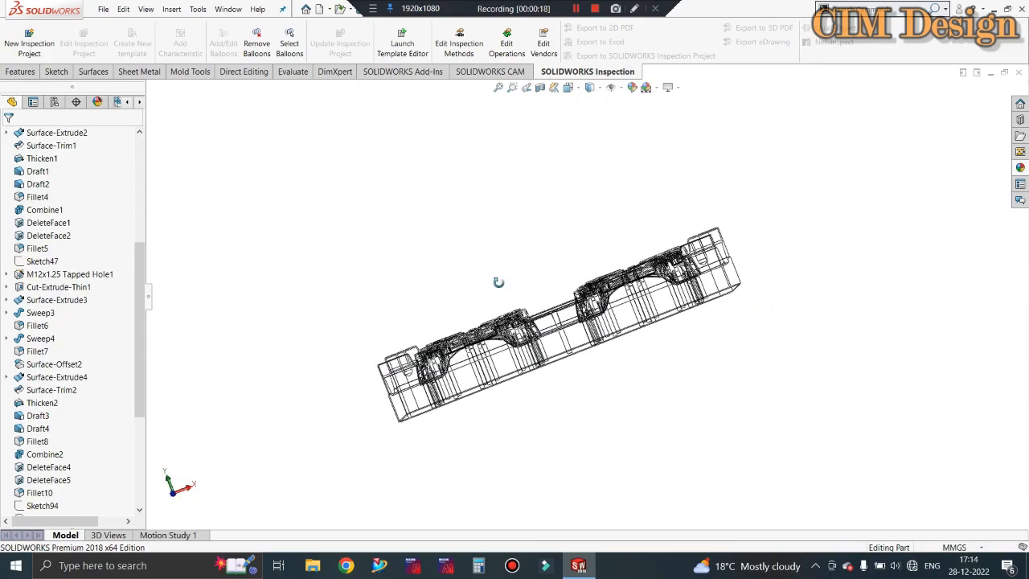
pyautogui.scroll(-5, 487, 378)
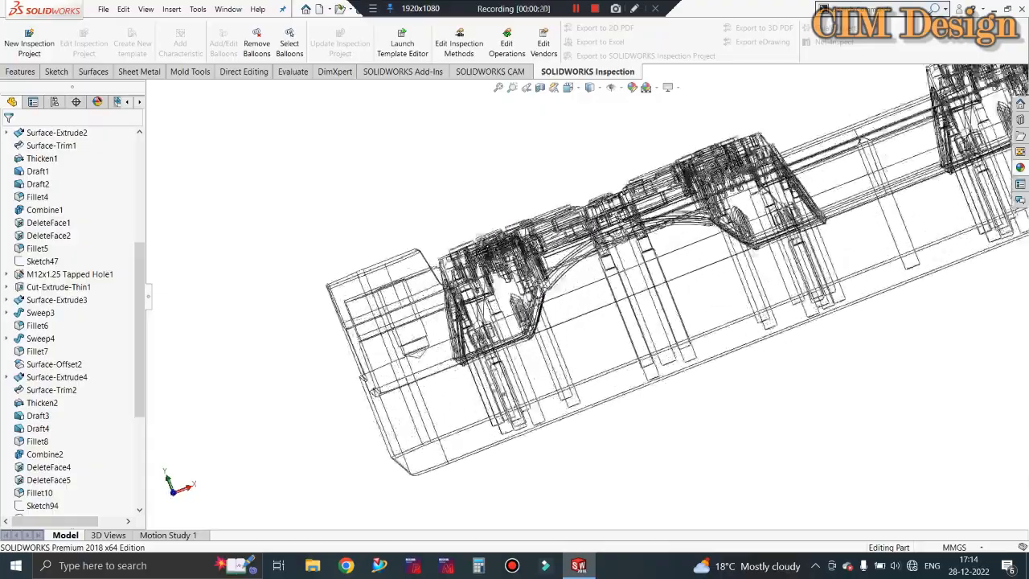
pyautogui.moveTo(488, 390); pyautogui.dragTo(545, 563, button='middle')
pyautogui.scroll(6, 564, 296)
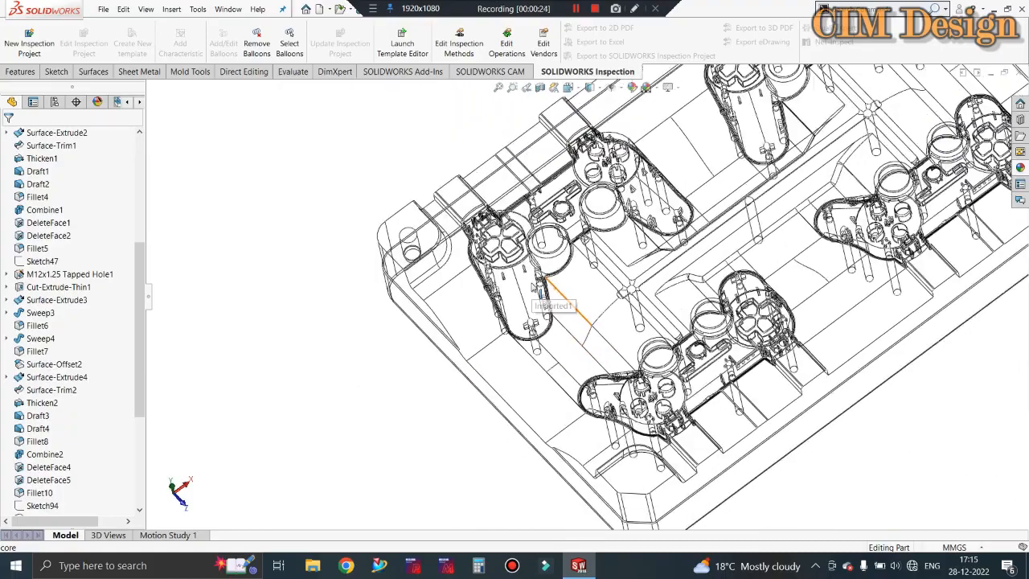
# Examine the wireframe plate from several angles, checking the hole positions around the four controller cores and the plate's edges
pyautogui.moveTo(564, 296); pyautogui.dragTo(681, 317, button='middle')
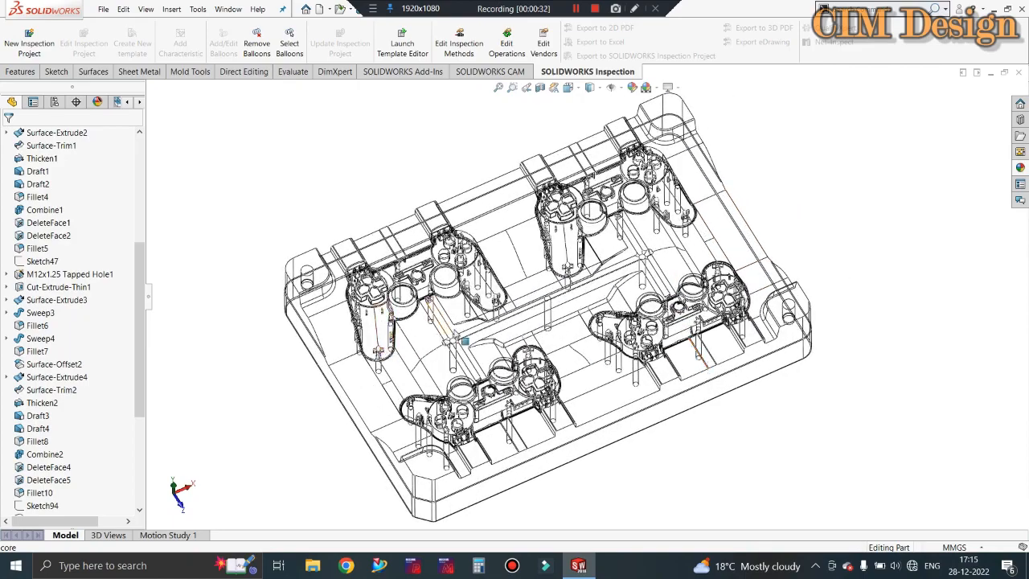
pyautogui.scroll(2, 586, 290)
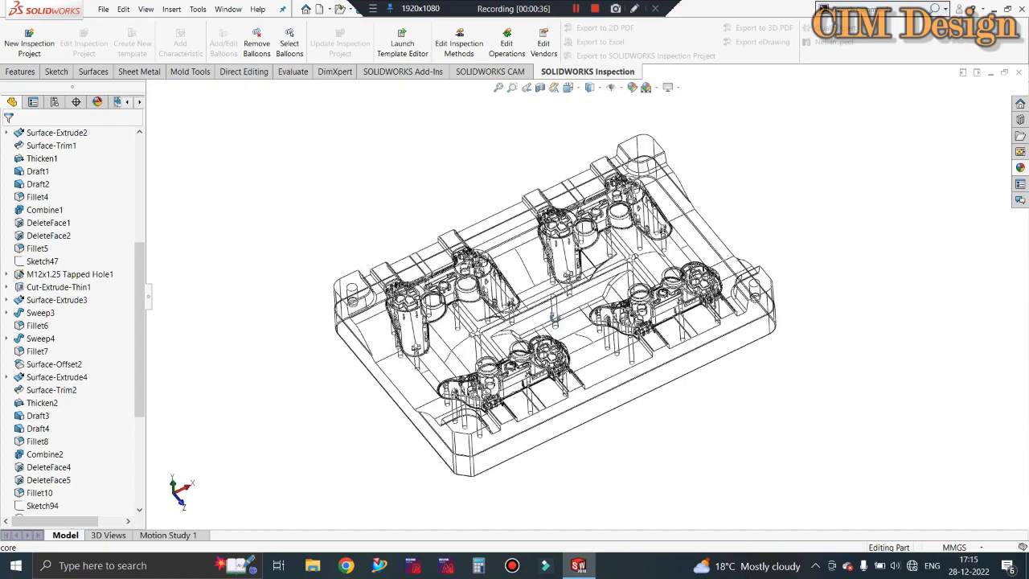
pyautogui.moveTo(555, 315); pyautogui.dragTo(556, 351, button='middle')
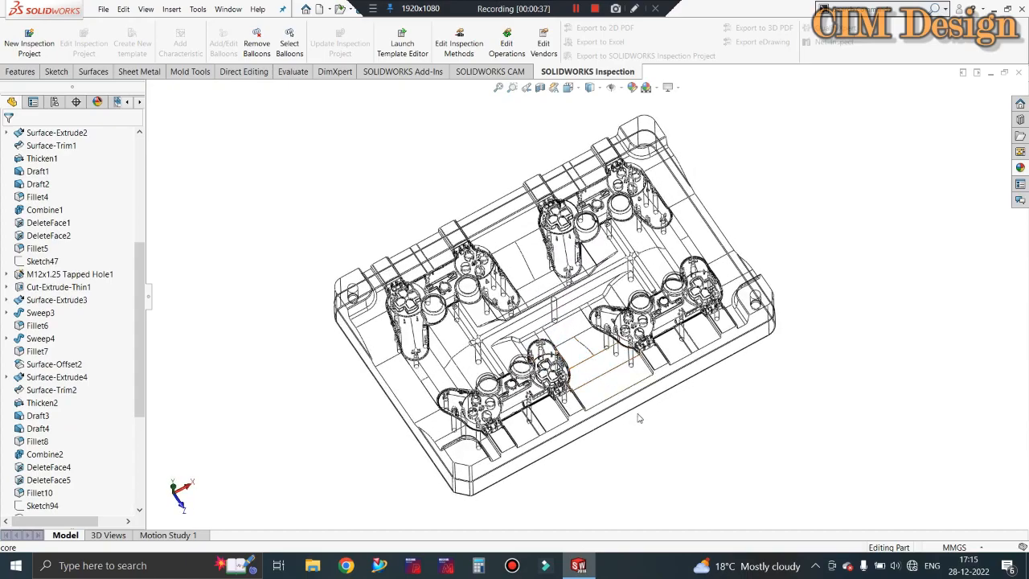
pyautogui.scroll(-2, 592, 354)
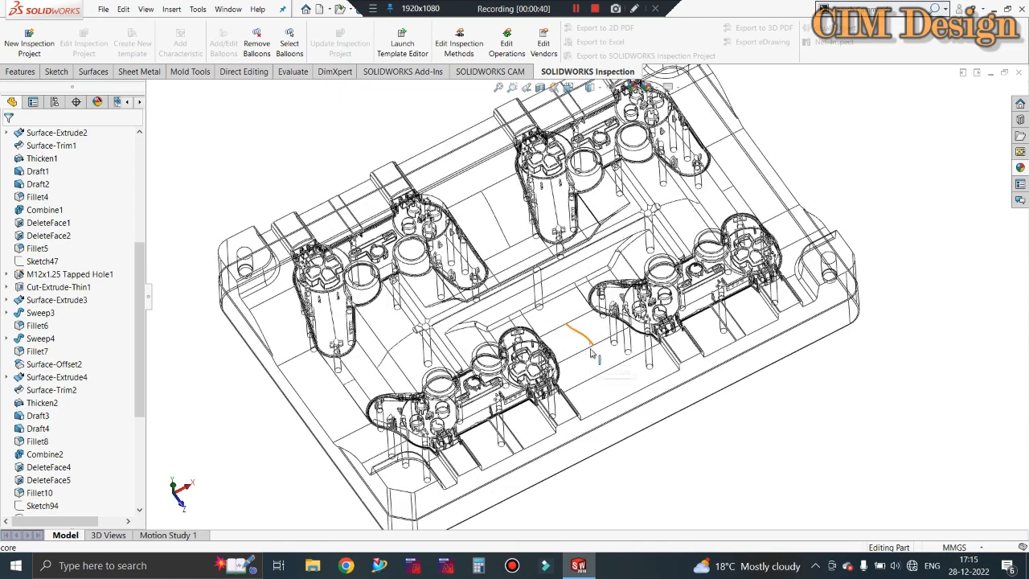
pyautogui.scroll(2, 572, 330)
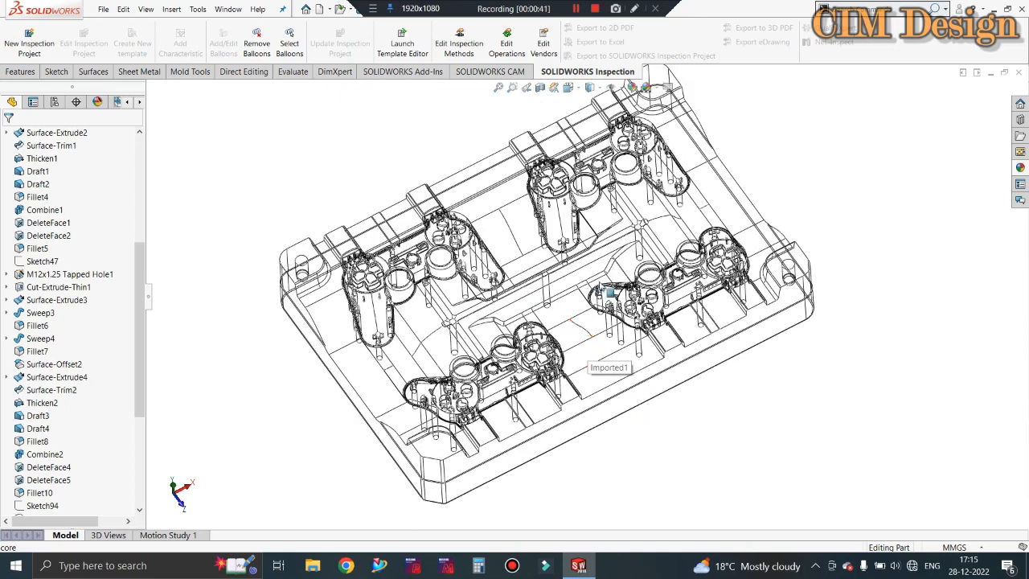
pyautogui.keyDown('ctrl'); pyautogui.moveTo(611, 291); pyautogui.dragTo(599, 371, button='middle'); pyautogui.keyUp('ctrl')
pyautogui.scroll(-1, 560, 407)
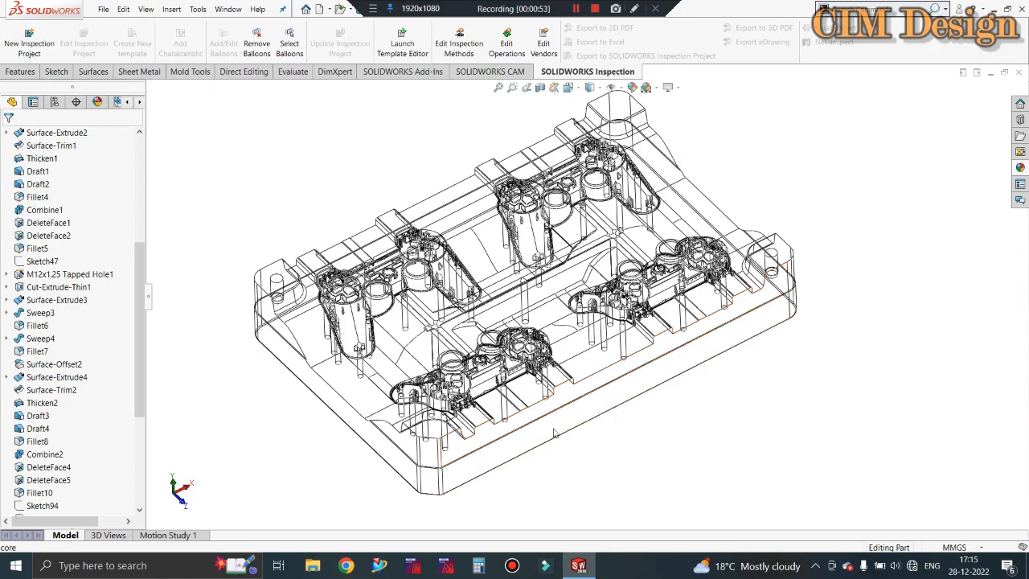
pyautogui.moveTo(554, 434); pyautogui.dragTo(351, 256, button='middle')
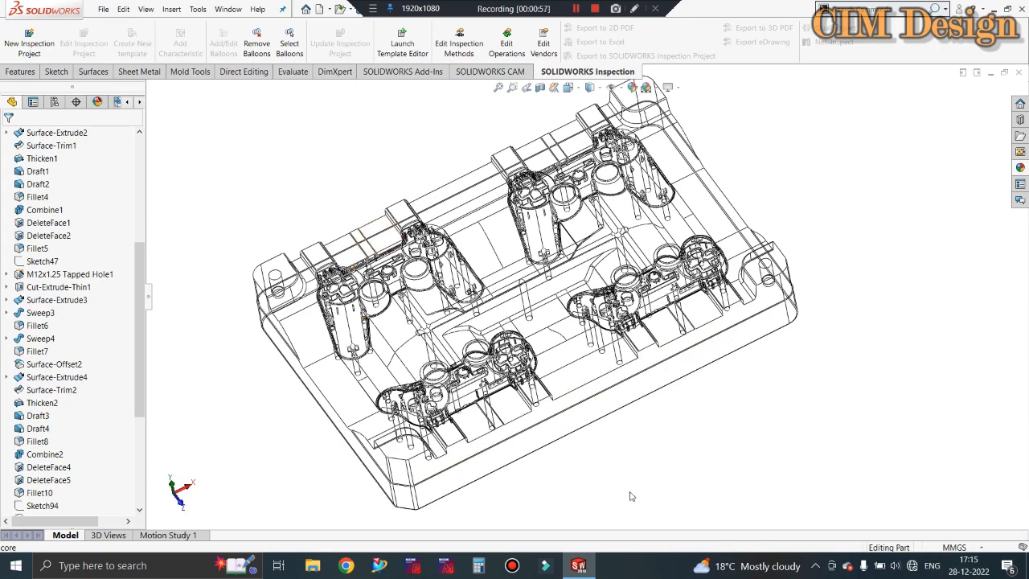
pyautogui.scroll(1, 414, 388)
pyautogui.scroll(-1, 408, 350)
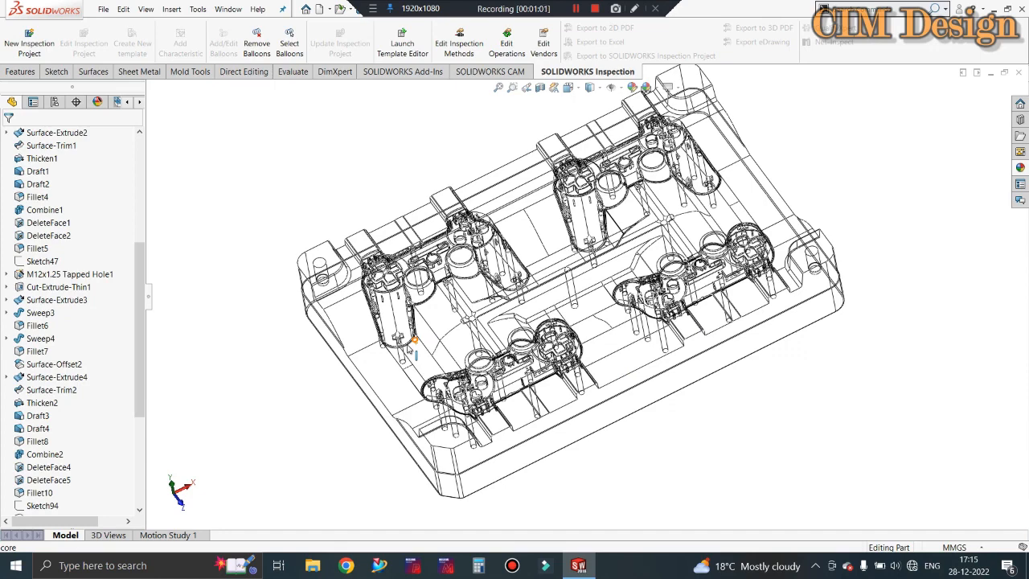
pyautogui.moveTo(584, 364); pyautogui.dragTo(596, 328, button='middle')
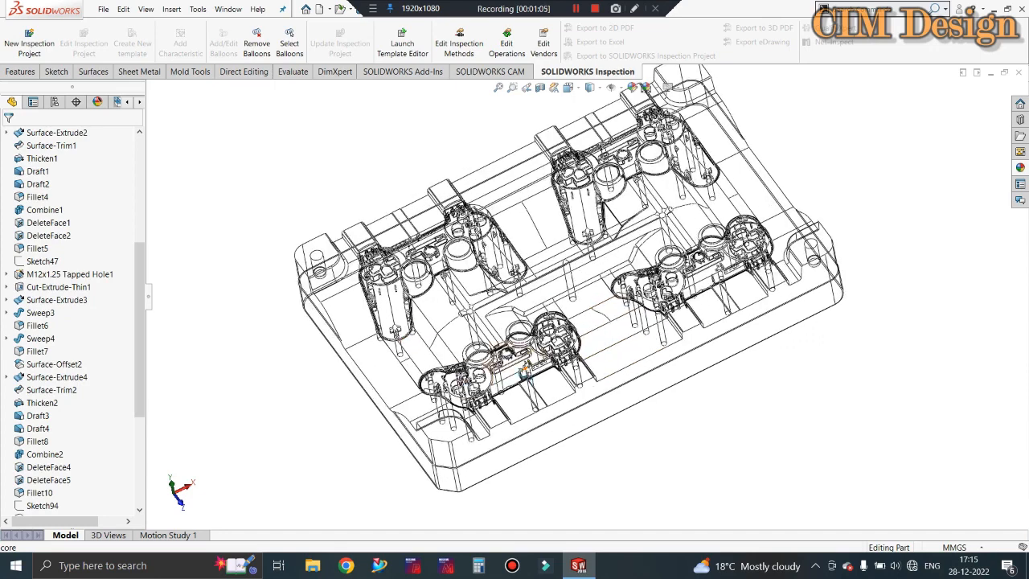
# Start an Extruded Cut sketch on the plate's long front side face and view that face straight on
pyautogui.moveTo(524, 369); pyautogui.dragTo(324, 221, button='middle')
pyautogui.click(21, 72)
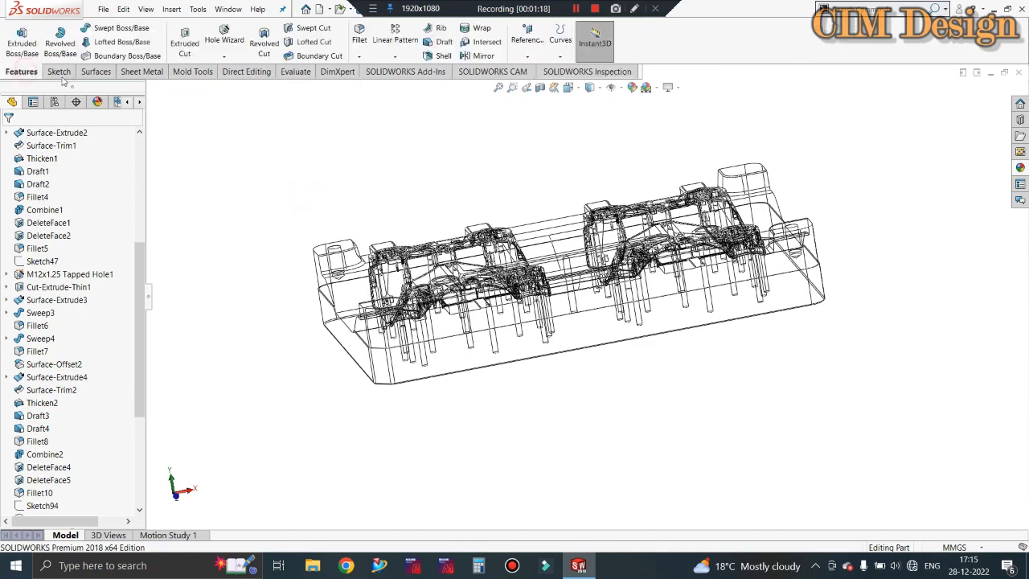
pyautogui.click(185, 41)
pyautogui.click(474, 356)
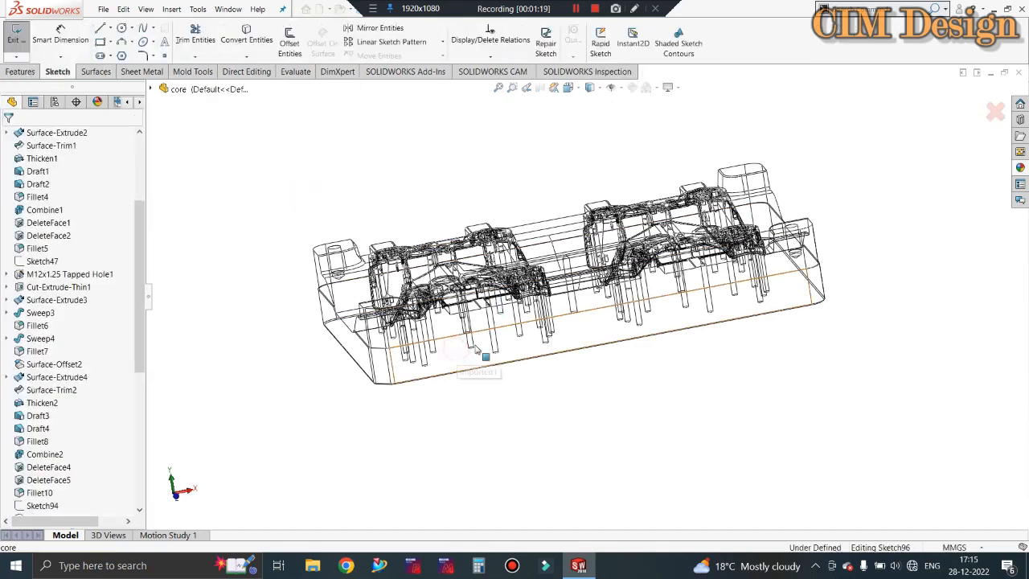
pyautogui.moveTo(555, 374); pyautogui.dragTo(588, 434, button='middle')
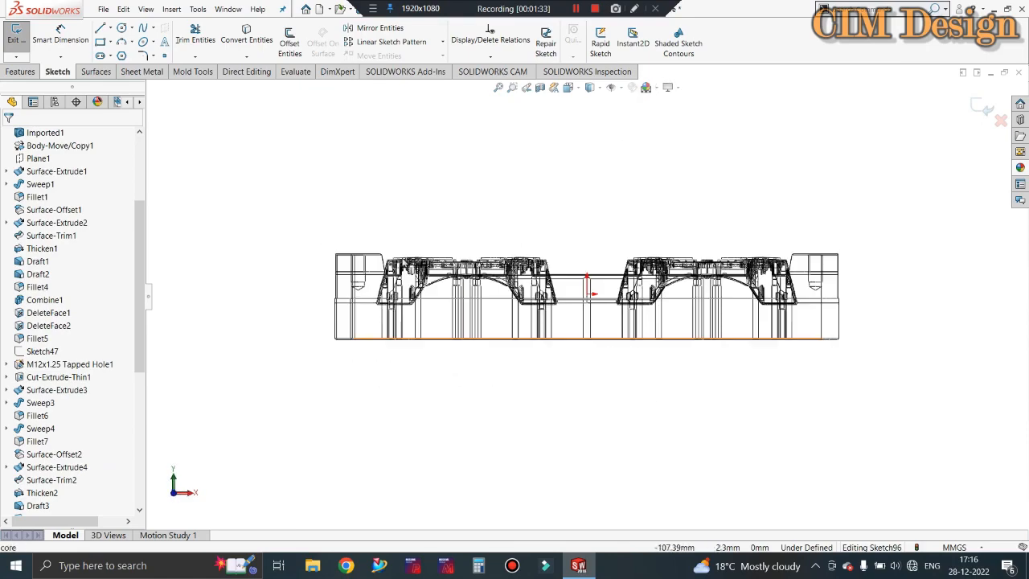
# Sketch a 10 mm diameter circle on the front side face, between the plate's left end and the first controller core
pyautogui.scroll(-5, 402, 328)
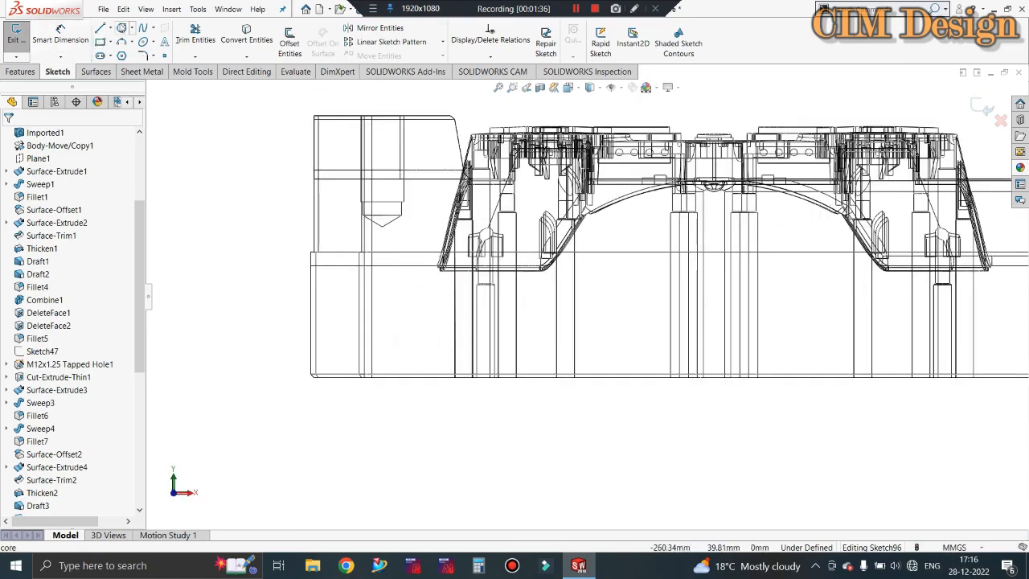
pyautogui.click(122, 27)
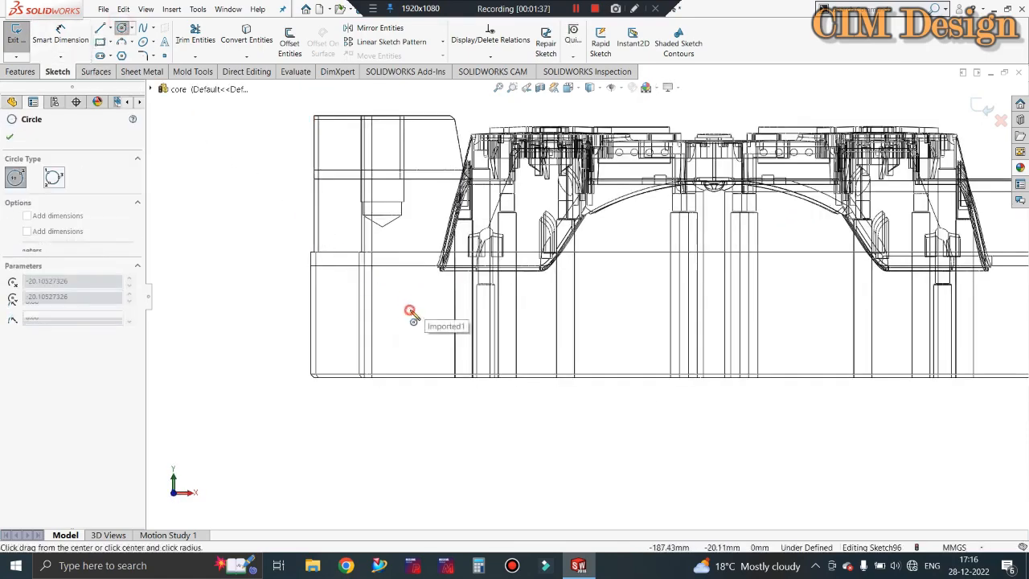
pyautogui.click(409, 309)
pyautogui.click(427, 305)
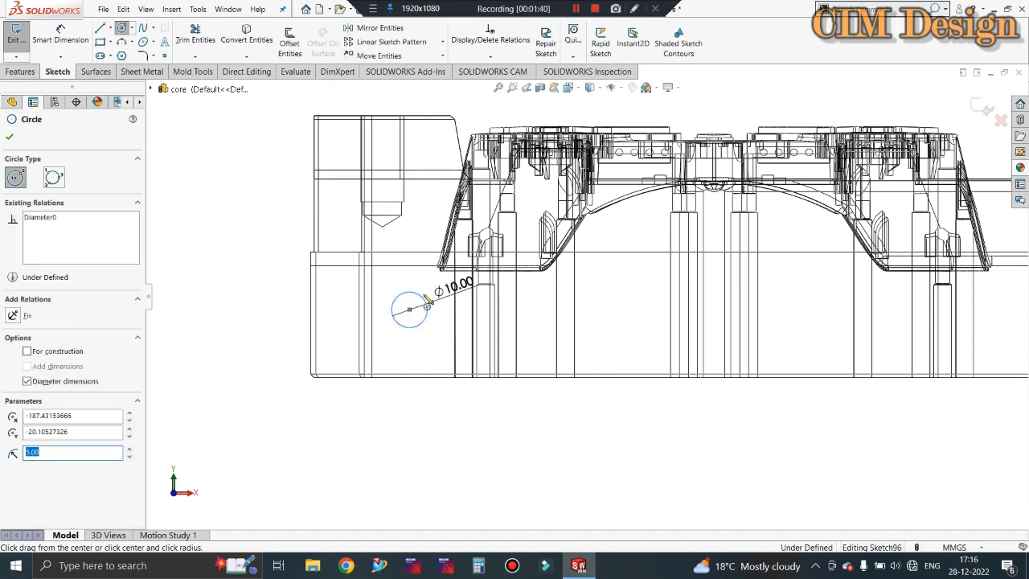
pyautogui.press('Escape')
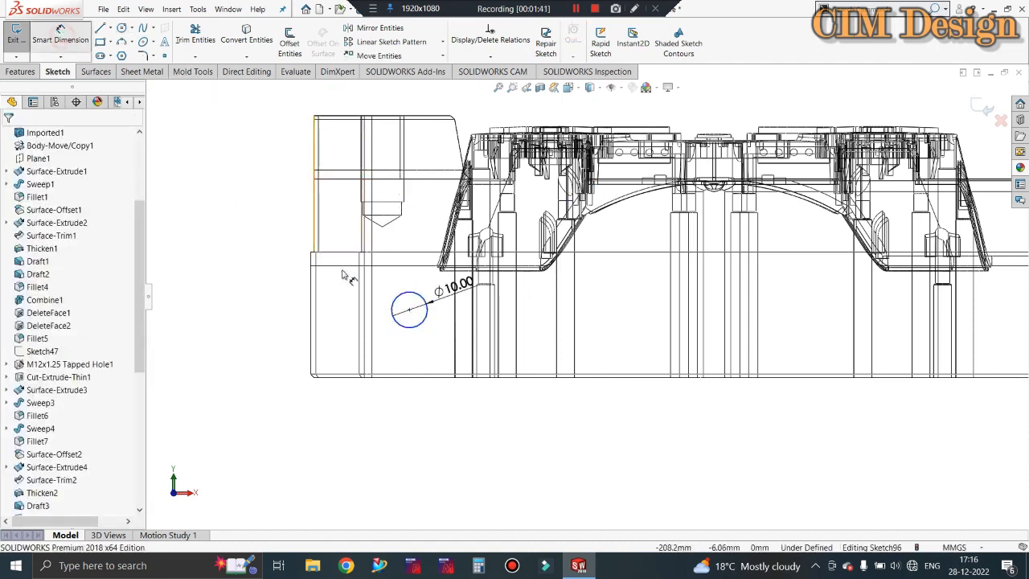
# Dimension the circle's centre 10 mm below the lowest edge of the first controller core
pyautogui.click(409, 310)
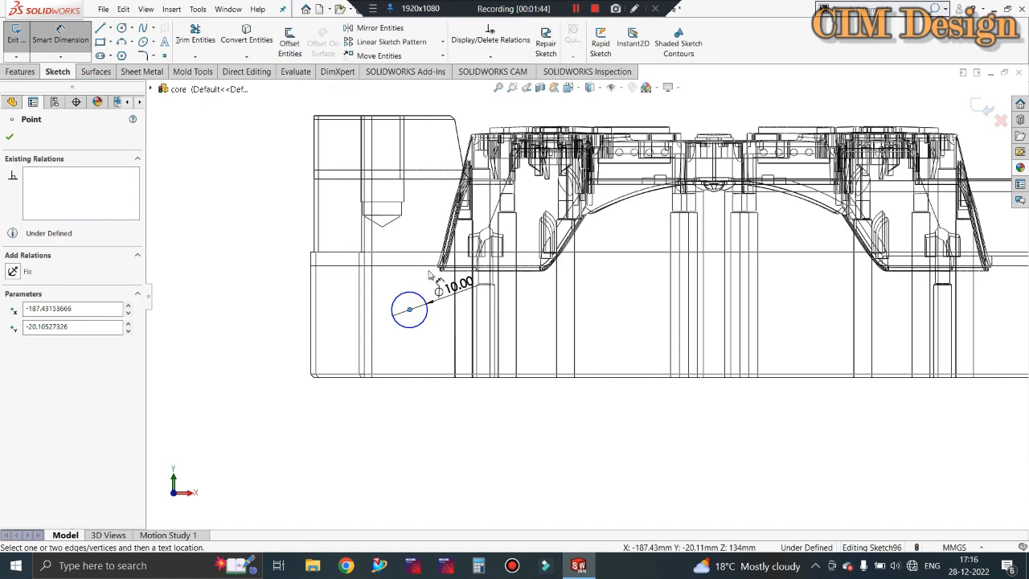
pyautogui.click(452, 272)
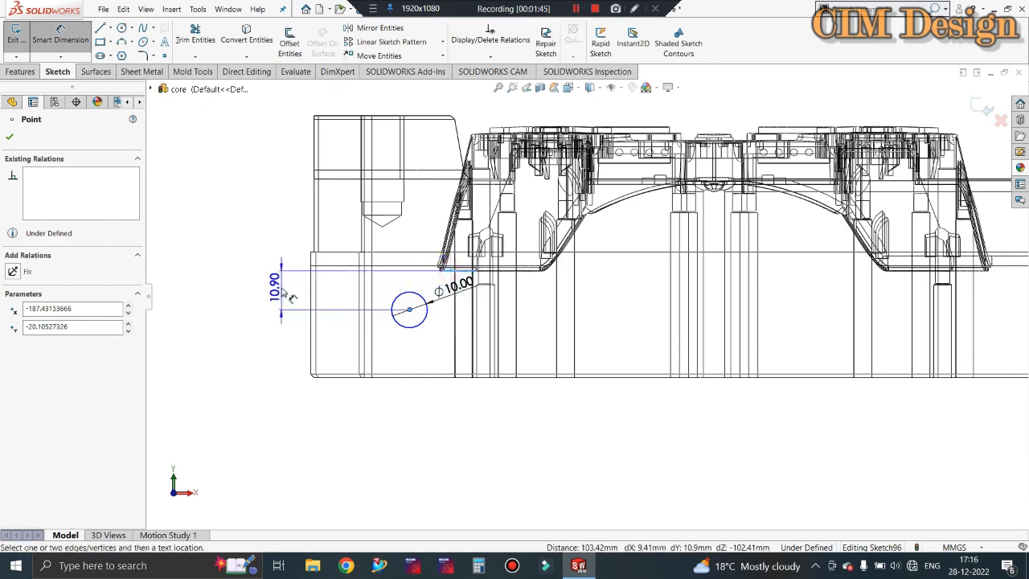
pyautogui.click(281, 287)
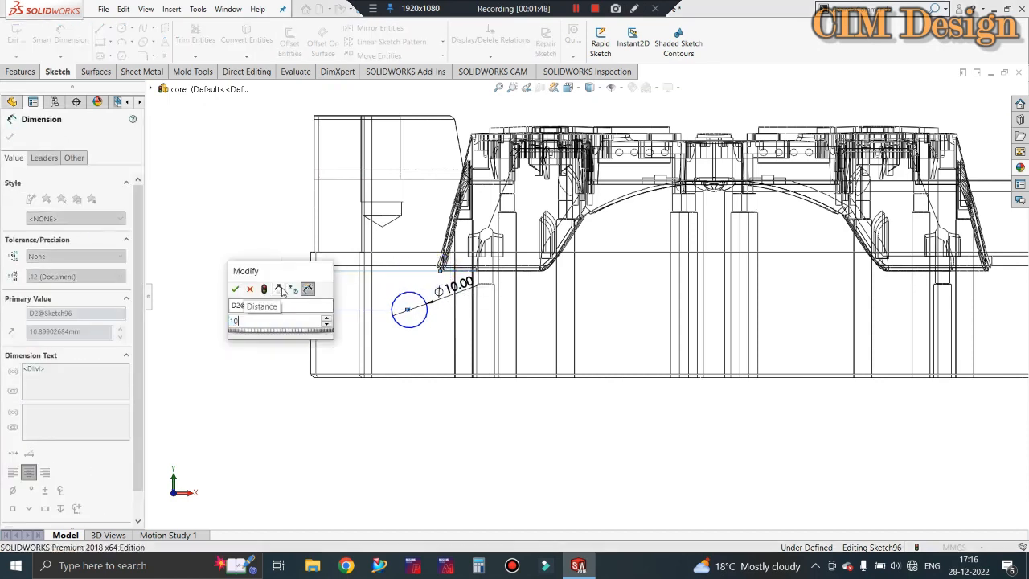
pyautogui.press('Return')
pyautogui.press('Escape')
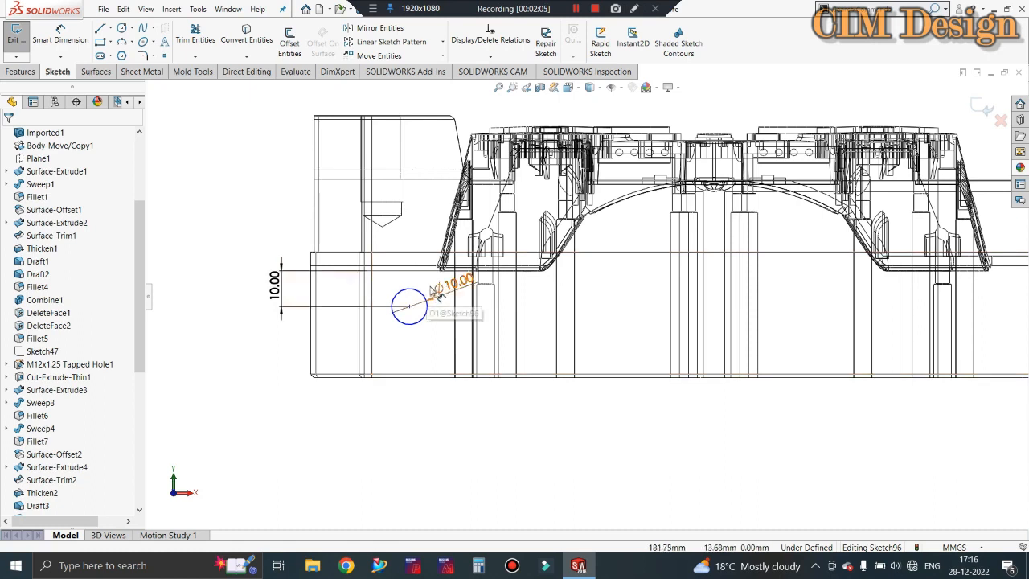
# Dimension the circle's centre 12 mm horizontally from the lower outer corner of the first controller core
pyautogui.click(60, 36)
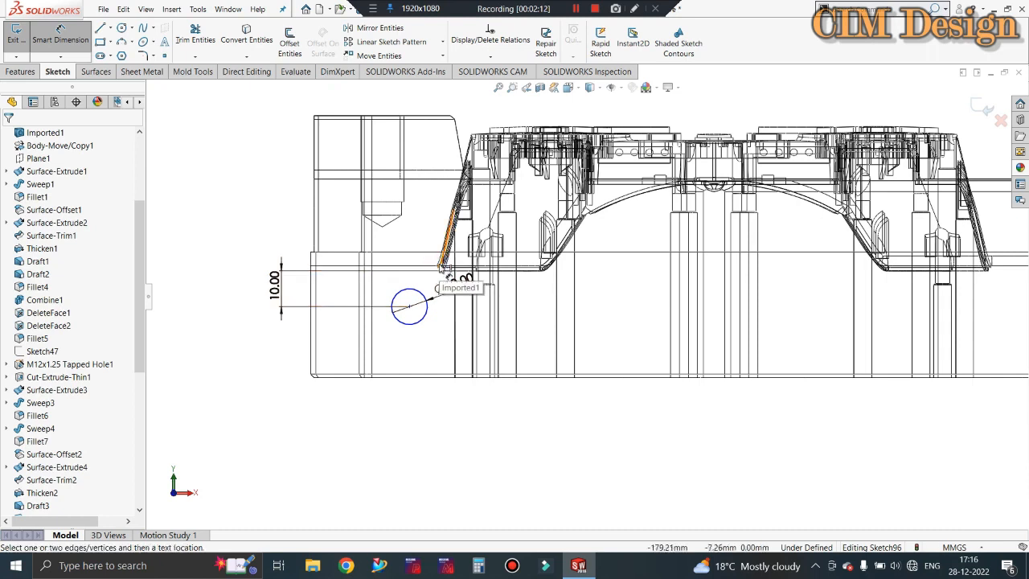
pyautogui.click(409, 308)
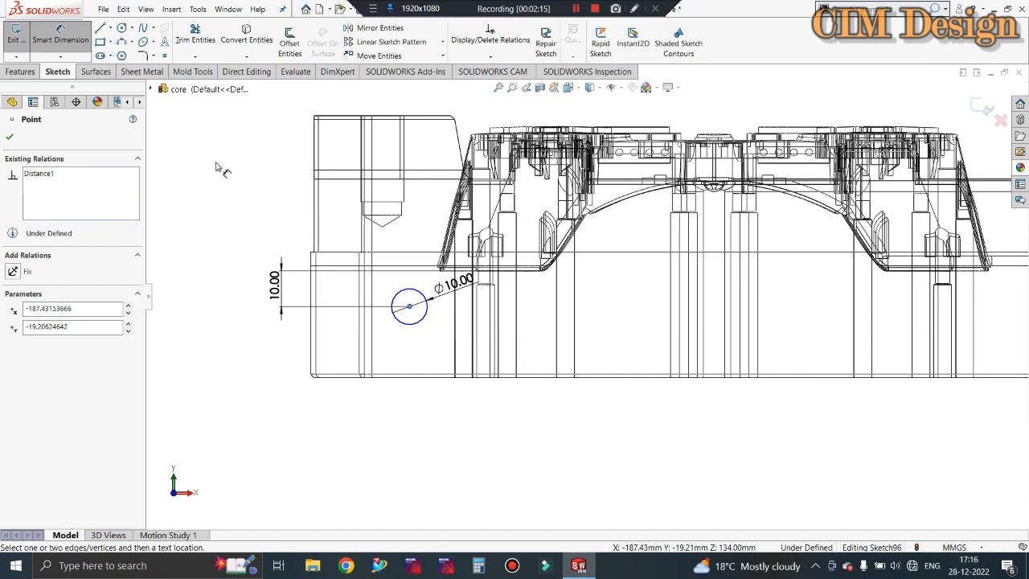
pyautogui.click(440, 270)
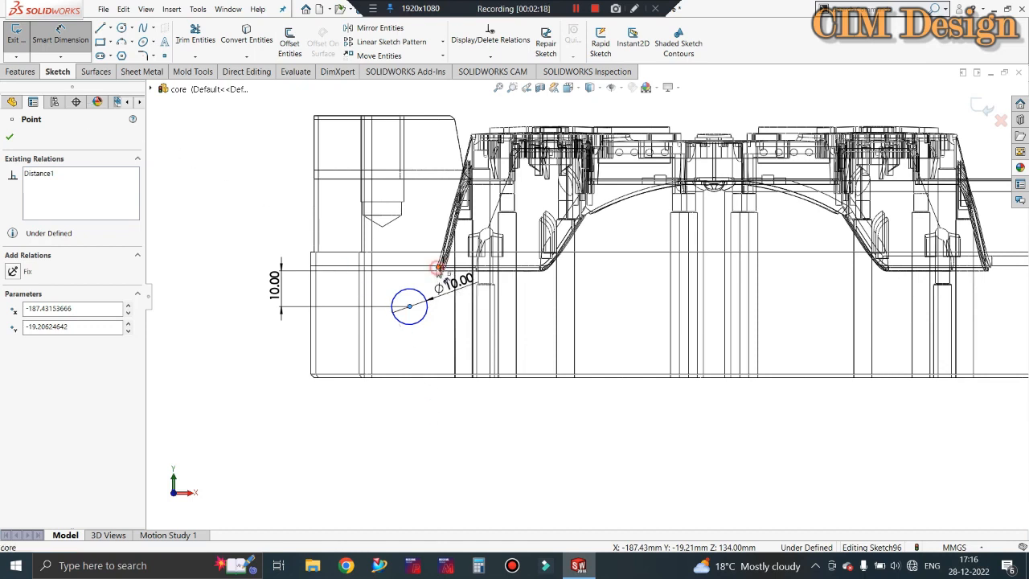
pyautogui.click(423, 402)
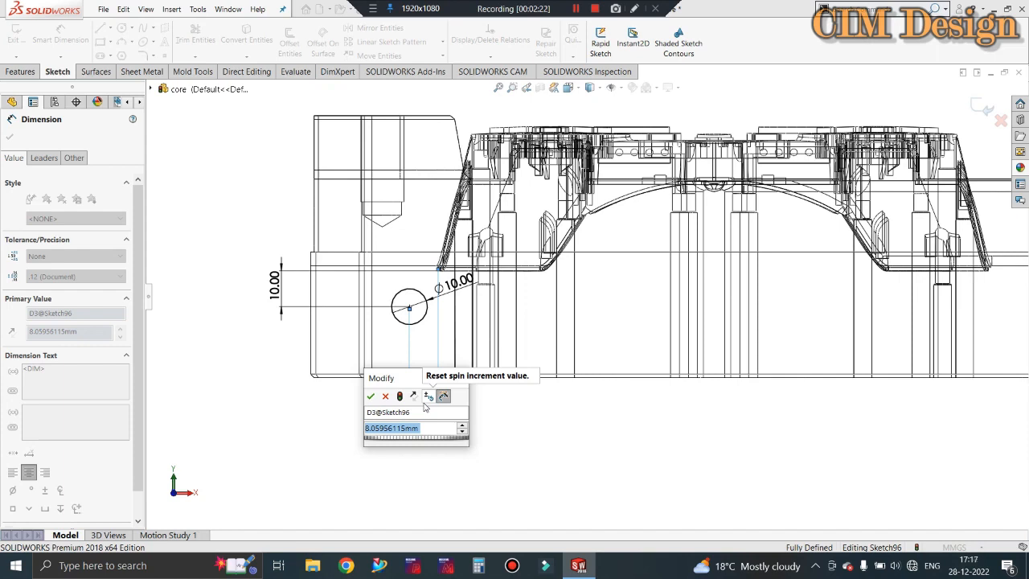
pyautogui.write('12')
pyautogui.press('Return')
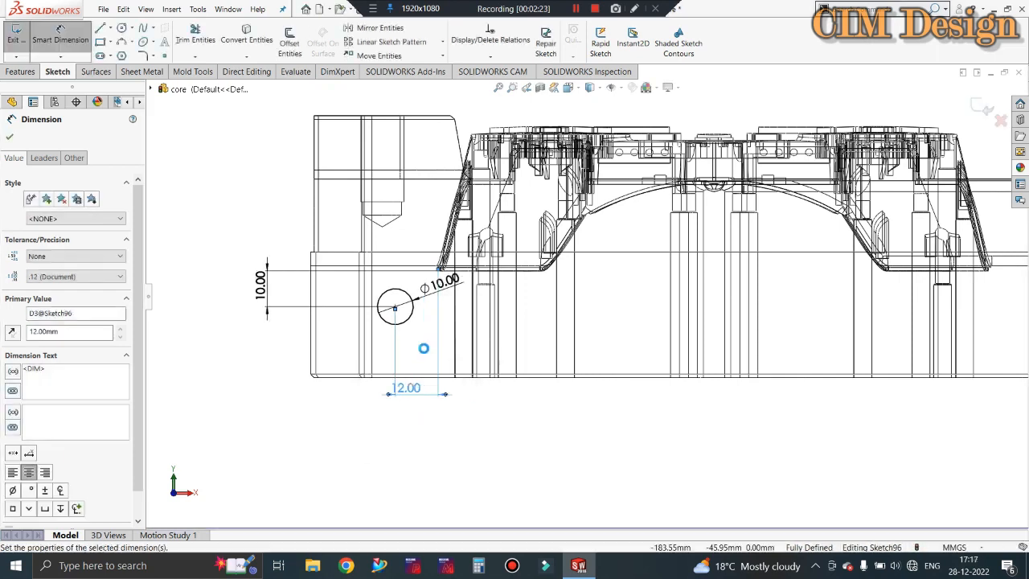
pyautogui.press('Escape')
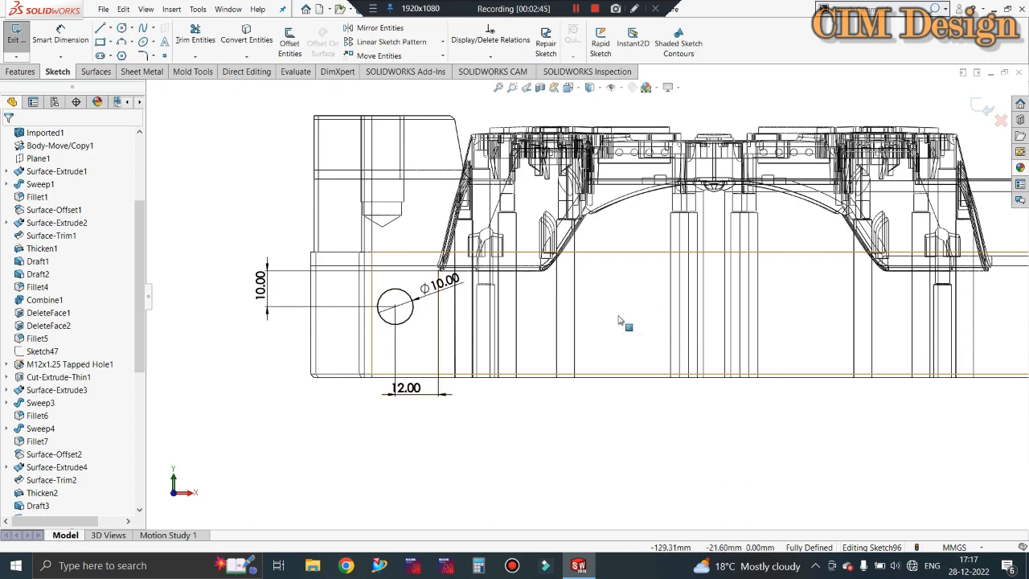
pyautogui.scroll(3, 572, 313)
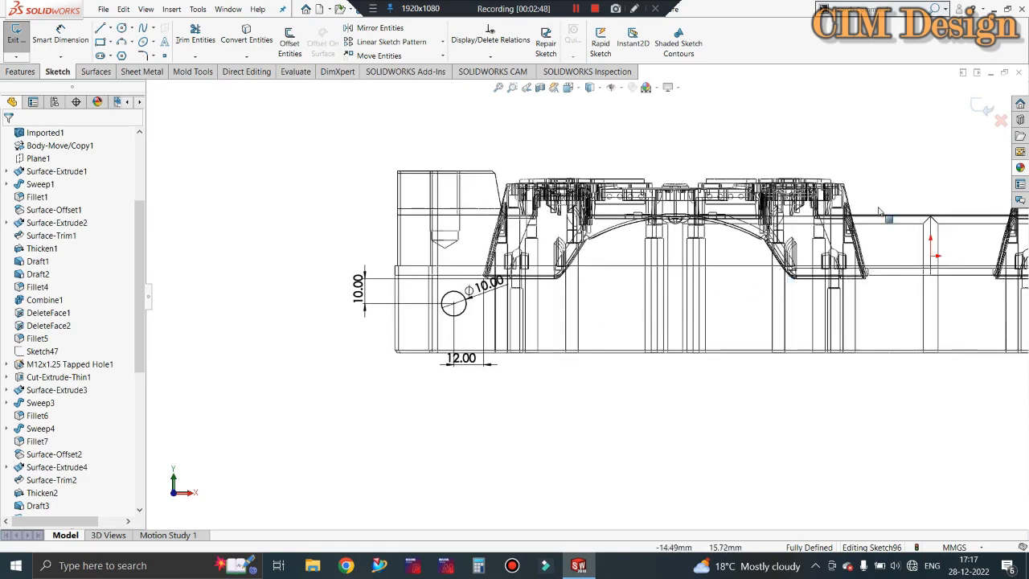
pyautogui.scroll(-3, 932, 277)
pyautogui.scroll(2, 884, 257)
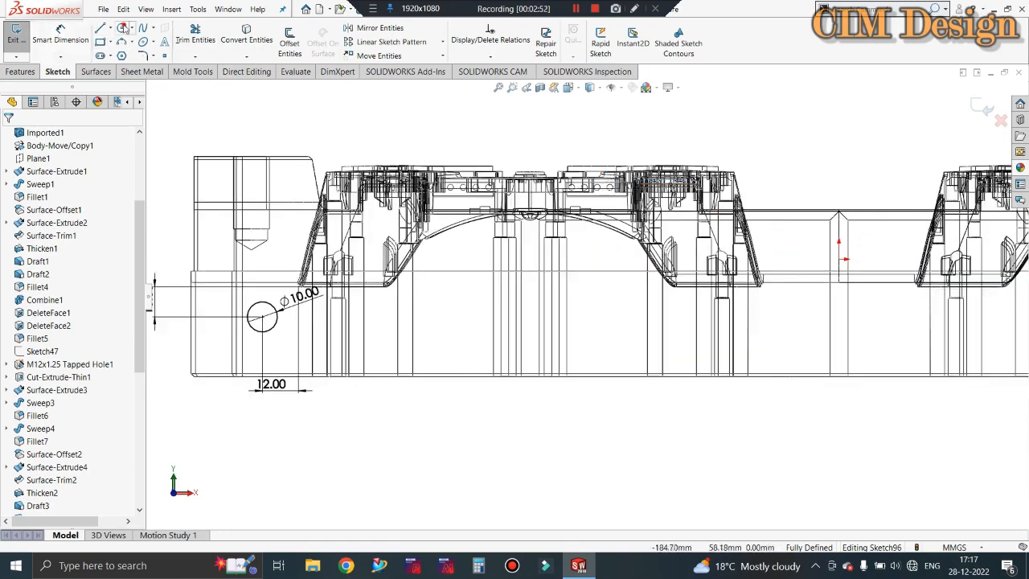
pyautogui.click(122, 27)
pyautogui.scroll(1, 613, 294)
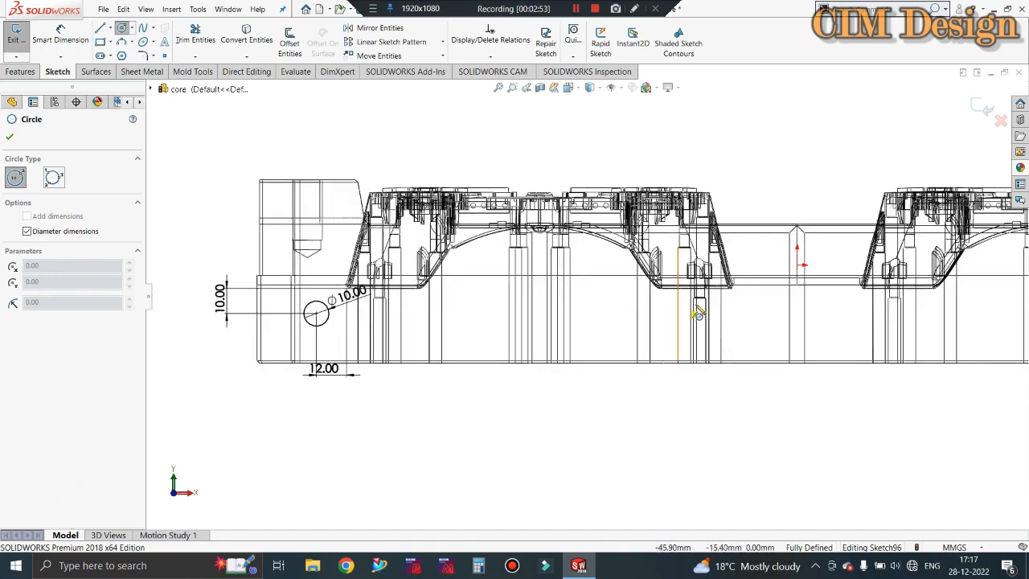
pyautogui.scroll(-2, 247, 321)
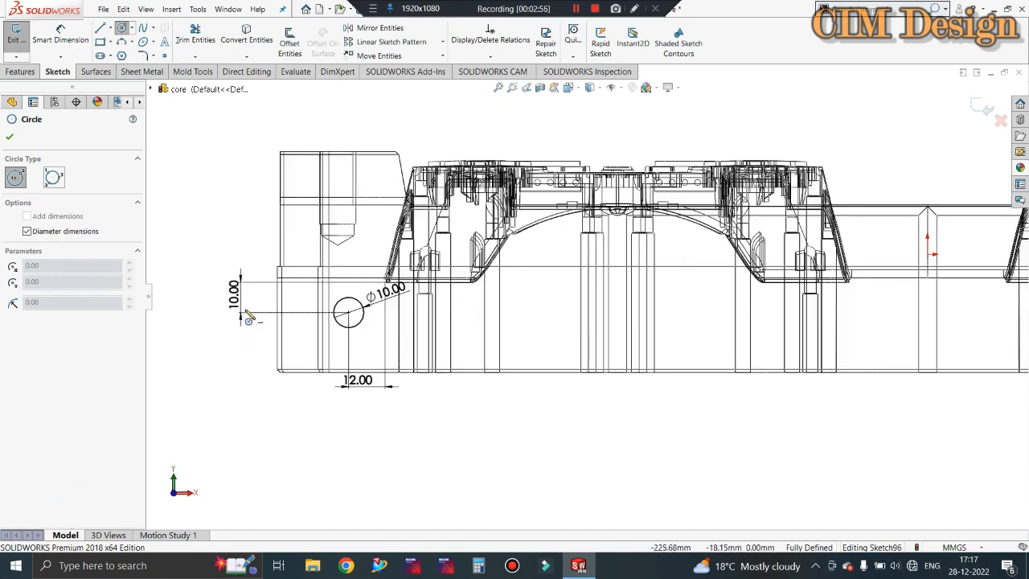
pyautogui.press('Escape')
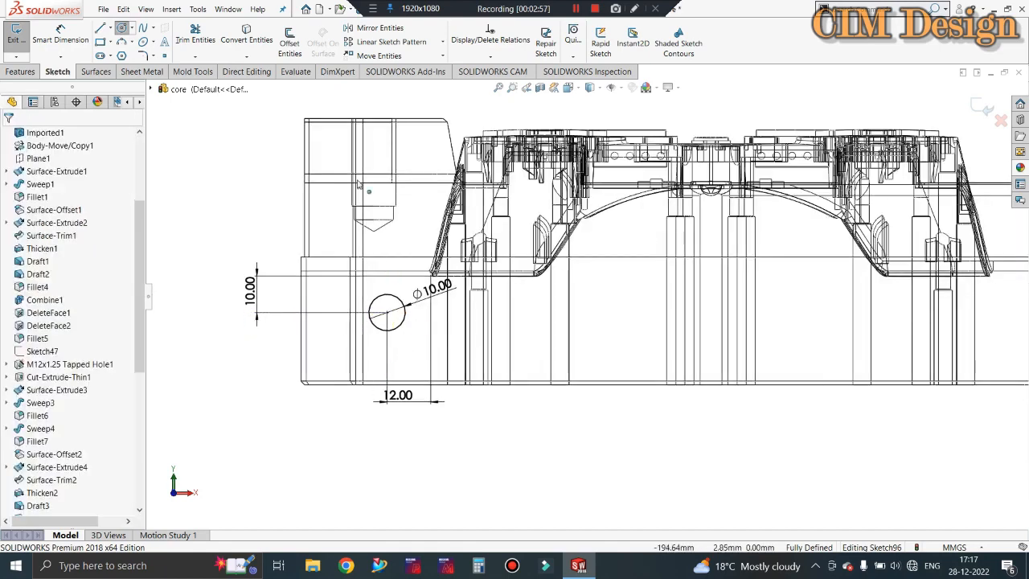
# Try to dimension the circle's height from the plate's bottom edge
pyautogui.click(60, 36)
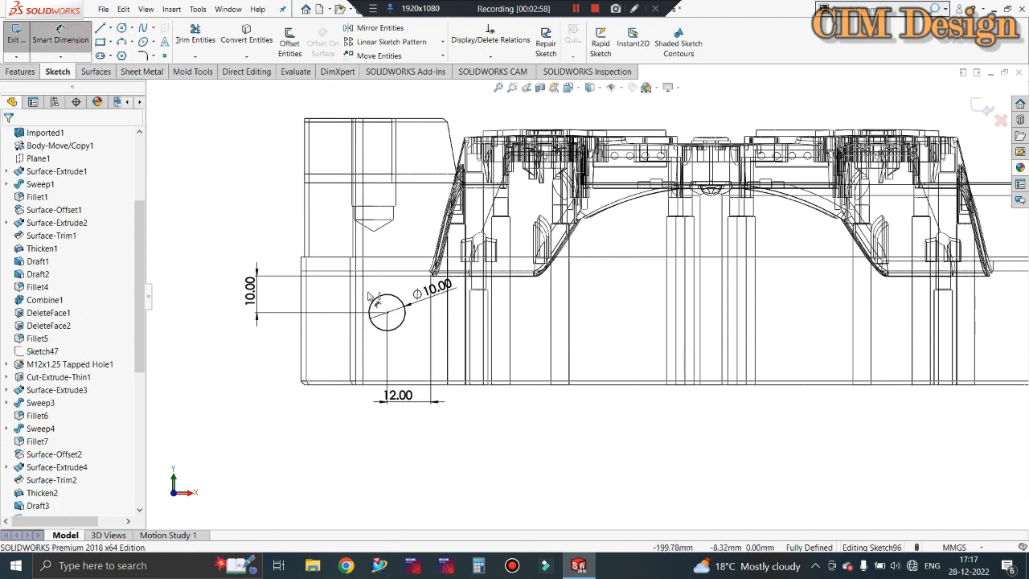
pyautogui.click(402, 322)
pyautogui.click(364, 384)
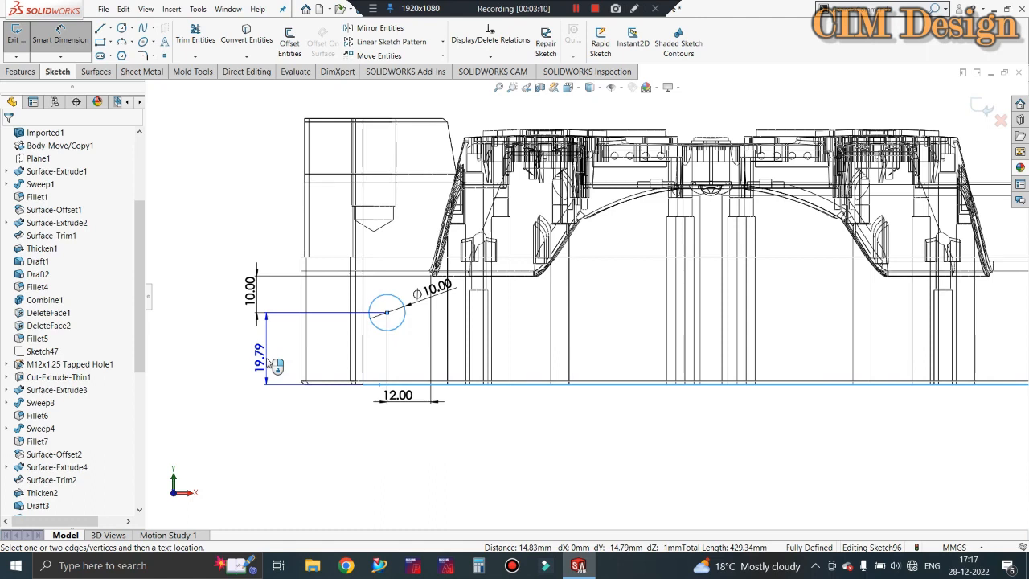
pyautogui.press('Escape')
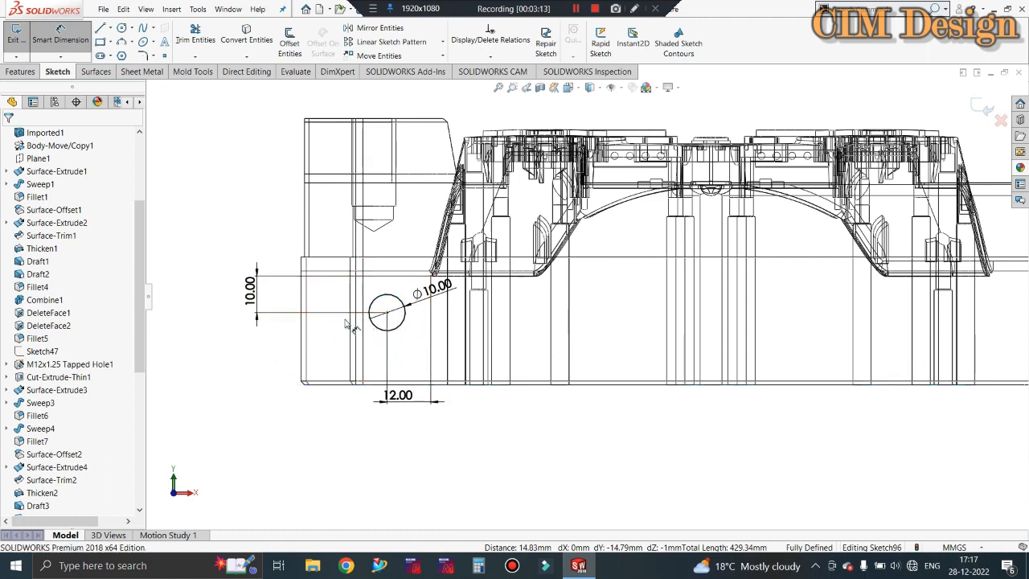
# Delete the 10 mm vertical dimension between the circle's centre and the core's lowest edge
pyautogui.rightClick(253, 288)
pyautogui.click(275, 322)
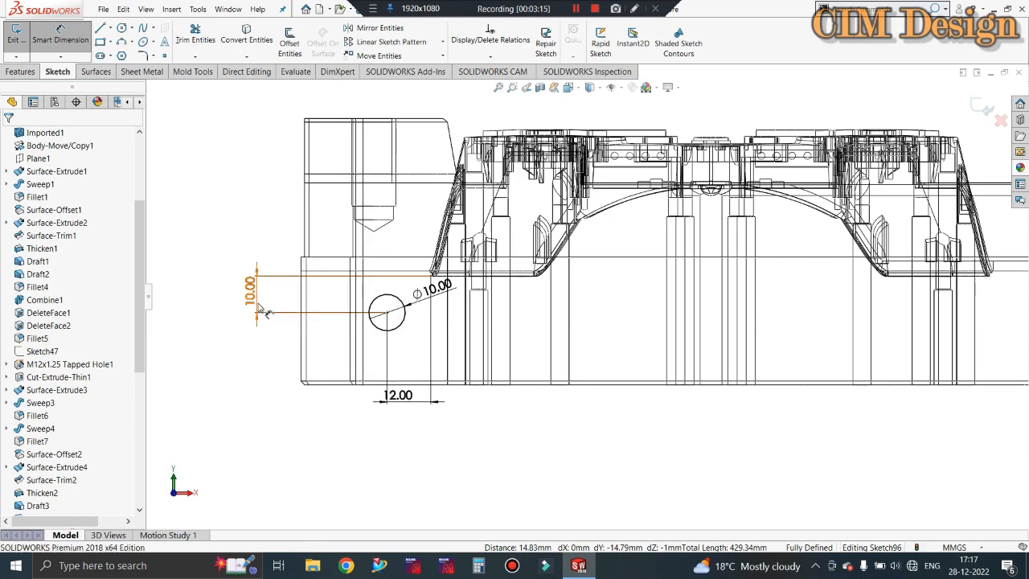
pyautogui.press('Escape')
pyautogui.click(252, 289)
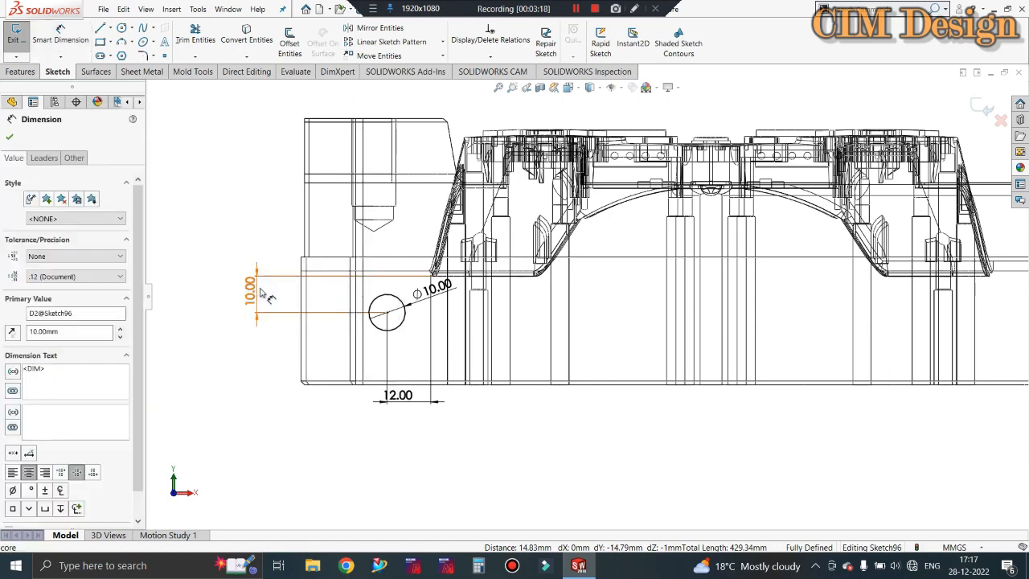
pyautogui.rightClick(256, 291)
pyautogui.click(287, 433)
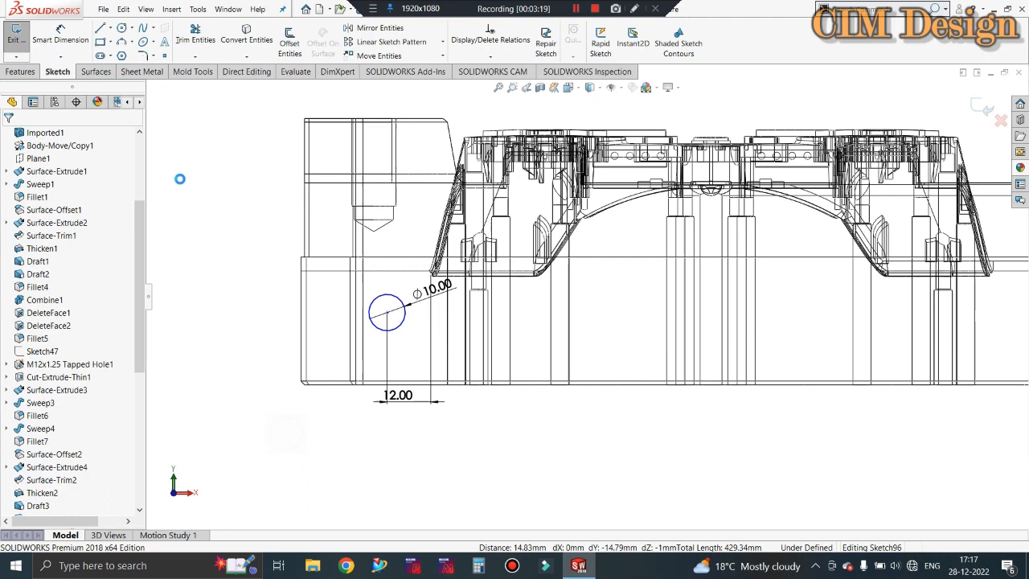
# Dimension the circle's centre 20 mm above the plate's bottom edge
pyautogui.click(57, 38)
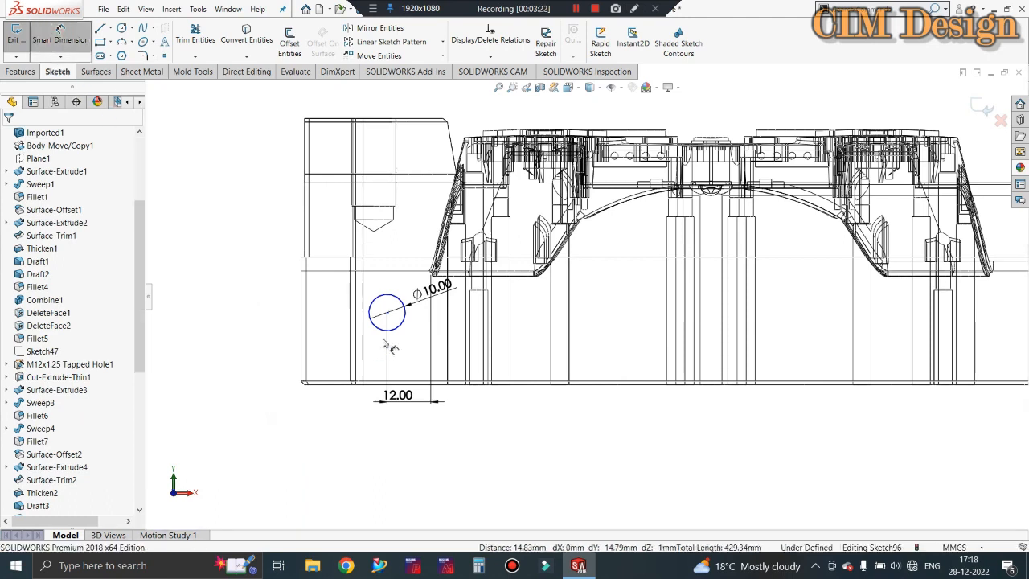
pyautogui.click(376, 384)
pyautogui.click(258, 351)
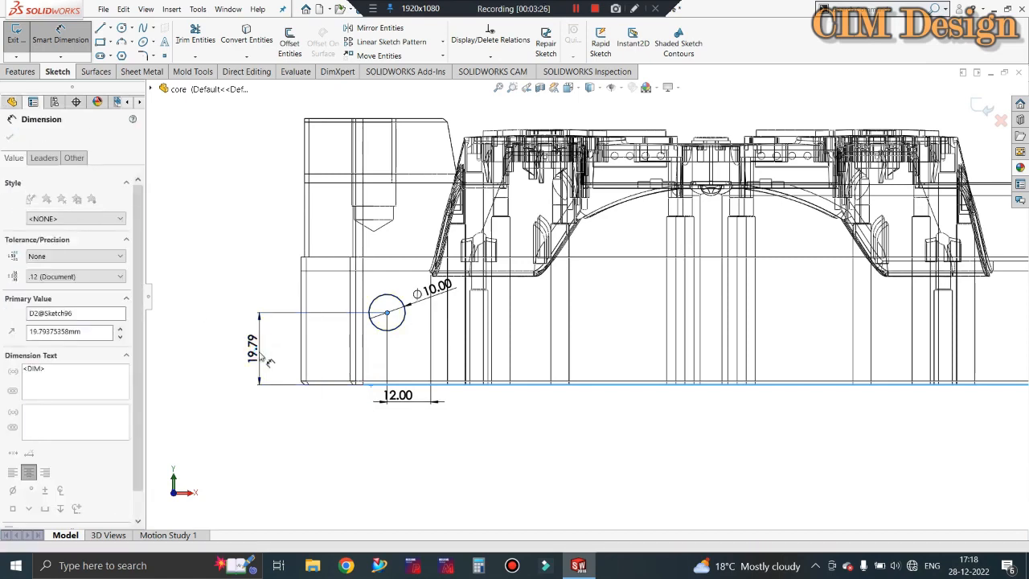
pyautogui.write('20')
pyautogui.press('Return')
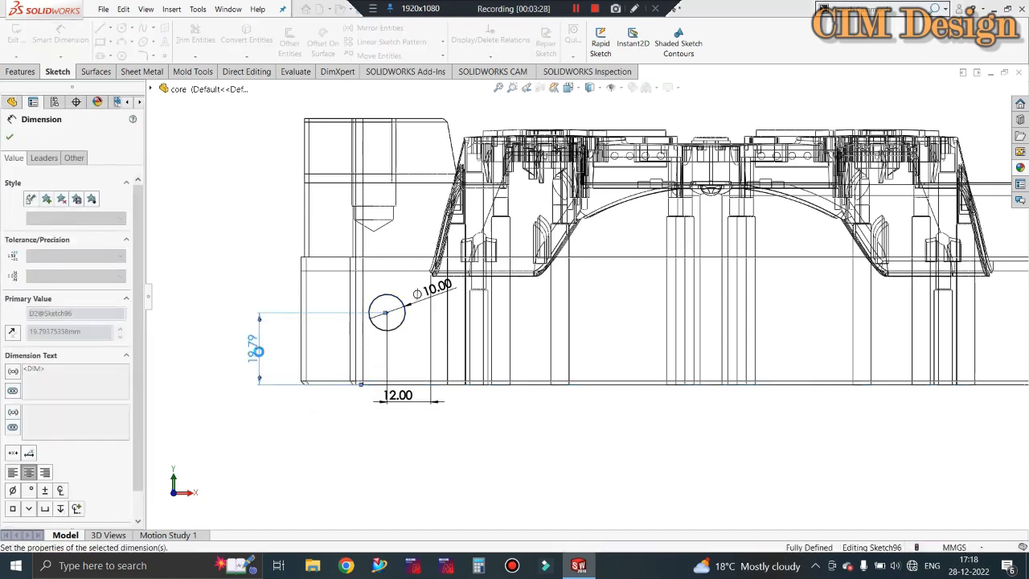
pyautogui.press('Escape')
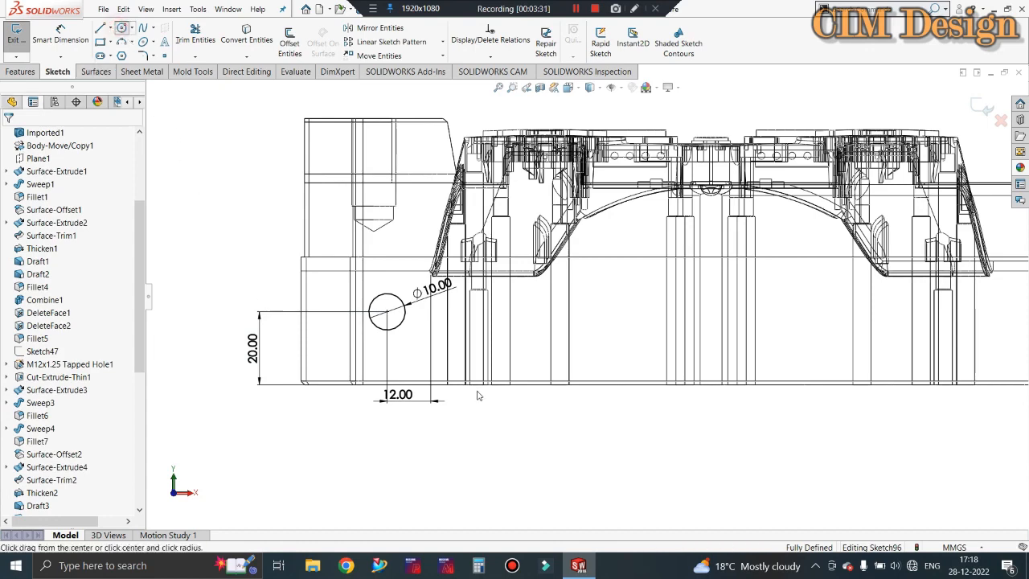
# Sketch a second 10 mm diameter circle between the first controller core and the plate's central hole, level with the first circle
pyautogui.click(121, 28)
pyautogui.scroll(2, 584, 305)
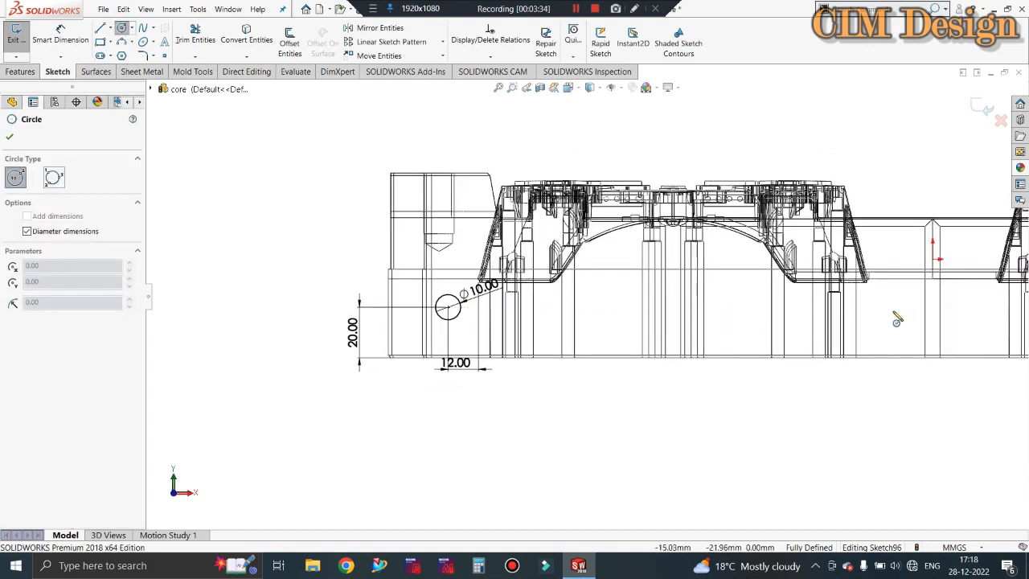
pyautogui.scroll(-1, 892, 316)
pyautogui.click(874, 304)
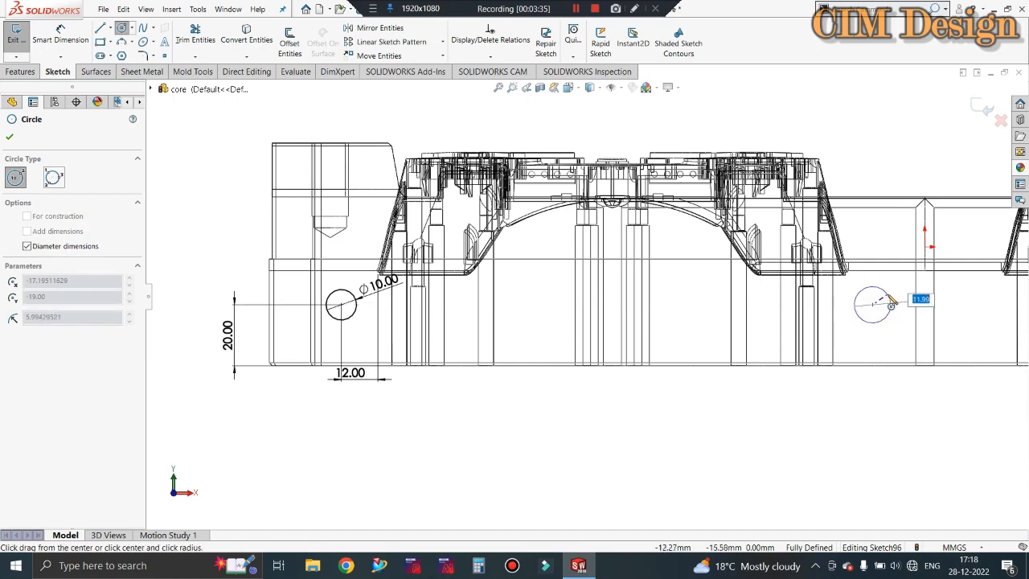
pyautogui.write('10')
pyautogui.press('Return')
pyautogui.press('Escape')
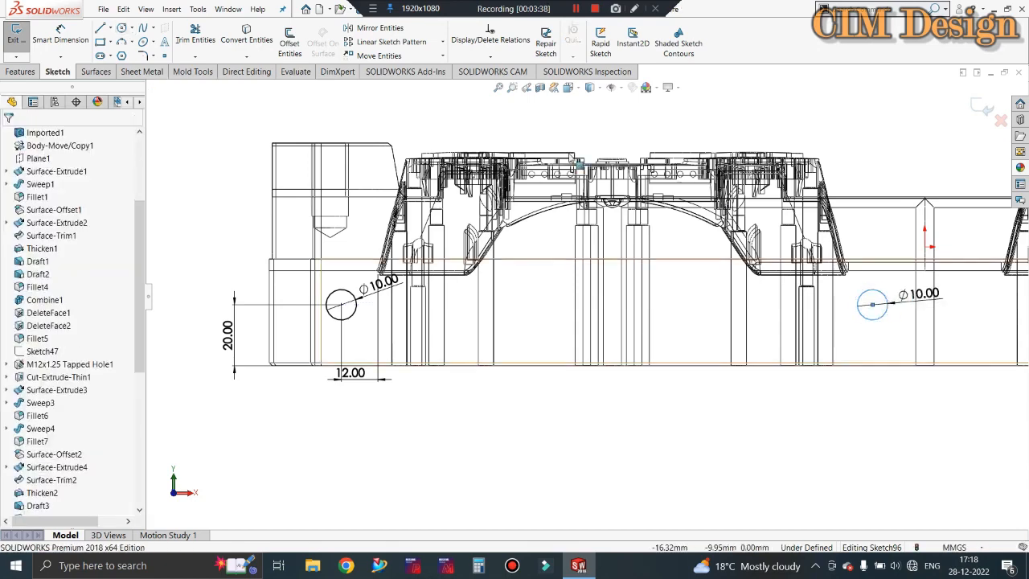
# Dimension the second circle's centre 8 mm horizontally from the near edge of the plate's central hole
pyautogui.scroll(-1, 939, 299)
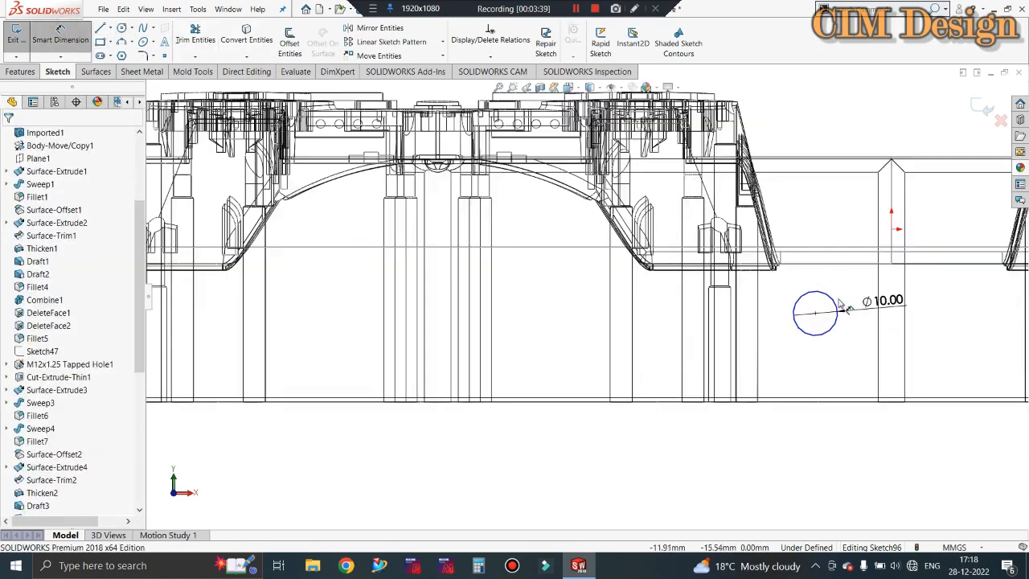
pyautogui.click(814, 311)
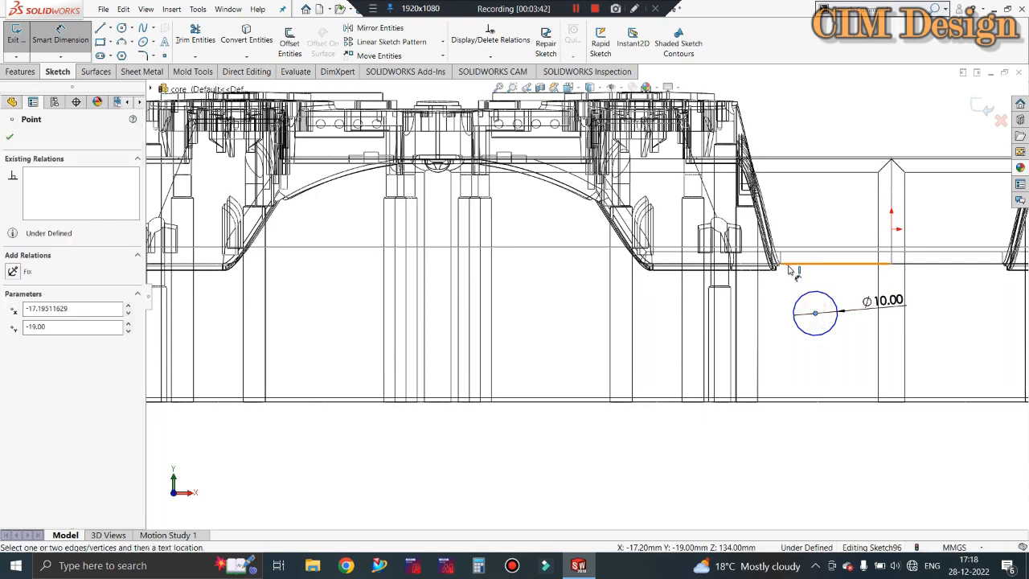
pyautogui.click(878, 325)
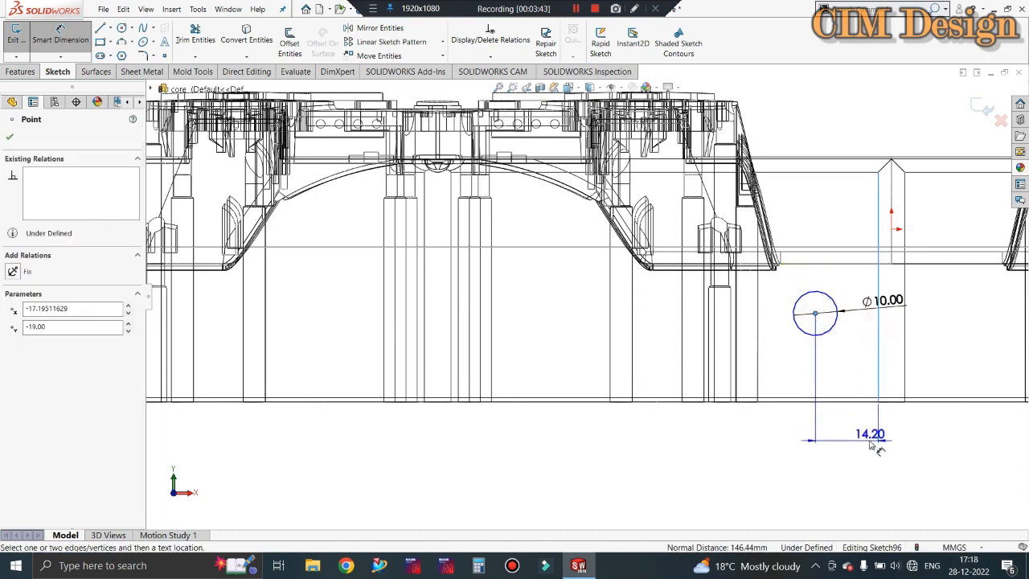
pyautogui.click(870, 440)
pyautogui.write('8.00mm')
pyautogui.press('Return')
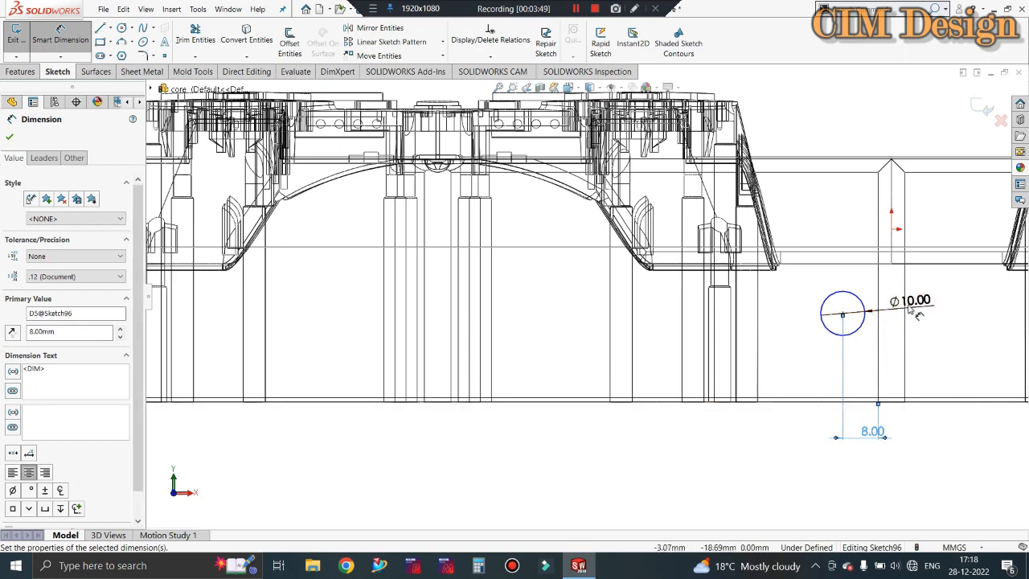
# Set the second circle's horizontal distance from the central hole's edge to 11 mm
pyautogui.click(878, 441)
pyautogui.doubleClick(873, 432)
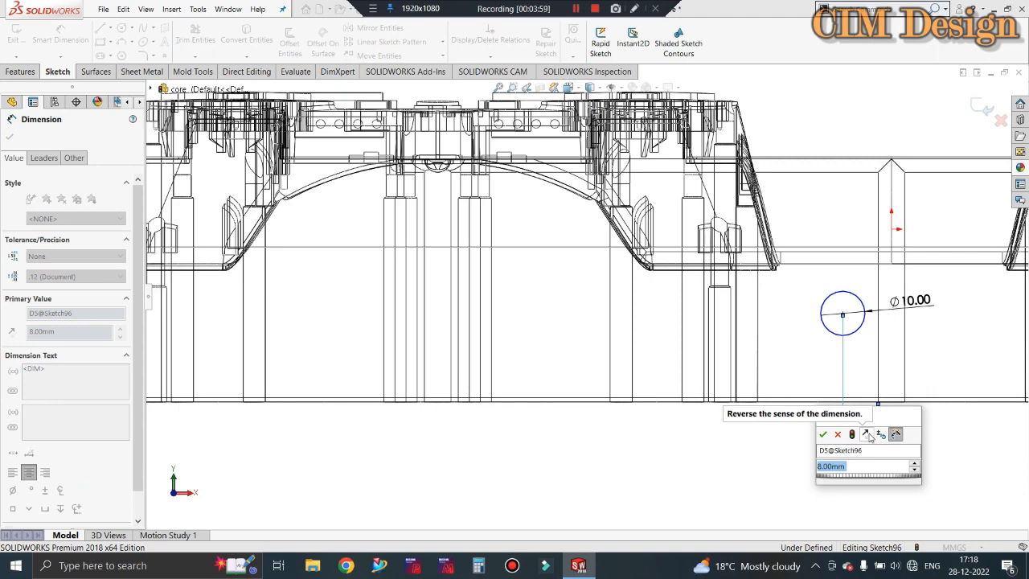
pyautogui.write('11')
pyautogui.press('Return')
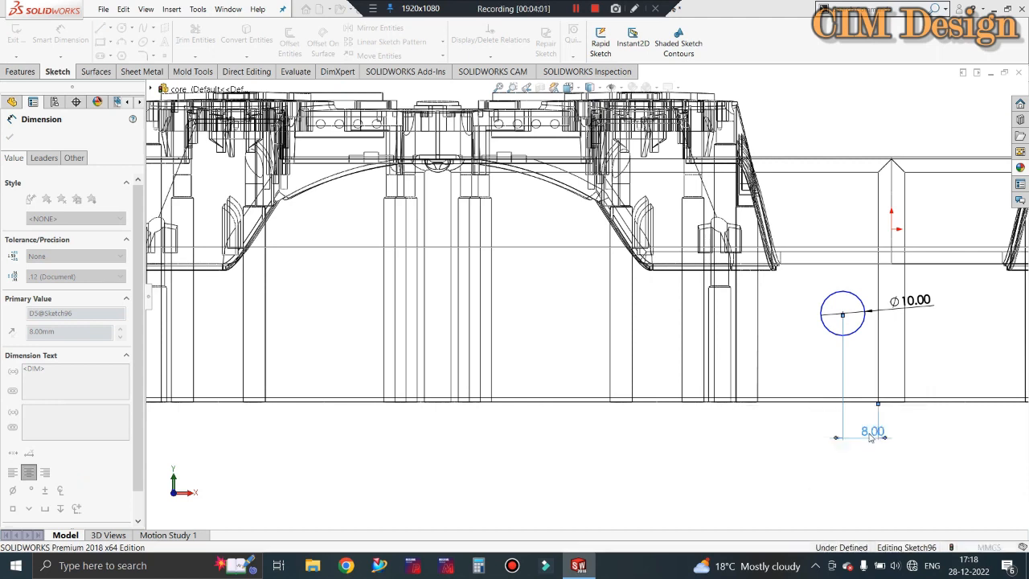
pyautogui.click(865, 376)
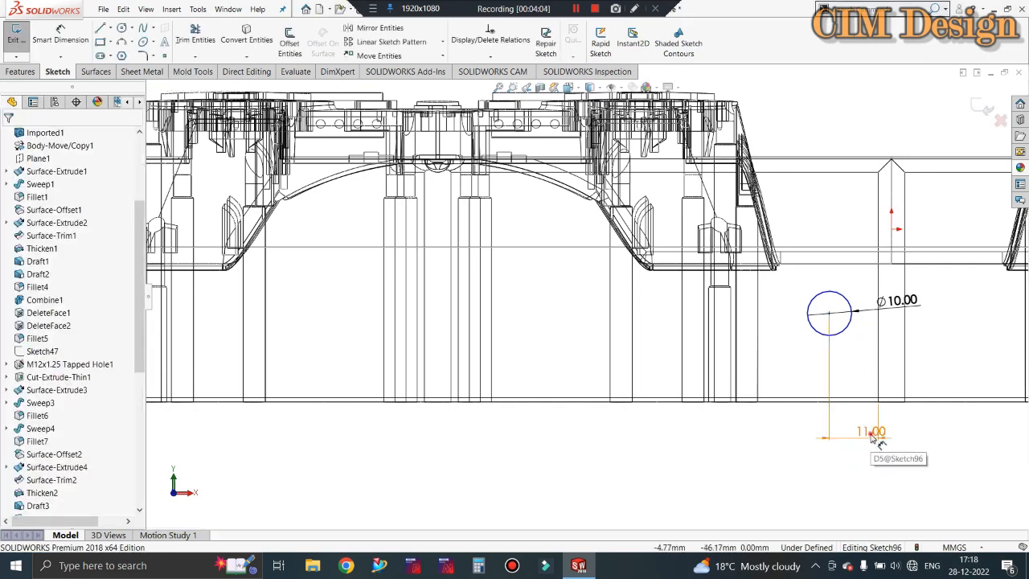
# Set the second circle's horizontal distance from the central hole's edge to 12 mm
pyautogui.click(870, 432)
pyautogui.doubleClick(870, 432)
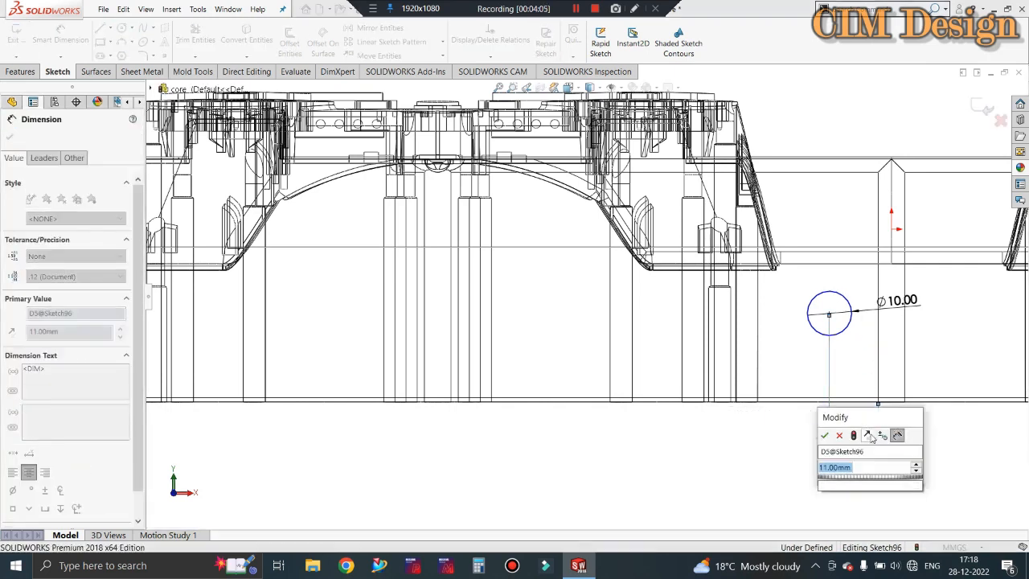
pyautogui.write('12')
pyautogui.press('Return')
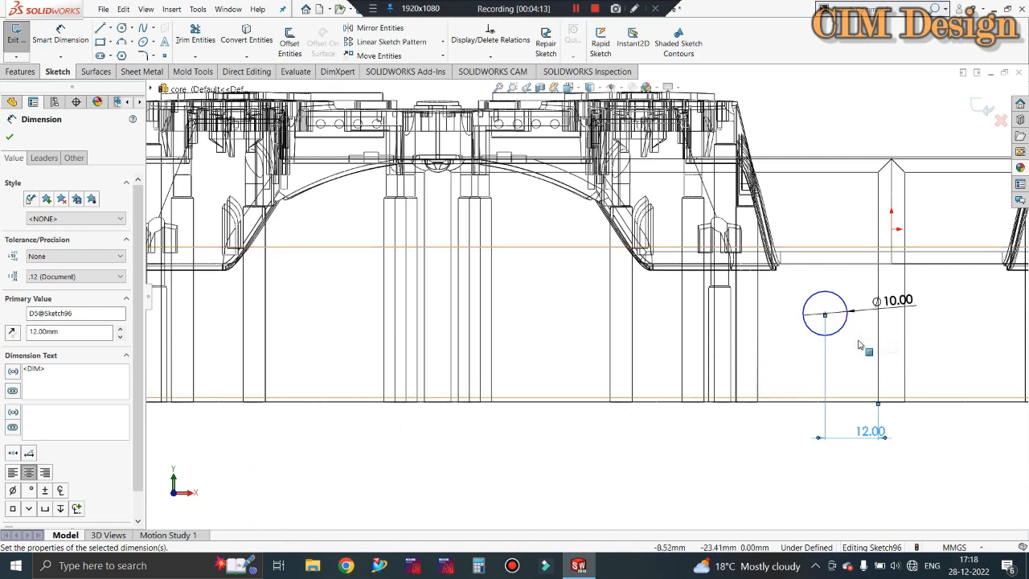
pyautogui.press('Escape')
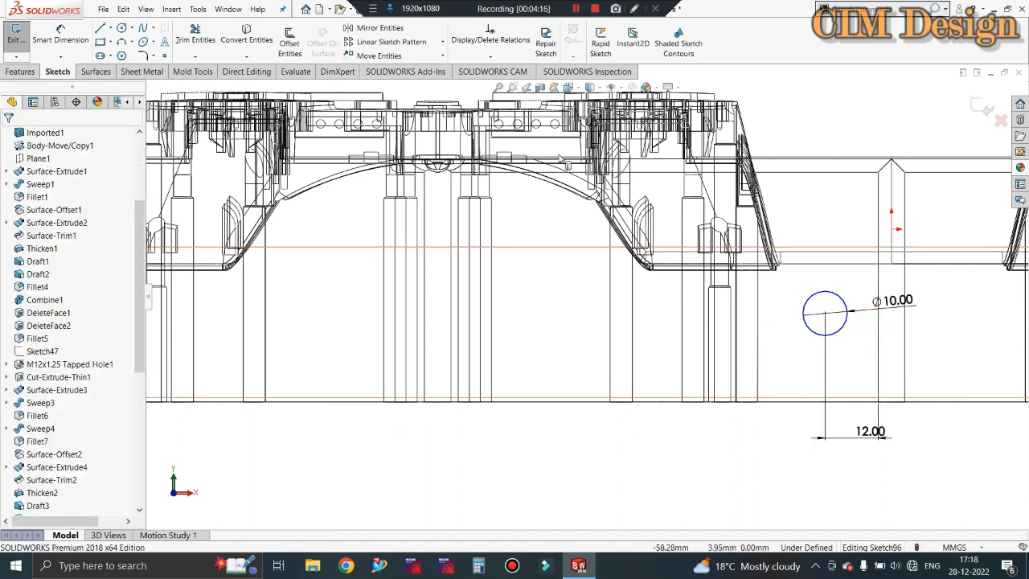
# Measure the horizontal distance from the second circle's centre to the nearest vertical edge on the first controller core's side
pyautogui.click(67, 39)
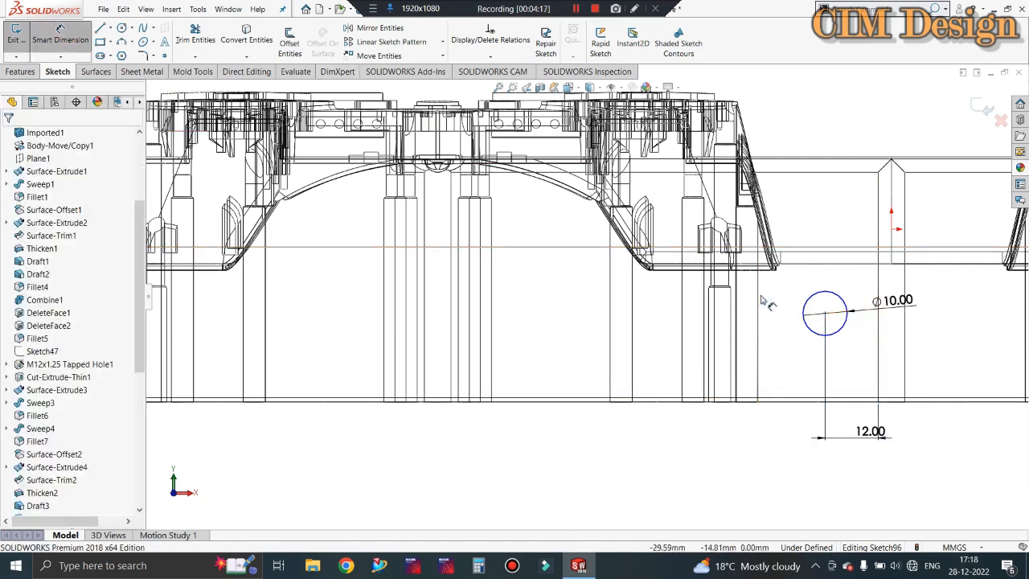
pyautogui.click(758, 299)
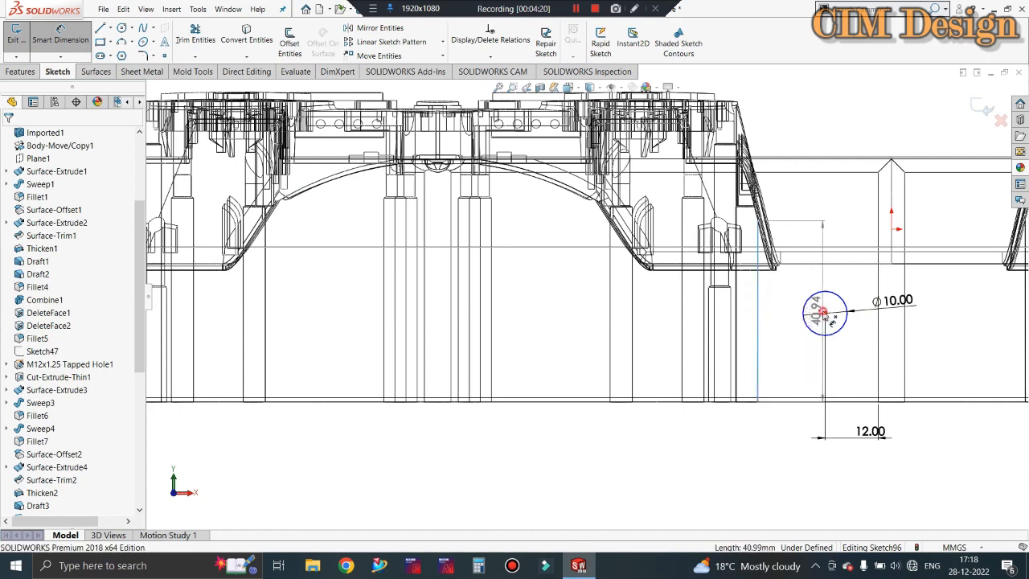
pyautogui.click(825, 312)
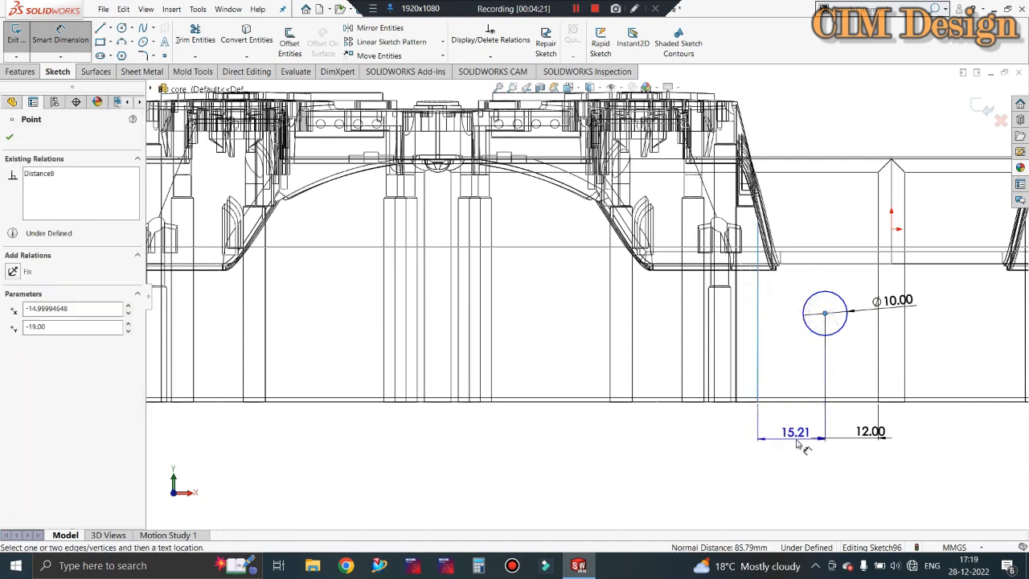
pyautogui.press('Escape')
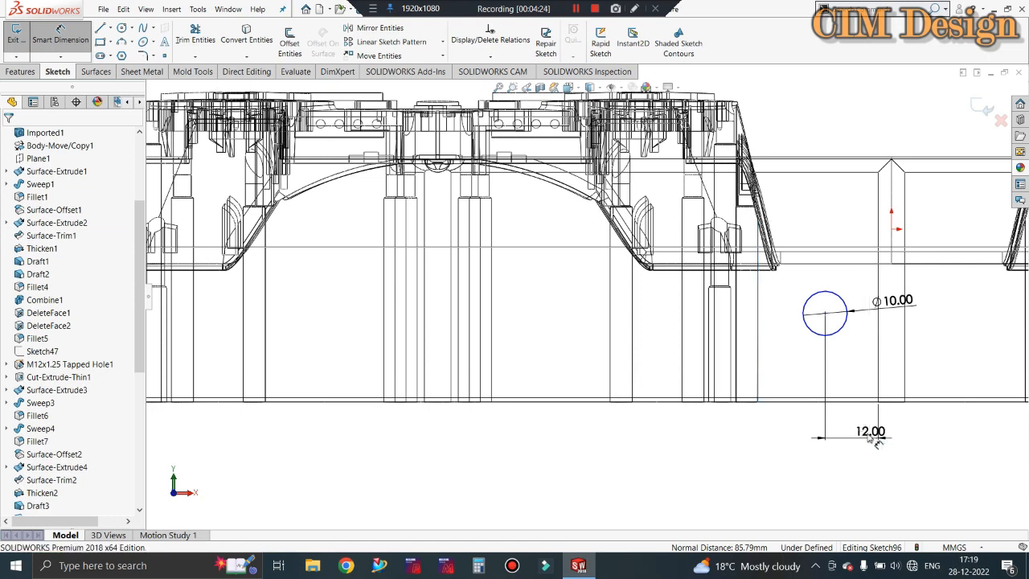
pyautogui.press('Escape')
# Set the second circle's horizontal distance from the central hole's edge to 13.5 mm
pyautogui.doubleClick(870, 431)
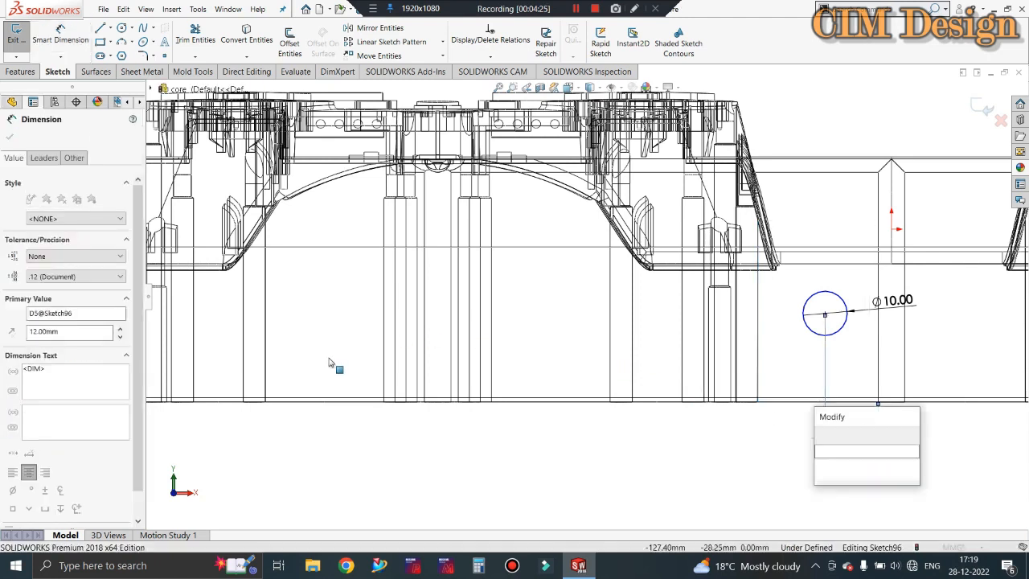
pyautogui.write('12.5')
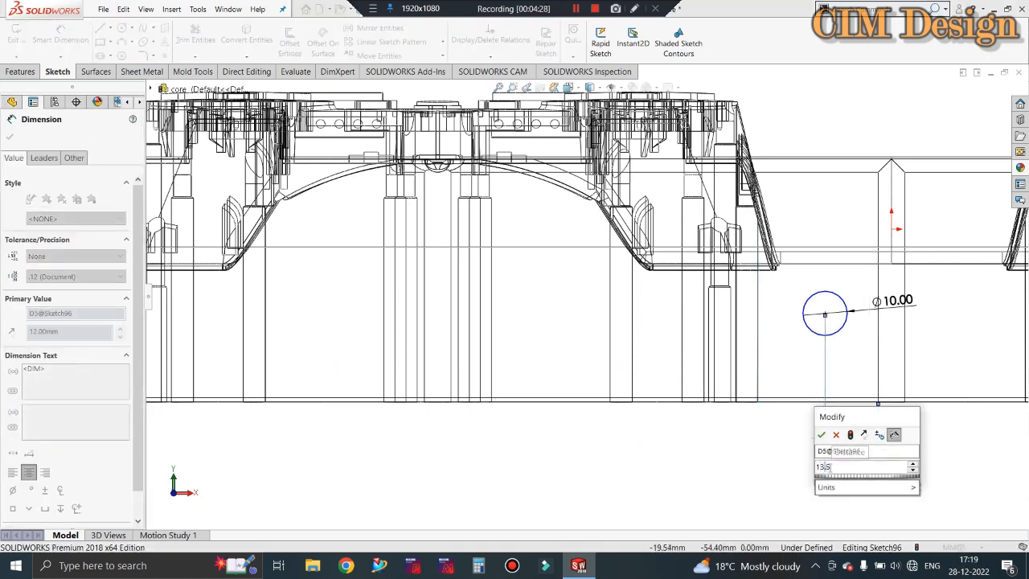
pyautogui.press('Return')
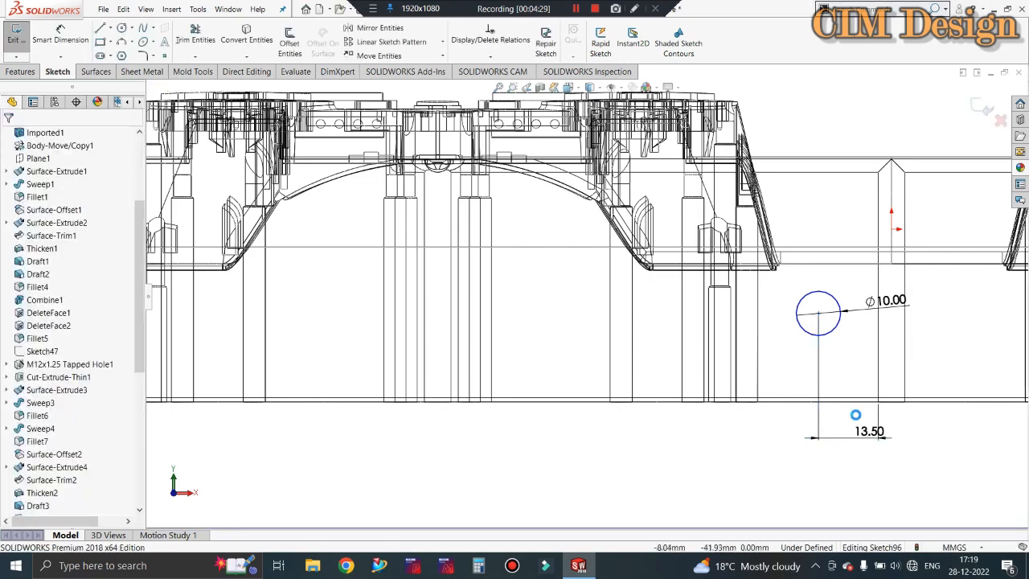
# Dimension the second circle's centre 20 mm above the plate's bottom edge
pyautogui.scroll(1, 689, 393)
pyautogui.scroll(2, 691, 390)
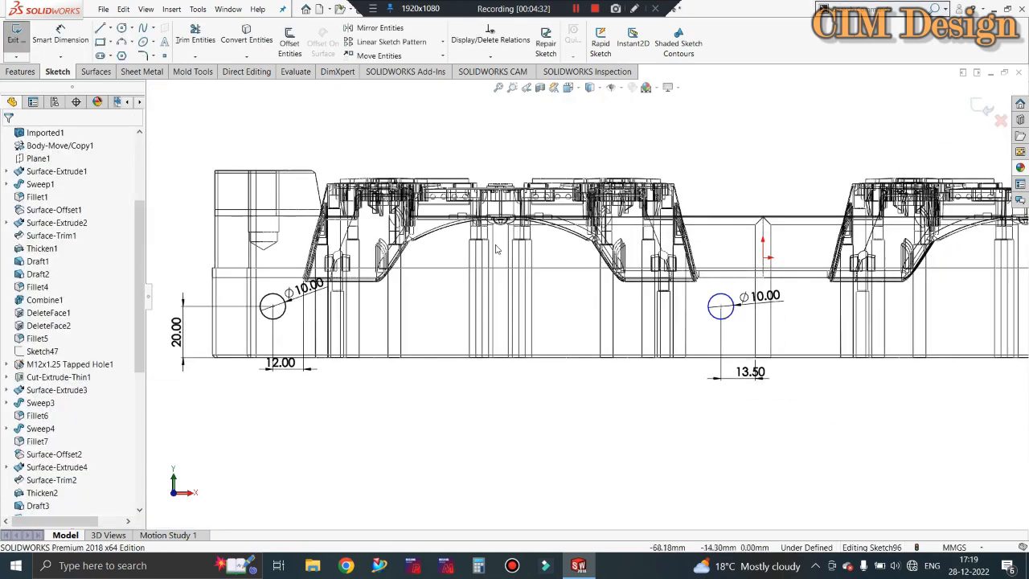
pyautogui.click(61, 36)
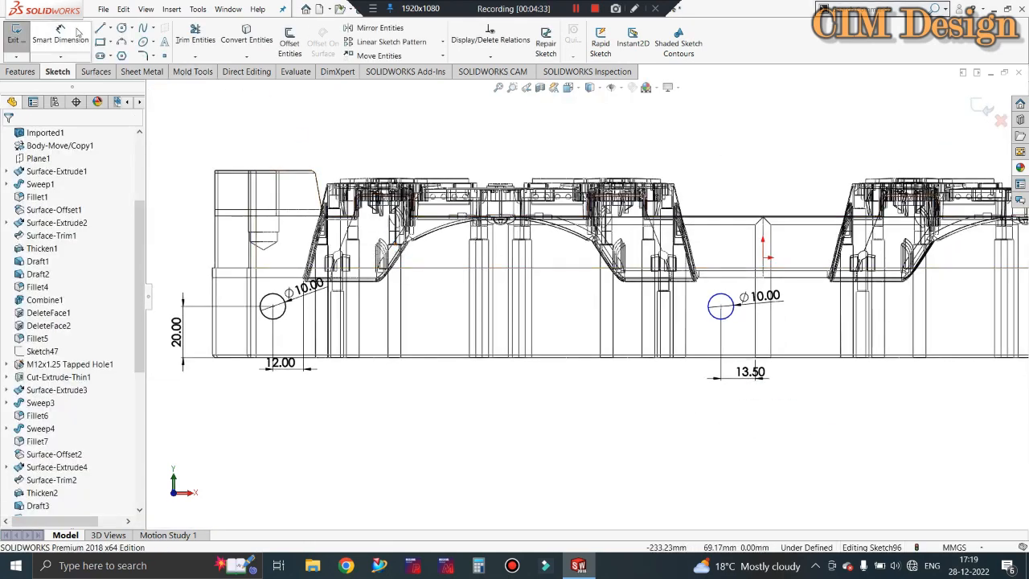
pyautogui.click(720, 306)
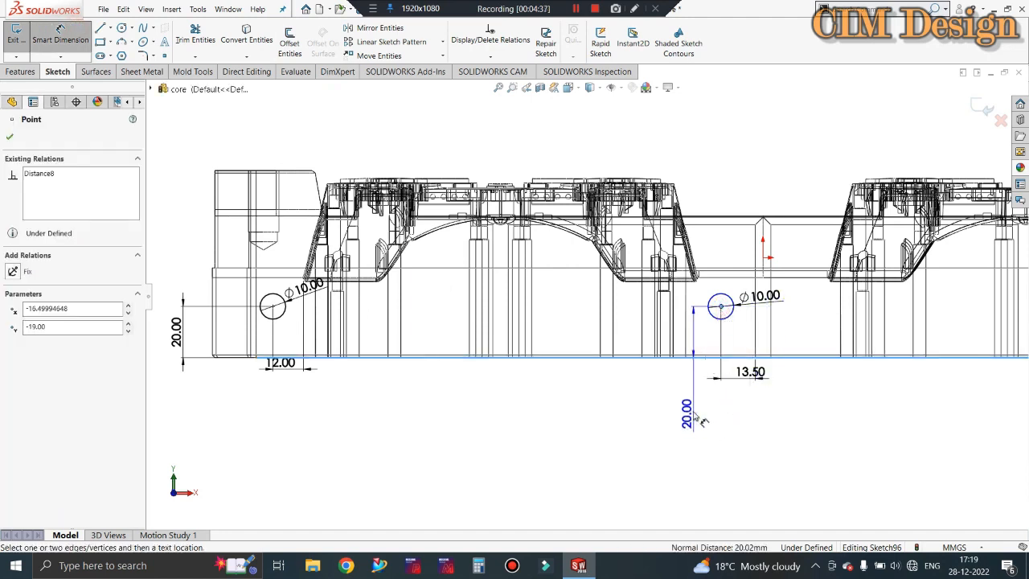
pyautogui.click(689, 411)
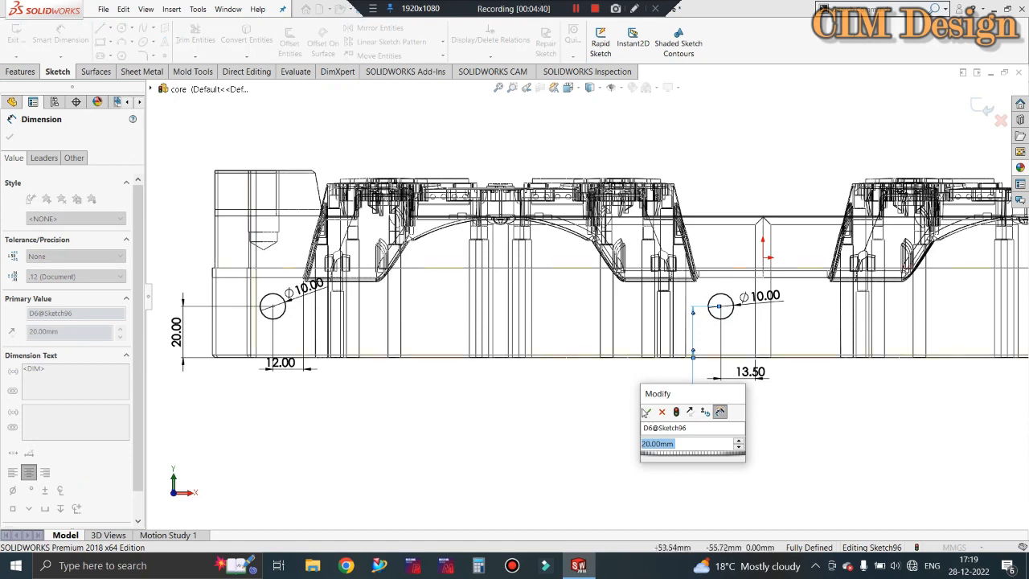
pyautogui.click(651, 408)
pyautogui.press('Escape')
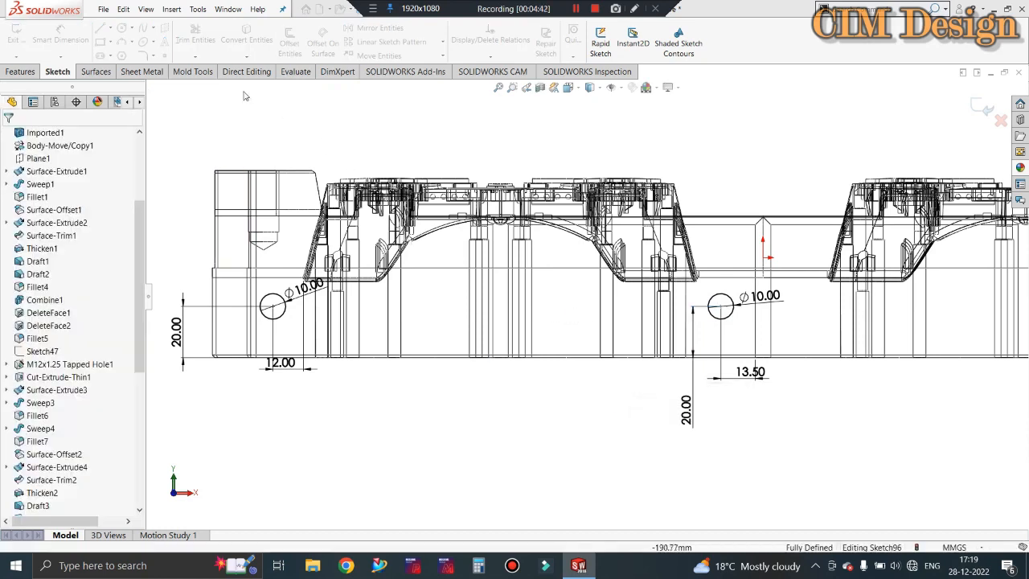
# Sketch a vertical construction centreline upward from the origin at the middle of the plate
pyautogui.click(110, 31)
pyautogui.click(129, 53)
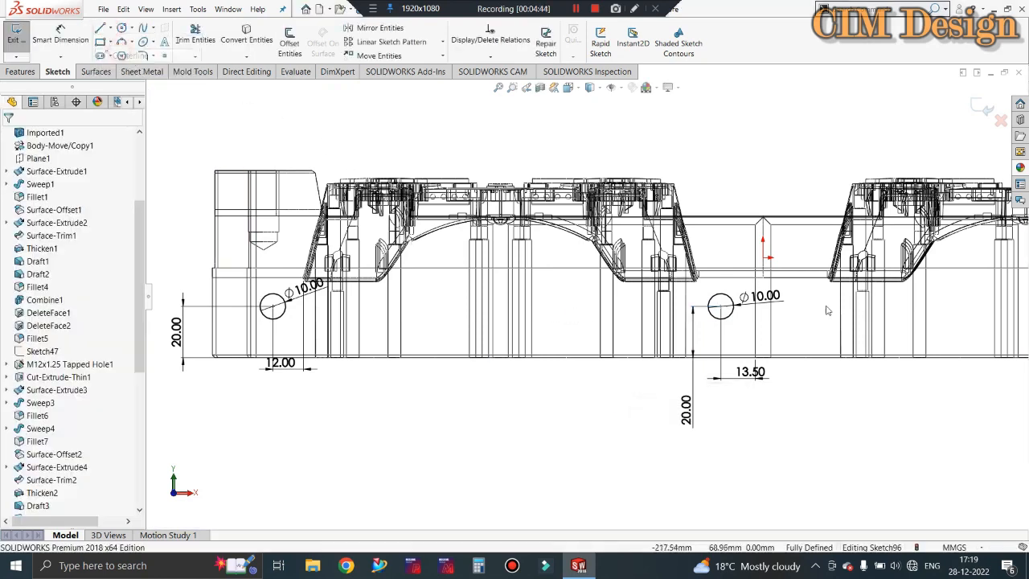
pyautogui.click(764, 257)
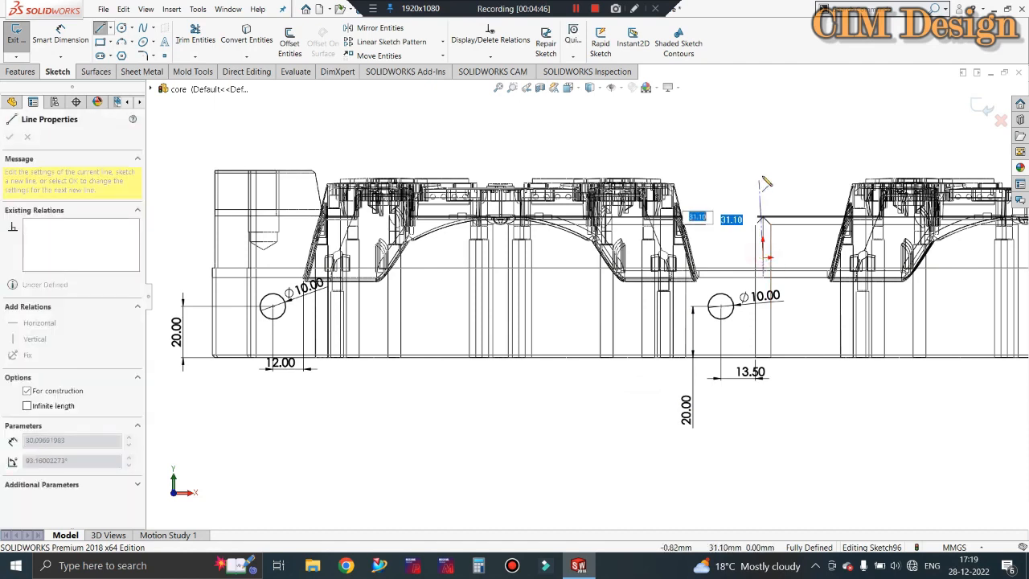
pyautogui.click(762, 172)
pyautogui.press('Escape')
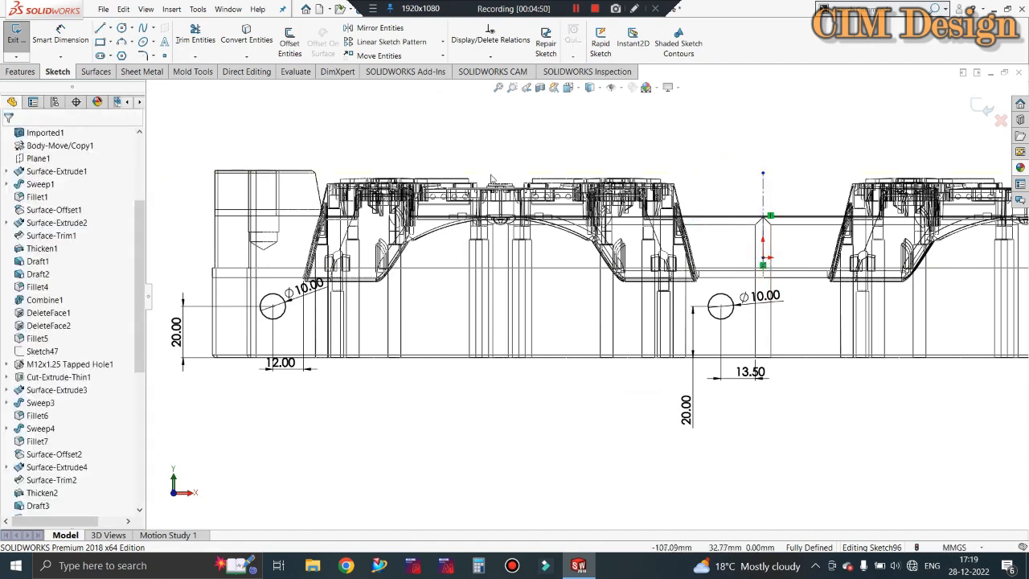
# Mirror both 10 mm channel circles about the vertical centreline, keeping the originals
pyautogui.scroll(1, 701, 188)
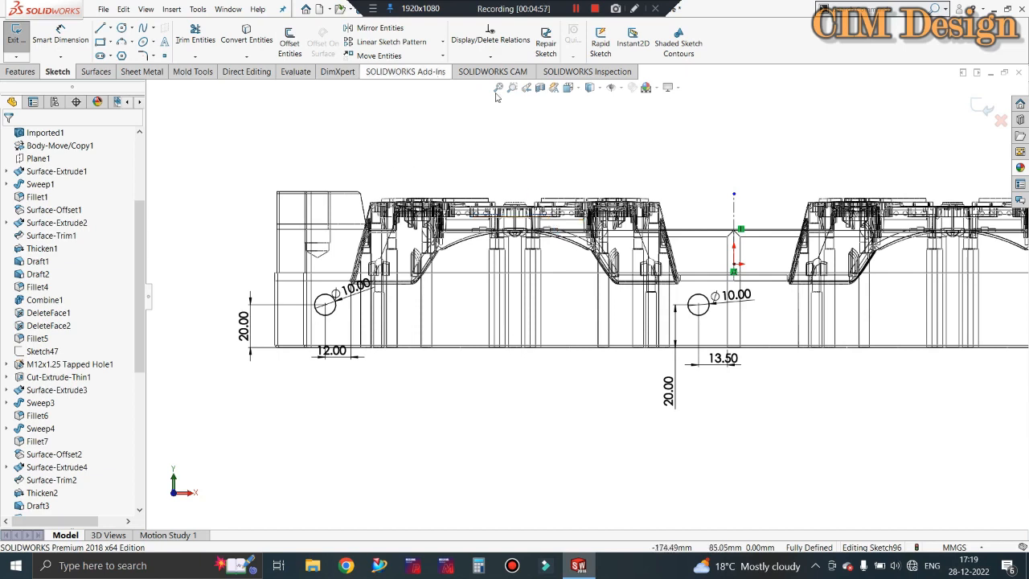
pyautogui.click(375, 29)
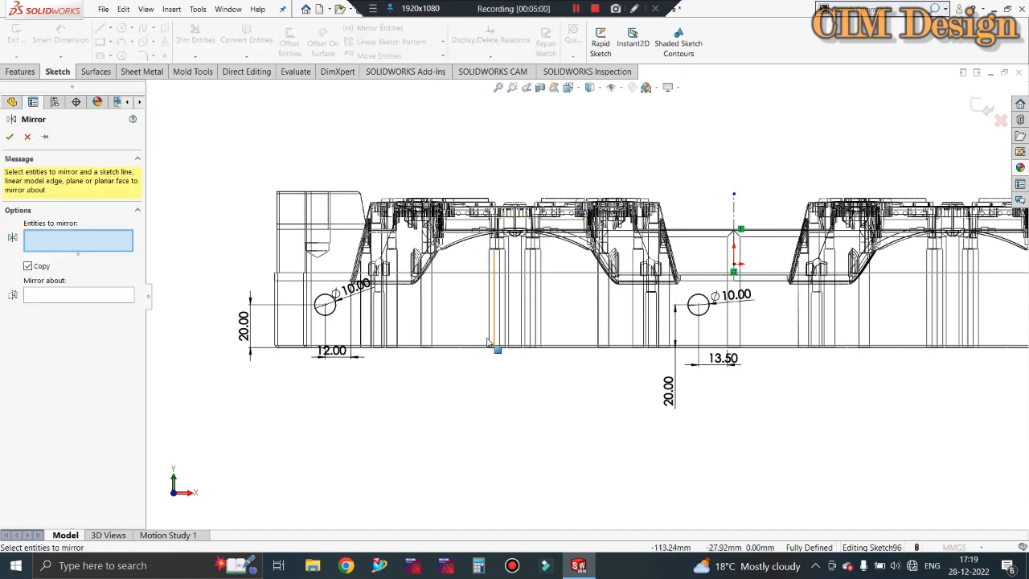
pyautogui.click(333, 310)
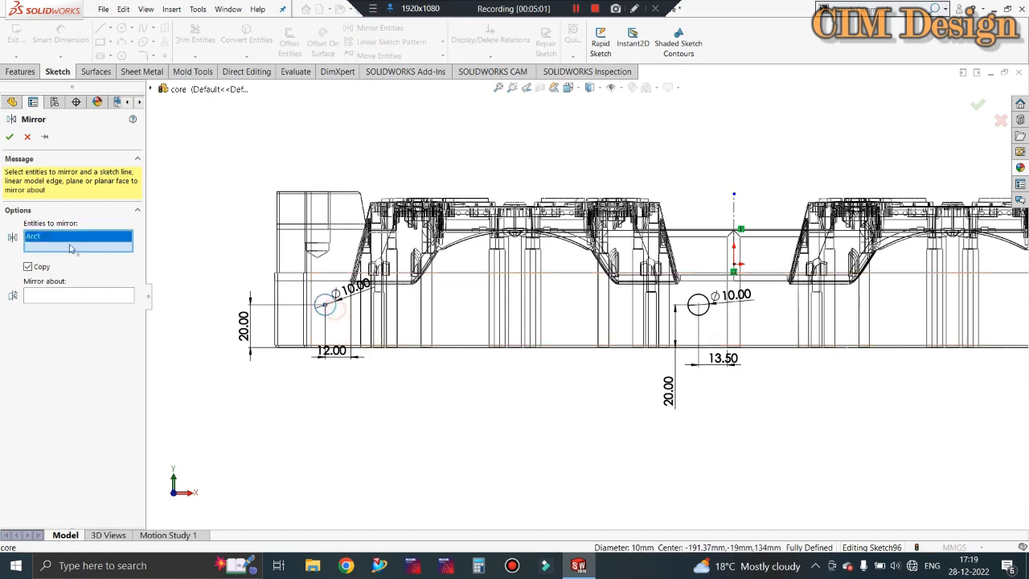
pyautogui.click(698, 304)
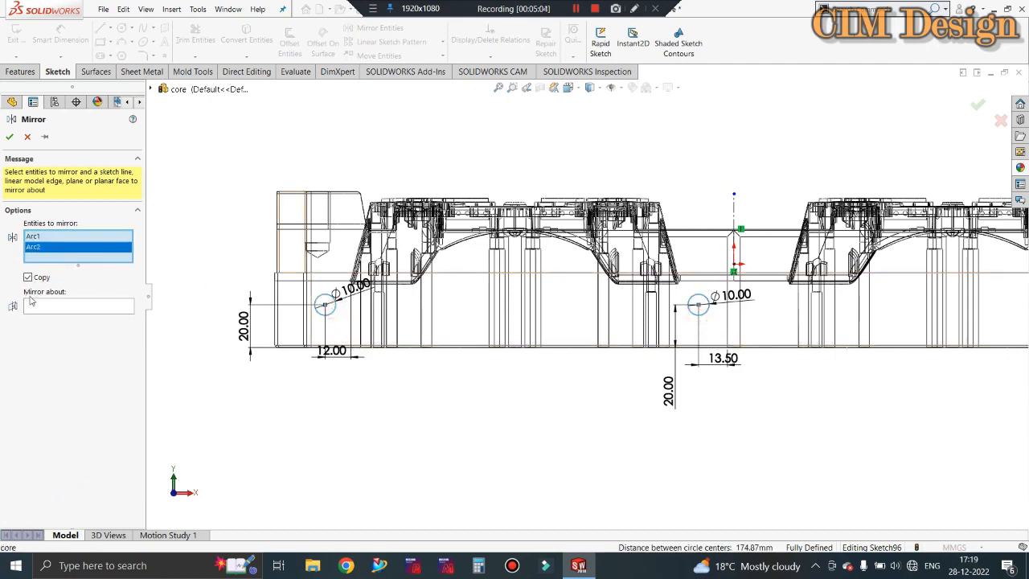
pyautogui.click(51, 306)
pyautogui.click(734, 209)
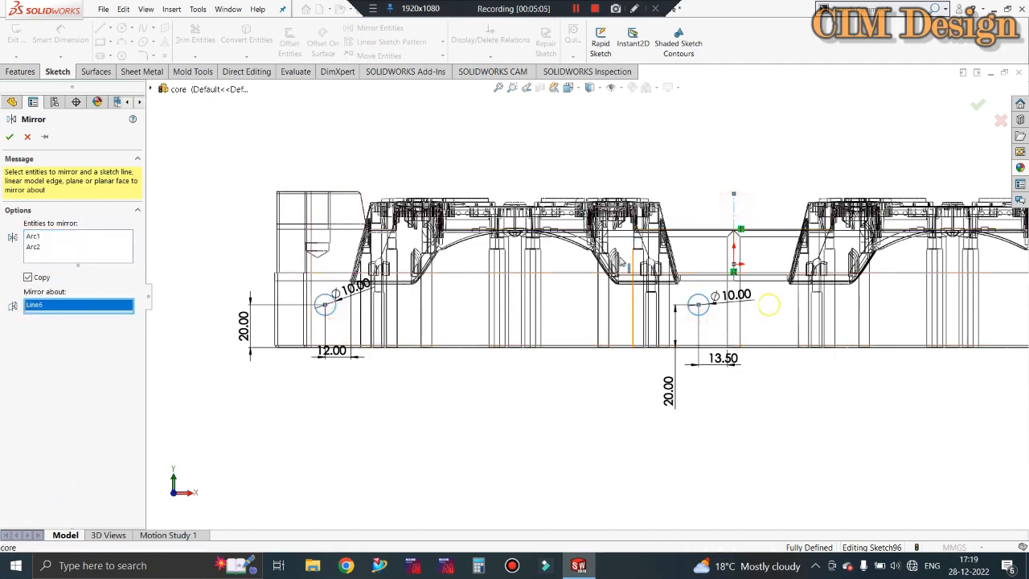
pyautogui.scroll(2, 586, 299)
pyautogui.click(9, 137)
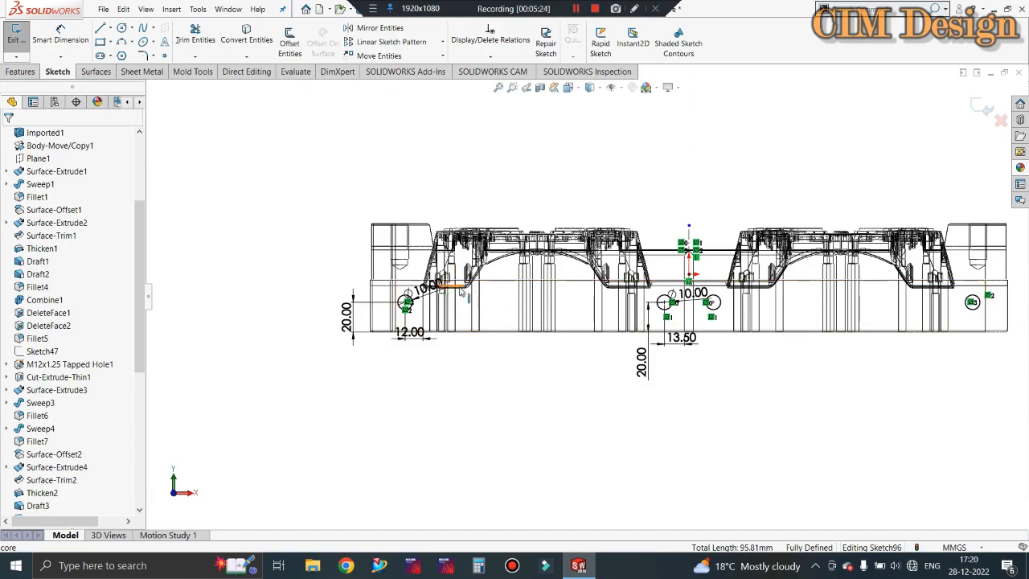
# Start a blind extruded cut from the four channel circles and set its depth to 250 mm
pyautogui.moveTo(595, 256); pyautogui.dragTo(590, 286, button='middle')
pyautogui.click(22, 33)
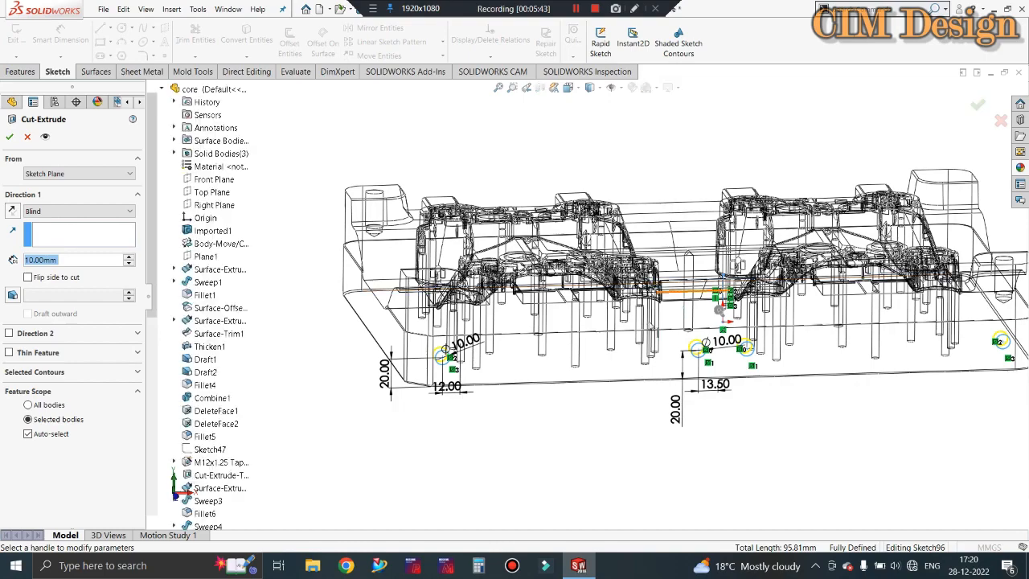
pyautogui.moveTo(658, 336); pyautogui.dragTo(694, 290, button='middle')
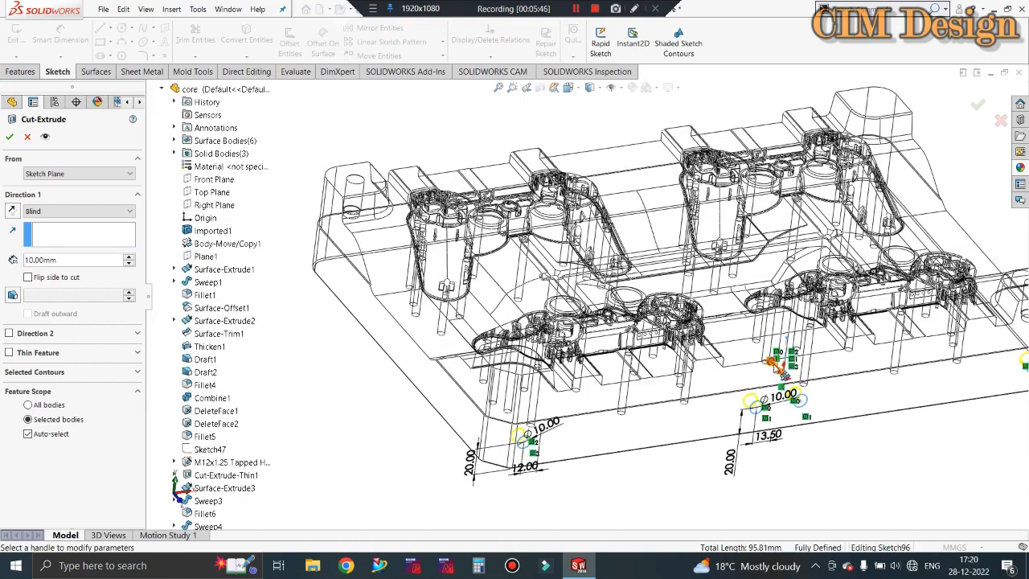
pyautogui.moveTo(773, 363); pyautogui.dragTo(571, 132)
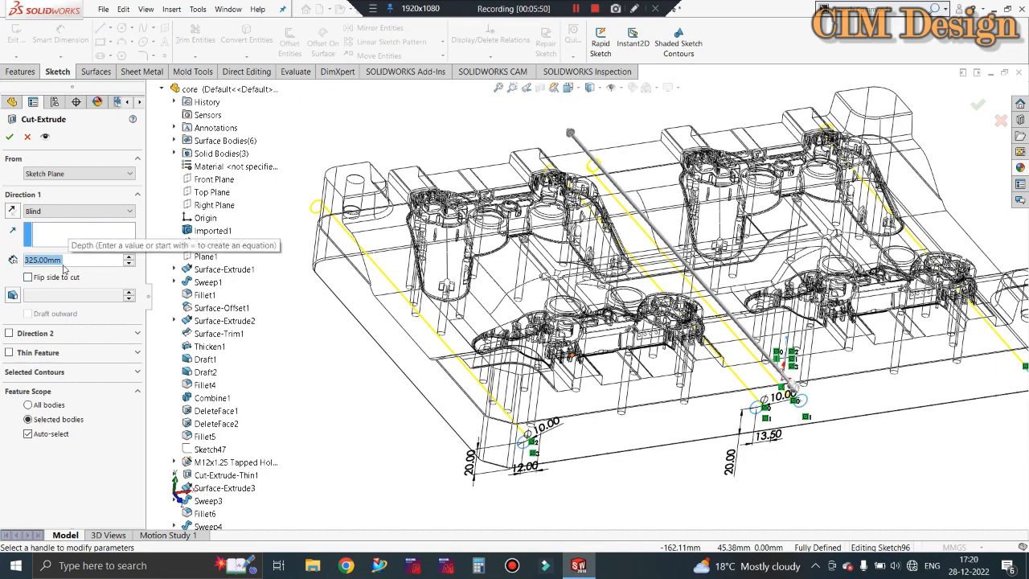
pyautogui.write('250')
pyautogui.press('Return')
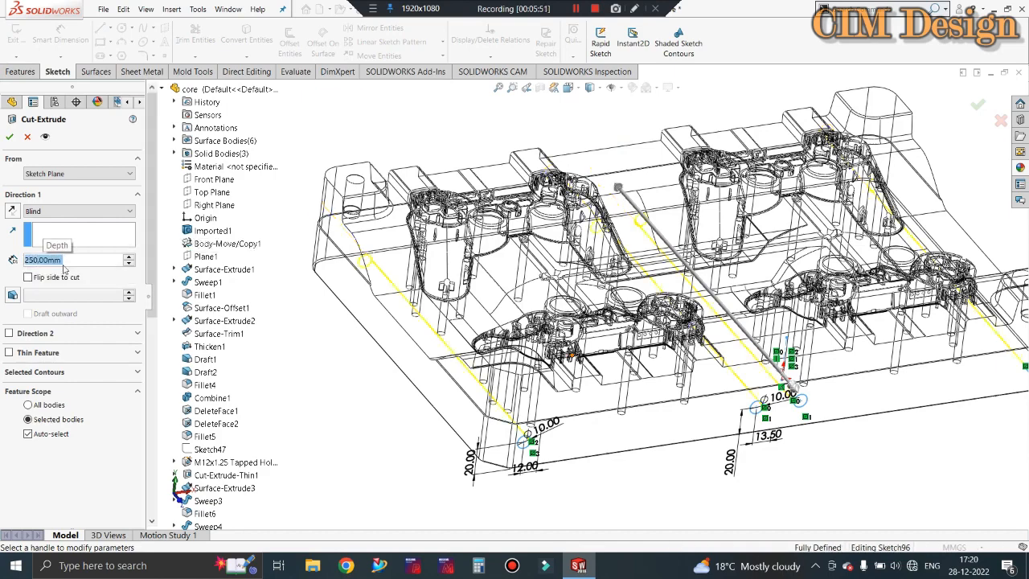
pyautogui.moveTo(442, 312); pyautogui.dragTo(506, 337, button='middle')
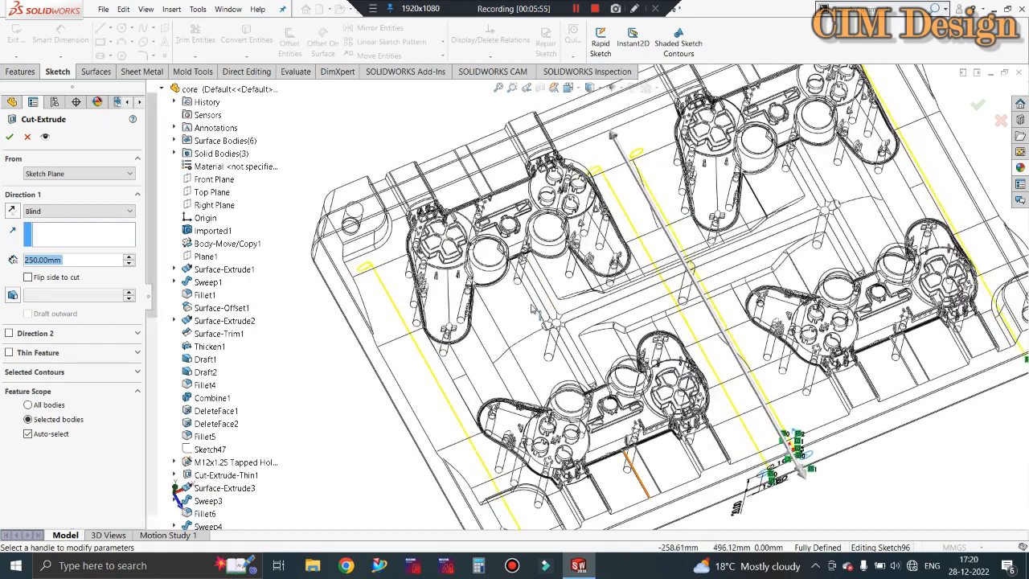
# Set the channel cut's depth to 350 mm and apply the extruded cut
pyautogui.doubleClick(83, 260)
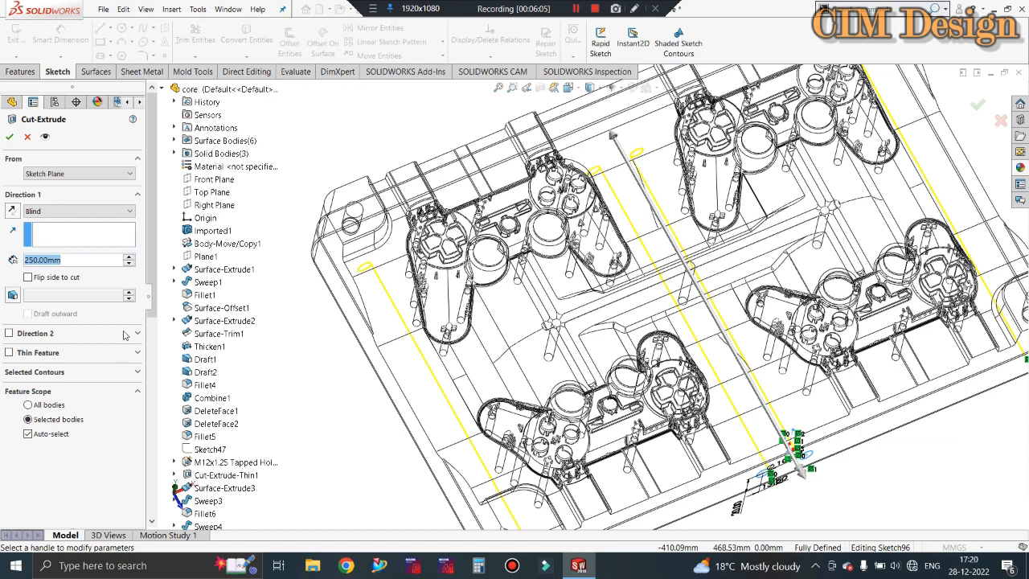
pyautogui.write('30')
pyautogui.press('BackSpace')
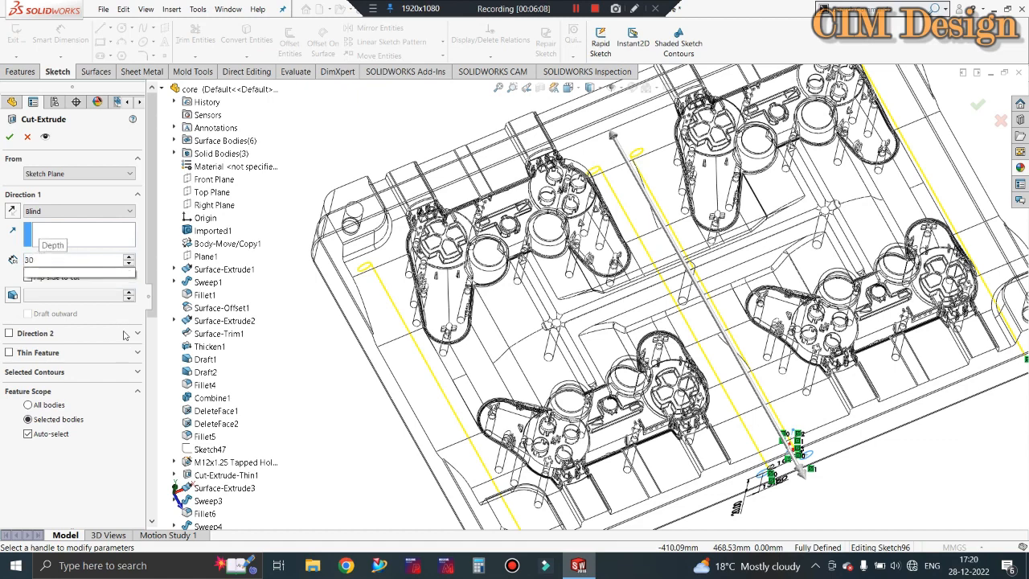
pyautogui.write('350')
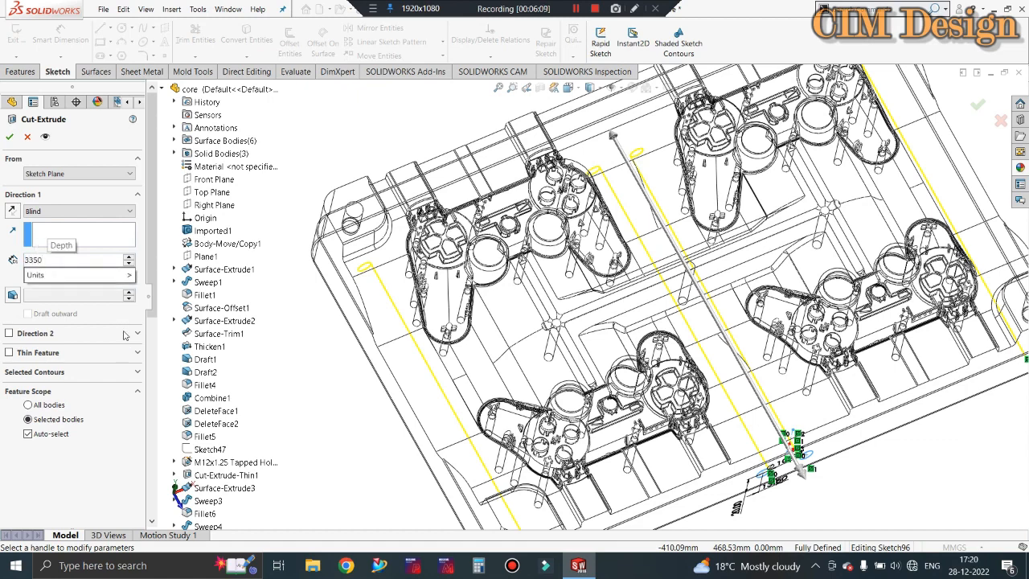
pyautogui.press('BackSpace')
pyautogui.press('BackSpace')
pyautogui.press('BackSpace')
pyautogui.write('50')
pyautogui.press('Return')
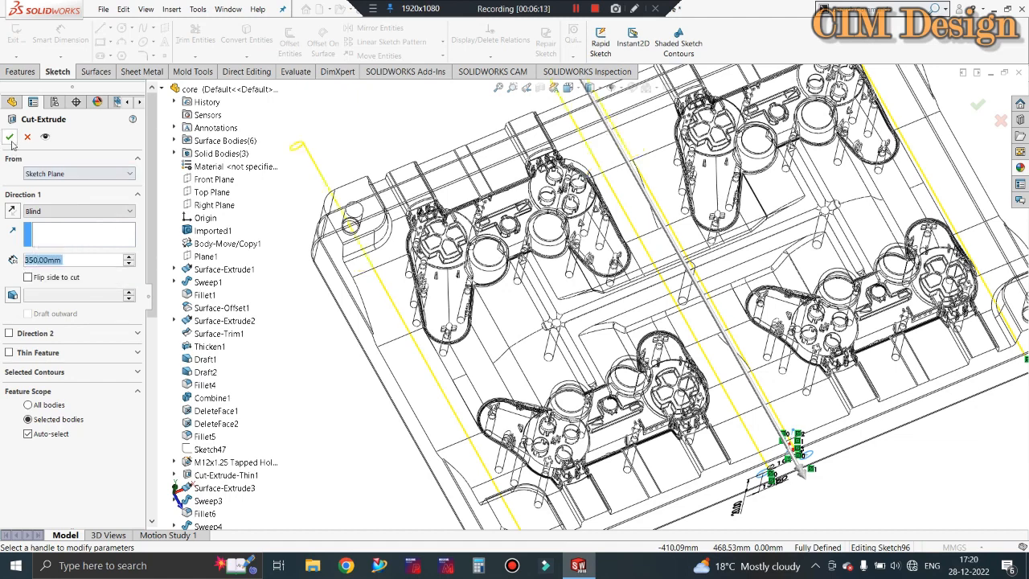
pyautogui.click(11, 139)
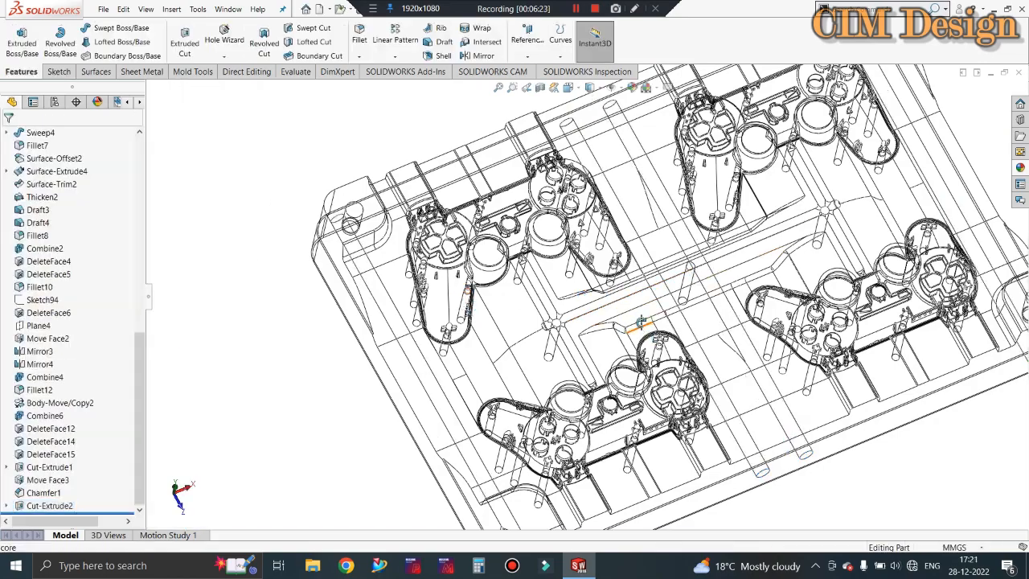
# Start an extruded-cut sketch on the plate's side face adjacent to the face with the four channels
pyautogui.moveTo(647, 334); pyautogui.dragTo(716, 221, button='middle')
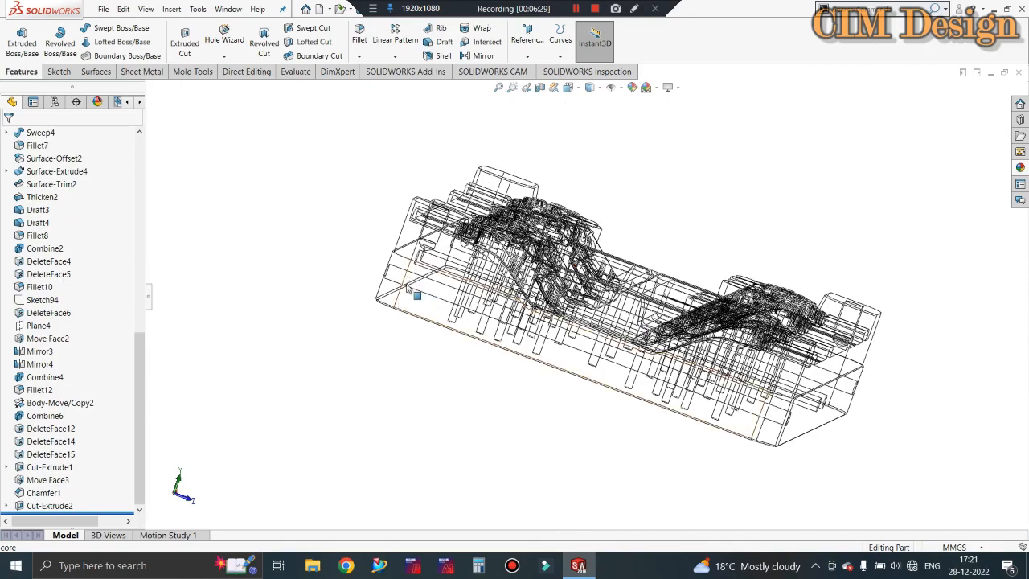
pyautogui.moveTo(498, 345); pyautogui.dragTo(206, 148, button='middle')
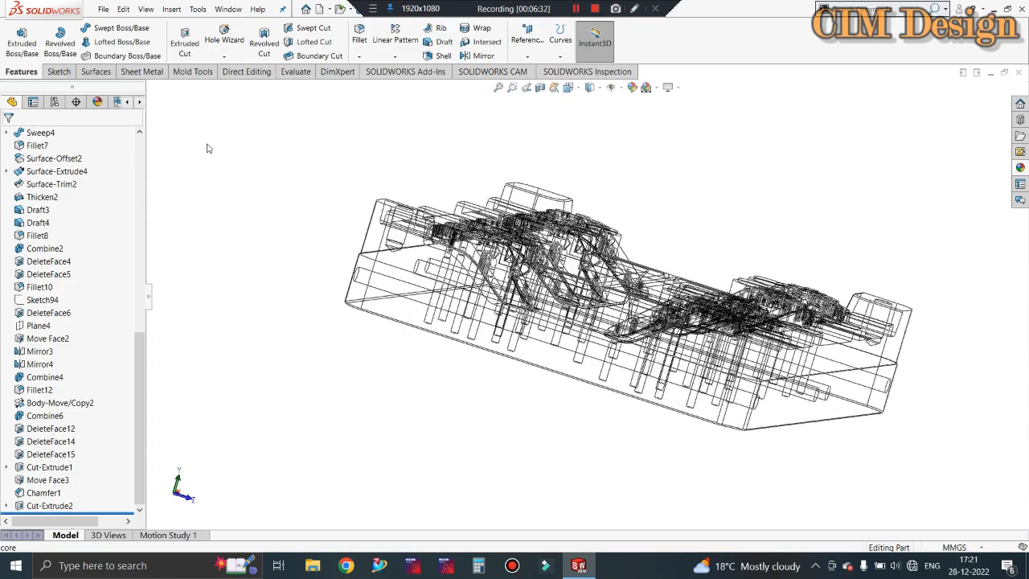
pyautogui.click(184, 44)
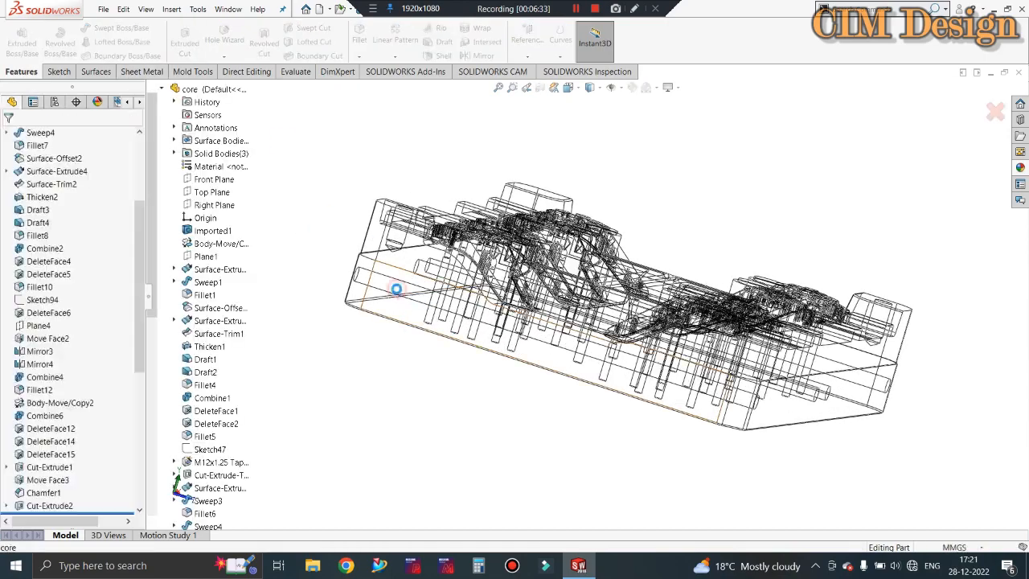
pyautogui.click(429, 310)
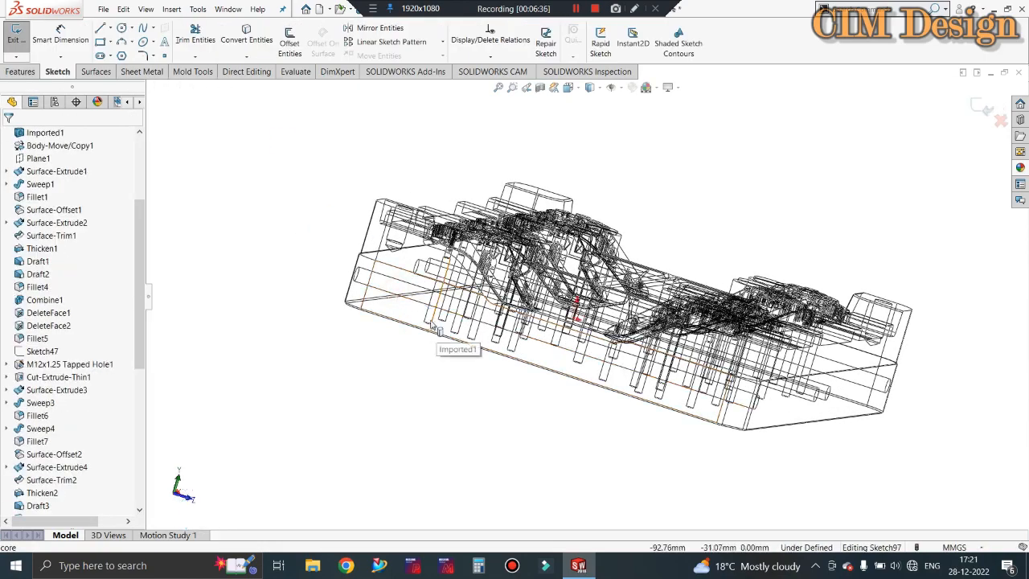
# Sketch a 10 mm diameter circle on the side face, near its outer end and between the existing channel's edge lines
pyautogui.hotkey('ctrl', '8')
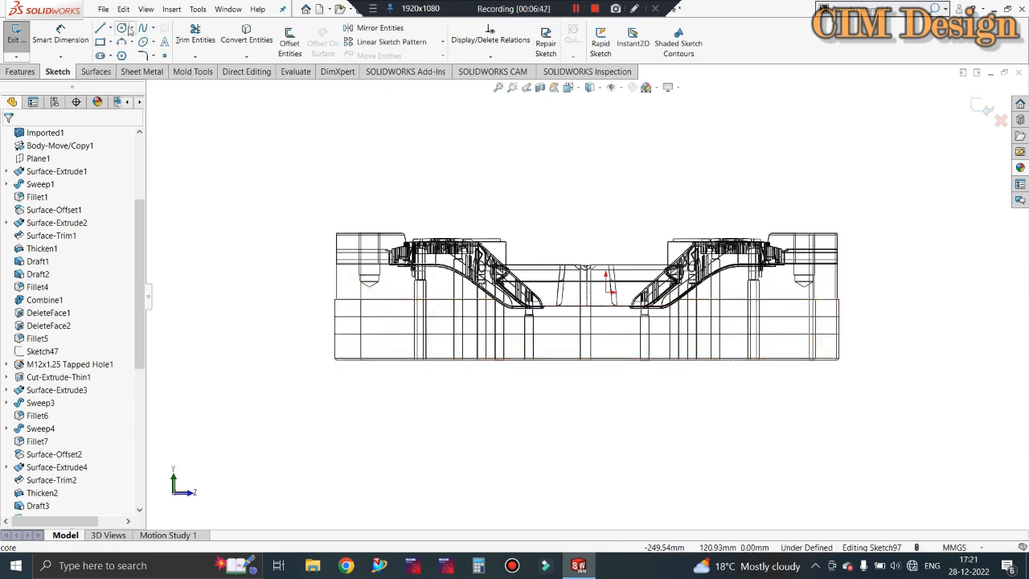
pyautogui.click(121, 28)
pyautogui.click(390, 323)
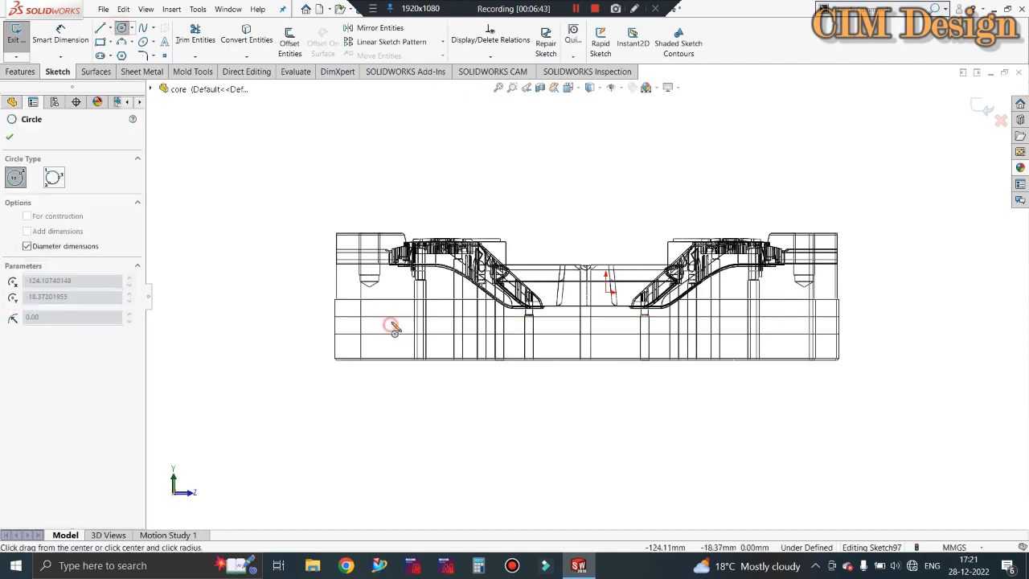
pyautogui.write('10')
pyautogui.press('Return')
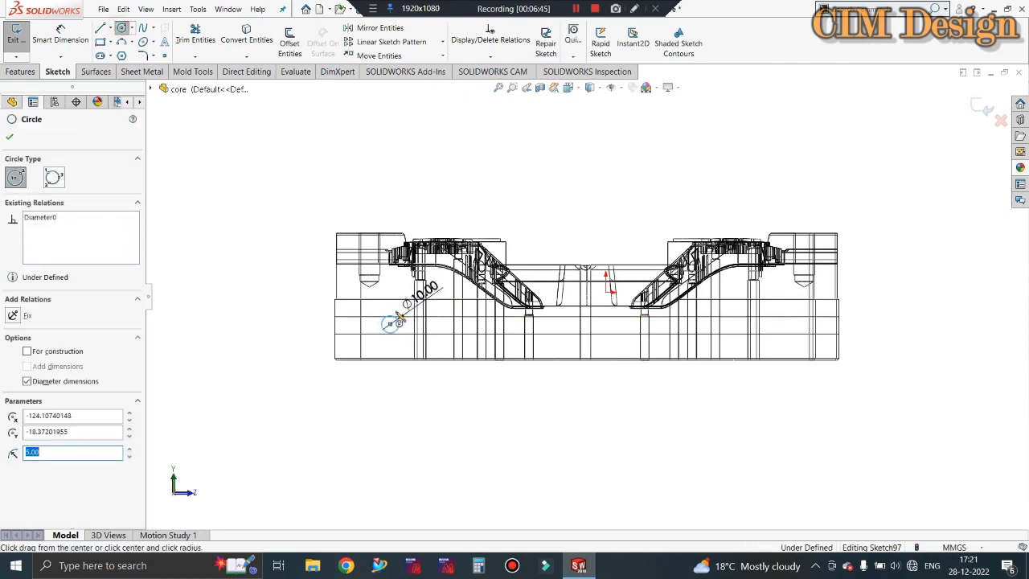
pyautogui.press('Escape')
# Dimension the circle's centre 5 mm below the upper edge line of the existing channel
pyautogui.click(64, 42)
pyautogui.scroll(-3, 406, 326)
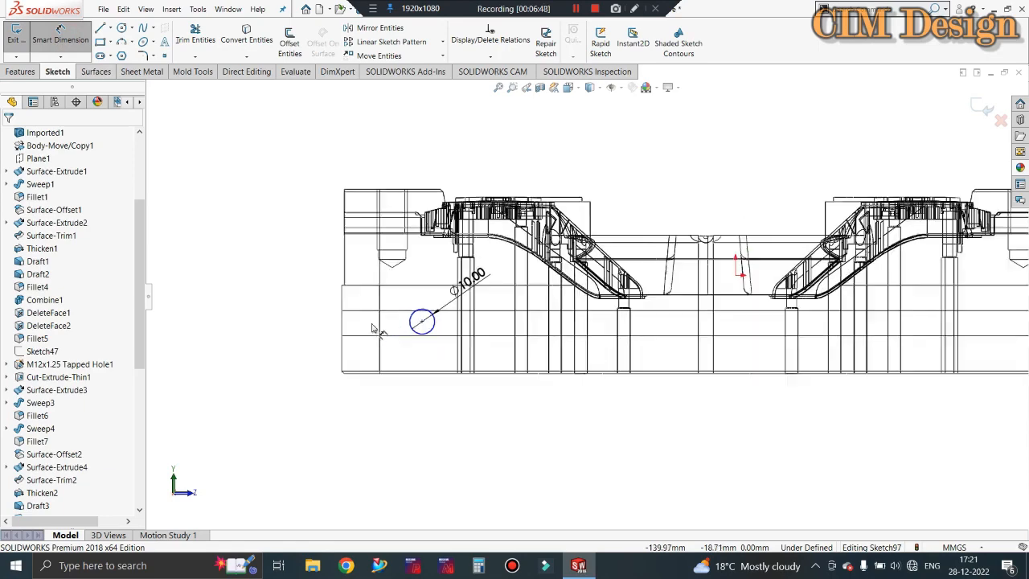
pyautogui.click(407, 308)
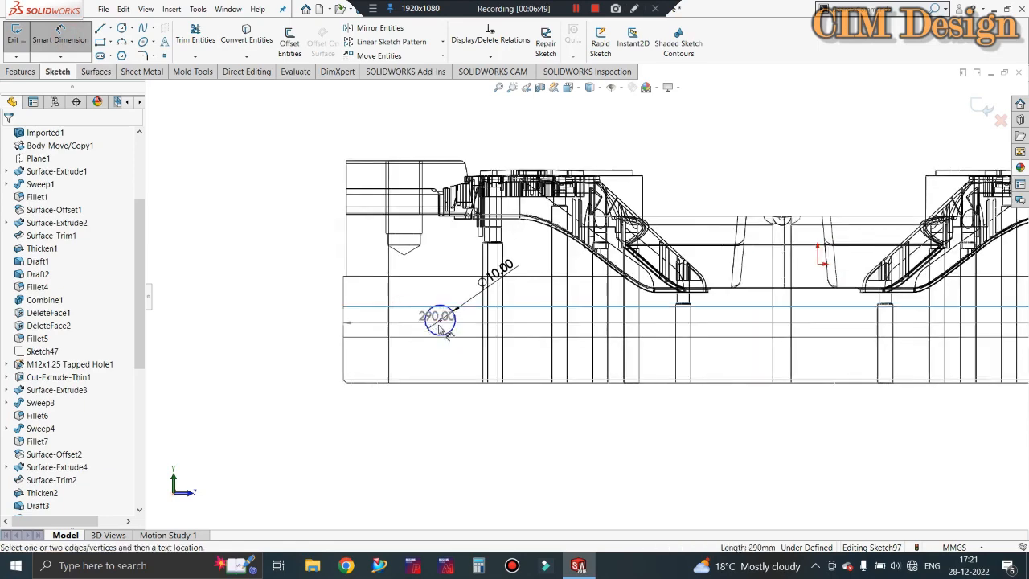
pyautogui.click(439, 320)
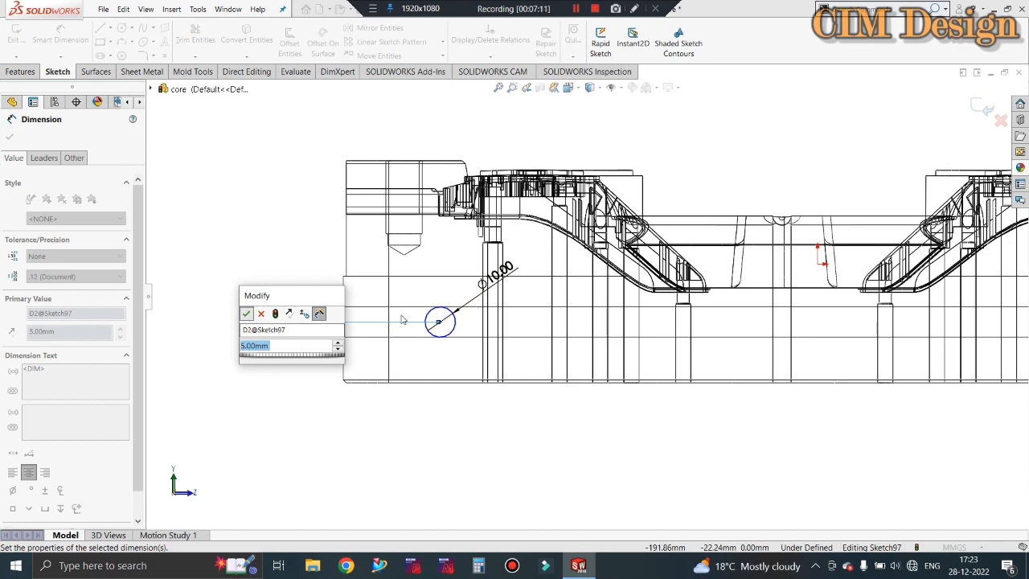
pyautogui.press('Return')
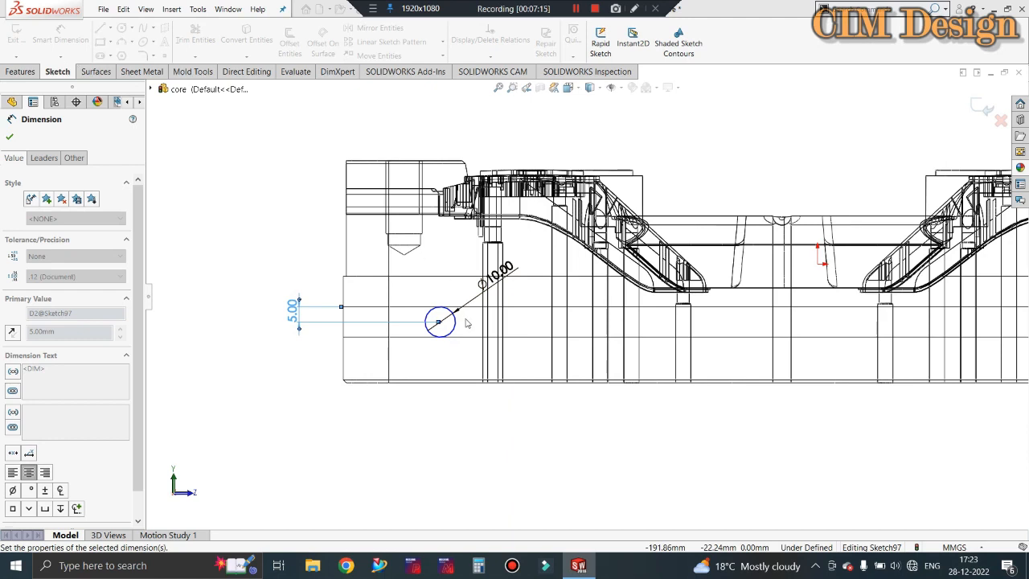
pyautogui.click(9, 140)
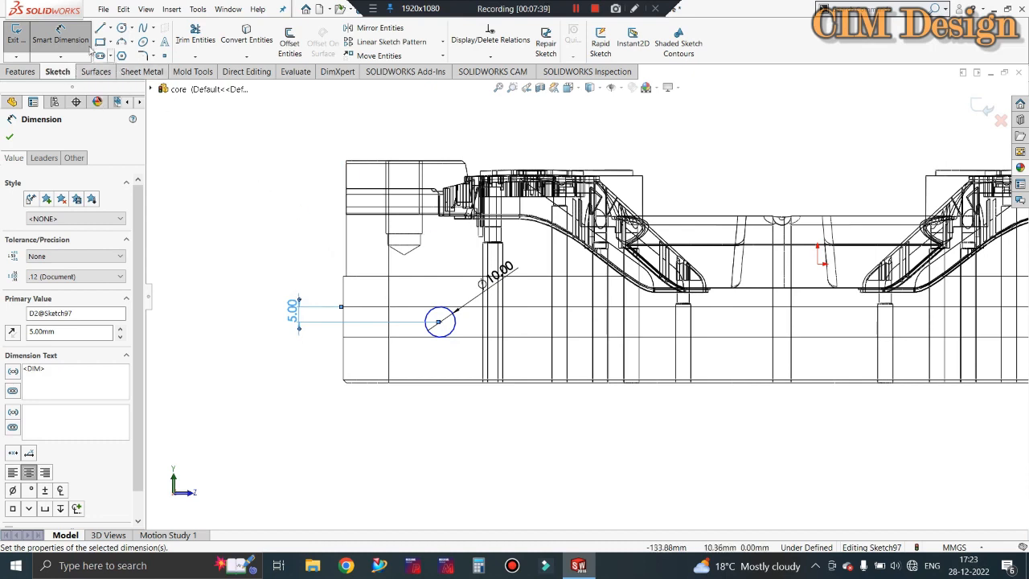
# Dimension the circle's centre 14 mm horizontally from the near edge of the adjacent vertical pin hole
pyautogui.click(440, 322)
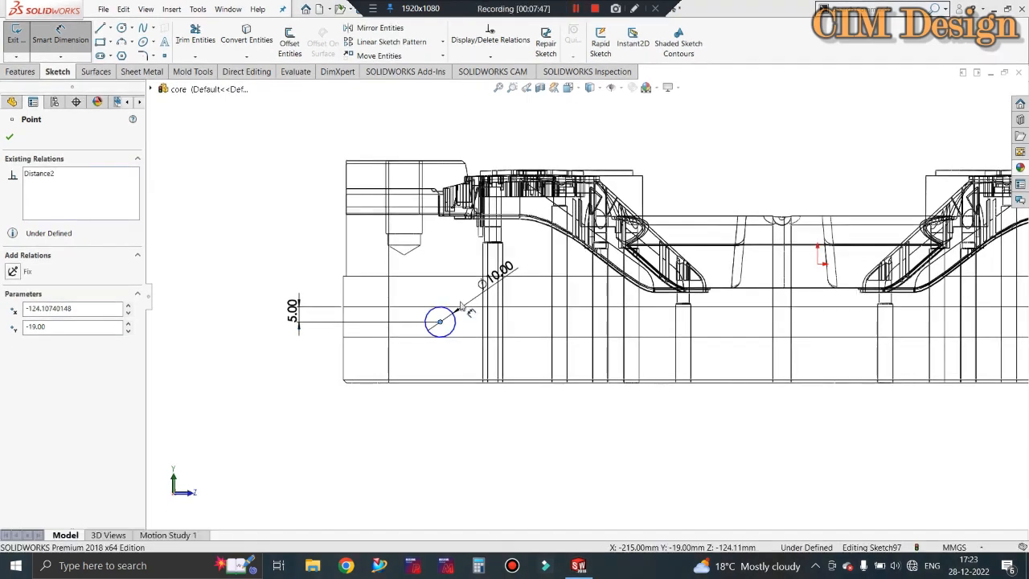
pyautogui.click(483, 324)
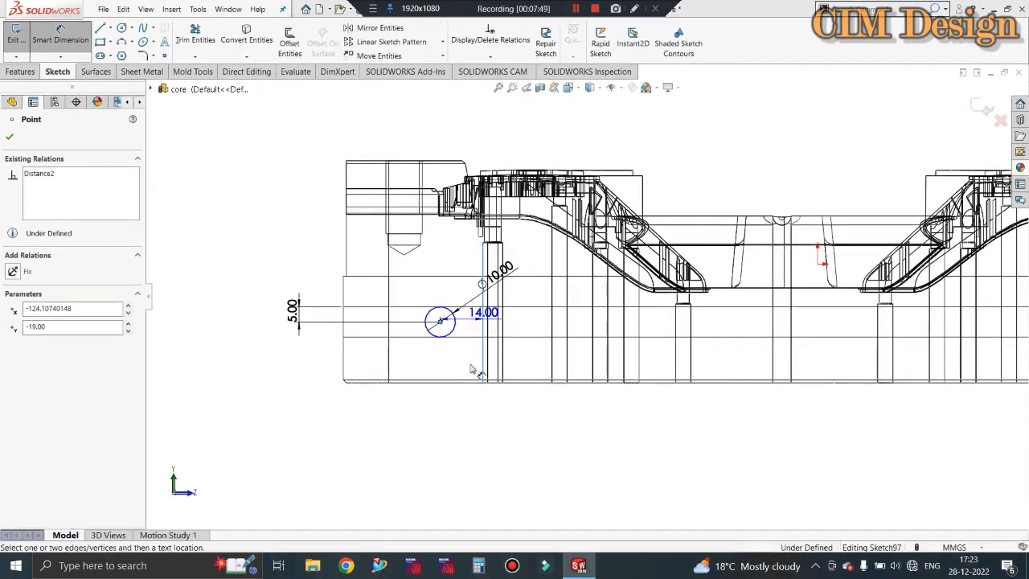
pyautogui.click(464, 408)
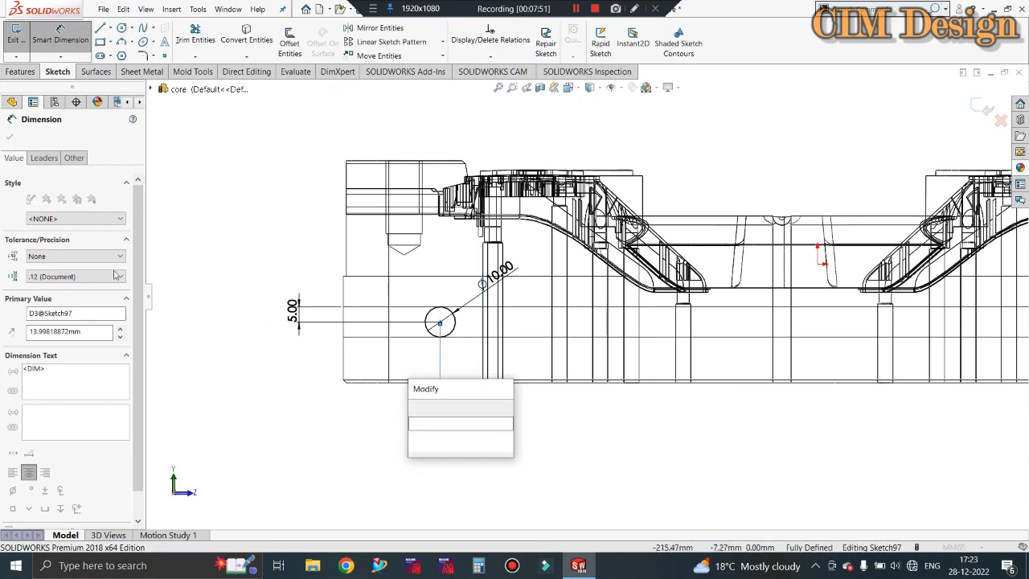
pyautogui.write('14')
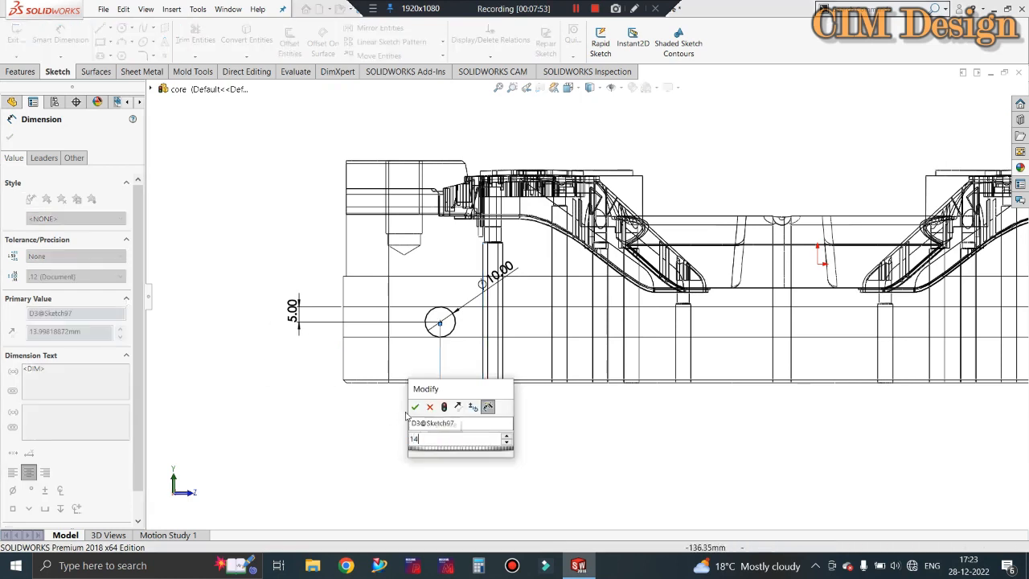
pyautogui.press('Return')
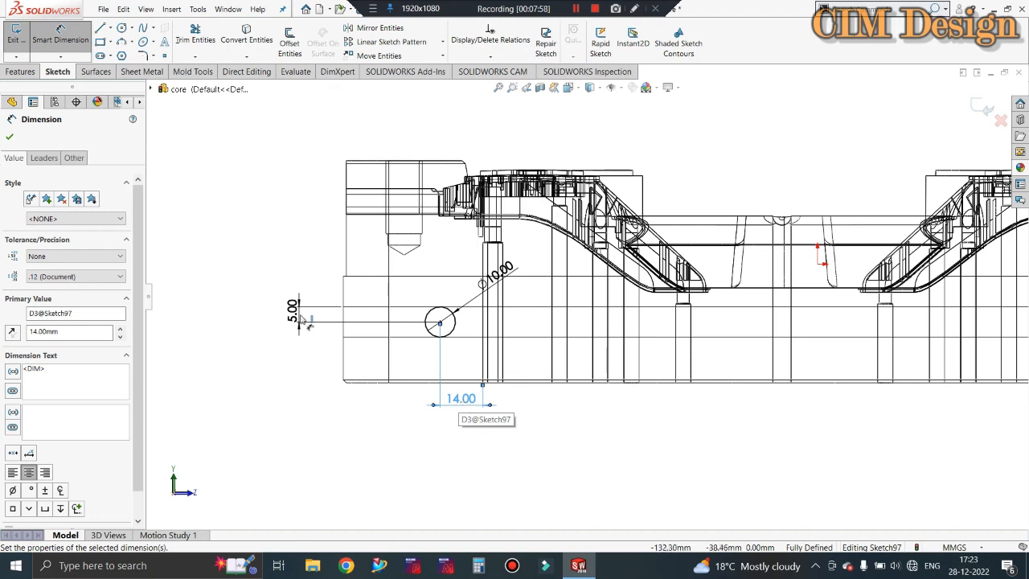
# Finish the circle sketch and set the blind cut's depth to 250 mm
pyautogui.click(22, 32)
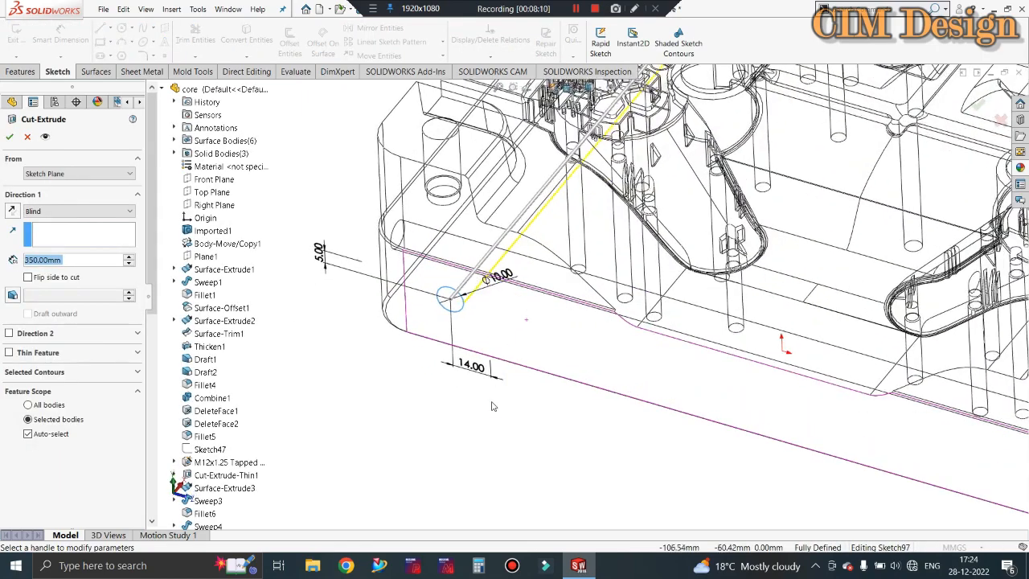
pyautogui.scroll(-4, 478, 360)
pyautogui.scroll(8, 478, 360)
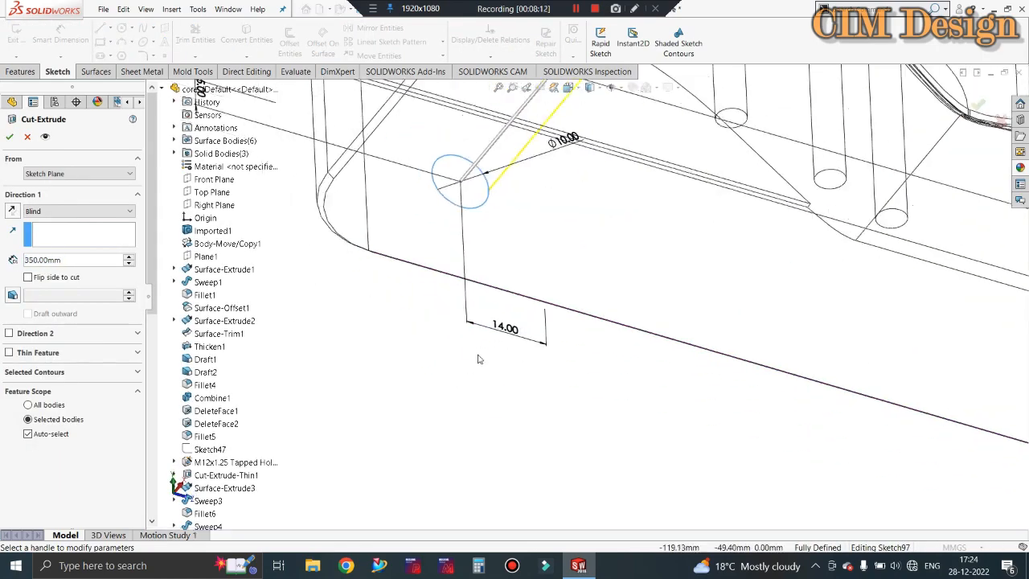
pyautogui.moveTo(569, 323); pyautogui.dragTo(756, 233, button='middle')
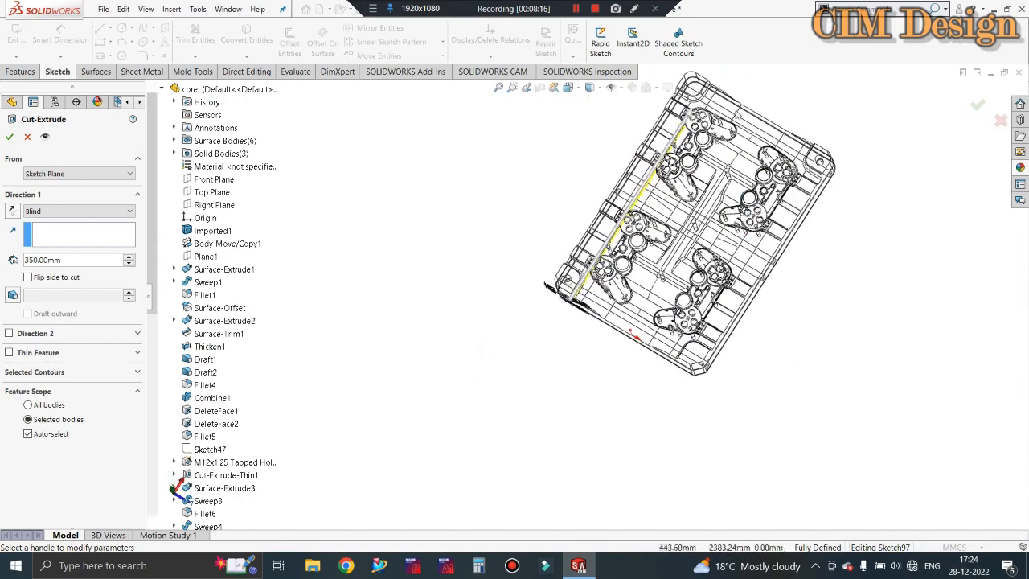
pyautogui.scroll(-1, 760, 81)
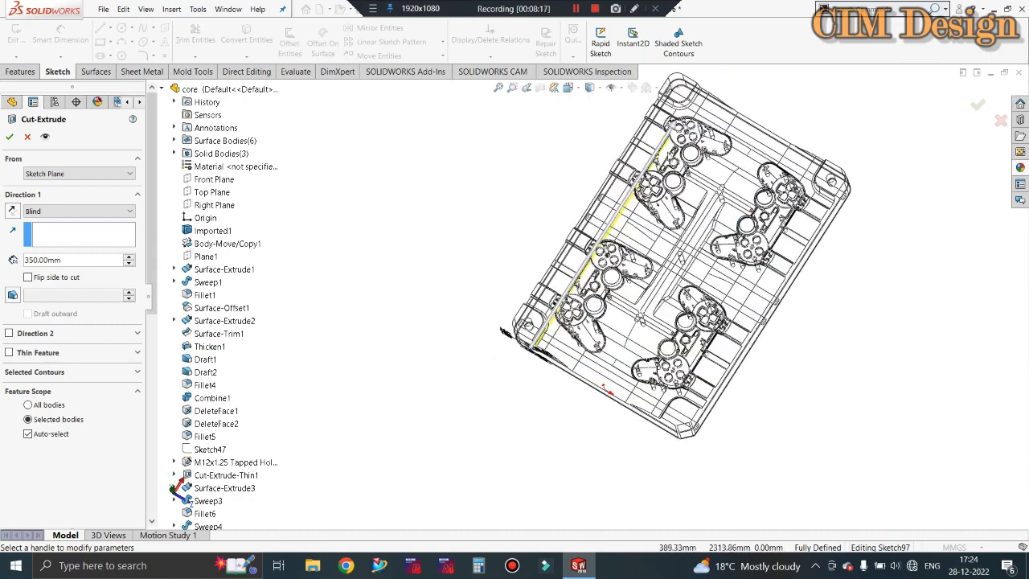
pyautogui.doubleClick(69, 258)
pyautogui.write('250')
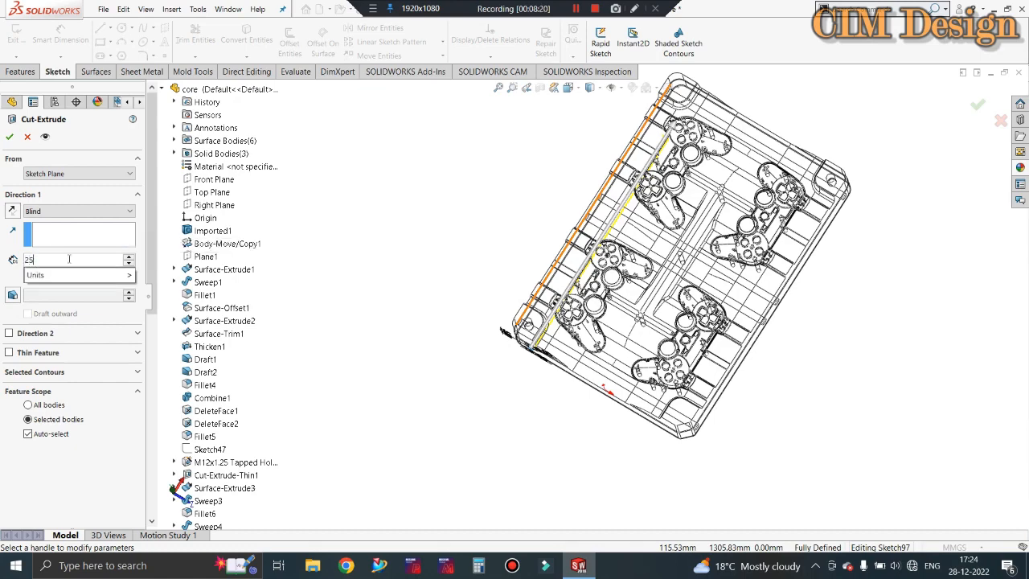
pyautogui.press('Return')
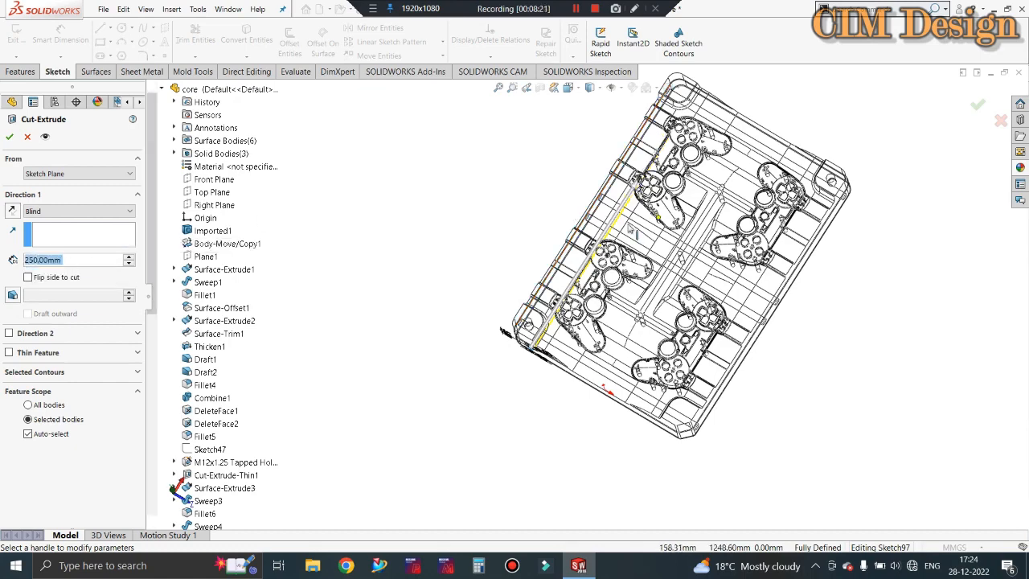
# Shorten the side channel's cut depth to 210 mm and apply the extruded cut
pyautogui.scroll(-3, 631, 187)
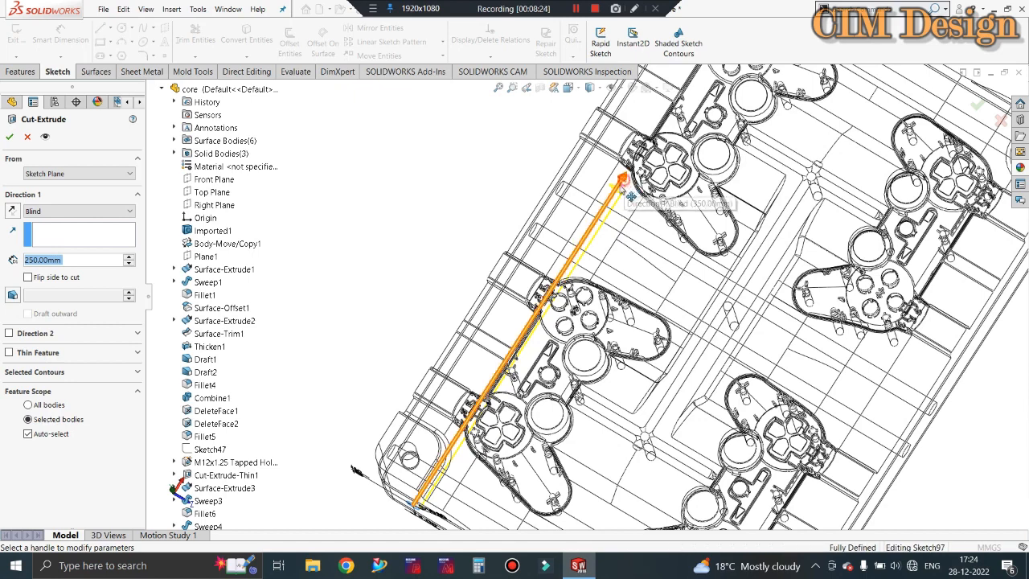
pyautogui.click(629, 186)
pyautogui.click(594, 250)
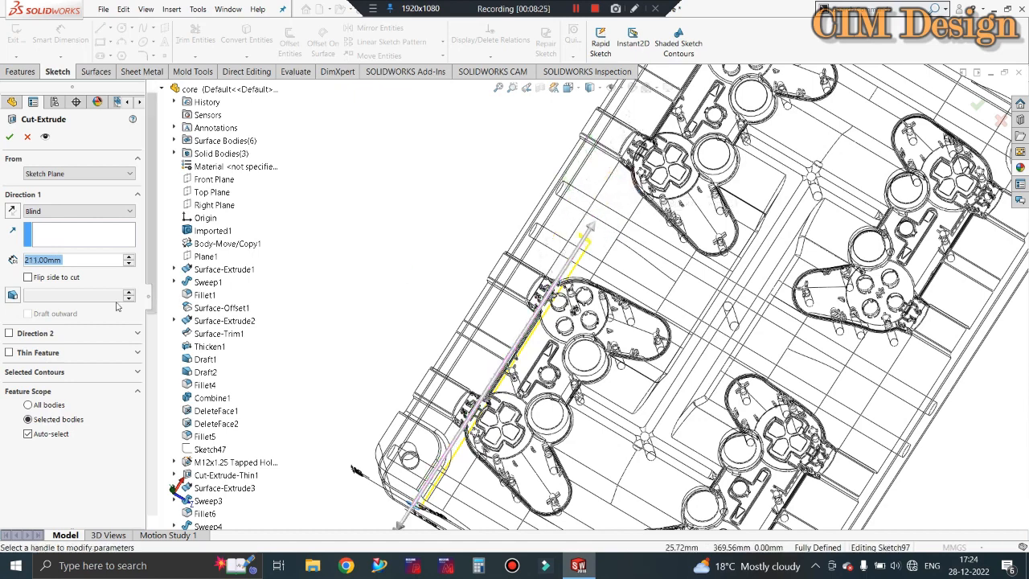
pyautogui.write('210')
pyautogui.press('Return')
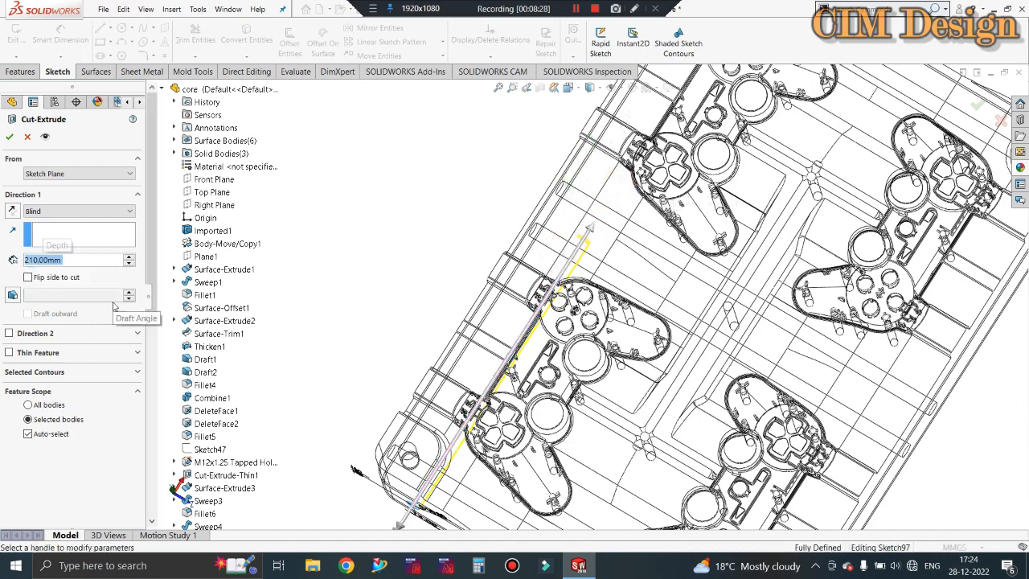
pyautogui.click(10, 138)
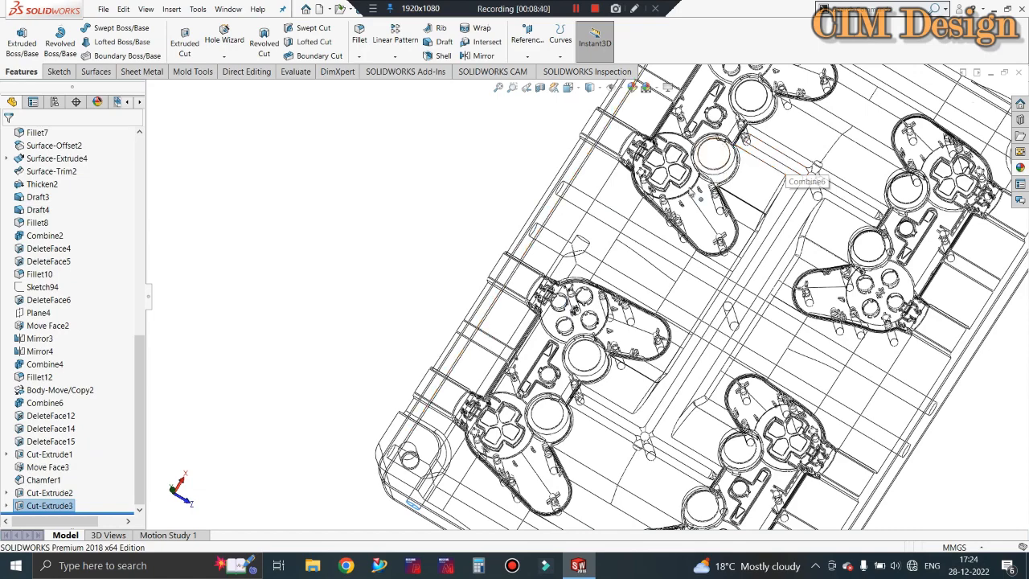
# Mirror the side channel cut about the Right Plane
pyautogui.scroll(3, 579, 249)
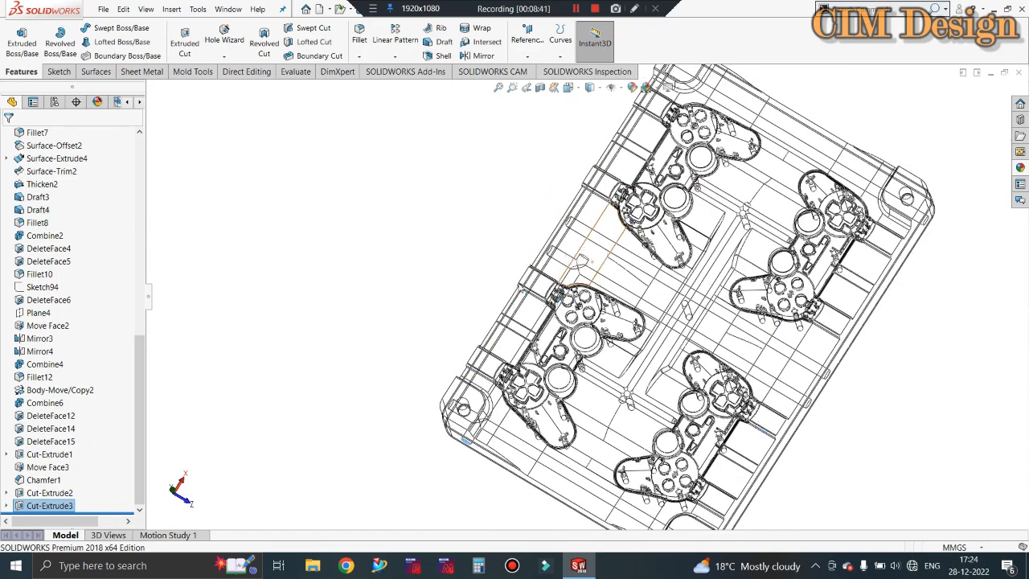
pyautogui.scroll(-3, 648, 269)
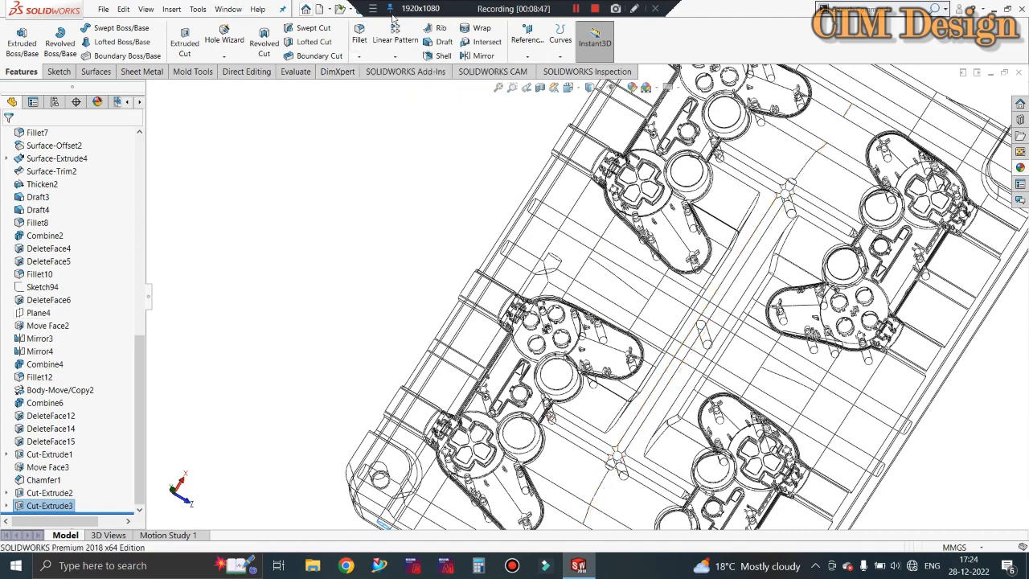
pyautogui.click(482, 56)
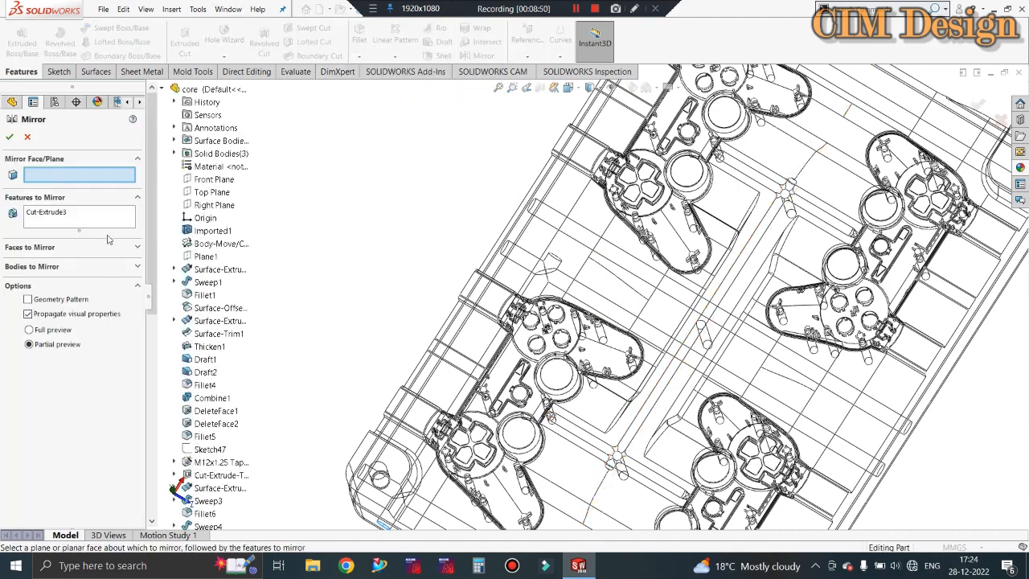
pyautogui.click(214, 205)
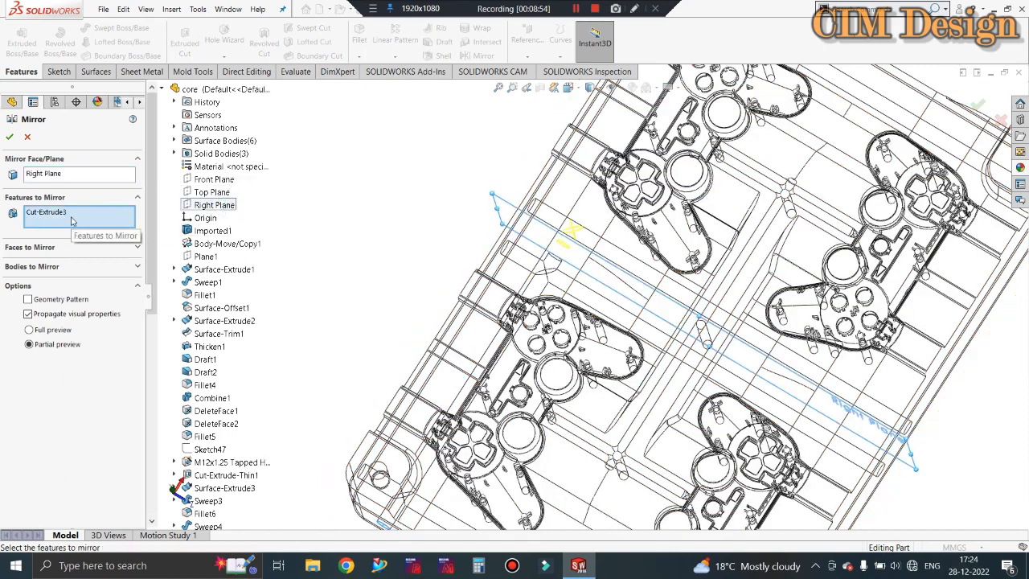
pyautogui.click(10, 137)
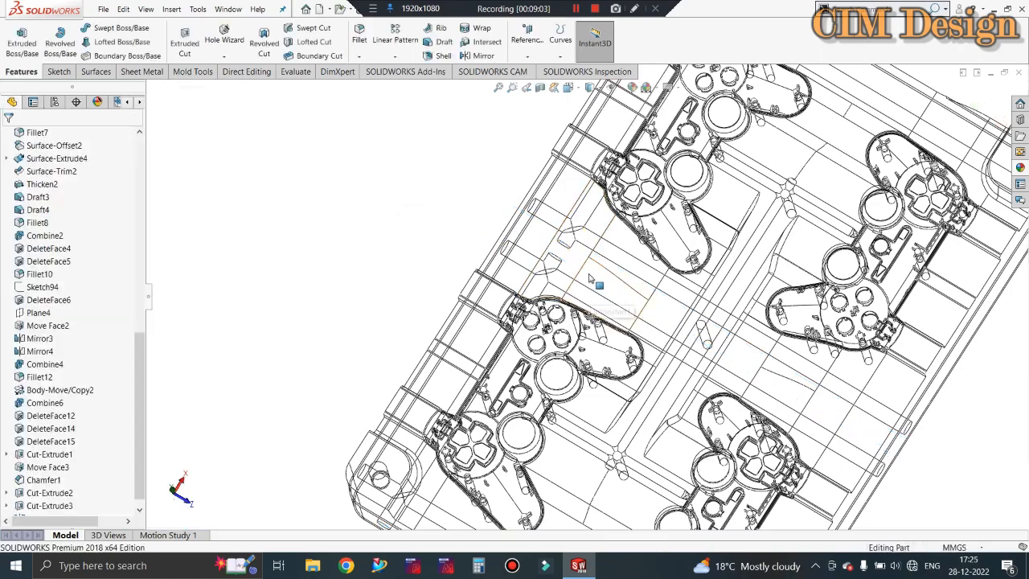
# Chamfer the inner end edges of both opposing side channels with a 5 mm distance at 45 degrees
pyautogui.scroll(-5, 571, 263)
pyautogui.scroll(-2, 568, 257)
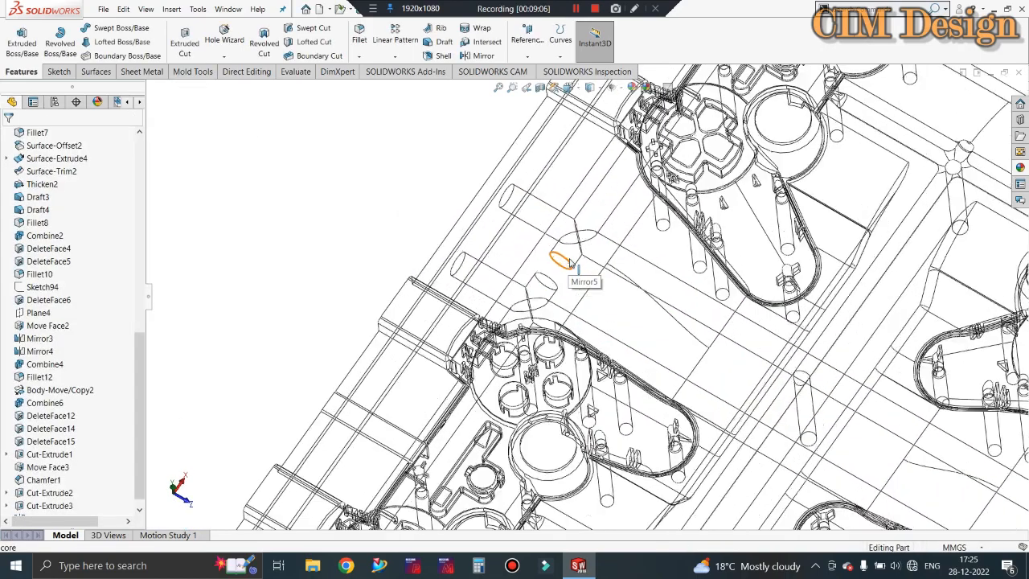
pyautogui.click(360, 57)
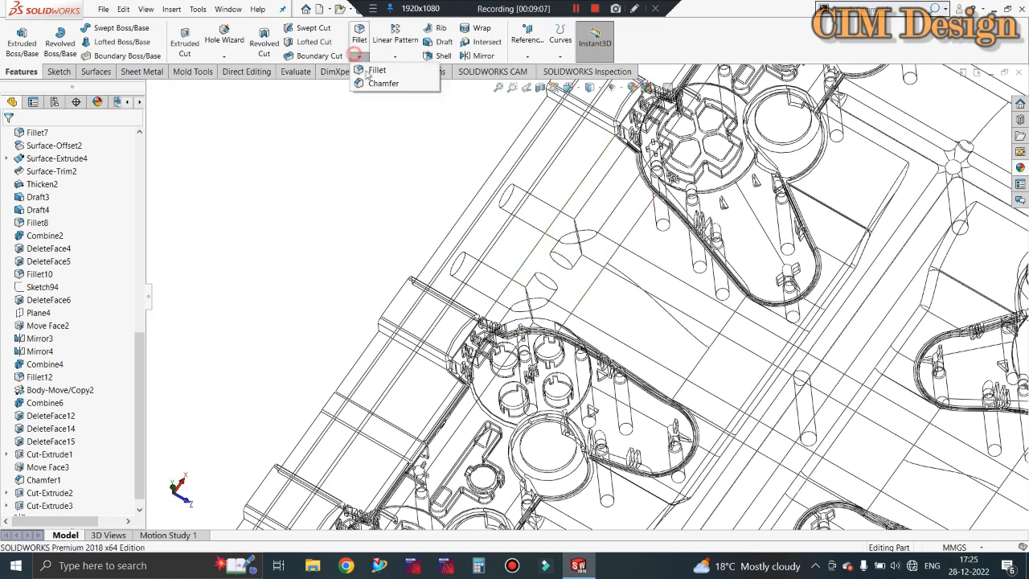
pyautogui.click(382, 83)
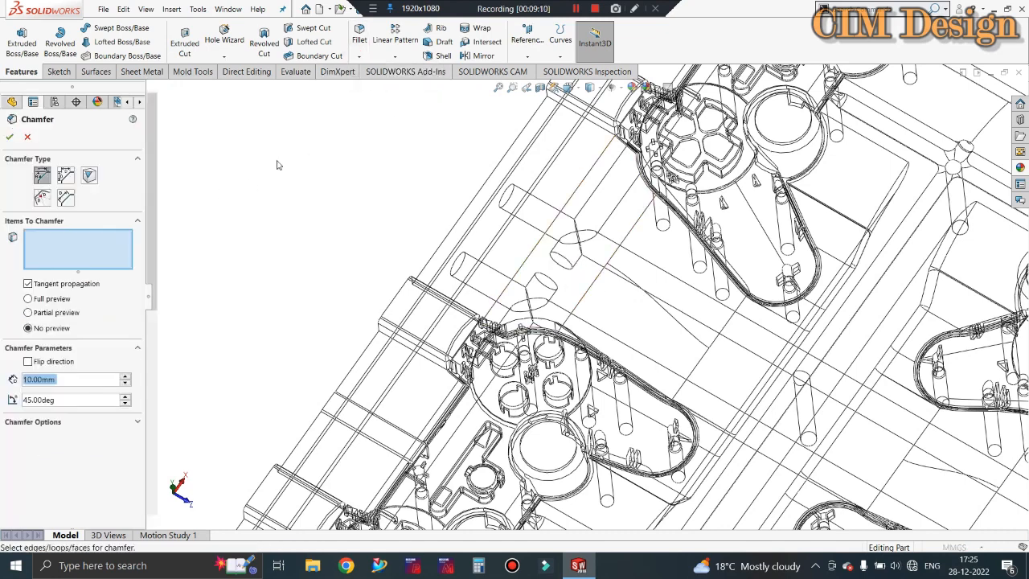
pyautogui.write('5')
pyautogui.press('Return')
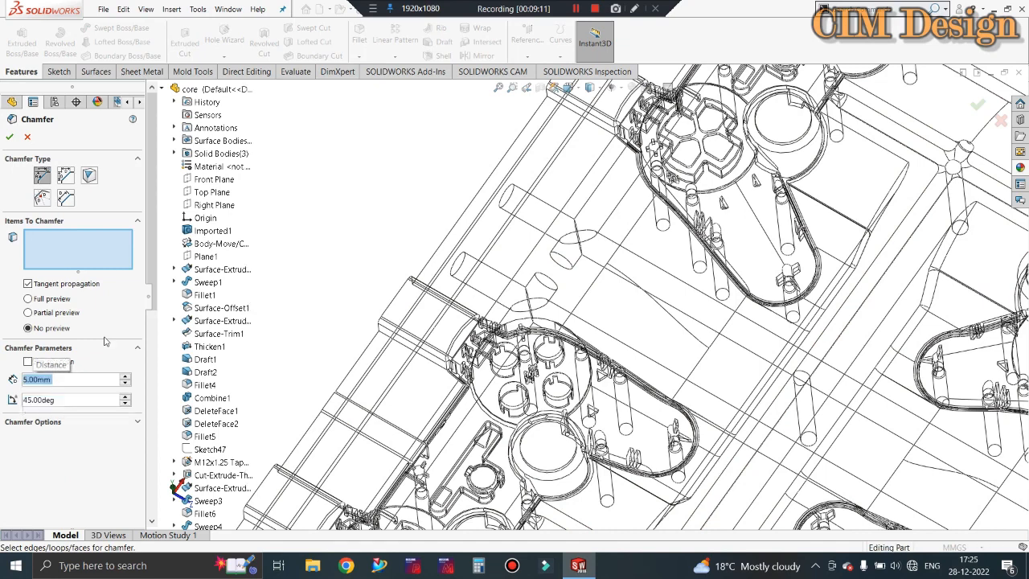
pyautogui.click(559, 274)
pyautogui.click(537, 281)
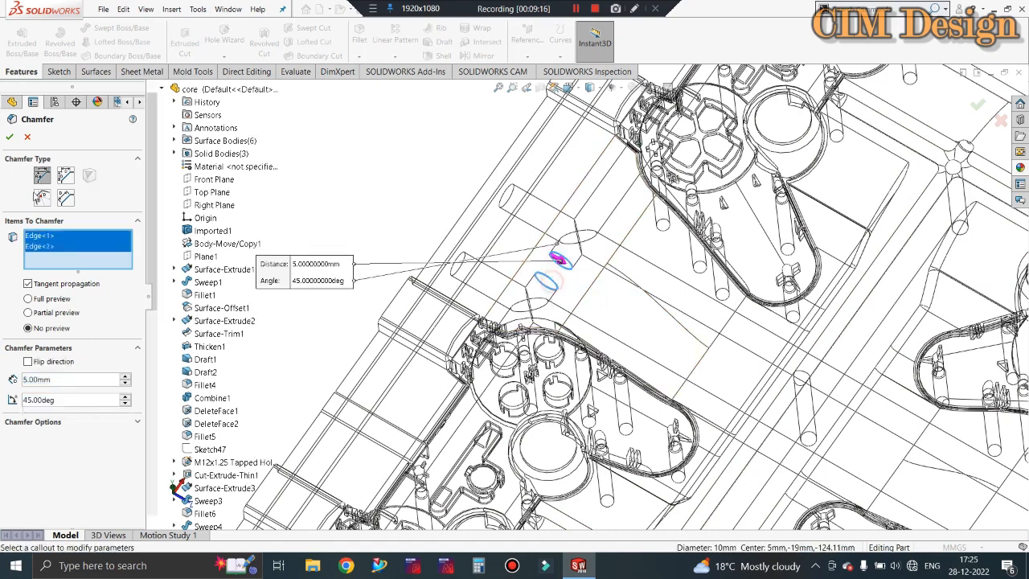
pyautogui.click(11, 137)
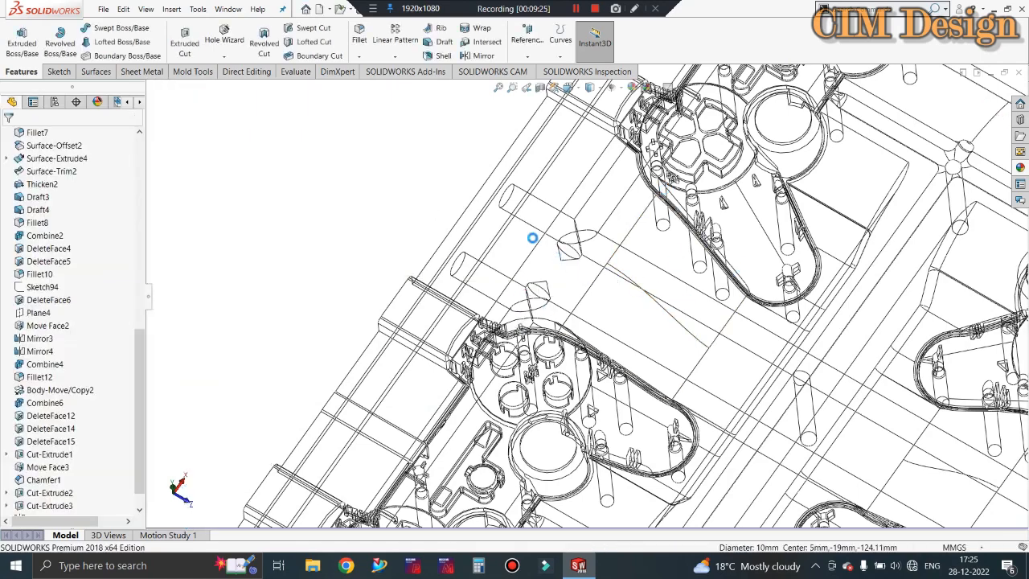
pyautogui.scroll(5, 530, 241)
pyautogui.scroll(5, 735, 385)
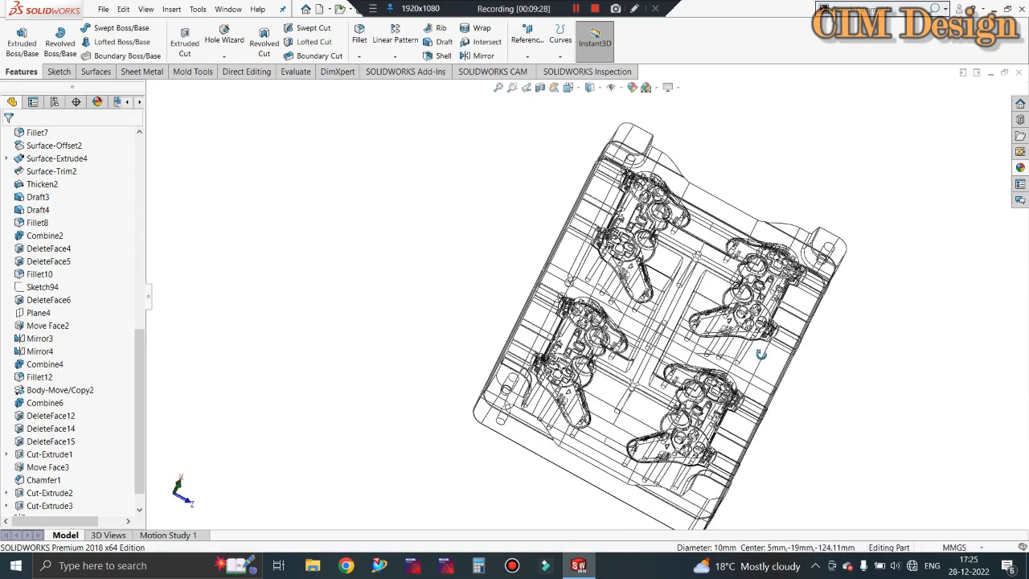
# Examine the wireframe core plate around the corner cavity for the clearance between the existing channels, ejector holes and side inserts
pyautogui.moveTo(725, 406); pyautogui.dragTo(715, 483, button='middle')
pyautogui.scroll(-5, 654, 522)
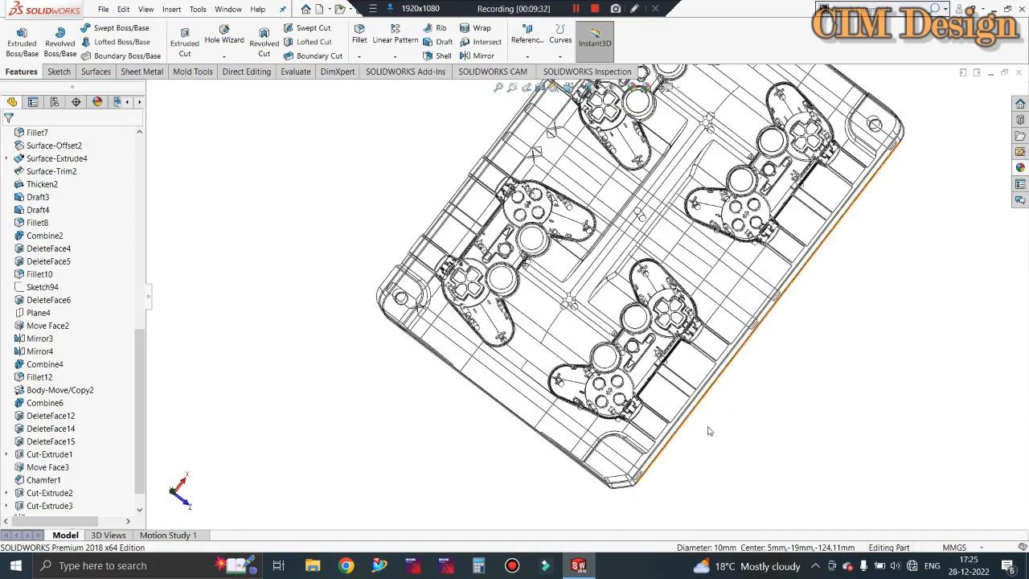
pyautogui.scroll(-2, 738, 354)
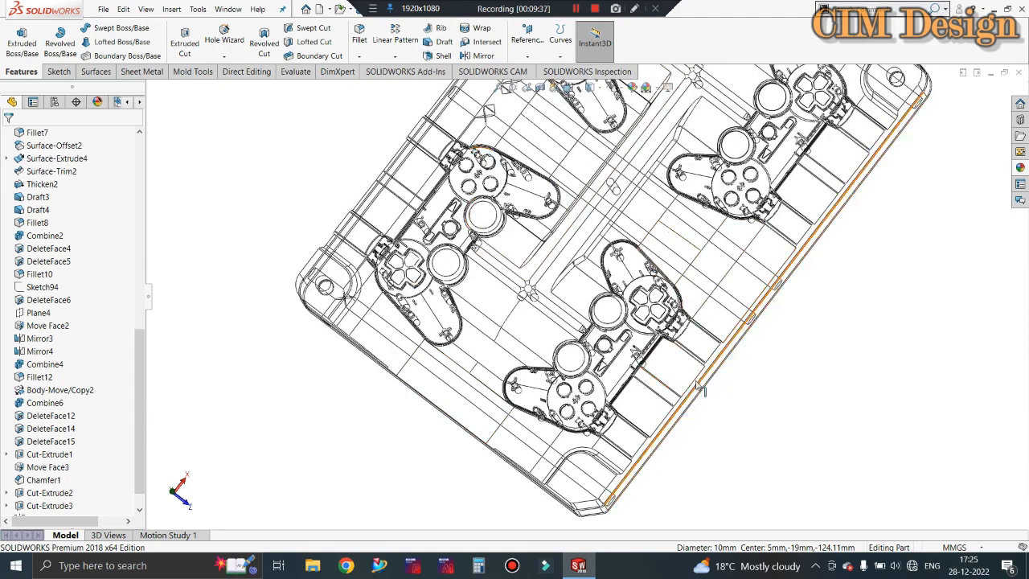
pyautogui.moveTo(704, 392); pyautogui.dragTo(650, 214, button='middle')
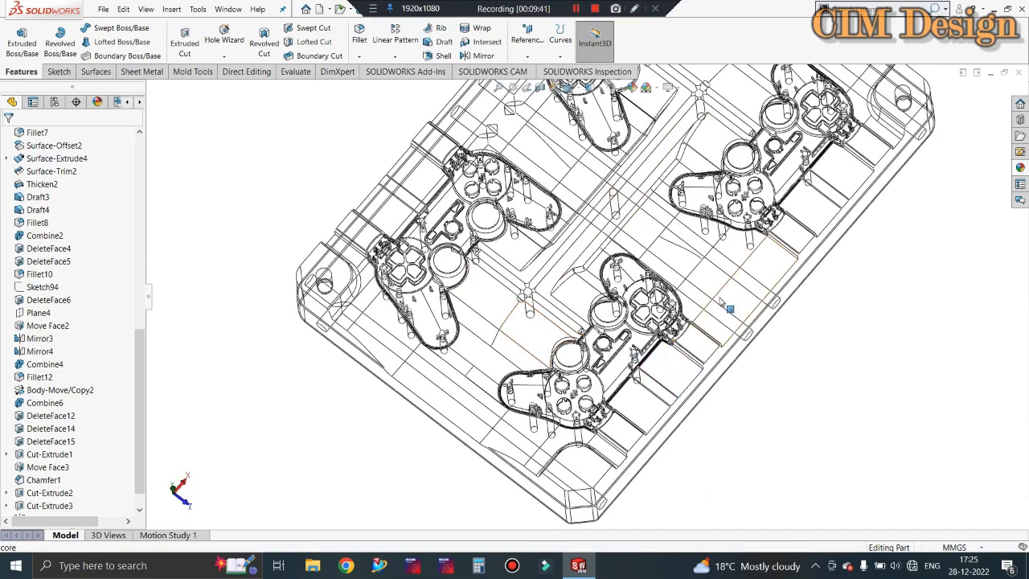
pyautogui.scroll(3, 724, 313)
pyautogui.moveTo(614, 435); pyautogui.dragTo(610, 405, button='middle')
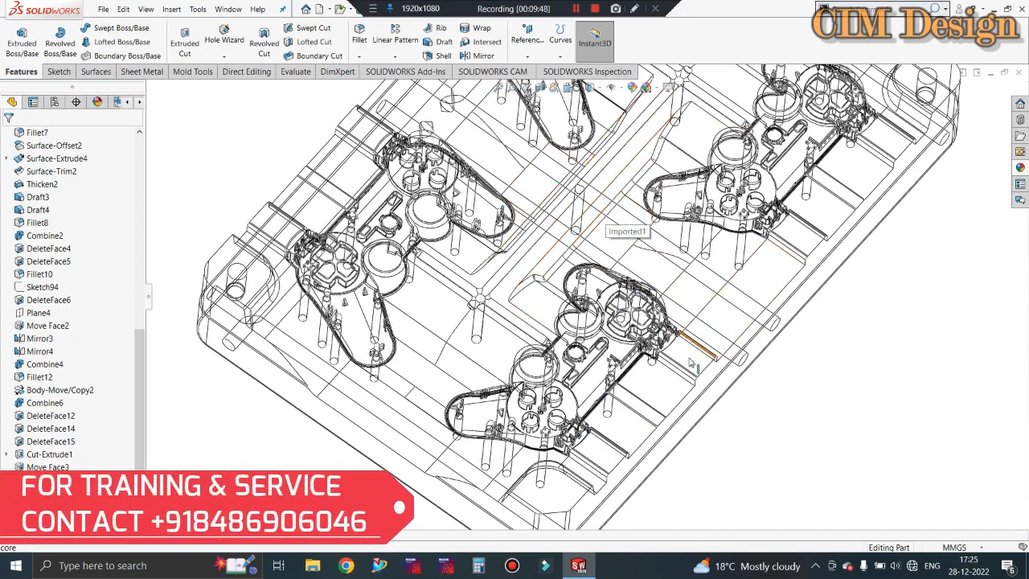
pyautogui.moveTo(631, 365); pyautogui.dragTo(655, 426, button='middle')
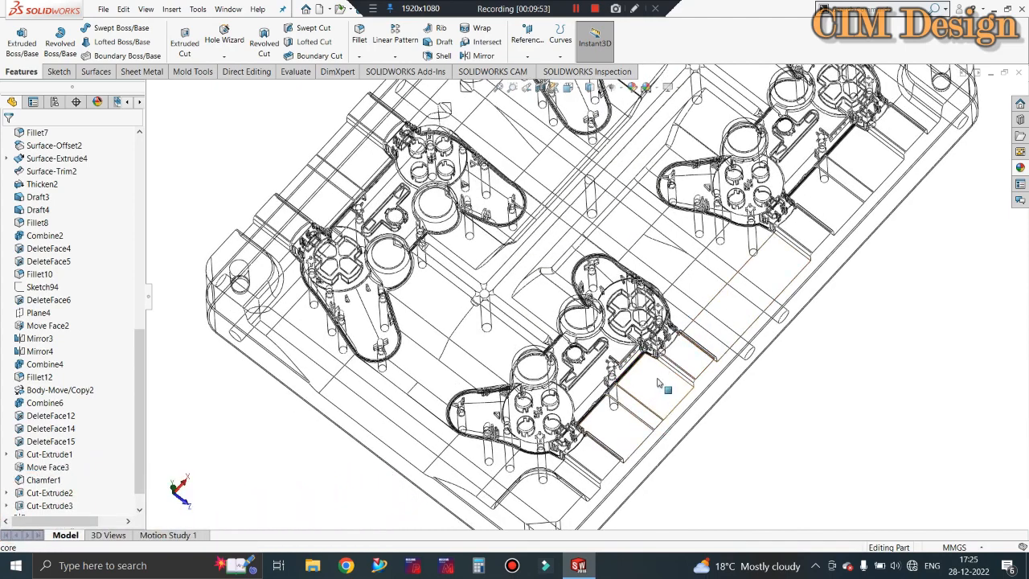
pyautogui.moveTo(658, 384); pyautogui.dragTo(625, 366, button='middle')
pyautogui.scroll(-2, 551, 521)
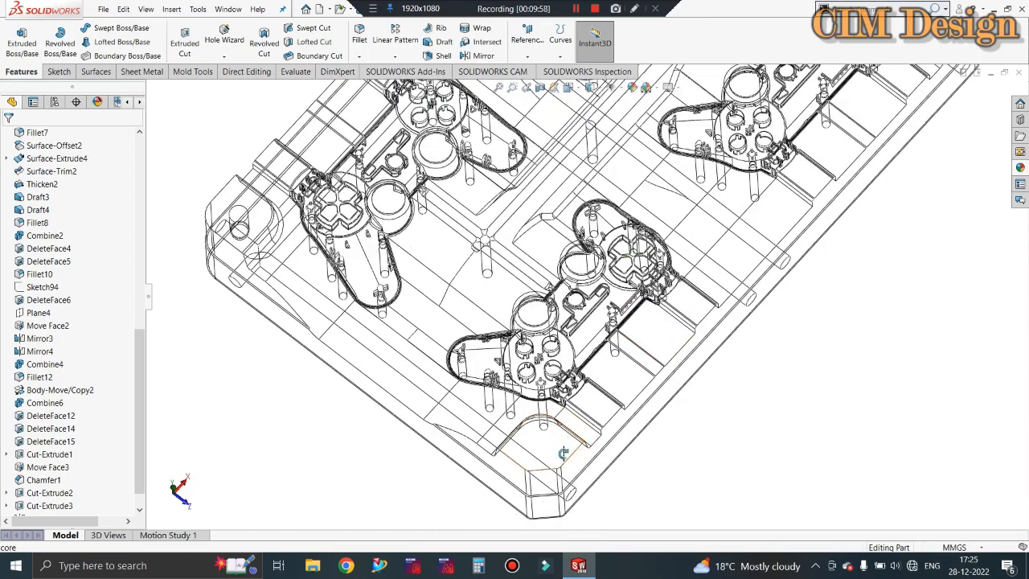
pyautogui.scroll(-3, 563, 453)
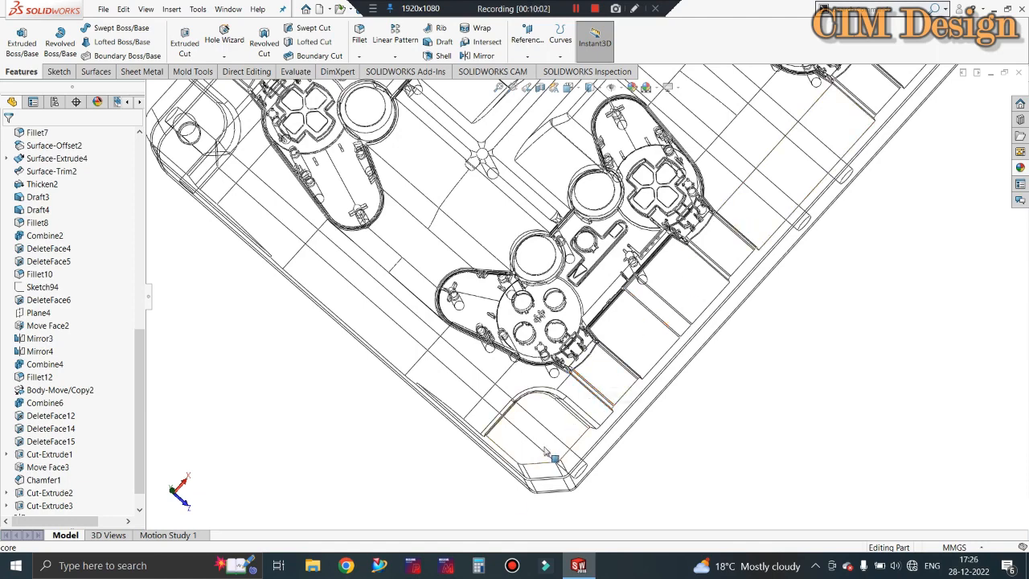
pyautogui.scroll(-2, 552, 457)
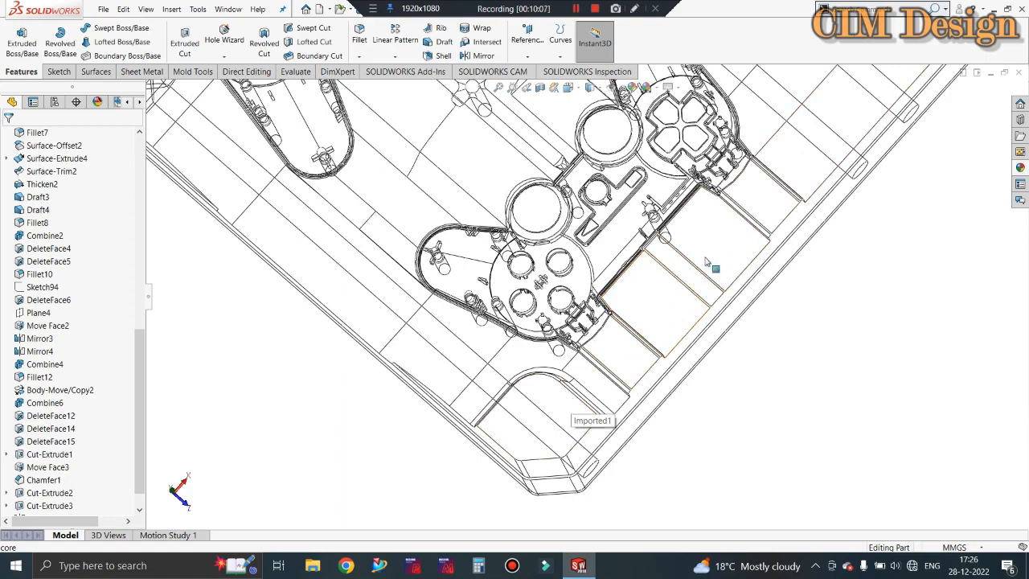
pyautogui.moveTo(693, 304); pyautogui.dragTo(707, 201, button='middle')
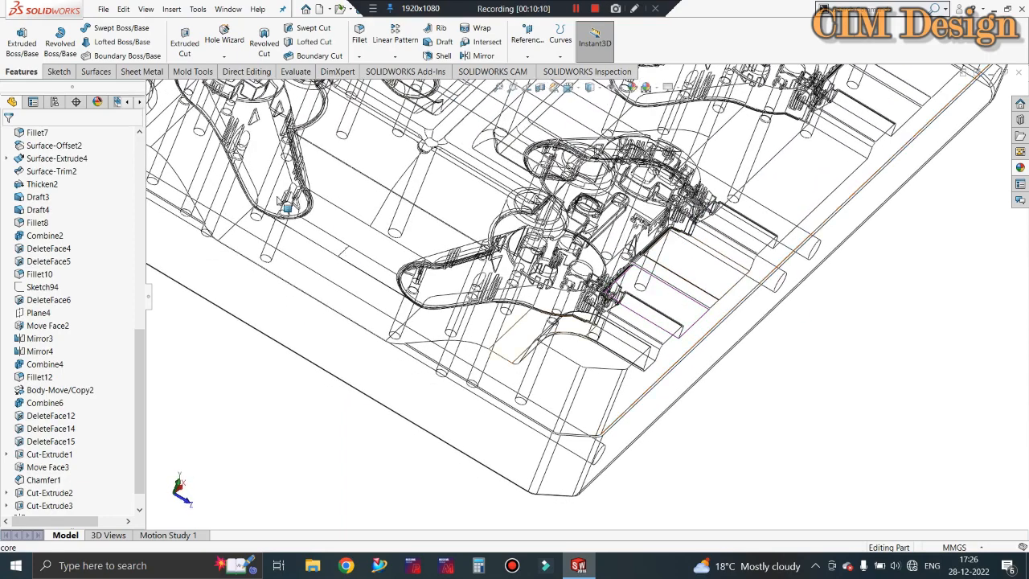
# Start an extruded cut on the core's side face and sketch a 10 mm diameter circle near the corner opposite the existing channel
pyautogui.click(185, 37)
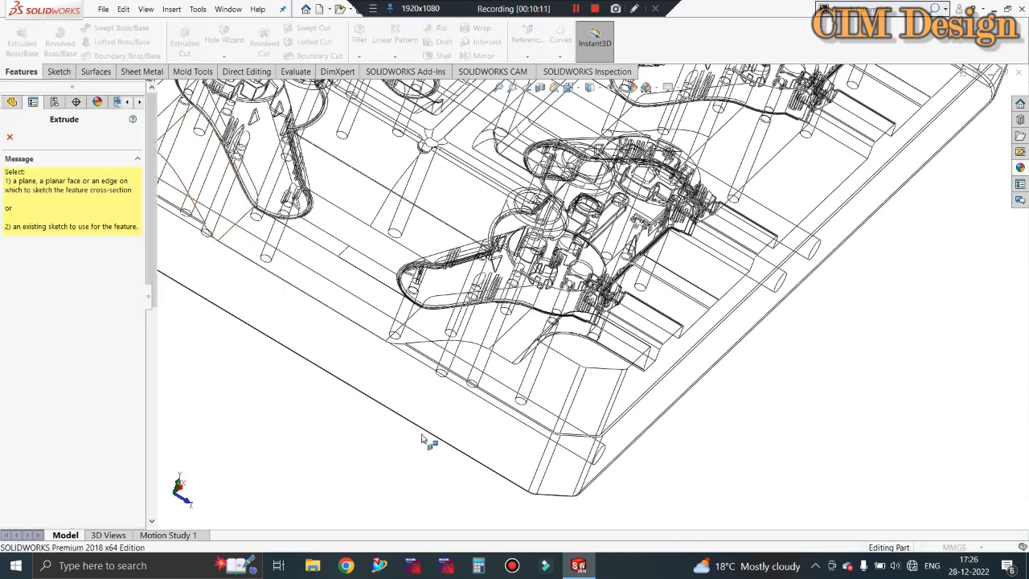
pyautogui.click(437, 420)
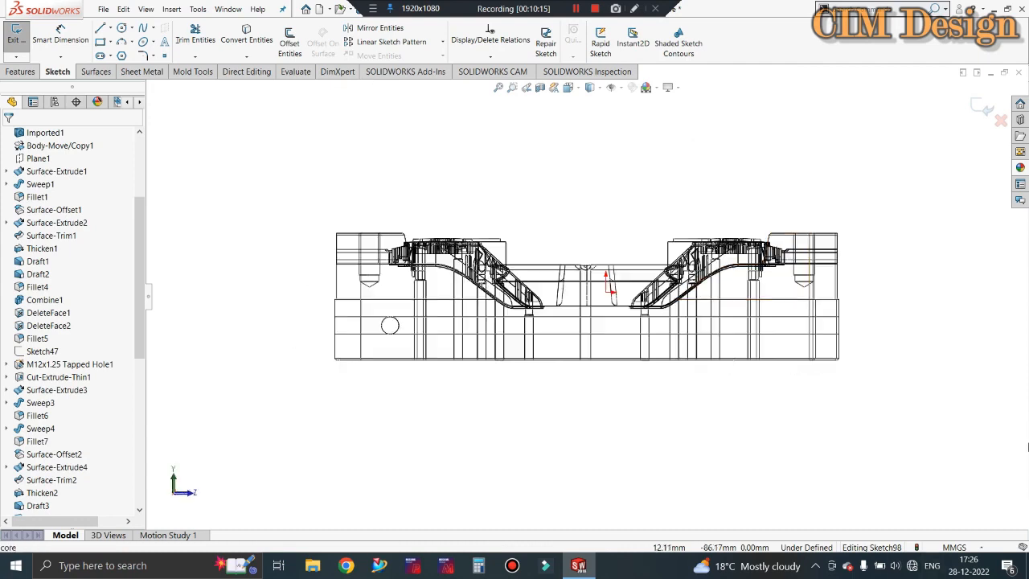
pyautogui.scroll(-3, 881, 316)
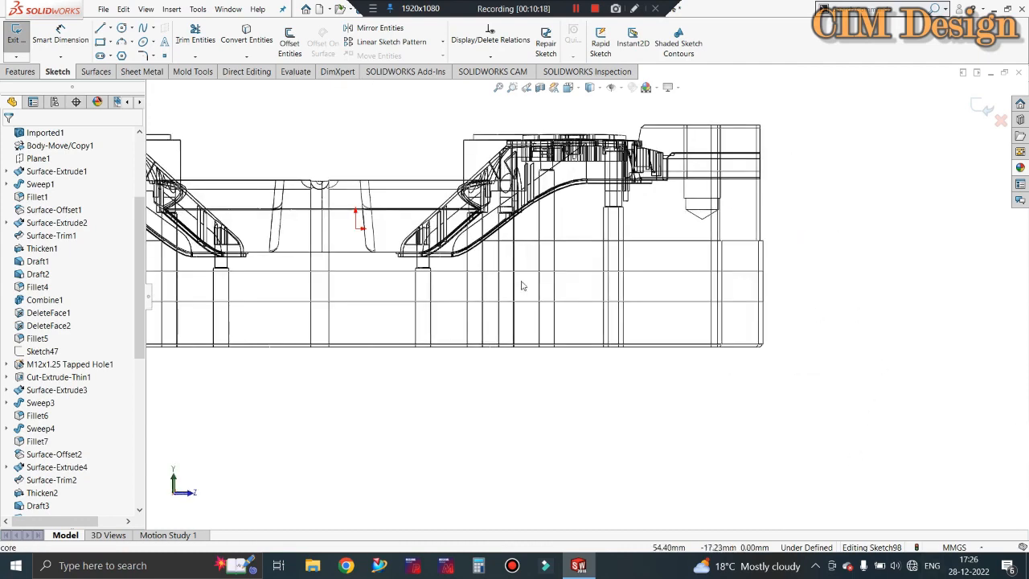
pyautogui.click(122, 28)
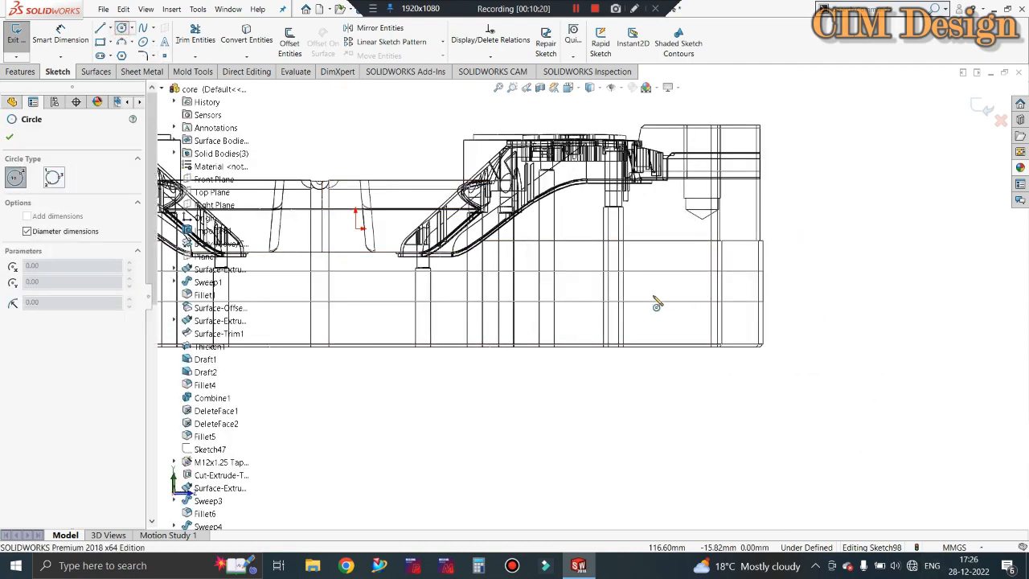
pyautogui.click(666, 282)
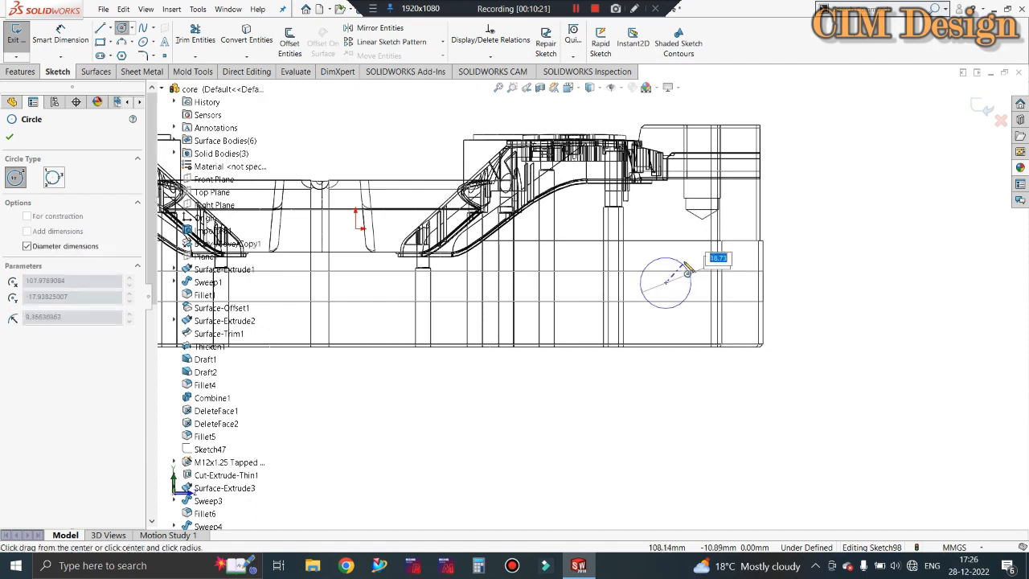
pyautogui.click(686, 262)
pyautogui.press('Return')
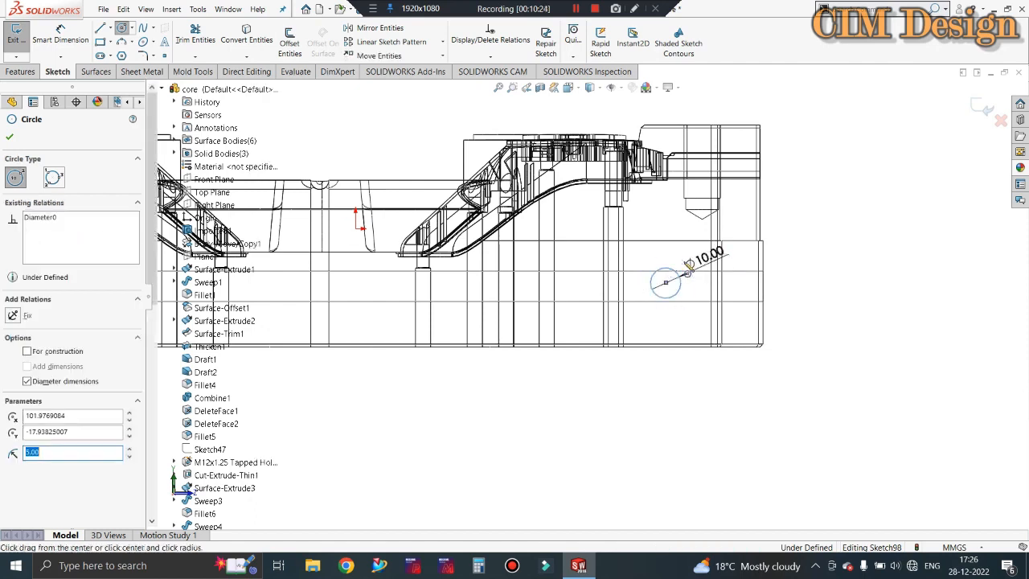
pyautogui.press('Escape')
# Dimension the circle's centre 5 mm below the upper channel line and 14 mm horizontally from the neighbouring vertical ejector hole's edge
pyautogui.click(61, 36)
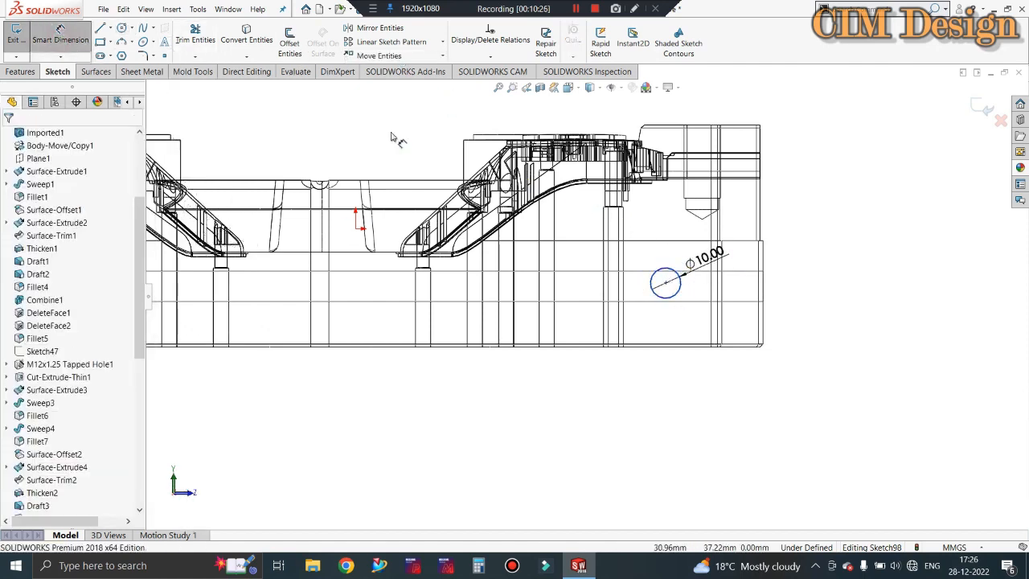
pyautogui.click(665, 283)
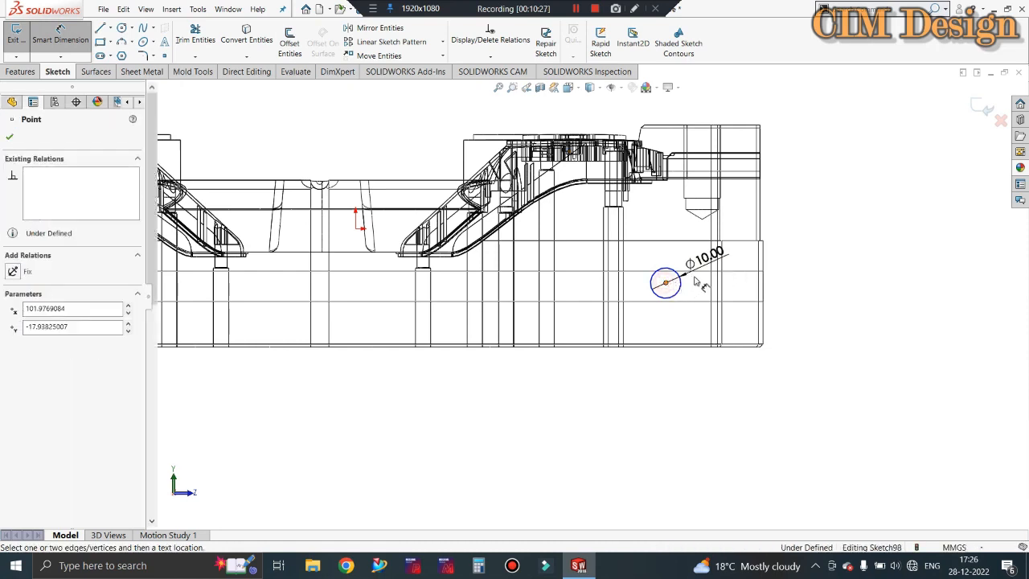
pyautogui.click(701, 274)
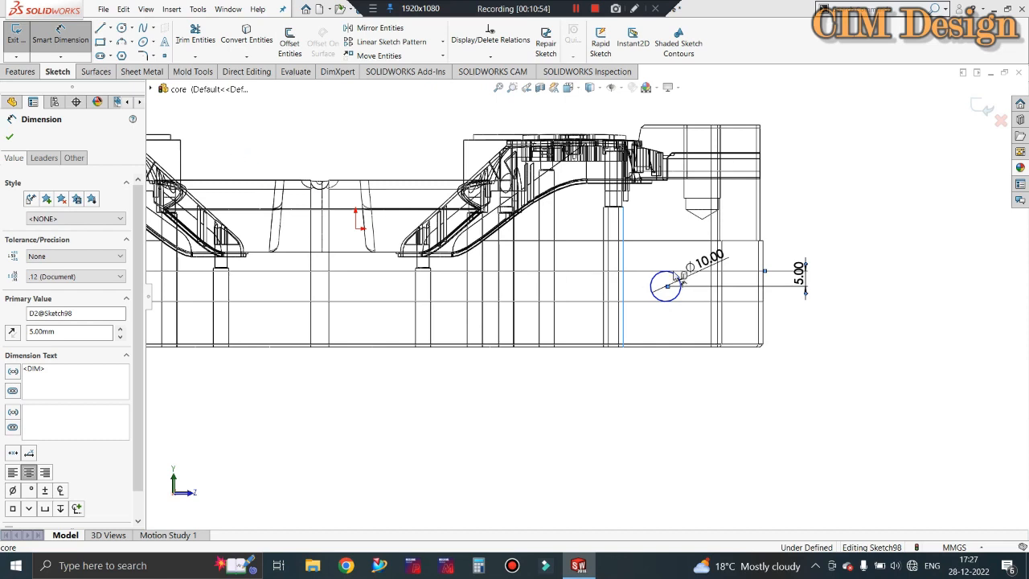
pyautogui.scroll(-1, 679, 276)
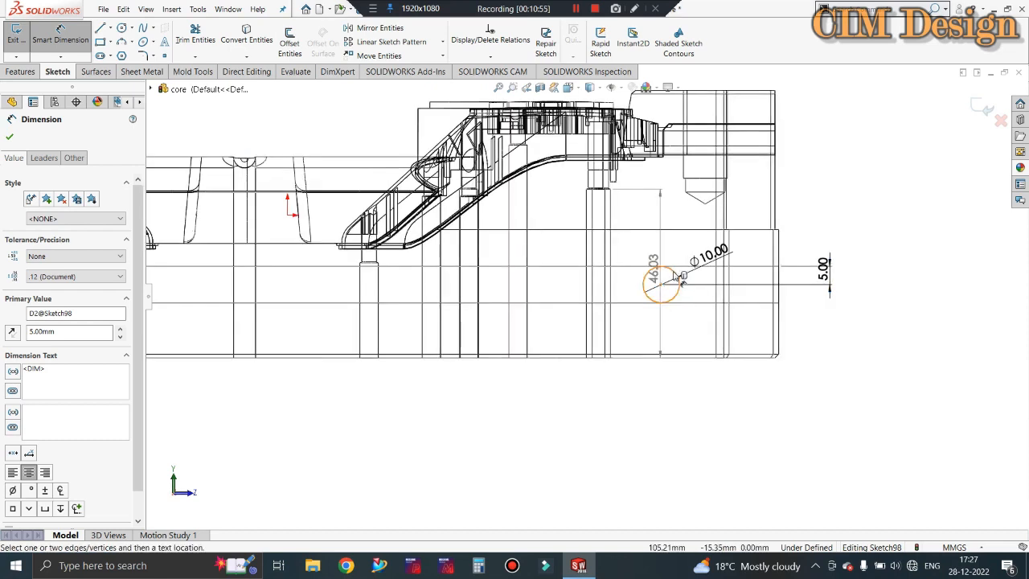
pyautogui.click(679, 276)
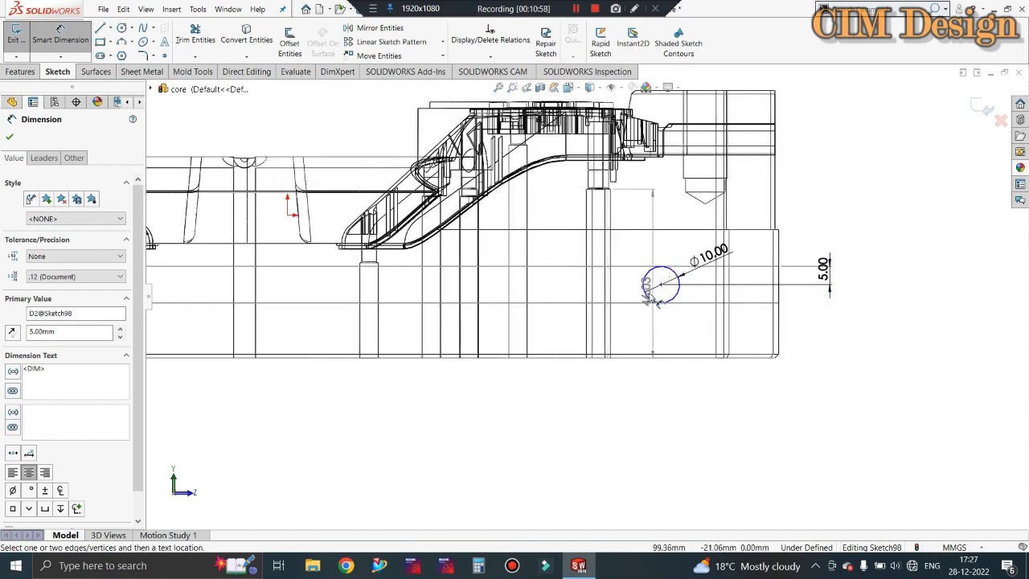
pyautogui.click(660, 284)
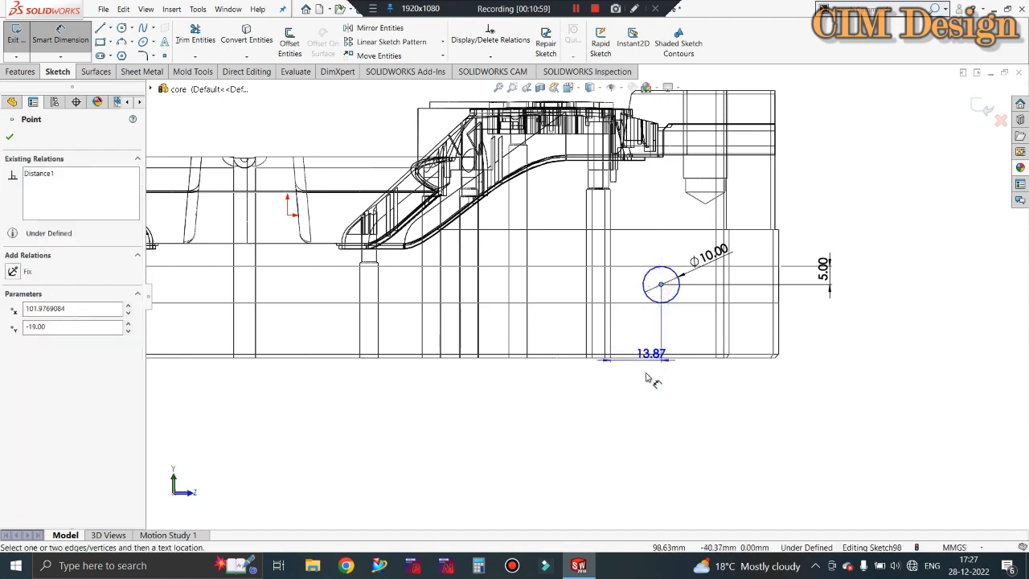
pyautogui.click(641, 395)
pyautogui.write('14')
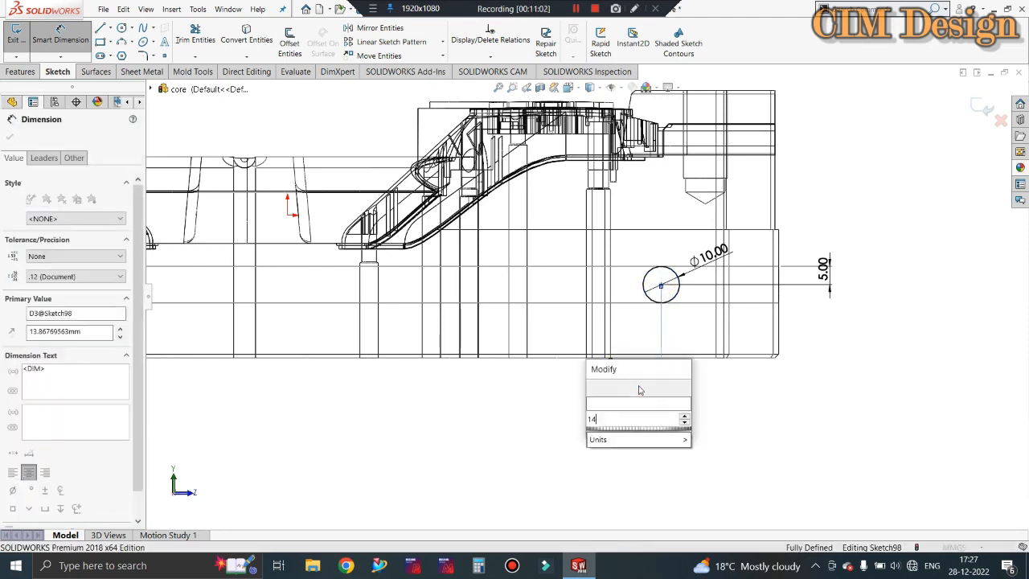
pyautogui.press('Return')
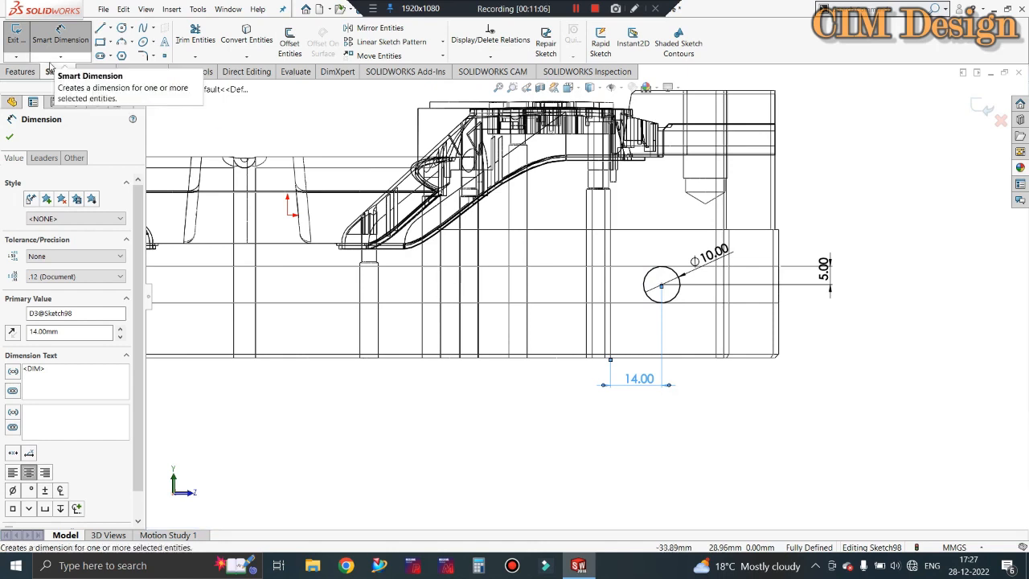
# Finish the circle sketch and cut the new channel blind to a depth of 160 mm
pyautogui.click(60, 30)
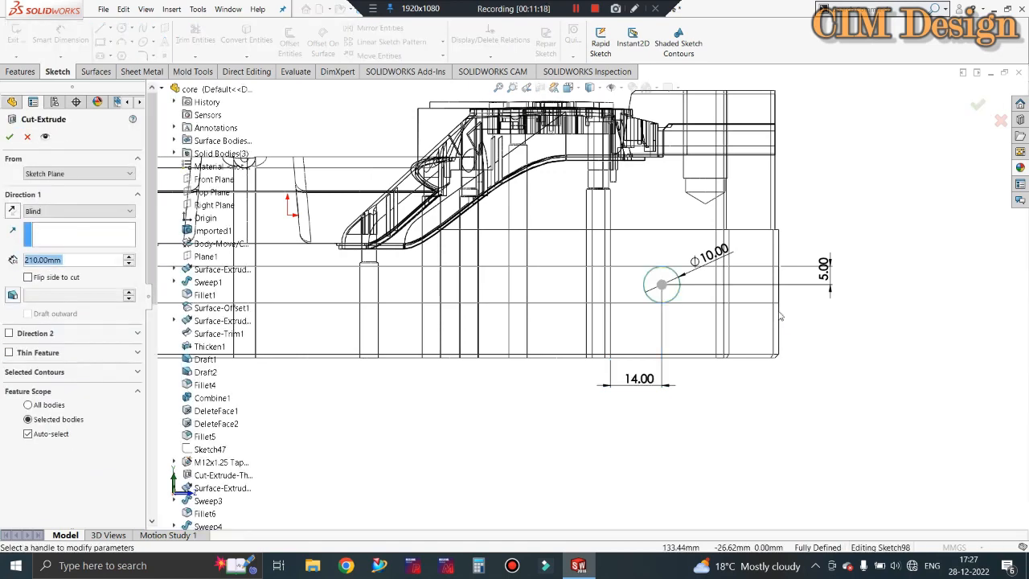
pyautogui.moveTo(832, 380); pyautogui.dragTo(828, 481, button='middle')
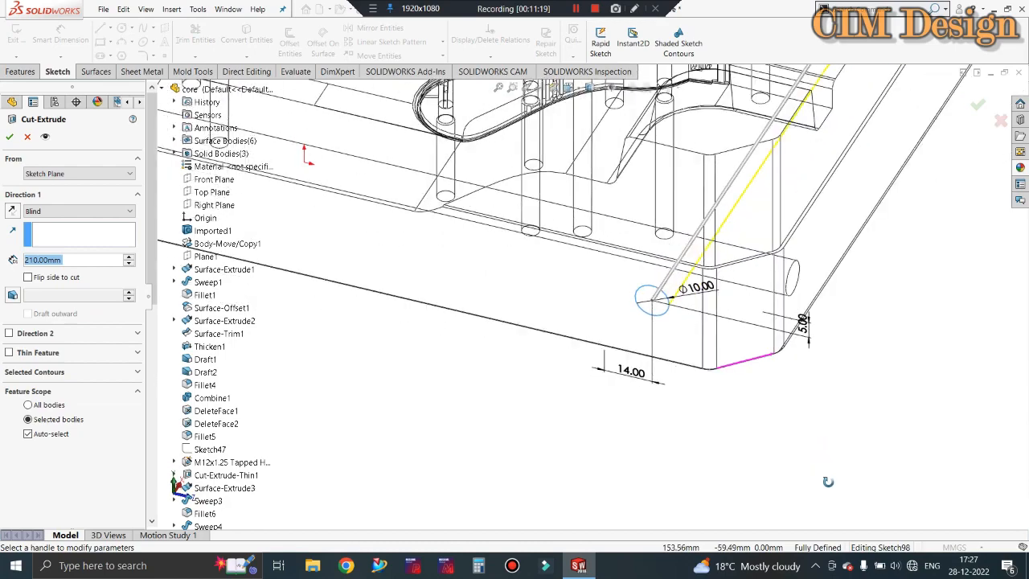
pyautogui.scroll(6, 712, 352)
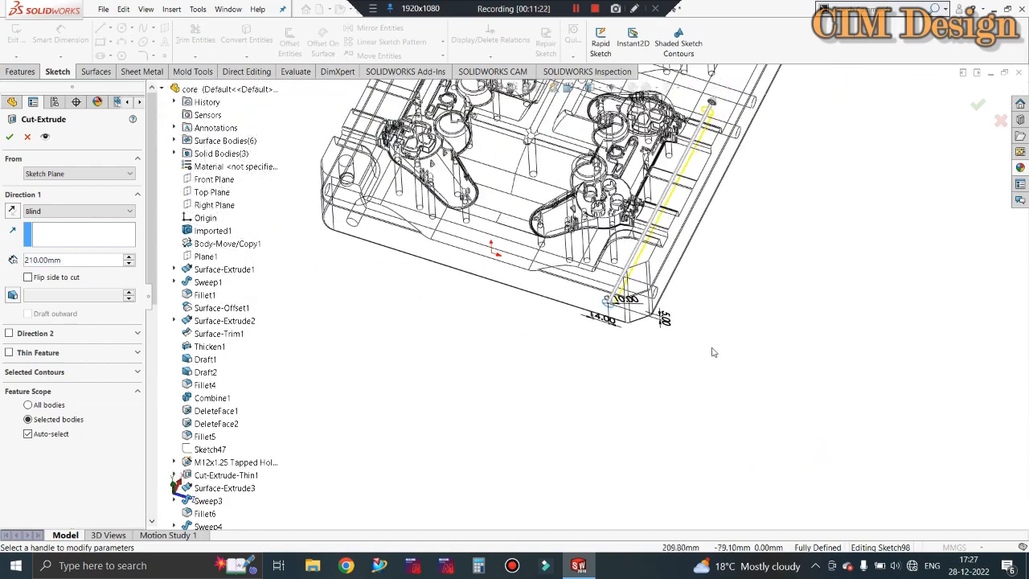
pyautogui.keyDown('ctrl'); pyautogui.moveTo(754, 145); pyautogui.dragTo(712, 183, button='middle'); pyautogui.keyUp('ctrl')
pyautogui.scroll(-4, 724, 213)
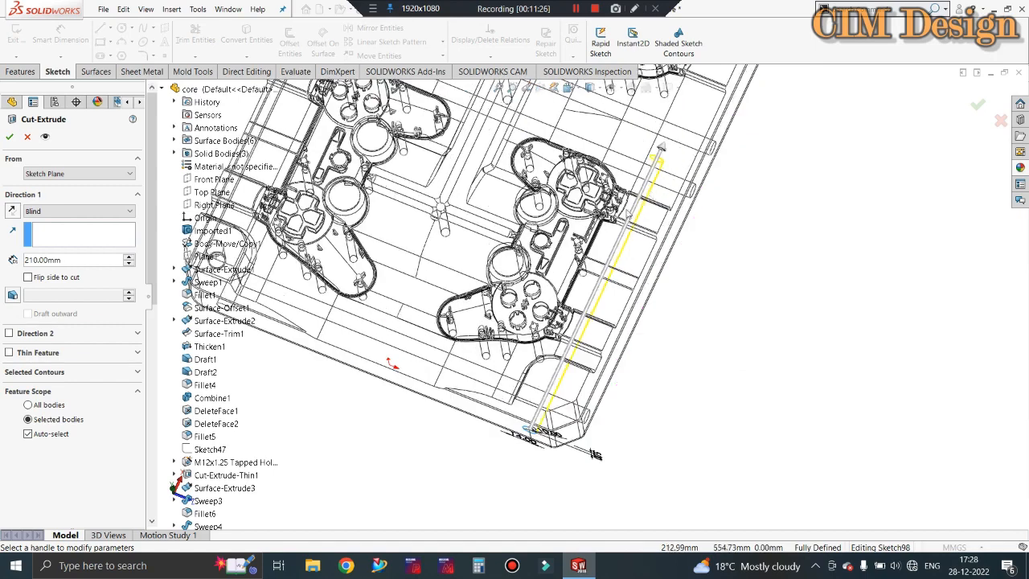
pyautogui.click(659, 150)
pyautogui.click(637, 246)
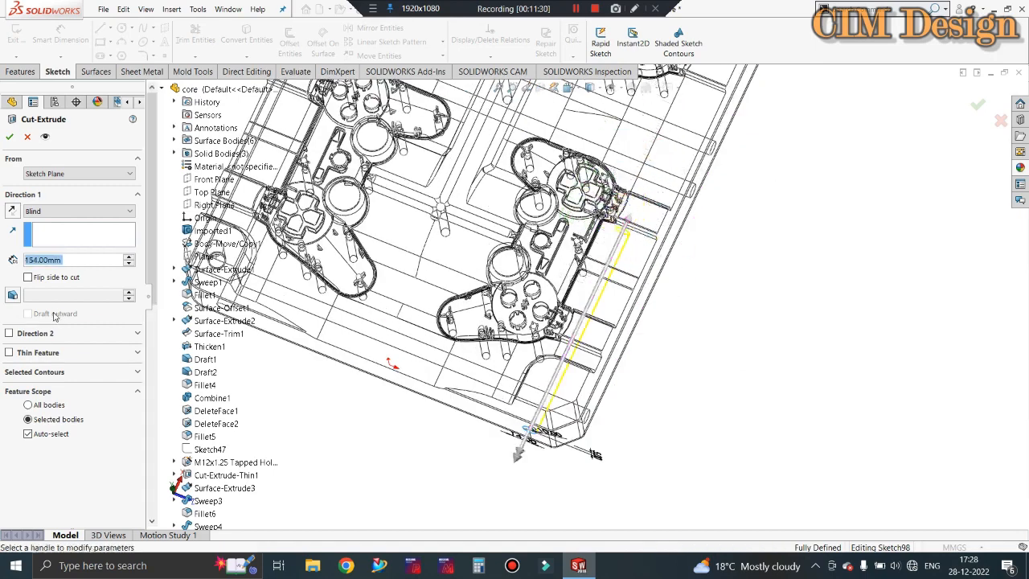
pyautogui.write('160')
pyautogui.press('Return')
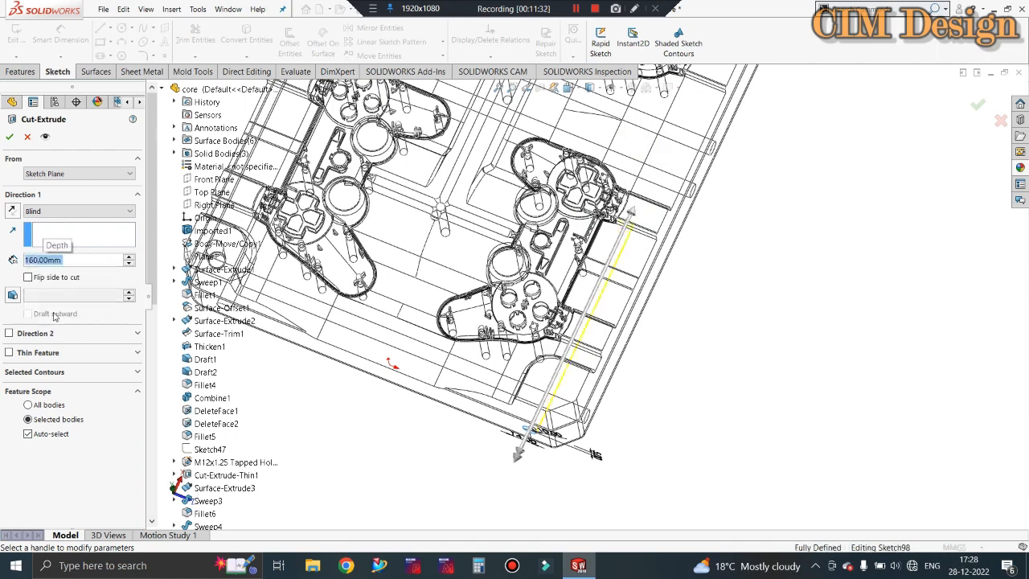
pyautogui.click(9, 137)
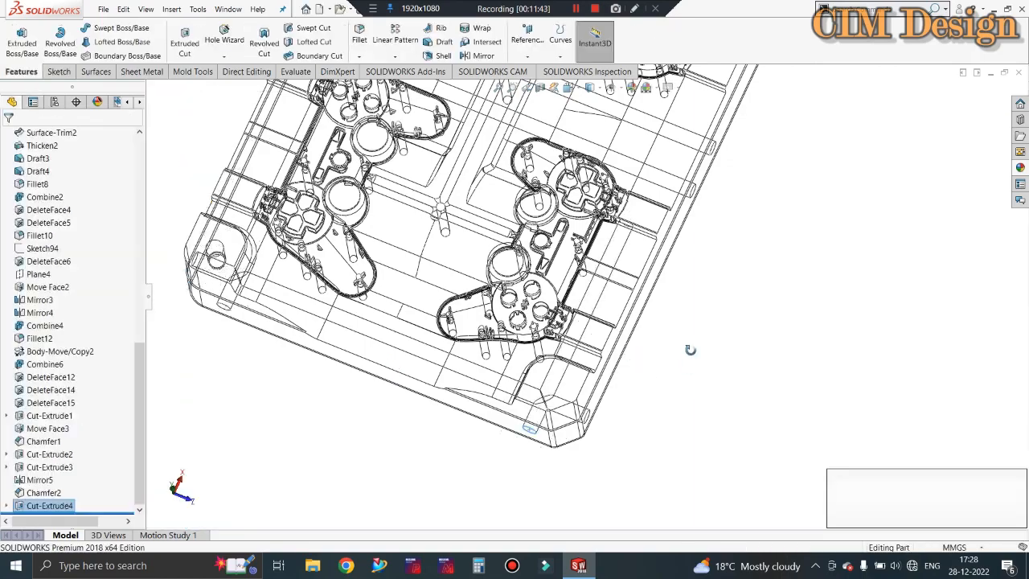
# Mirror the 160 mm deep channel cut about the Right Plane
pyautogui.moveTo(689, 349); pyautogui.dragTo(653, 344, button='middle')
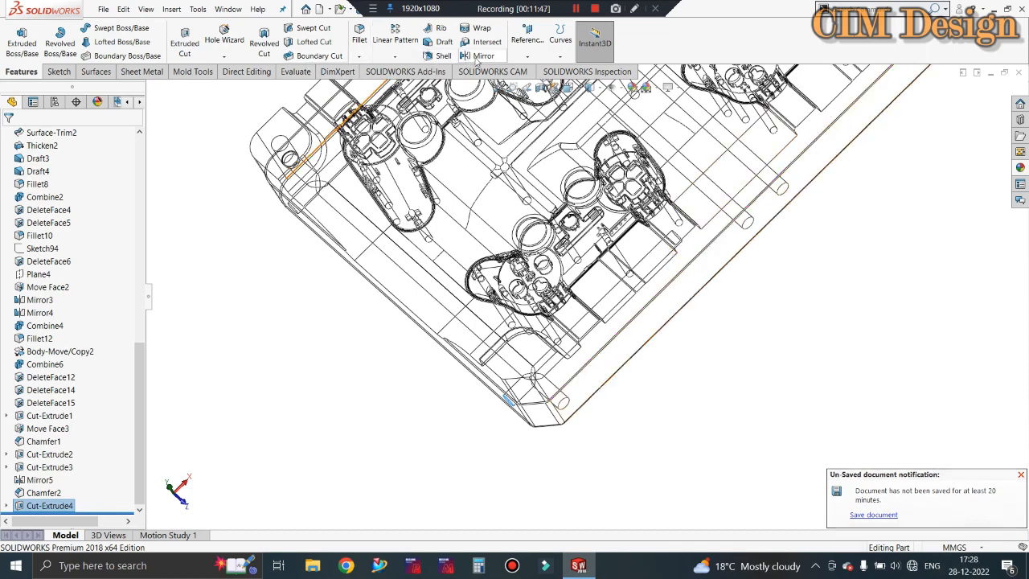
pyautogui.click(476, 56)
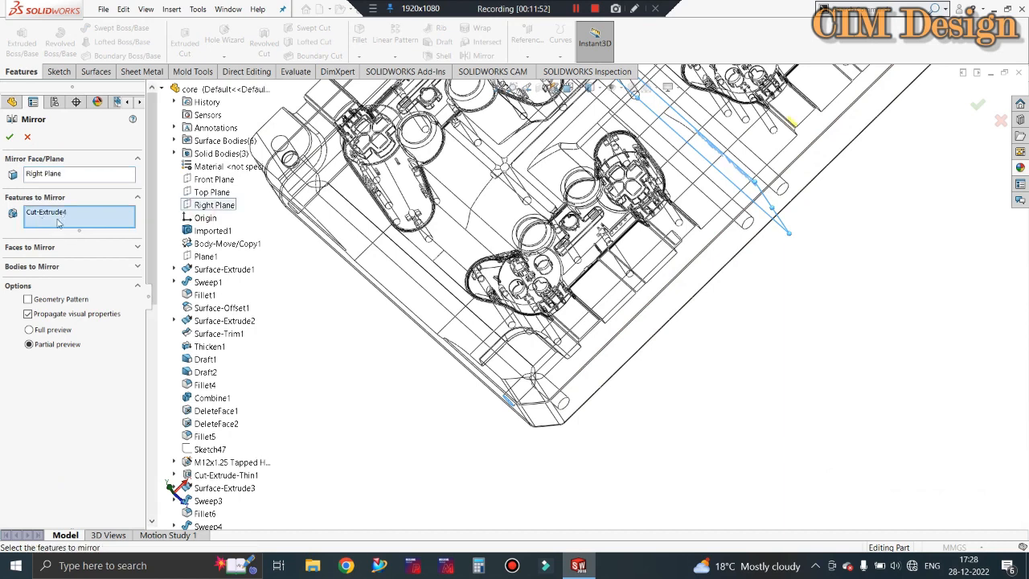
pyautogui.click(14, 136)
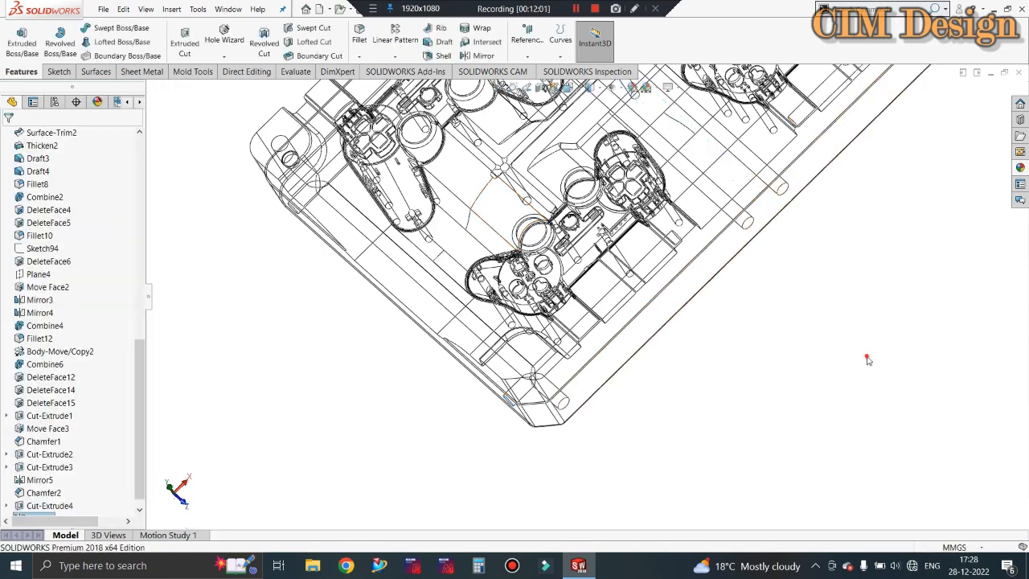
# Chamfer the inner end edges of the new channel and its mirrored copy by 5 mm at 45 degrees
pyautogui.moveTo(804, 367); pyautogui.dragTo(819, 288, button='middle')
pyautogui.click(358, 58)
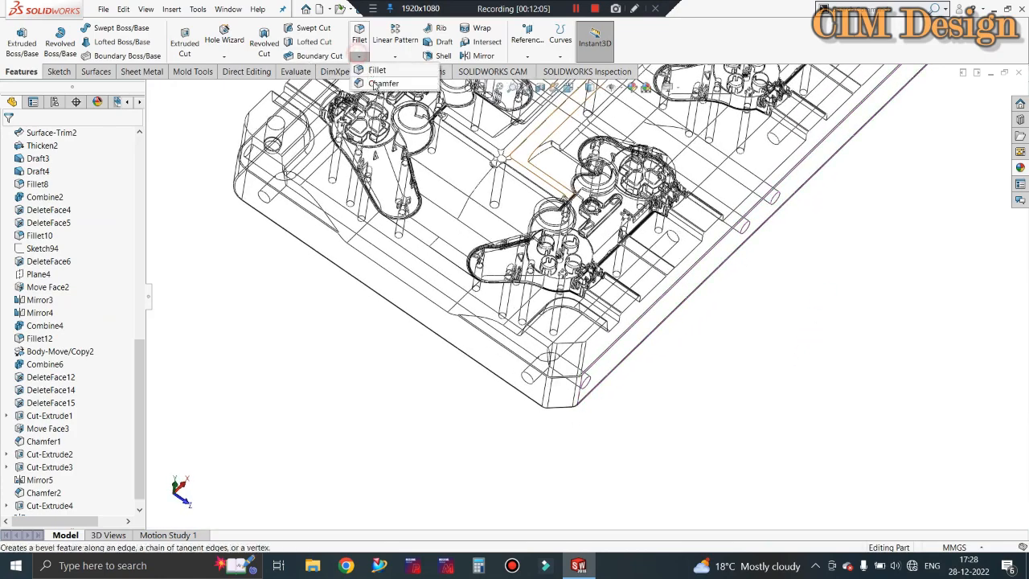
pyautogui.click(387, 83)
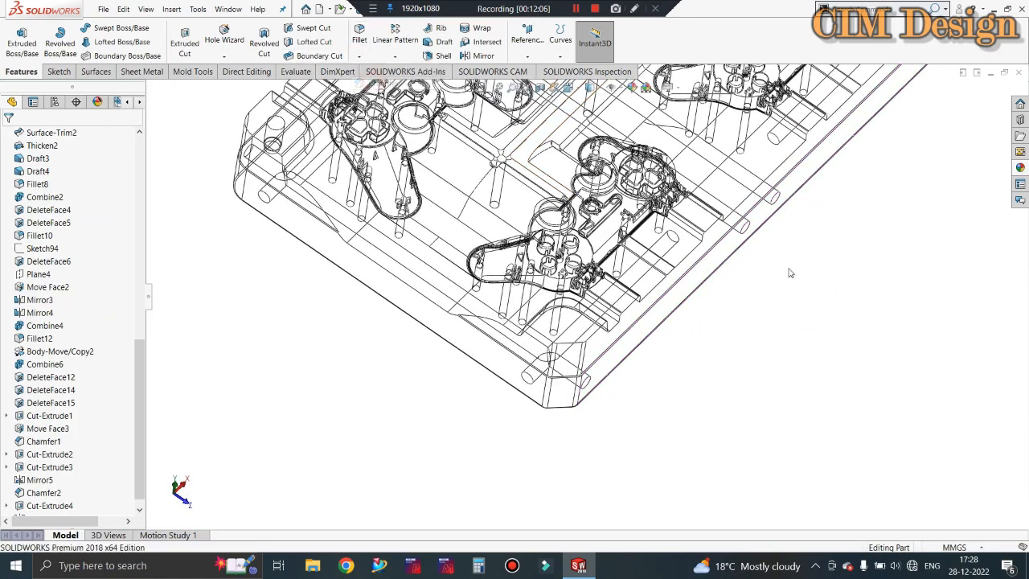
pyautogui.click(665, 235)
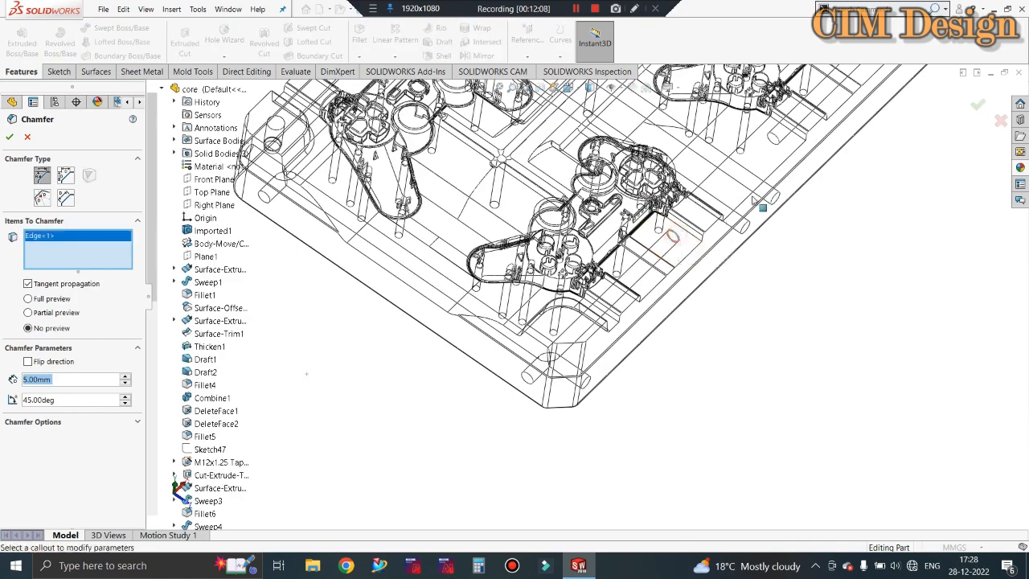
pyautogui.click(773, 137)
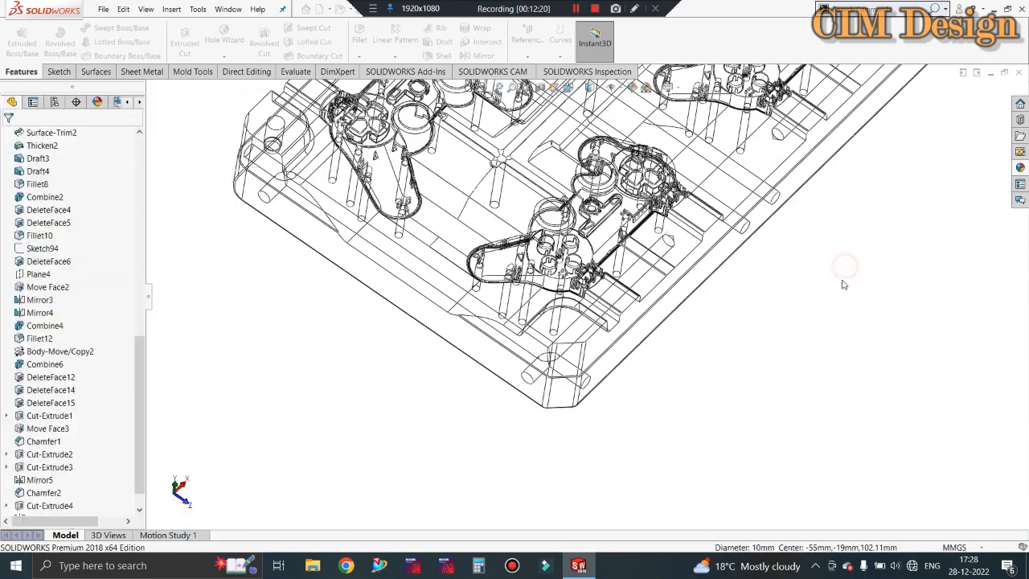
# Start another extruded cut with a sketch on the core's long front face, around the middle channel openings
pyautogui.moveTo(800, 324); pyautogui.dragTo(741, 394, button='middle')
pyautogui.scroll(5, 728, 388)
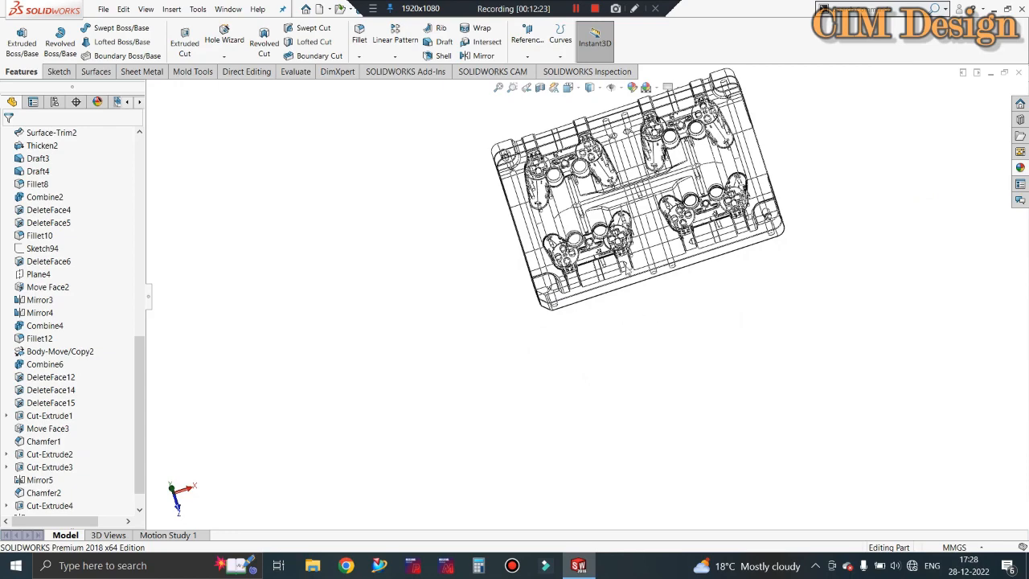
pyautogui.scroll(-3, 619, 266)
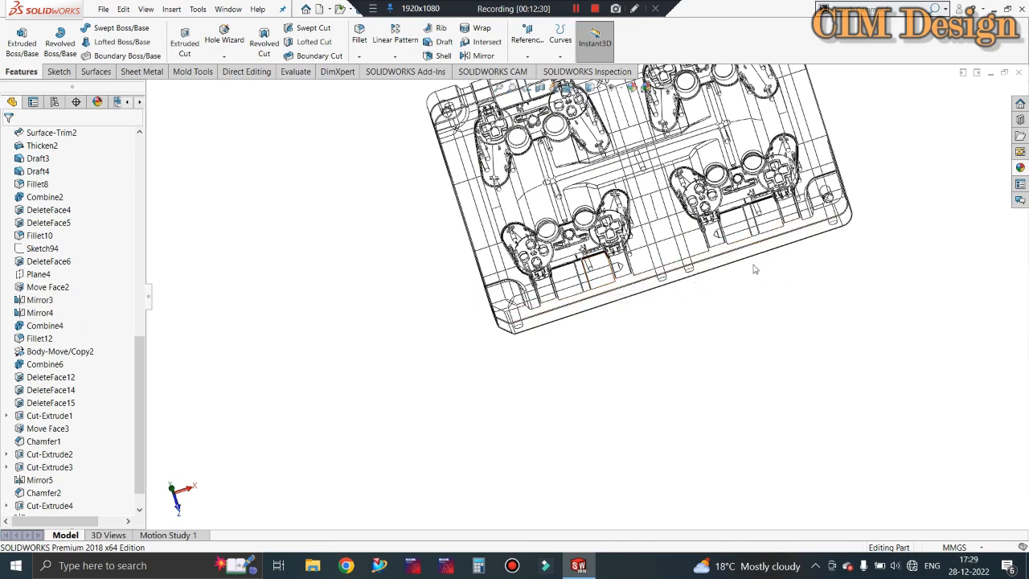
pyautogui.scroll(1, 827, 229)
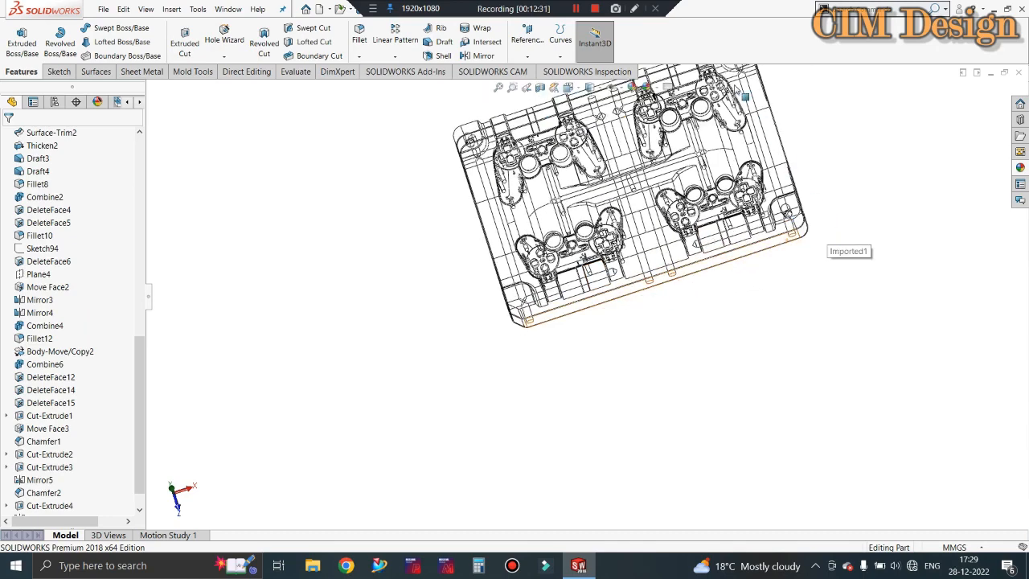
pyautogui.scroll(-5, 611, 197)
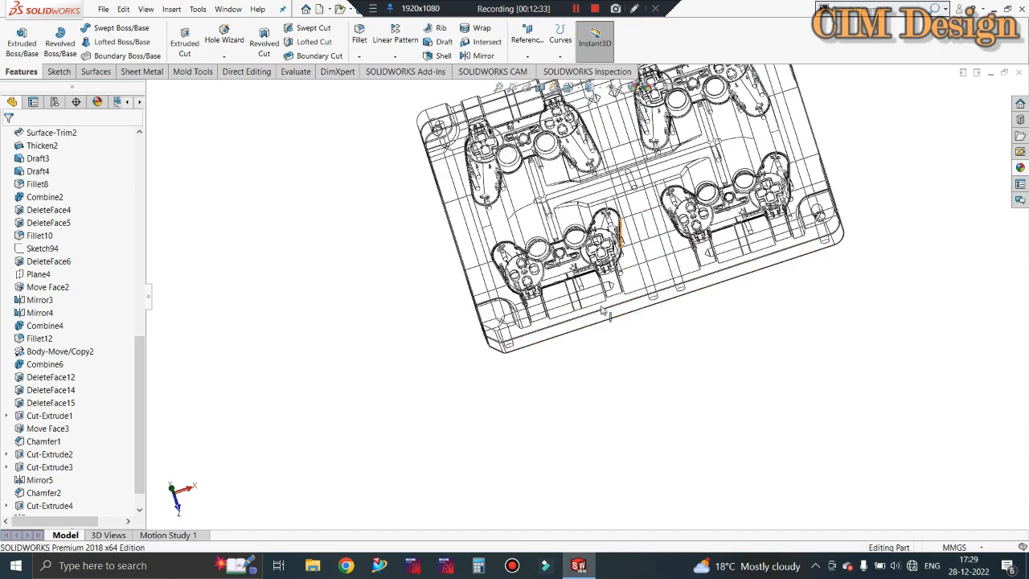
pyautogui.scroll(5, 611, 198)
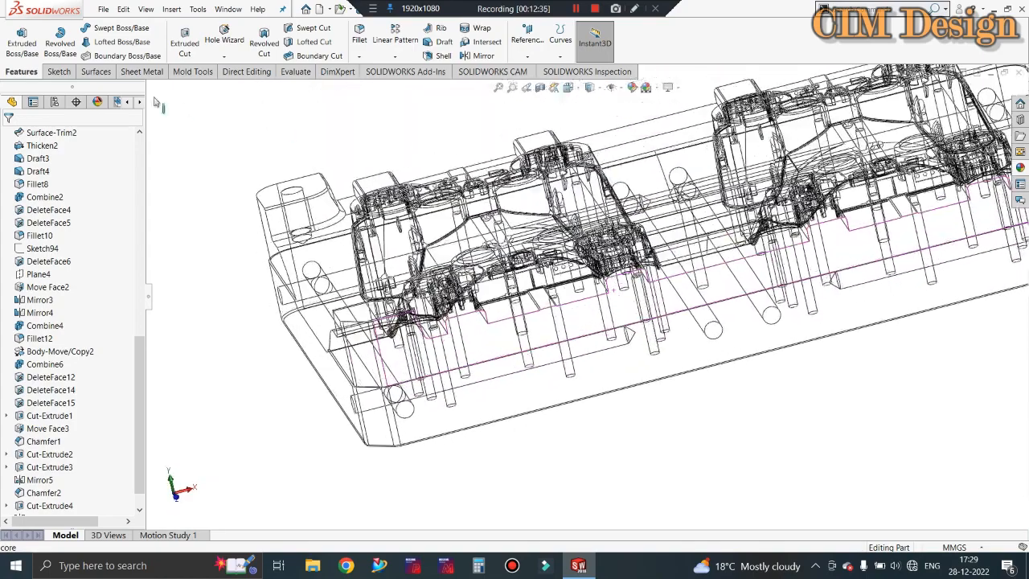
pyautogui.click(178, 43)
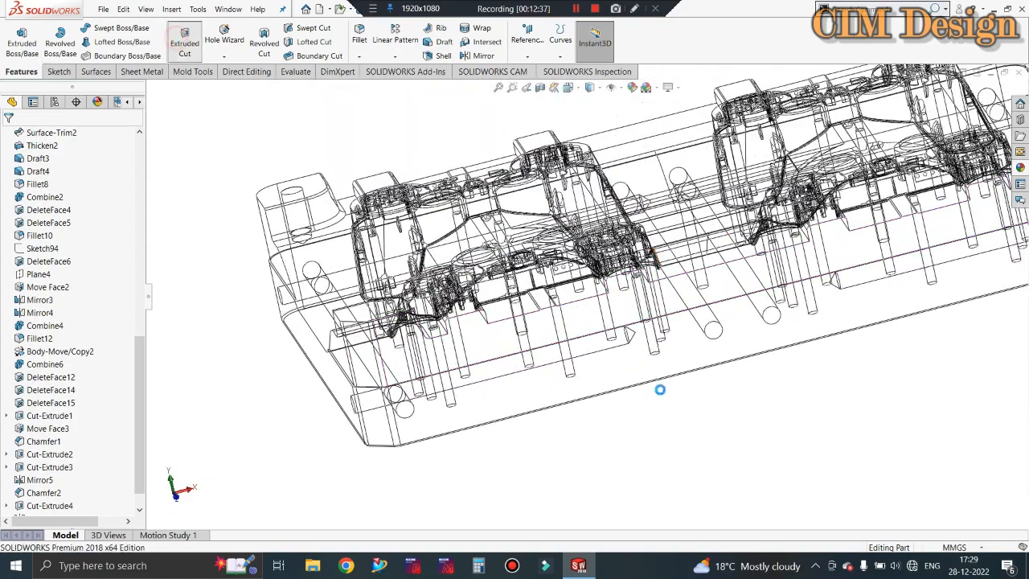
pyautogui.click(615, 369)
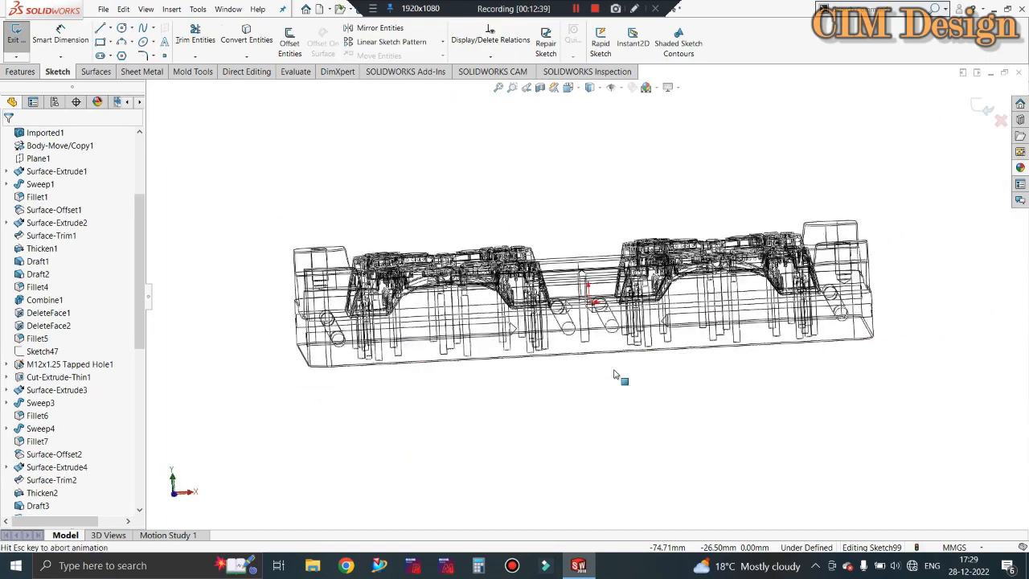
pyautogui.scroll(-4, 509, 325)
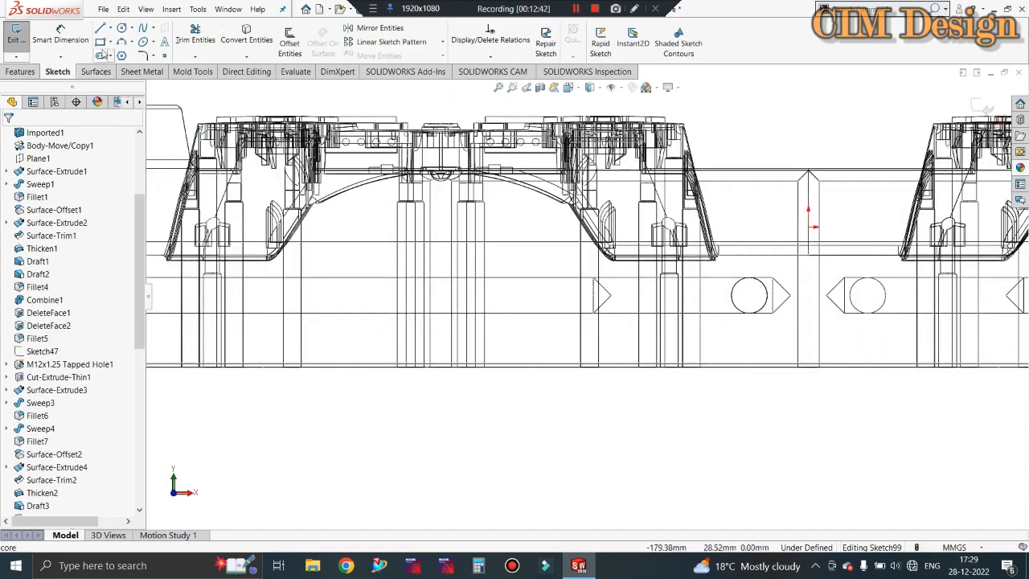
# Sketch a 10 mm diameter circle on the side face, between the first cavity's pin holes and the nearby conical channel end
pyautogui.click(122, 28)
pyautogui.click(537, 294)
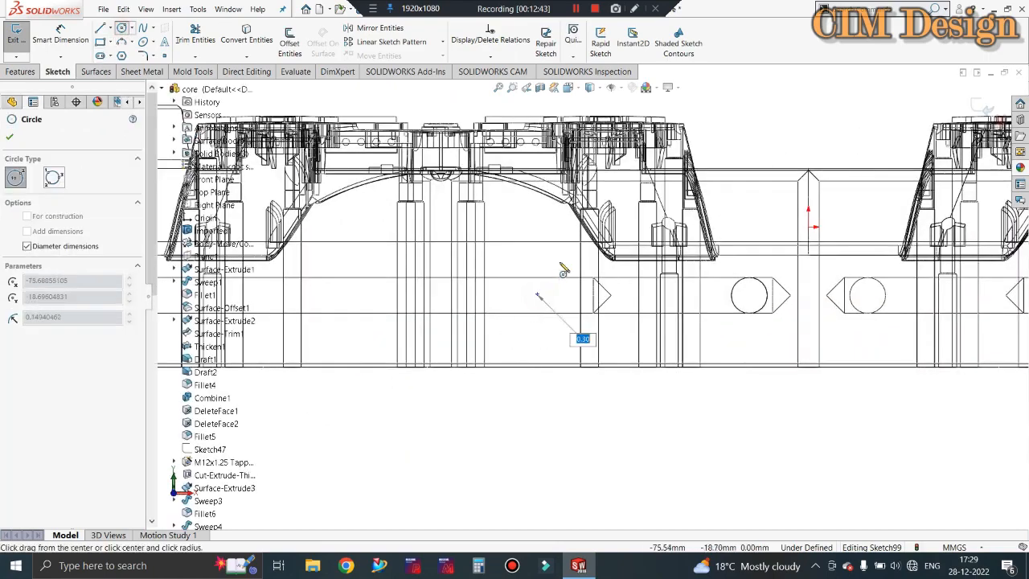
pyautogui.write('10')
pyautogui.press('Return')
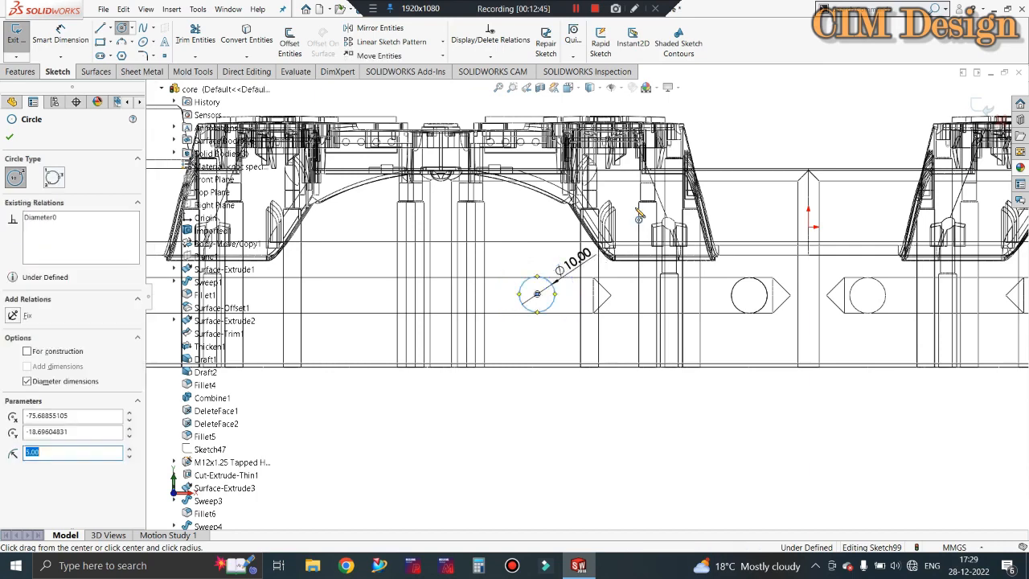
pyautogui.press('Escape')
# Dimension the circle's centre vertically 5 mm below the upper edge of the existing horizontal channel
pyautogui.click(46, 48)
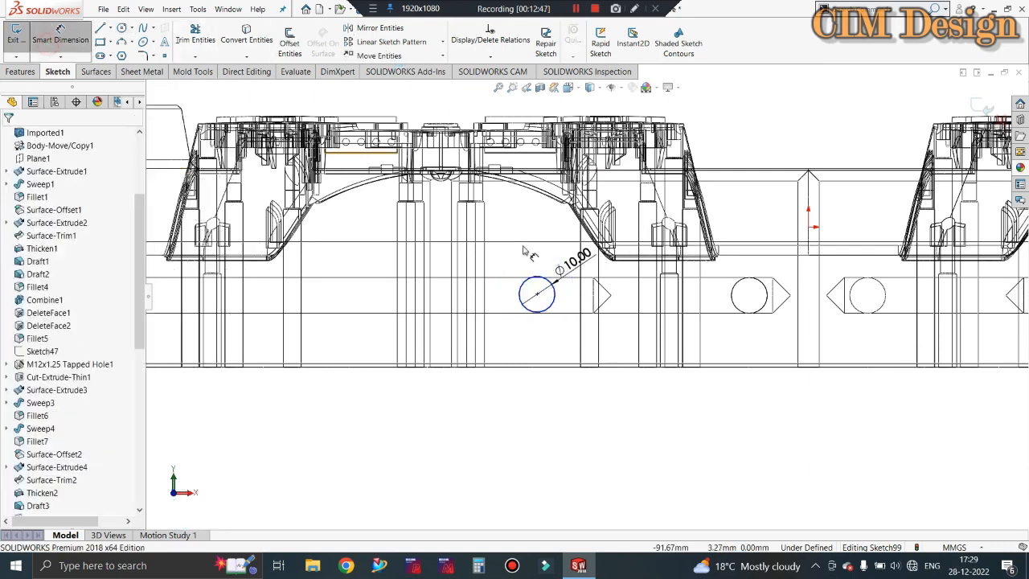
pyautogui.click(537, 294)
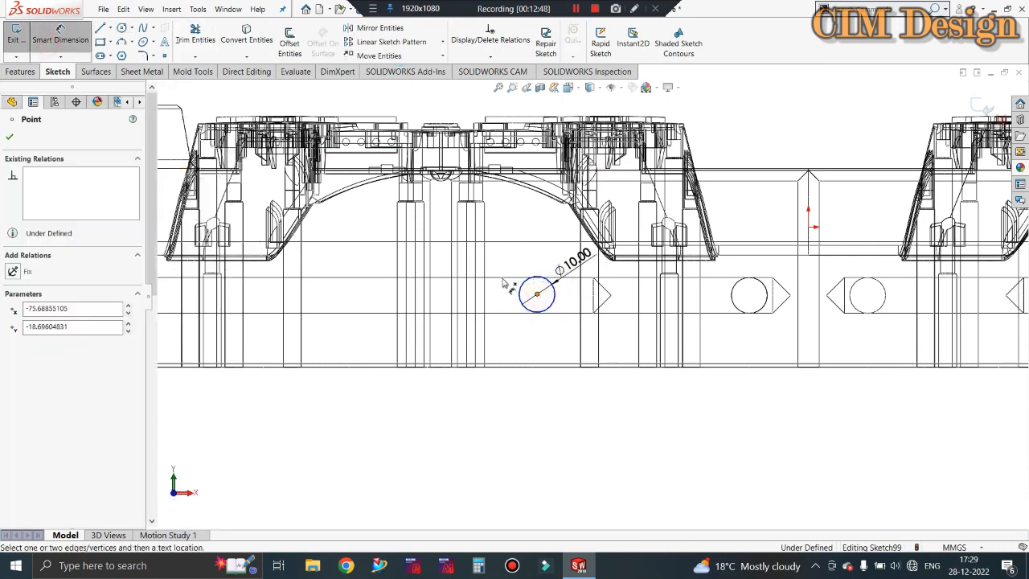
pyautogui.click(623, 288)
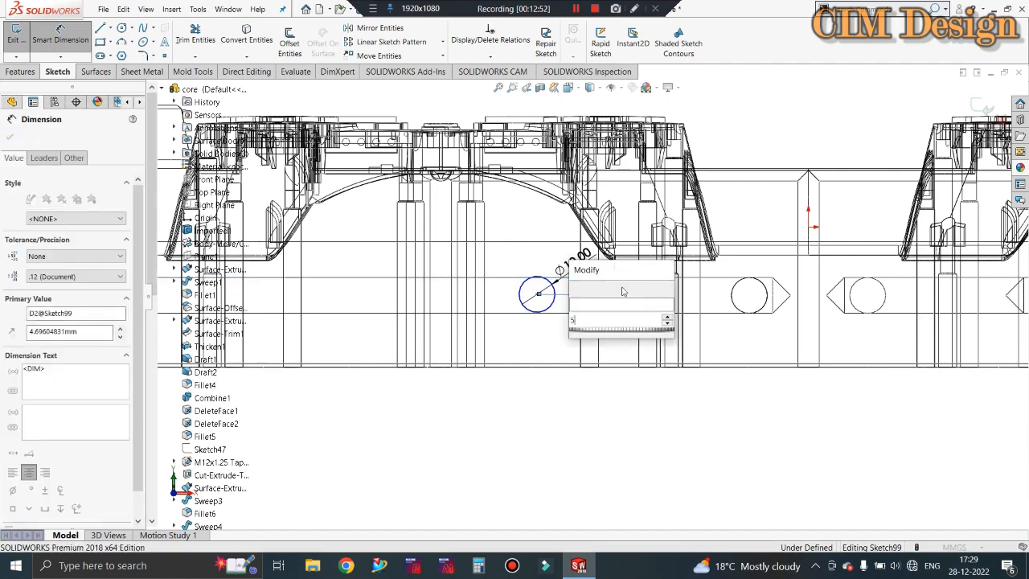
pyautogui.click(721, 328)
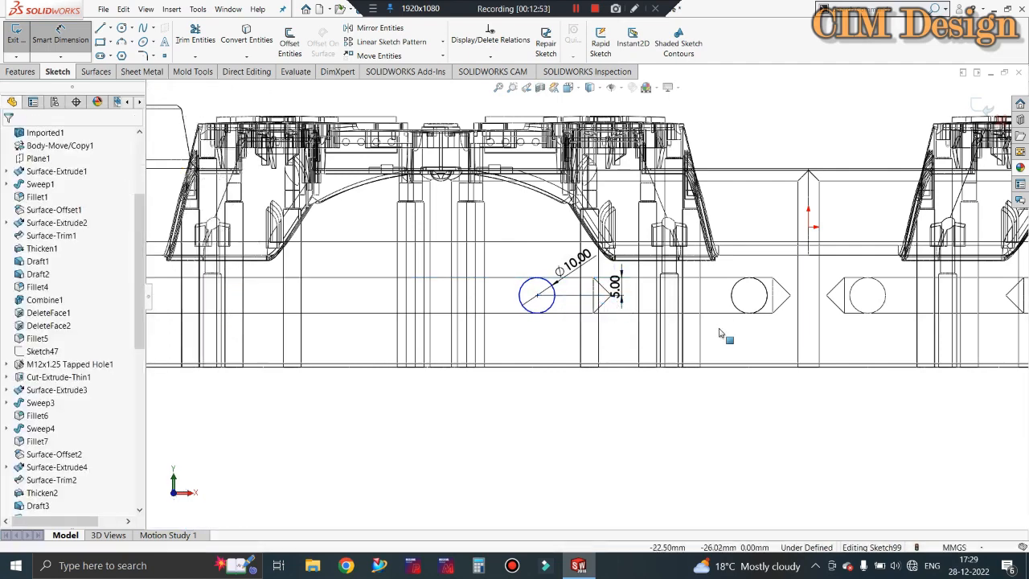
# Dimension the circle horizontally at 12 mm from the nearest vertical edge line on its inner side
pyautogui.click(554, 303)
pyautogui.click(580, 317)
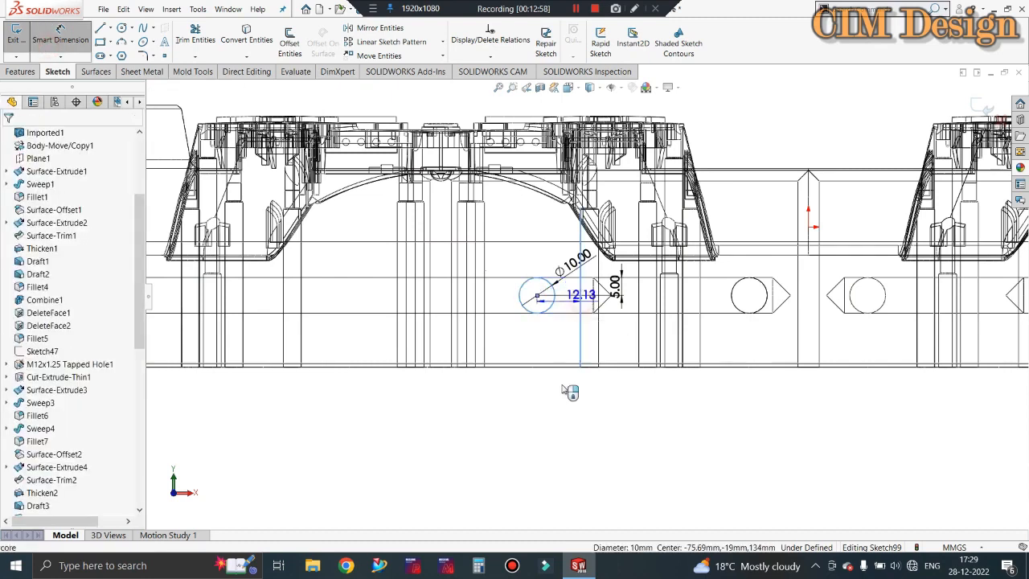
pyautogui.click(576, 398)
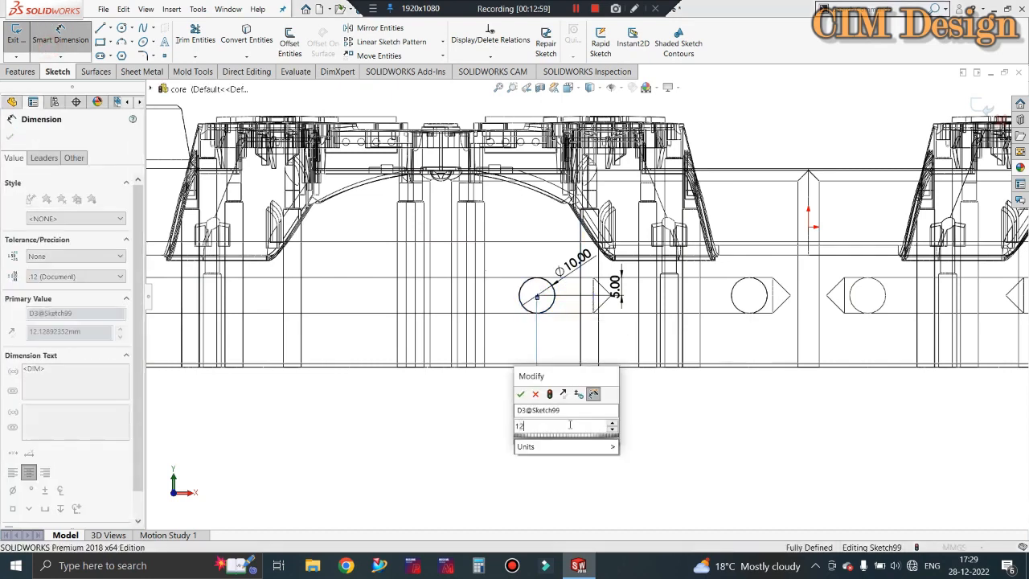
pyautogui.write('12')
pyautogui.press('Return')
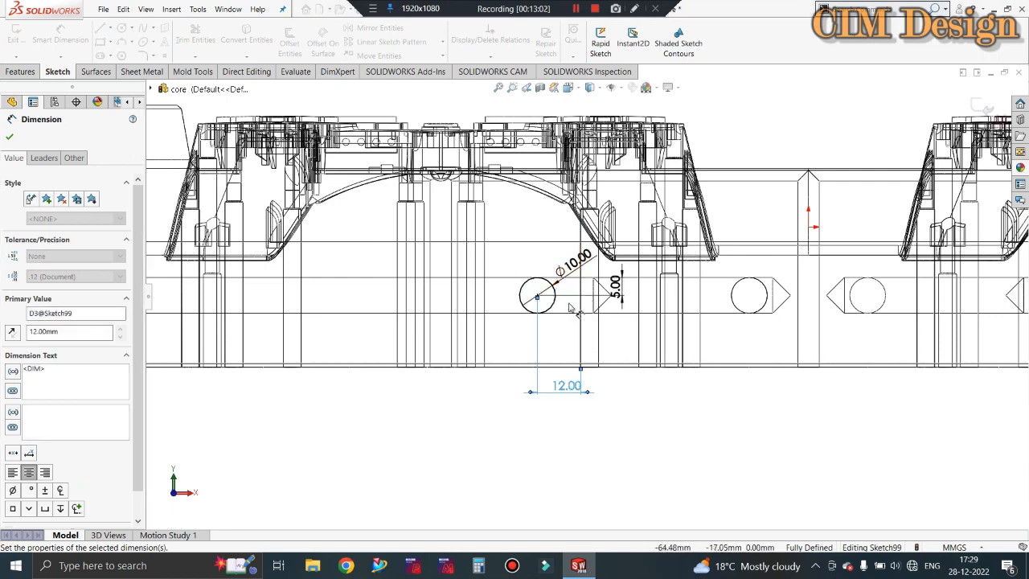
pyautogui.press('Escape')
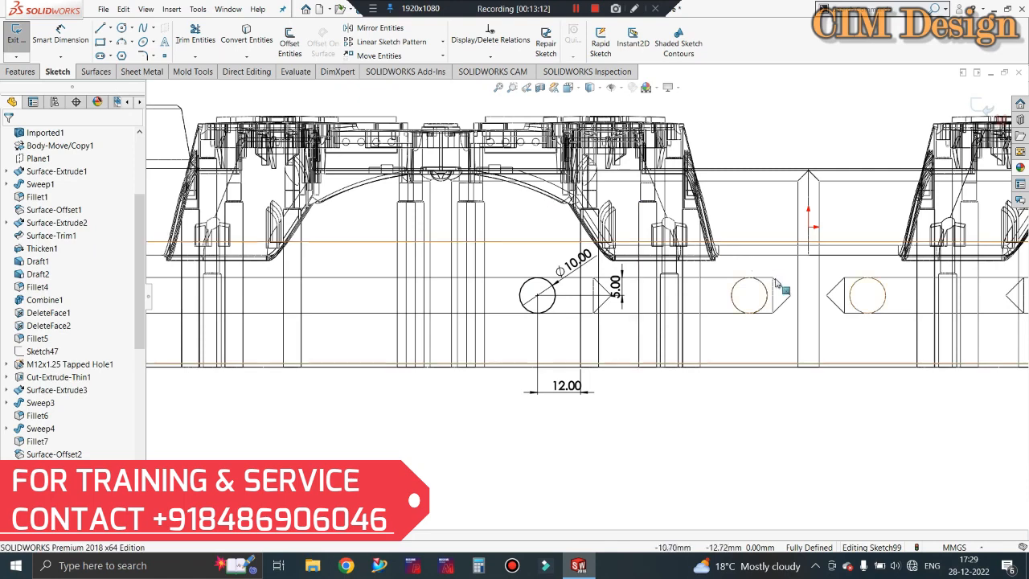
# Draw a vertical construction centerline upward from the sketch origin
pyautogui.click(110, 28)
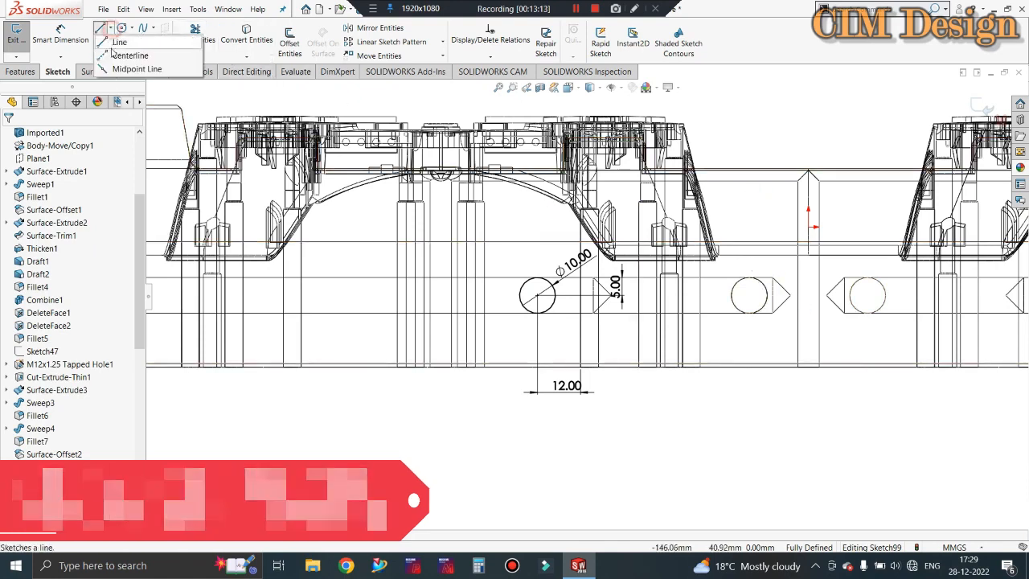
pyautogui.click(121, 51)
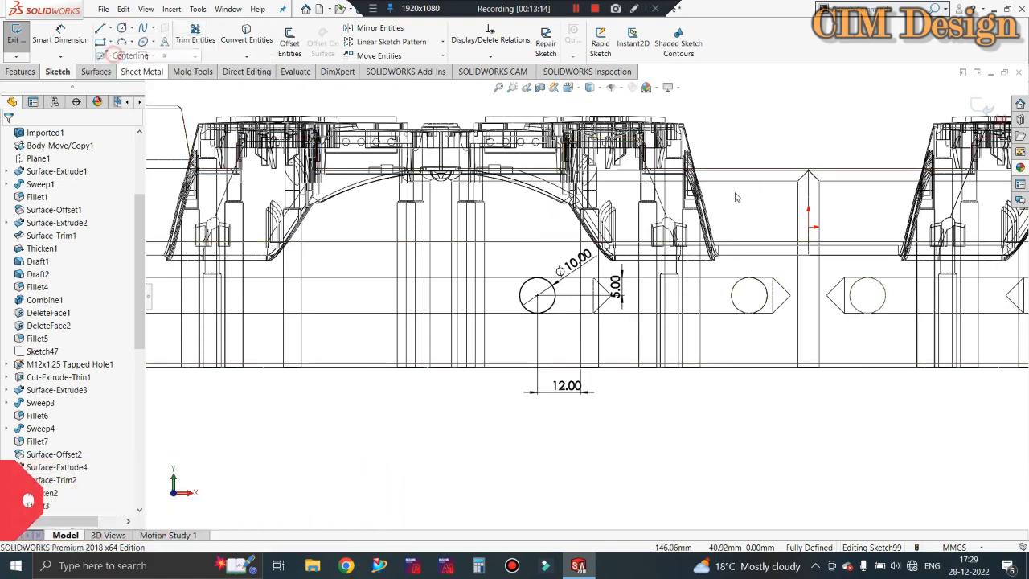
pyautogui.click(809, 229)
pyautogui.click(808, 139)
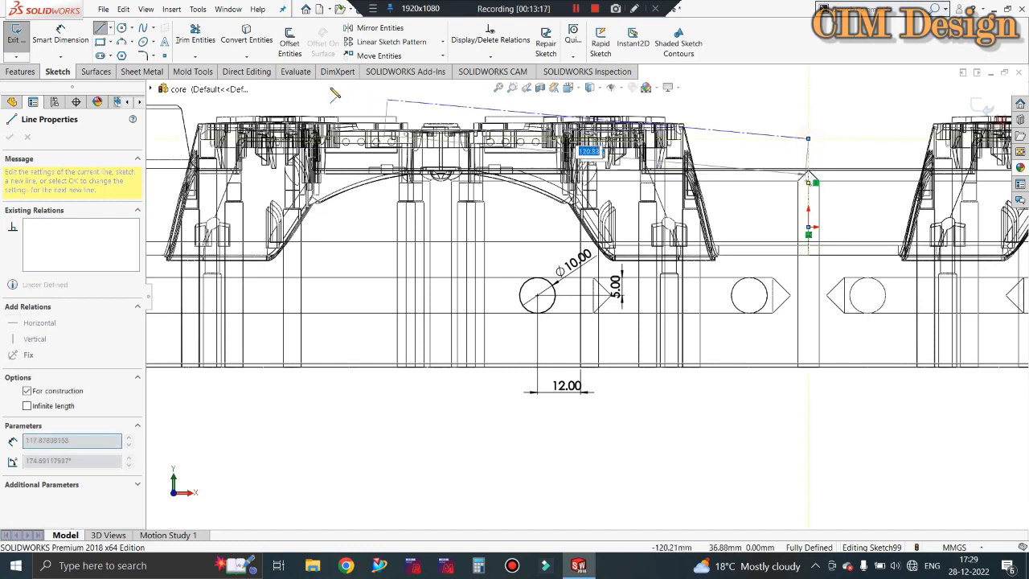
pyautogui.press('Escape')
# Mirror the 10 mm circle about the vertical centerline, keeping the original
pyautogui.click(372, 27)
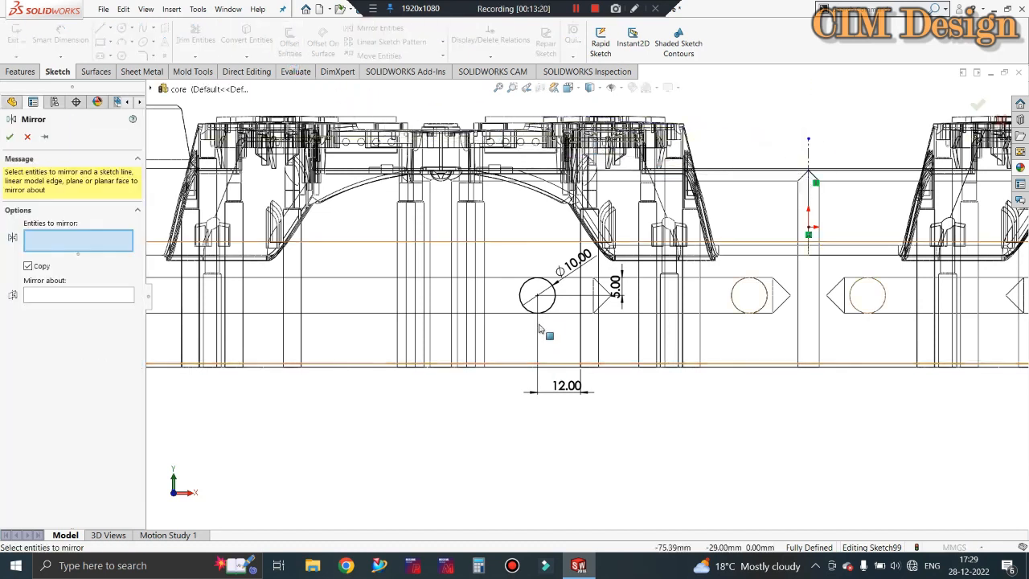
pyautogui.click(550, 309)
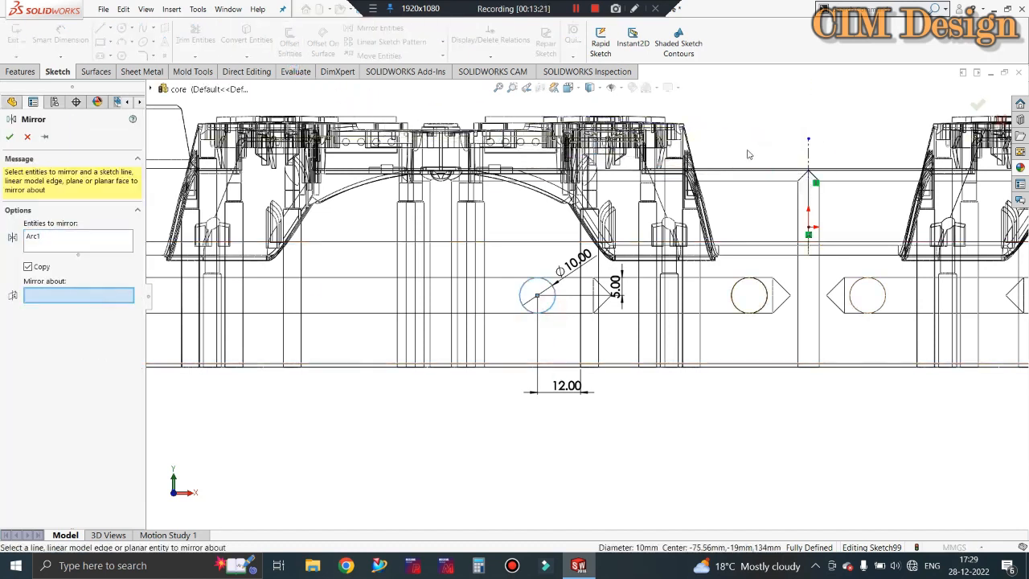
pyautogui.click(809, 159)
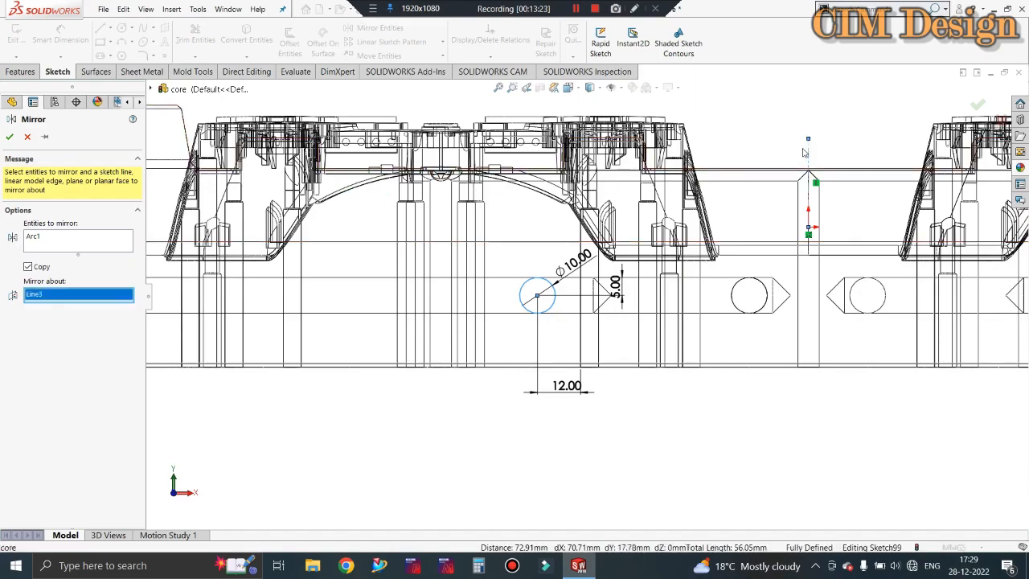
pyautogui.click(10, 136)
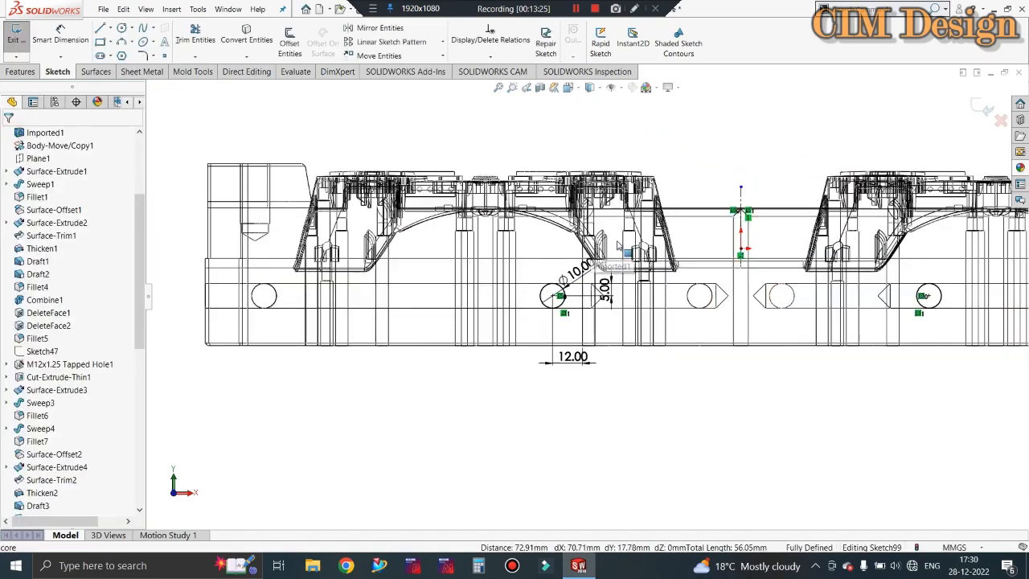
# Cut-extrude the two circles into the core block as blind holes 40 mm deep
pyautogui.moveTo(632, 252); pyautogui.dragTo(476, 206, button='middle')
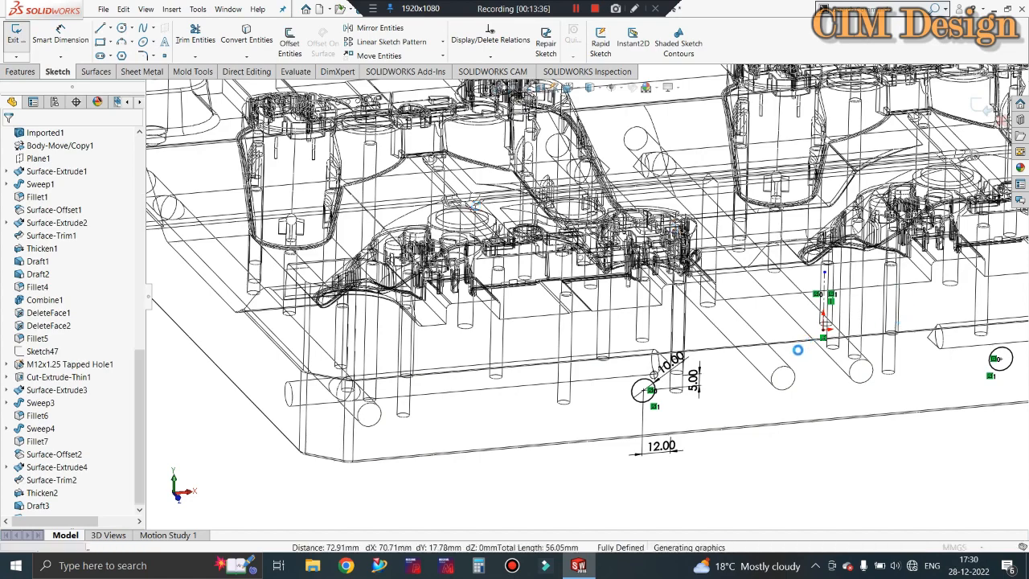
pyautogui.moveTo(621, 372); pyautogui.dragTo(619, 321, button='middle')
pyautogui.scroll(-1, 622, 323)
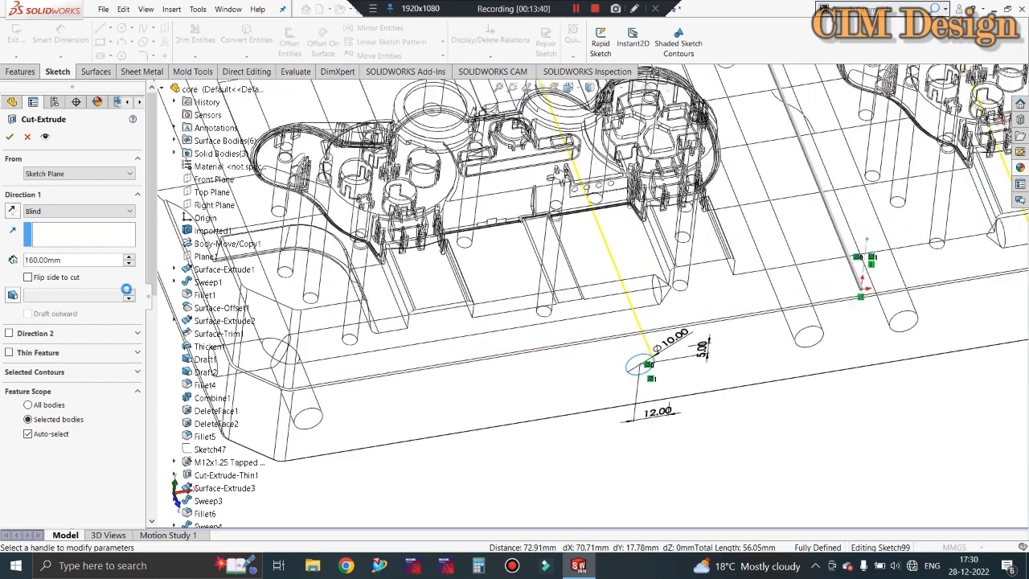
pyautogui.click(72, 258)
pyautogui.write('30')
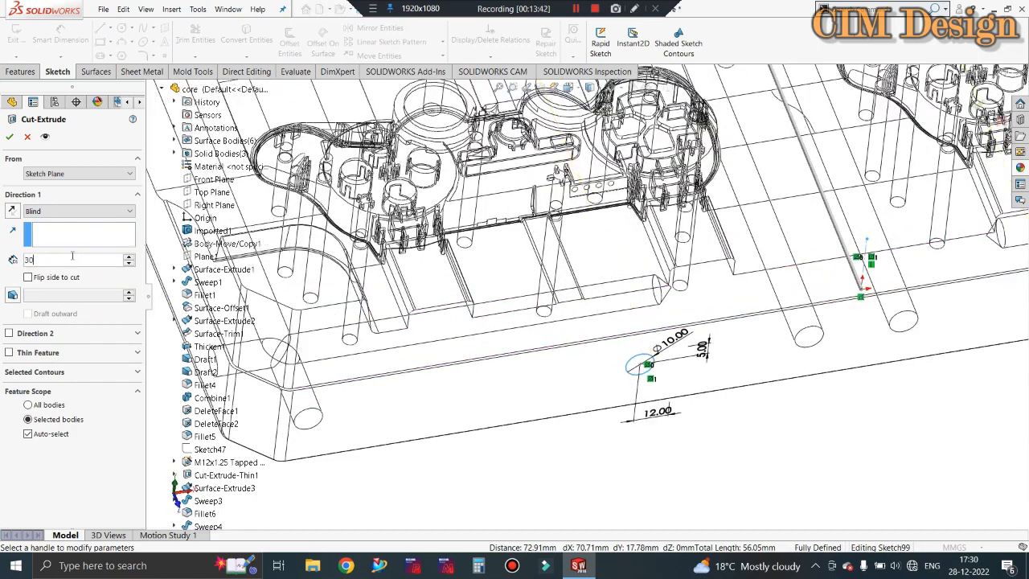
pyautogui.press('Return')
pyautogui.moveTo(625, 475); pyautogui.dragTo(608, 545, button='middle')
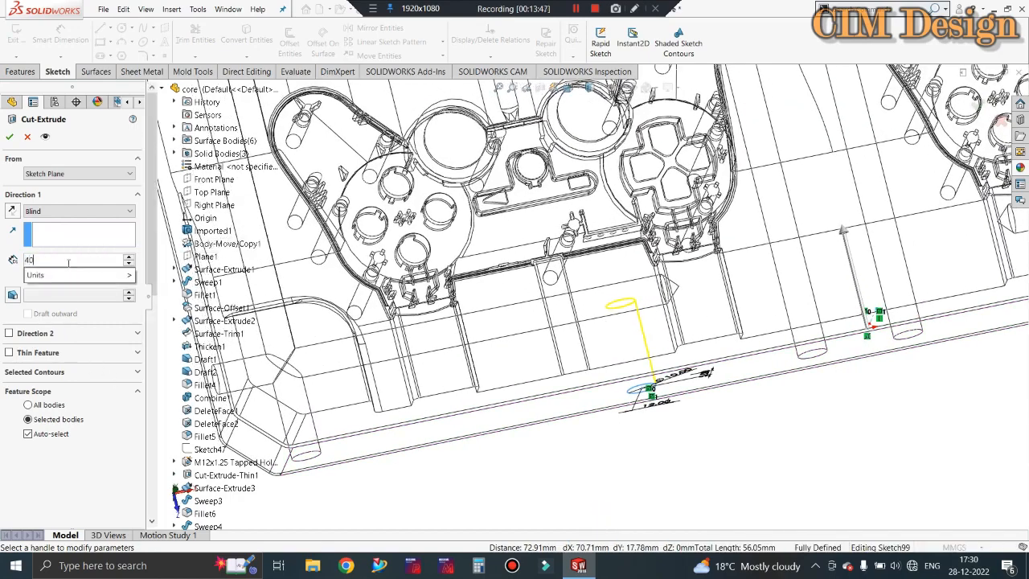
pyautogui.write('40')
pyautogui.press('Return')
pyautogui.click(11, 137)
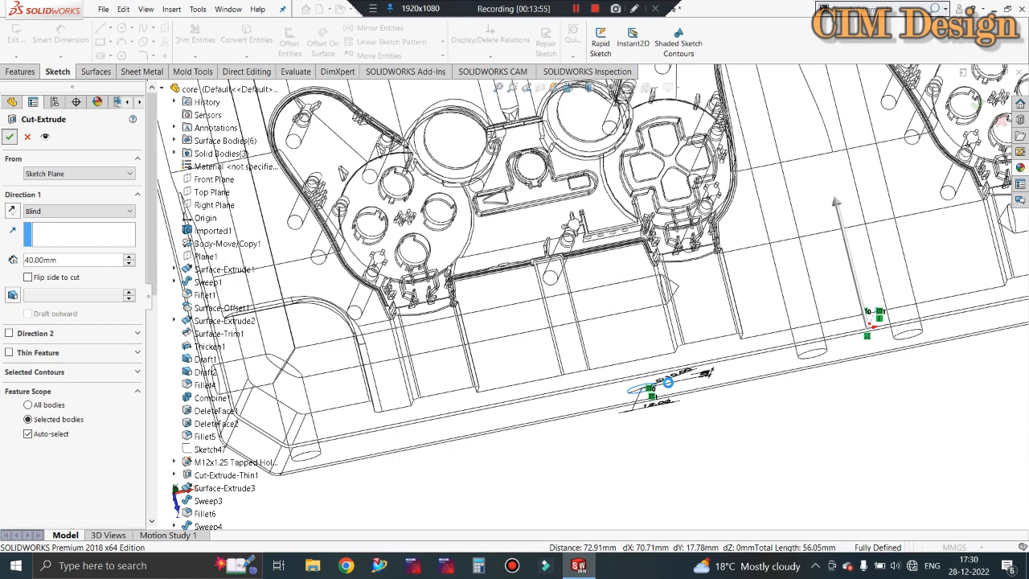
pyautogui.press('Return')
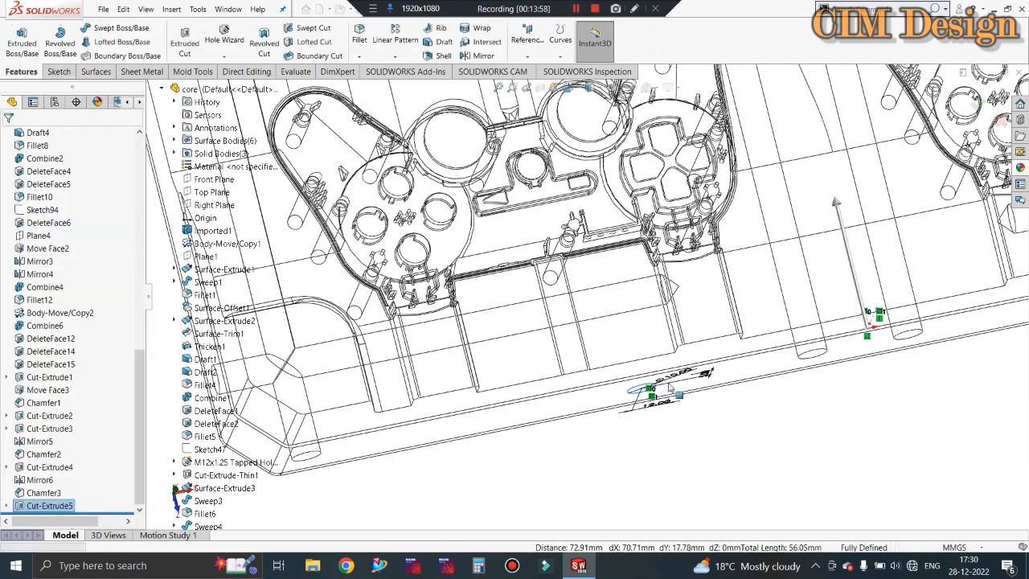
pyautogui.click(680, 459)
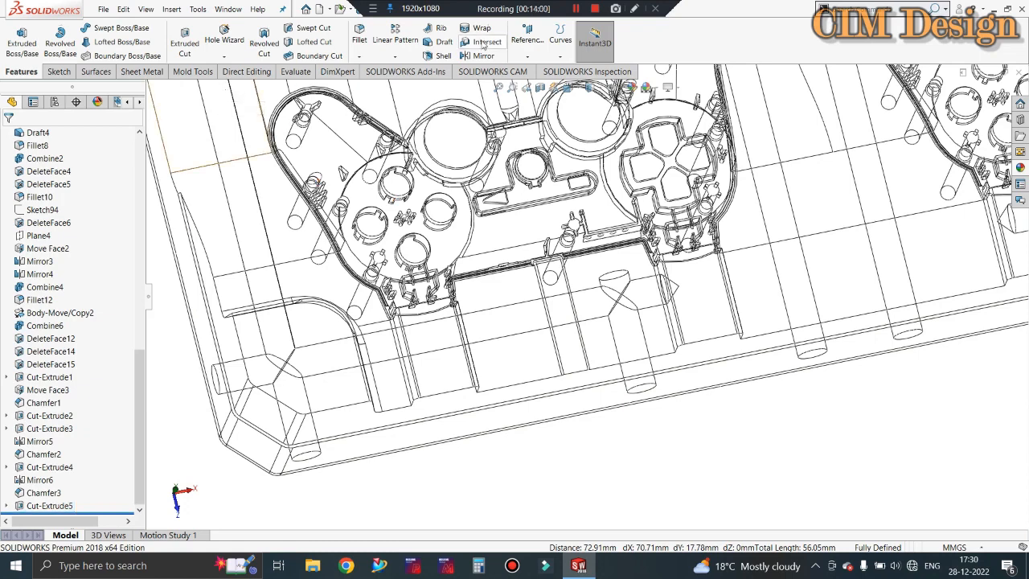
# Chamfer the inner end edges of both new blind holes at 5 mm and 45 degrees
pyautogui.click(356, 60)
pyautogui.click(372, 83)
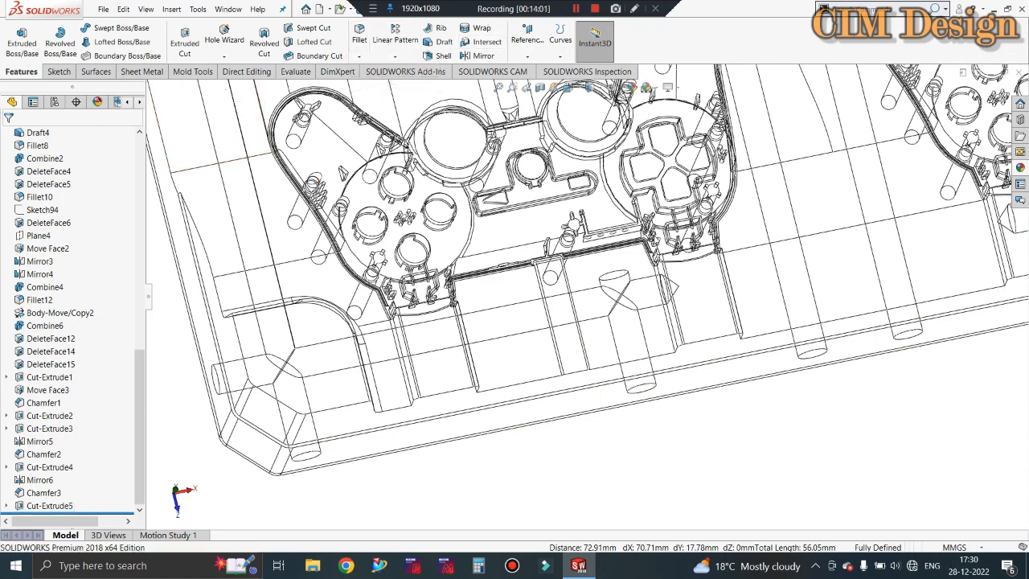
pyautogui.click(620, 277)
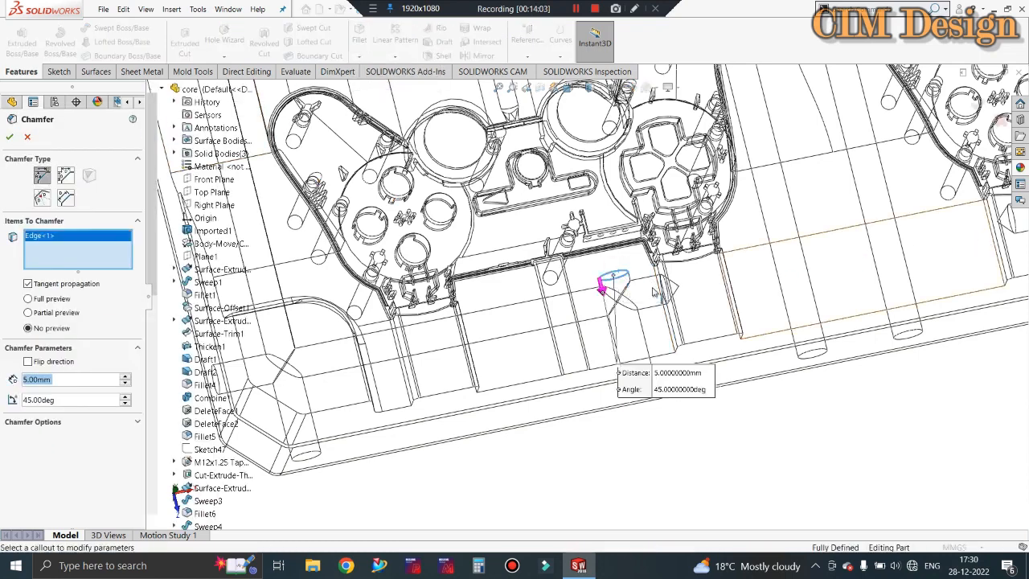
pyautogui.scroll(2, 632, 292)
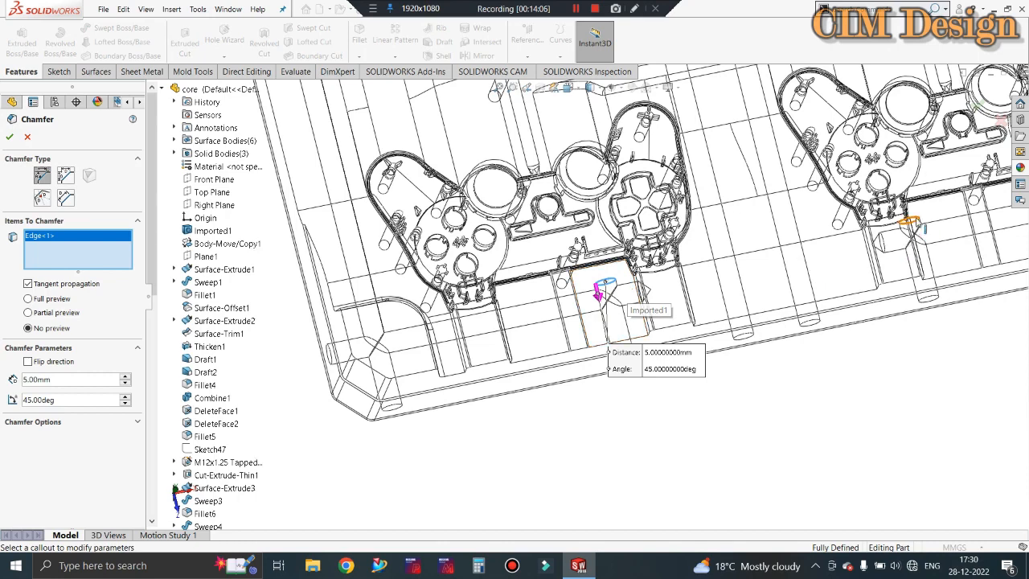
pyautogui.click(916, 227)
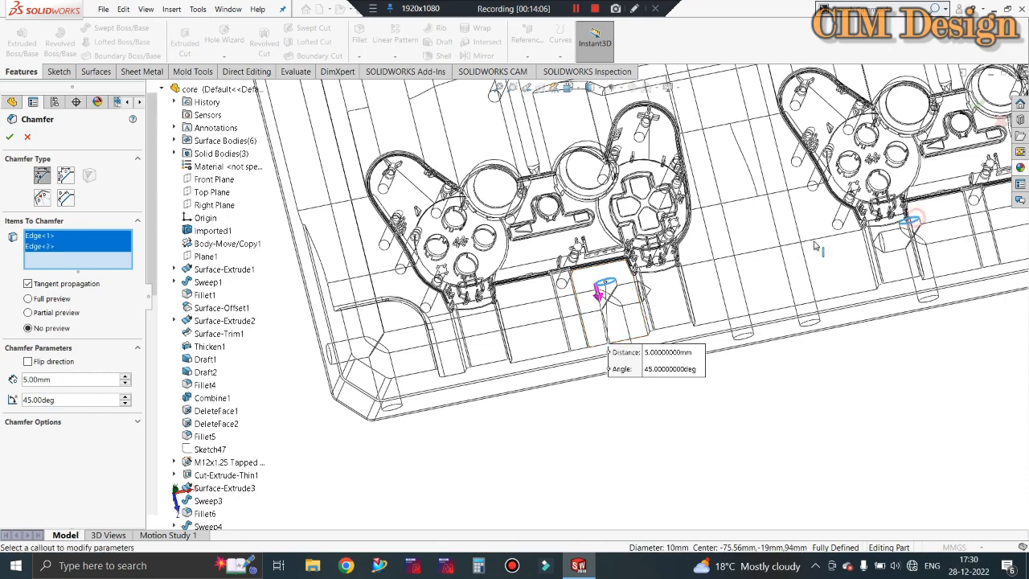
pyautogui.click(9, 137)
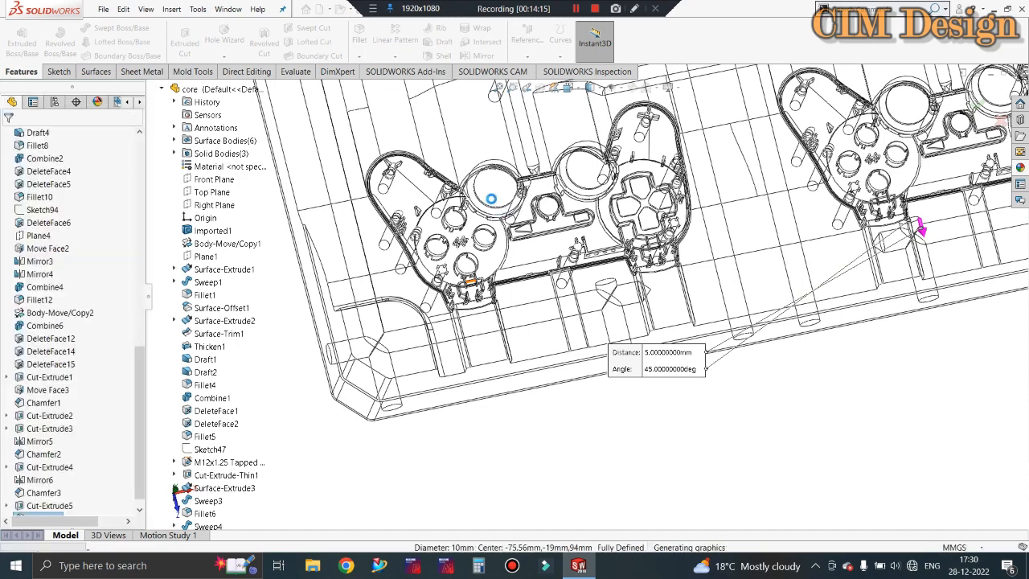
# Edit the cut-extrude of the two blind holes and set its depth to 45 mm
pyautogui.scroll(-1, 74, 493)
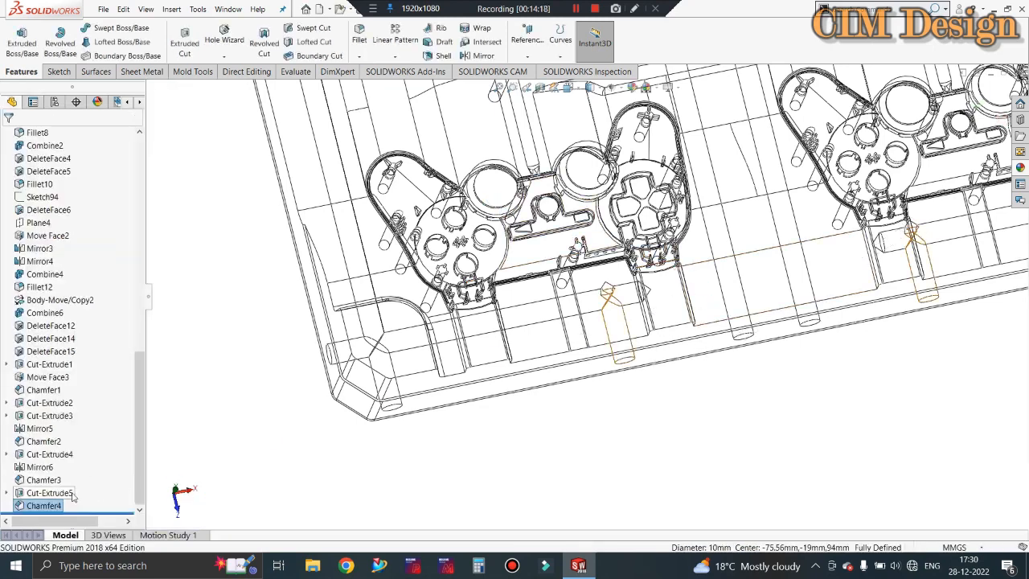
pyautogui.click(56, 494)
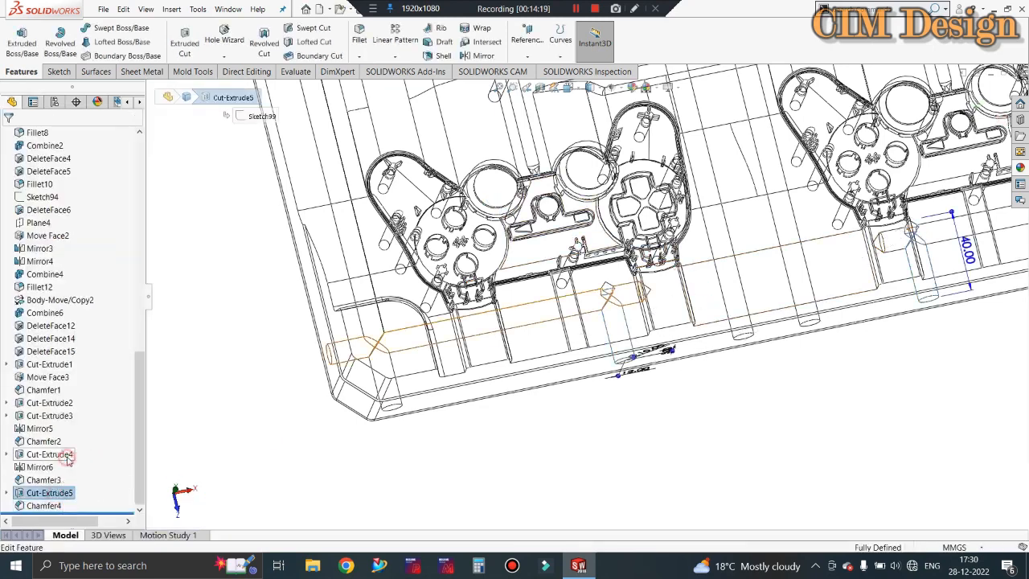
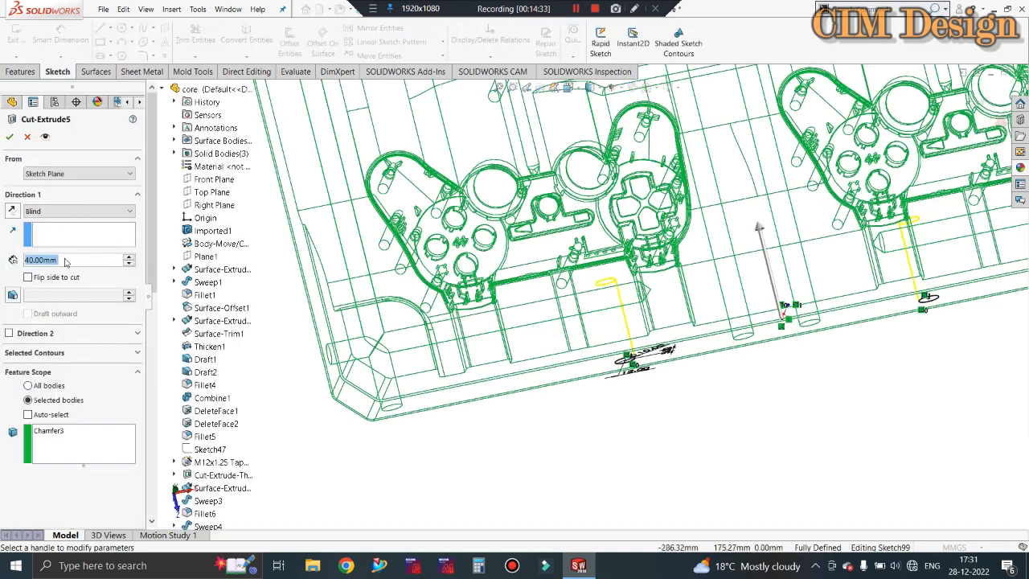
pyautogui.write('45')
pyautogui.press('Return')
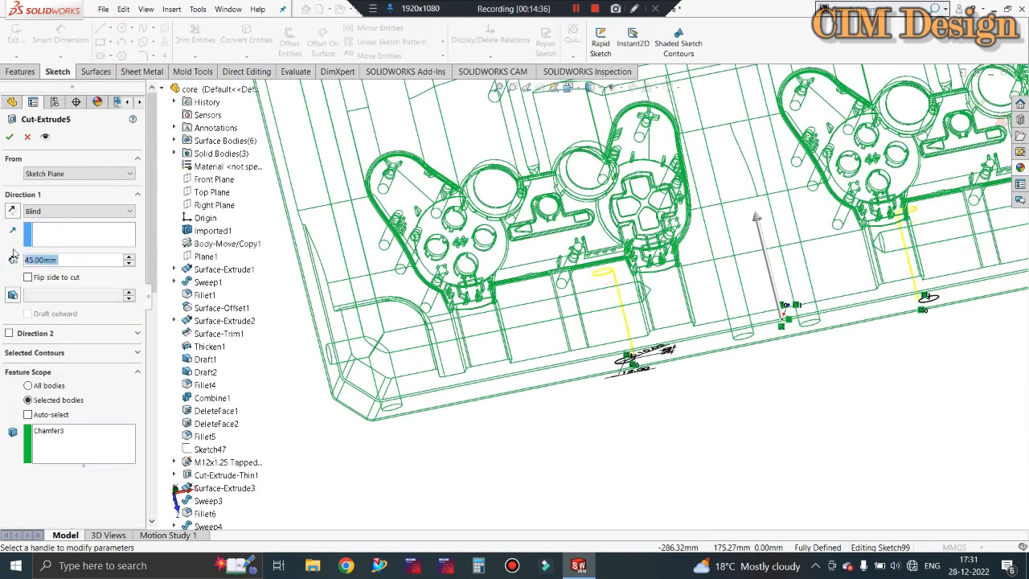
pyautogui.click(9, 137)
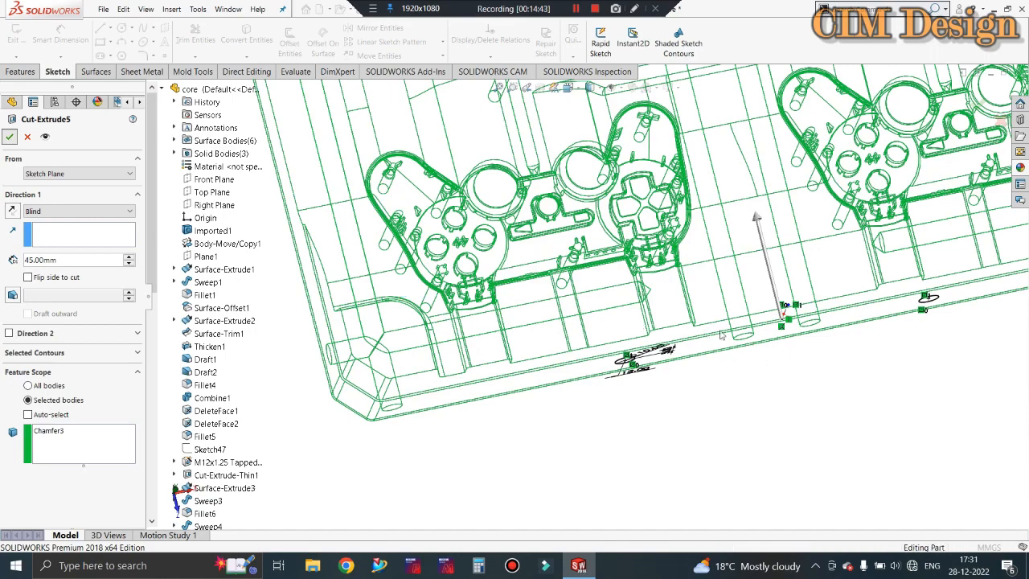
pyautogui.scroll(10, 679, 407)
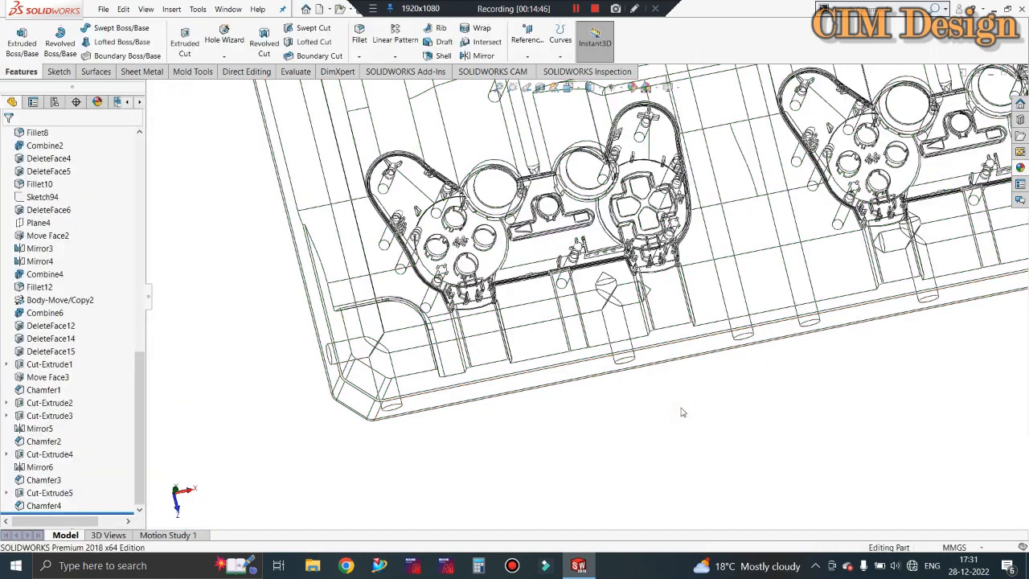
# Switch the core model's display style from wireframe to shaded with edges
pyautogui.moveTo(681, 352); pyautogui.dragTo(671, 402, button='middle')
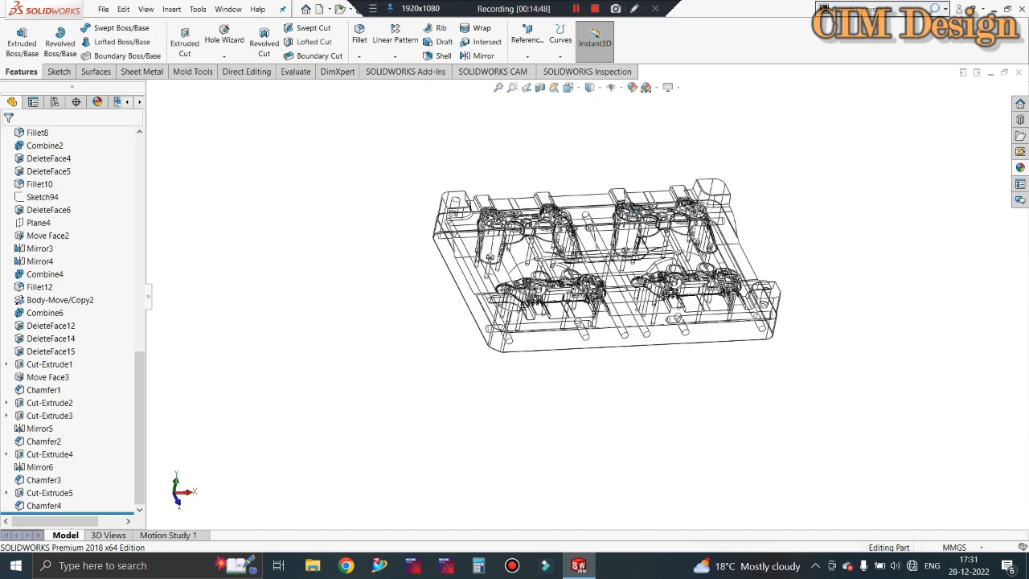
pyautogui.click(600, 94)
pyautogui.click(593, 105)
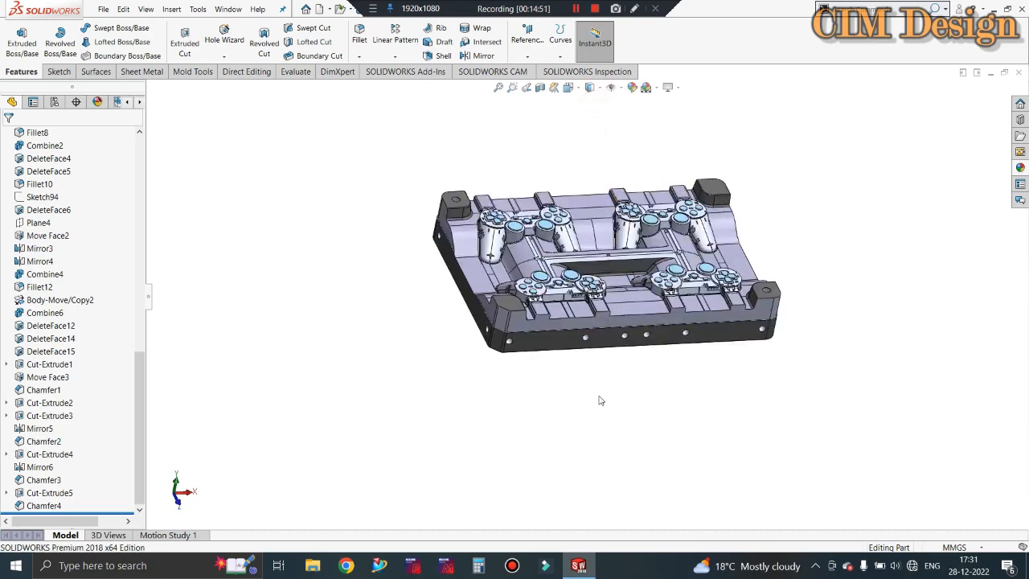
# Start a sketch on the front side face of the core block and draw an 11.8 mm circle concentric with the second hole from the left corner
pyautogui.scroll(-5, 587, 330)
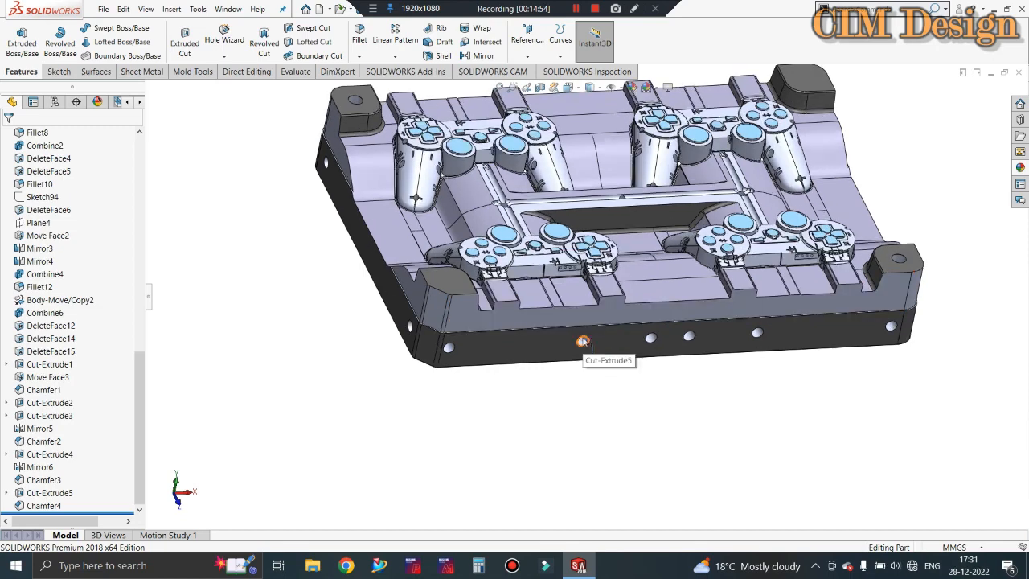
pyautogui.moveTo(739, 357)
pyautogui.mouseDown(button='middle')
pyautogui.moveTo(714, 381)
pyautogui.moveTo(587, 371)
pyautogui.mouseUp(button='middle')
pyautogui.scroll(-2, 587, 371)
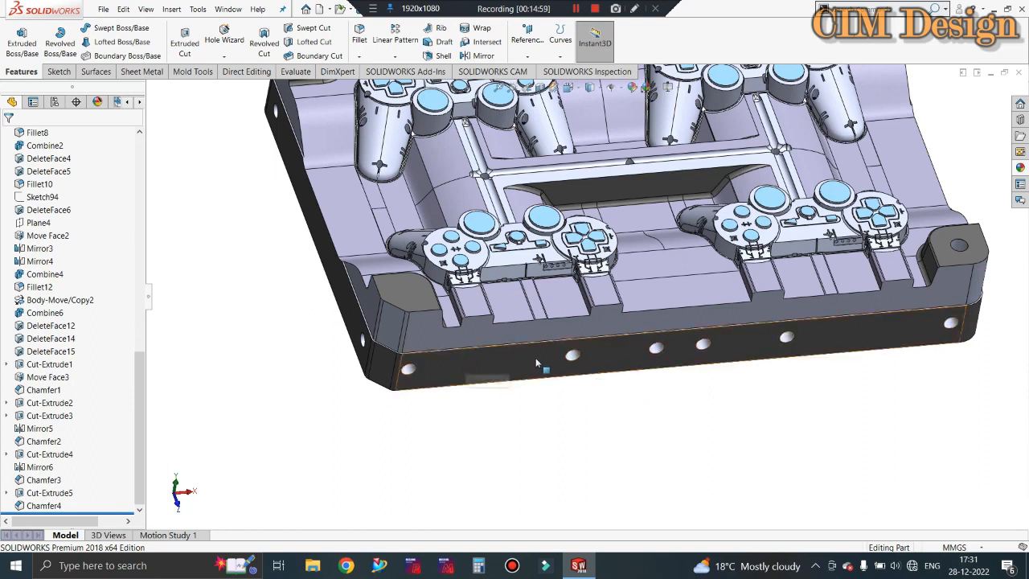
pyautogui.click(64, 72)
pyautogui.click(16, 37)
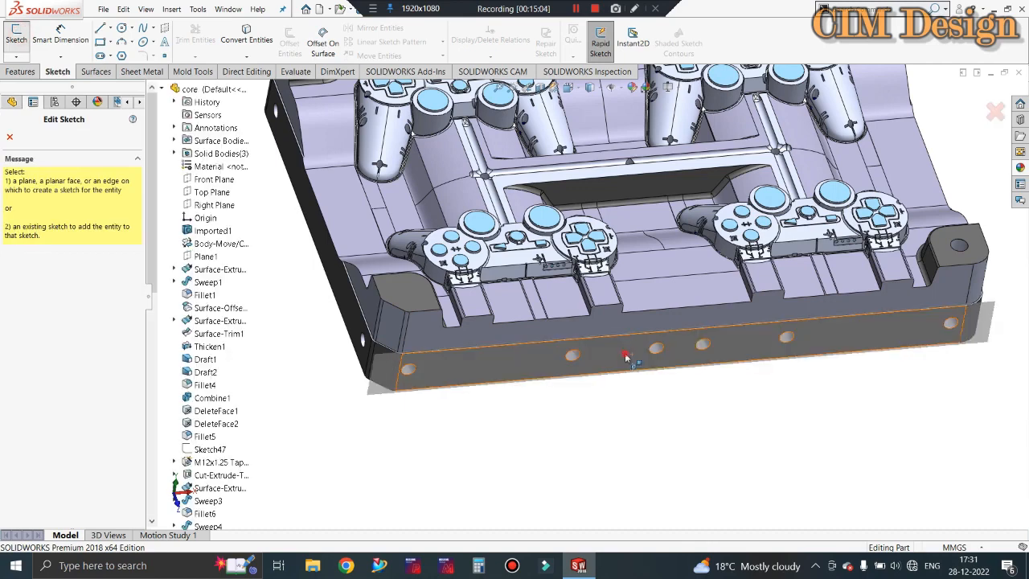
pyautogui.click(491, 344)
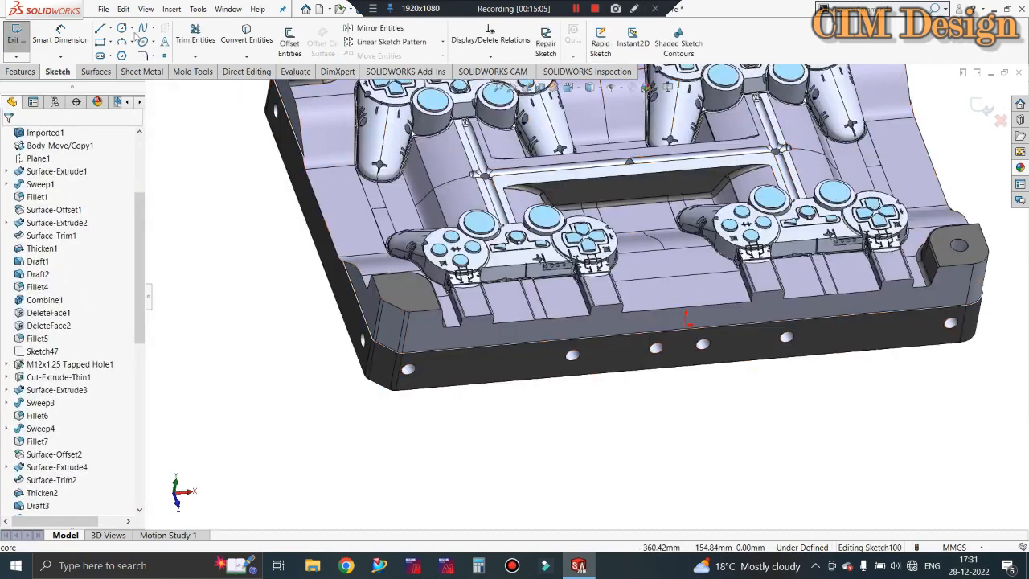
pyautogui.click(122, 29)
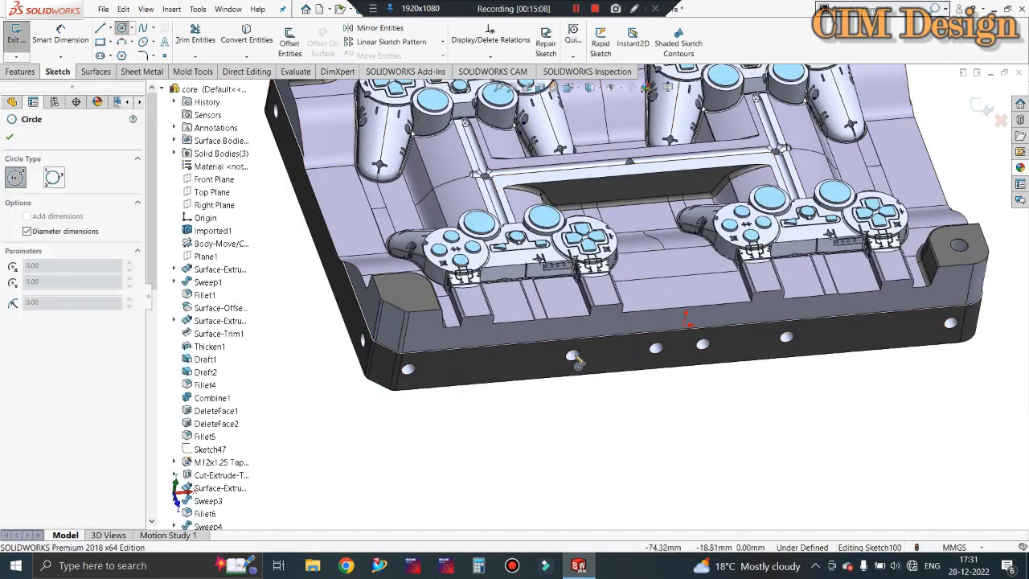
pyautogui.scroll(-5, 572, 357)
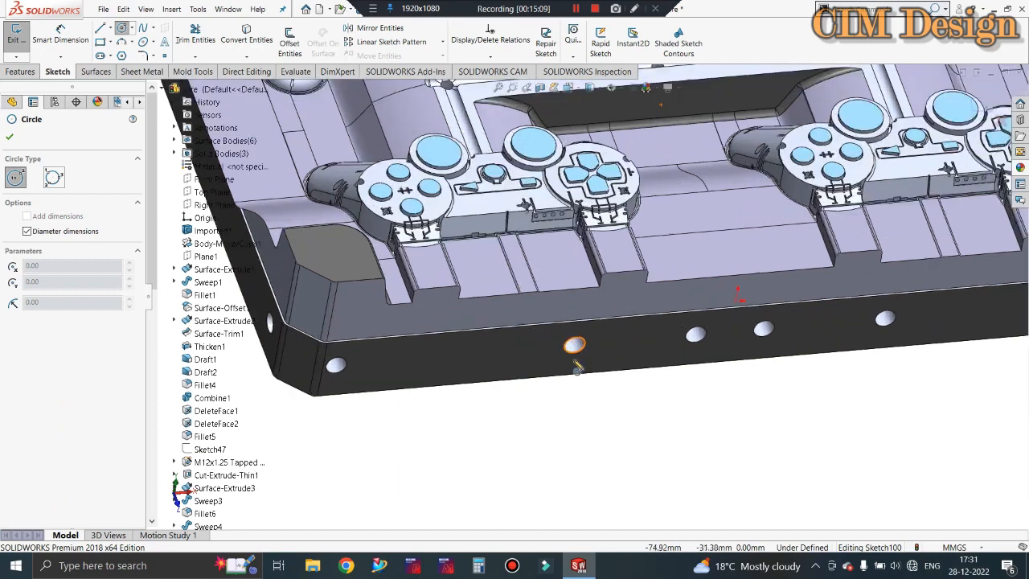
pyautogui.click(578, 321)
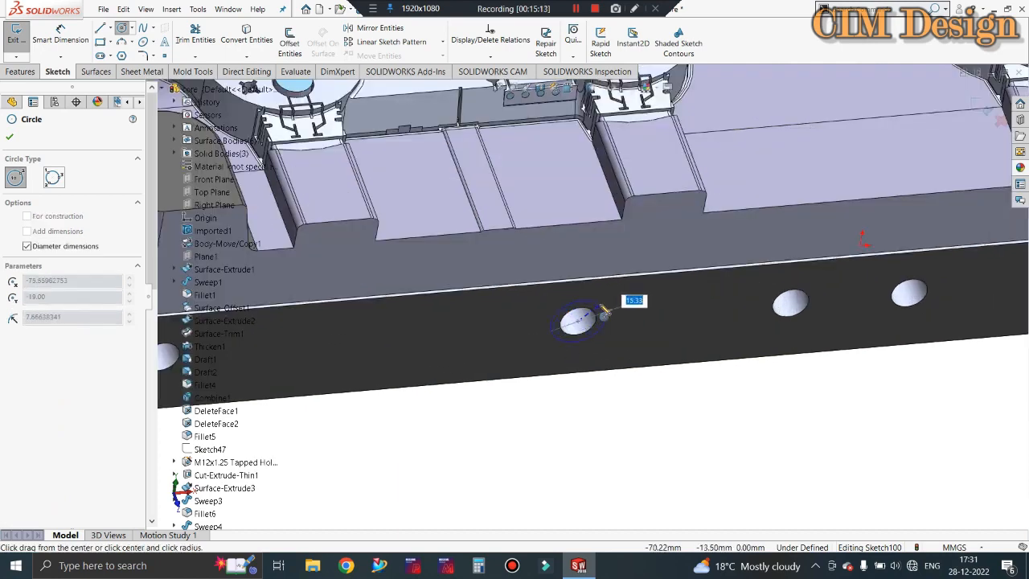
pyautogui.write('11.8')
pyautogui.press('Return')
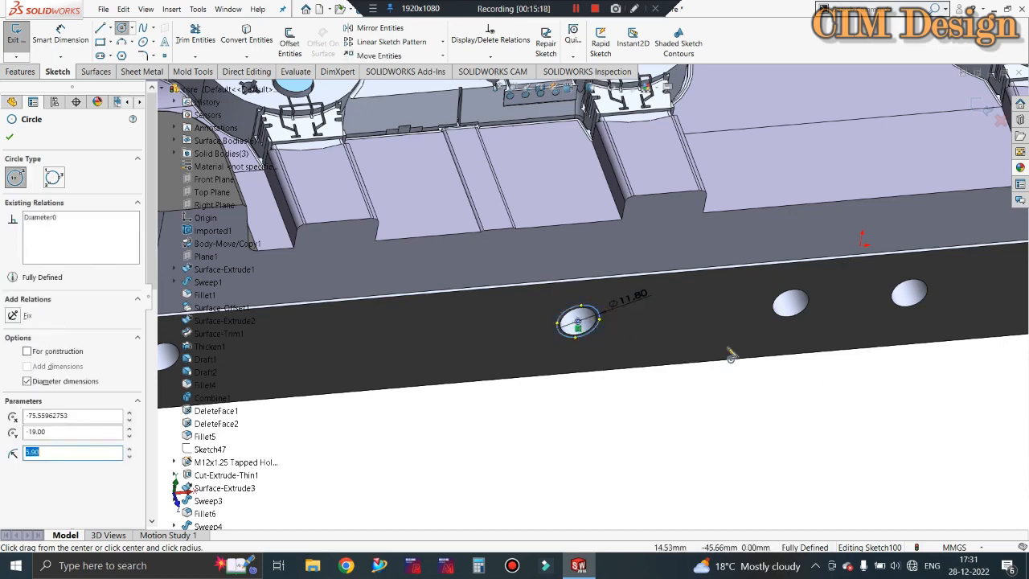
pyautogui.scroll(1, 724, 346)
pyautogui.press('Escape')
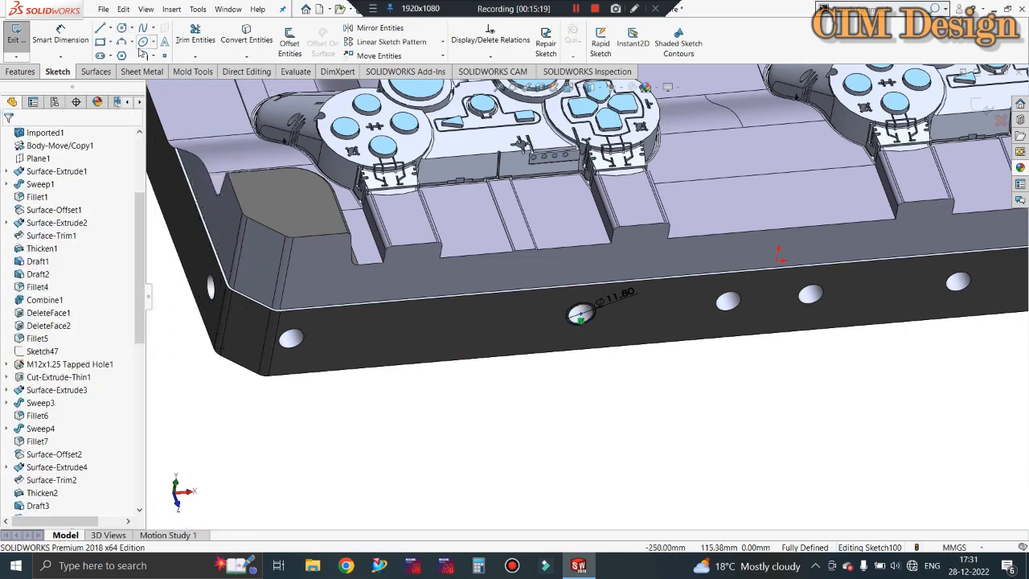
# Draw a vertical construction centerline upward from the sketch origin
pyautogui.click(110, 28)
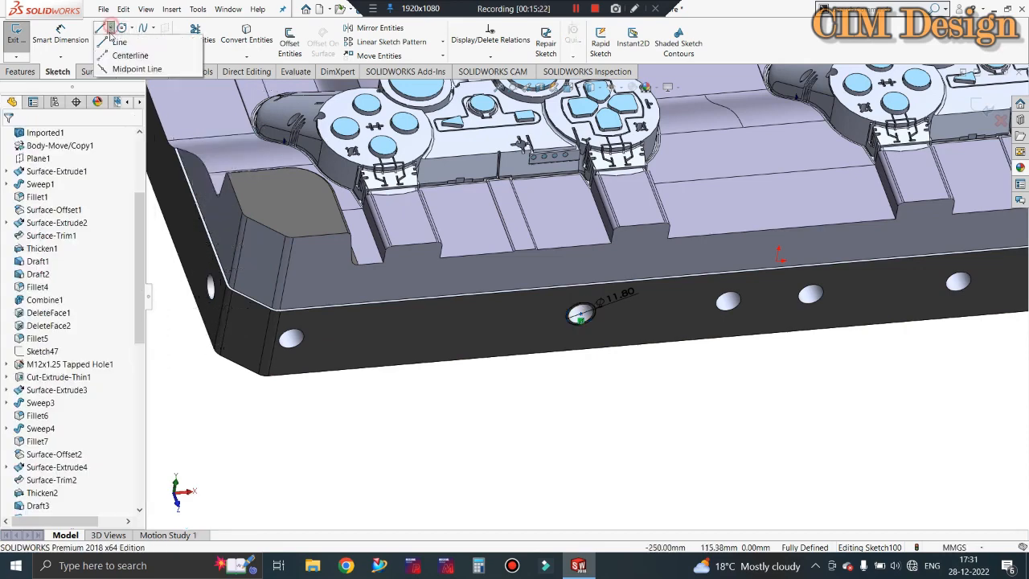
pyautogui.click(118, 52)
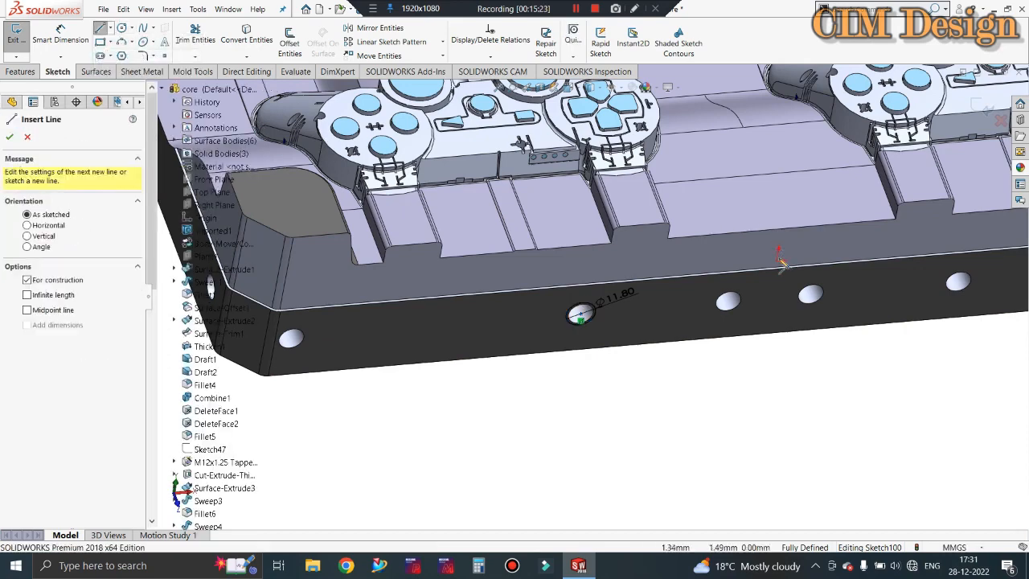
pyautogui.click(777, 261)
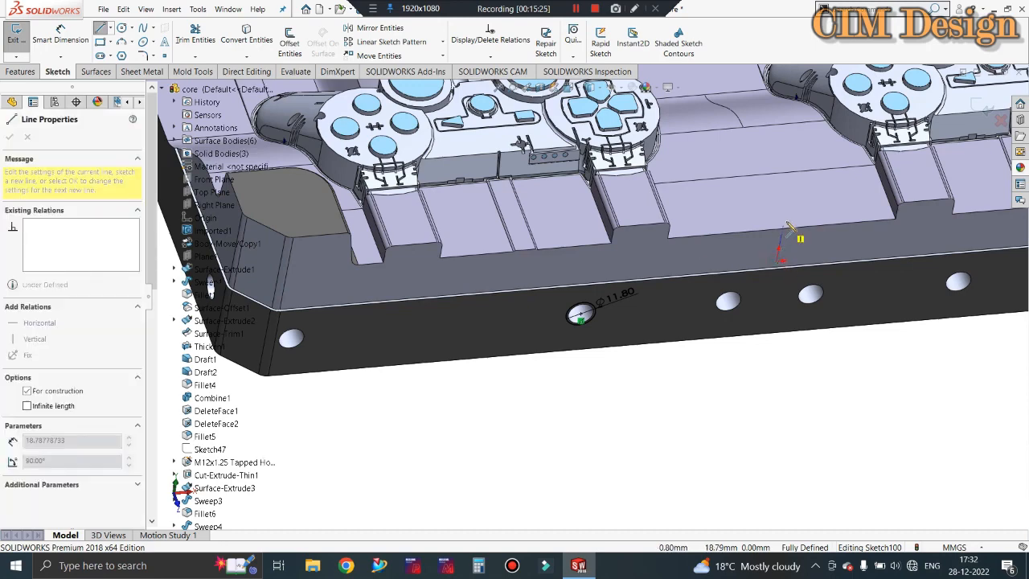
pyautogui.click(784, 221)
pyautogui.press('Escape')
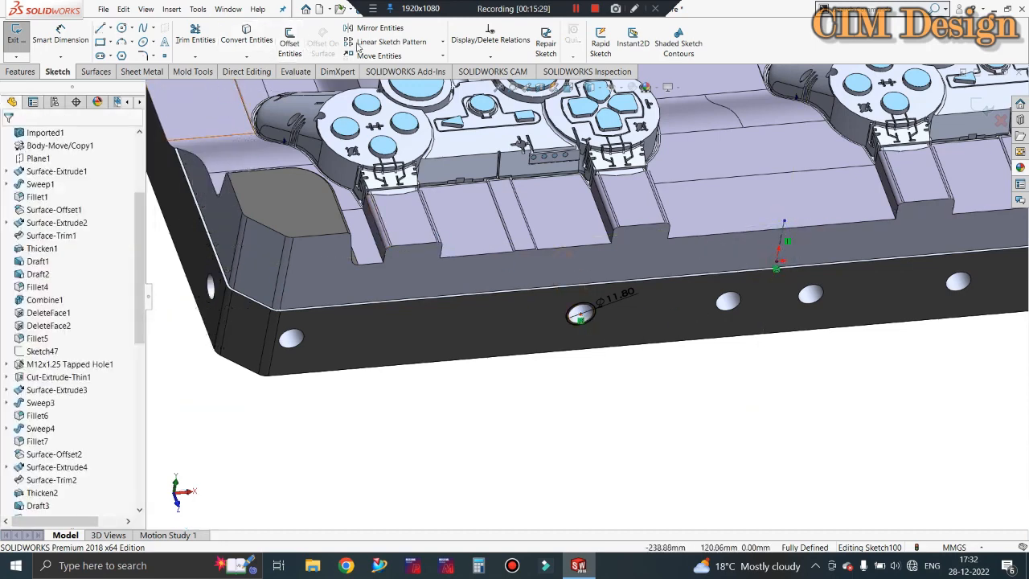
# Mirror the 11.8 mm circle about the vertical centerline, keeping the original
pyautogui.click(381, 29)
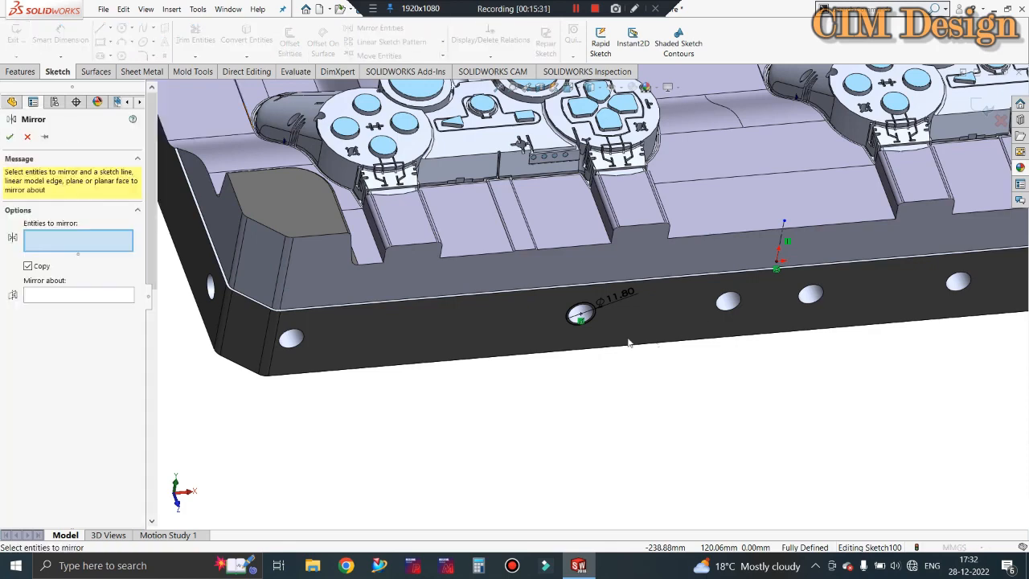
pyautogui.click(587, 308)
pyautogui.click(74, 296)
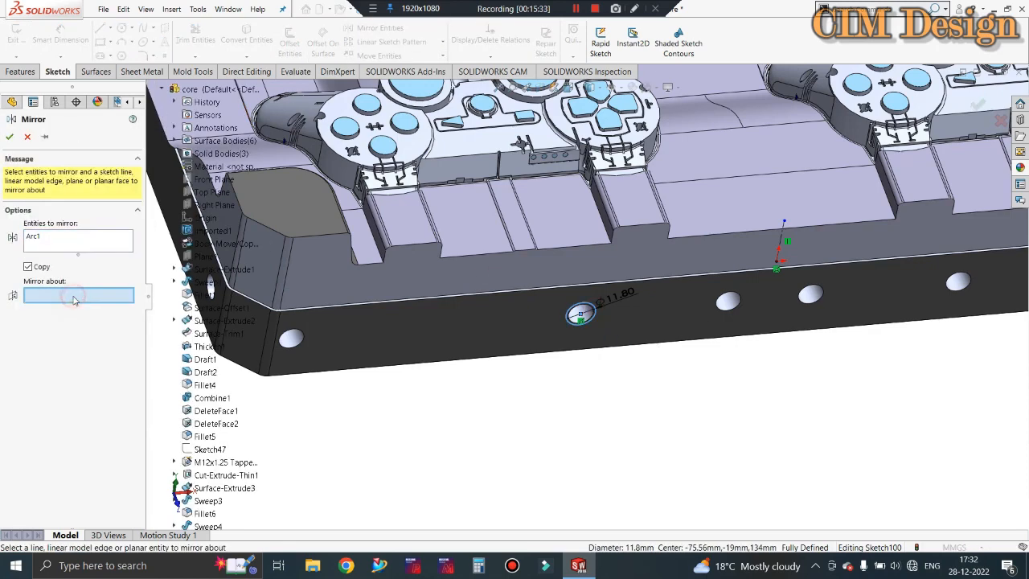
pyautogui.click(784, 235)
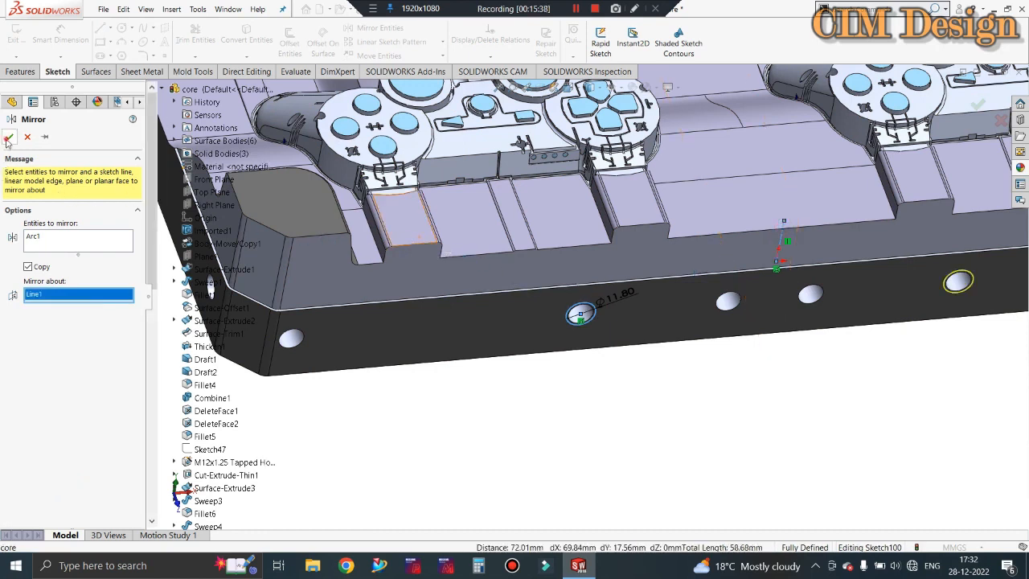
pyautogui.press('Return')
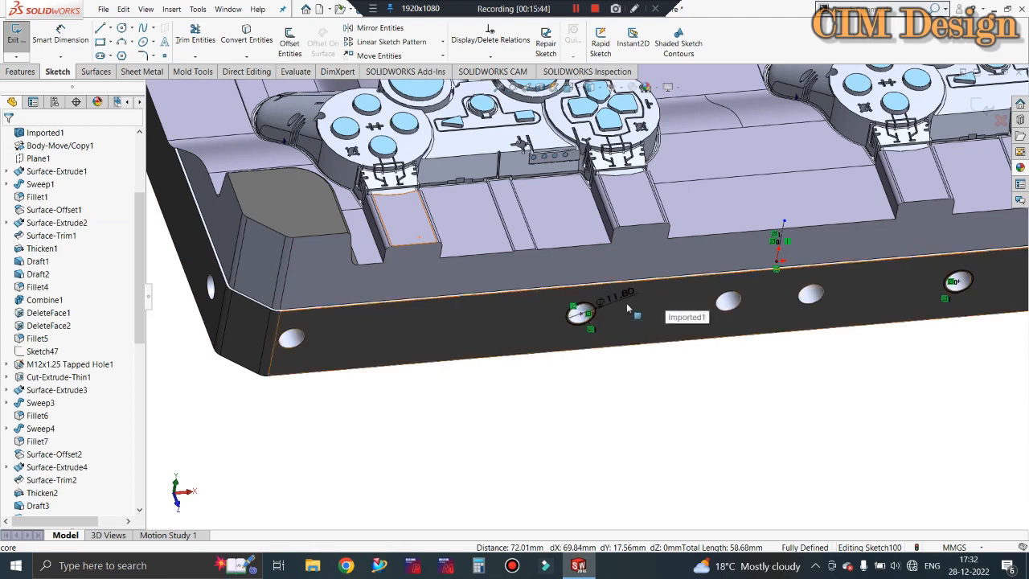
# Draw another 11.8 mm circle concentric with the hole just left of the centerline
pyautogui.scroll(-2, 747, 251)
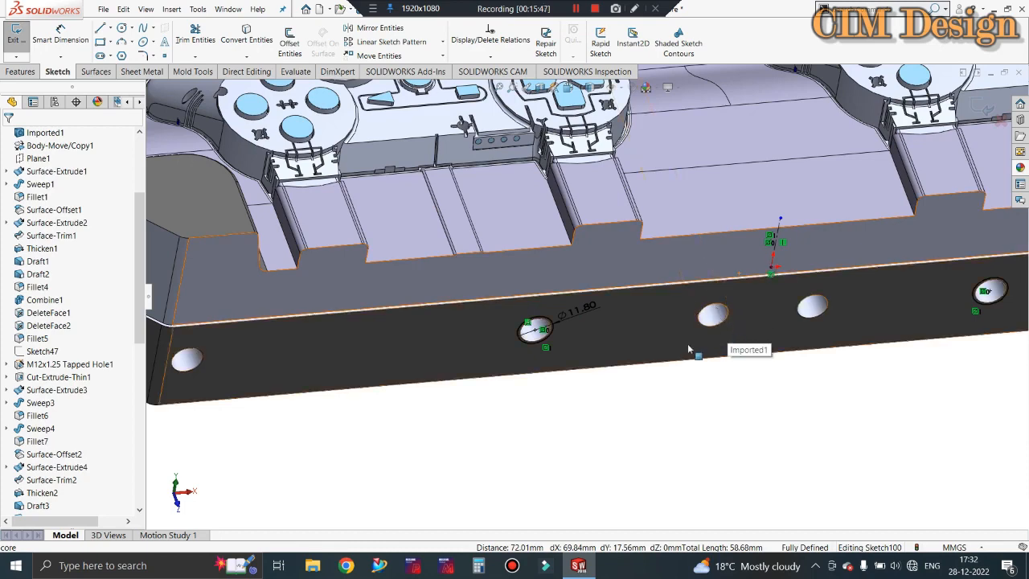
pyautogui.moveTo(688, 347); pyautogui.dragTo(584, 325, button='middle')
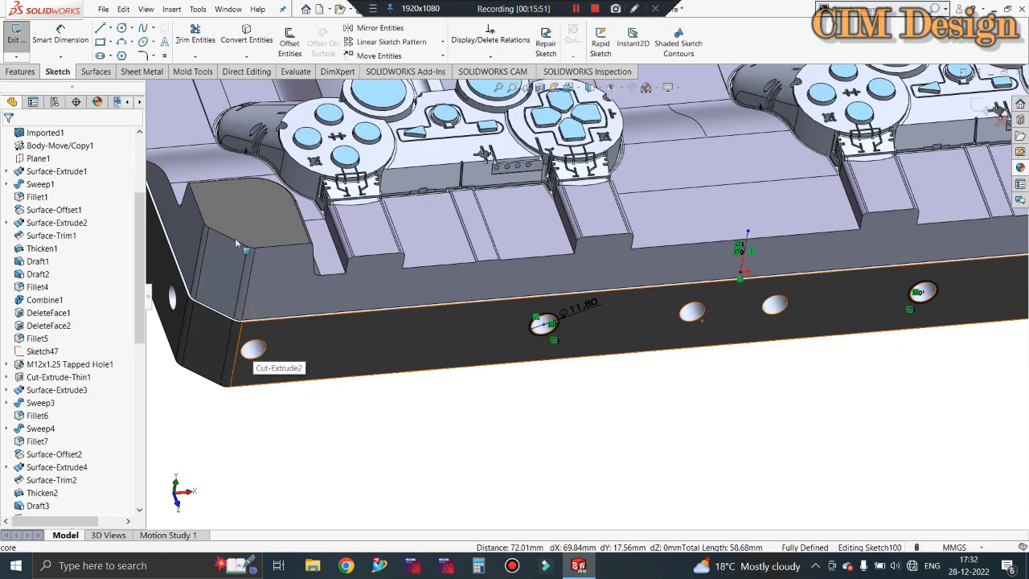
pyautogui.click(122, 29)
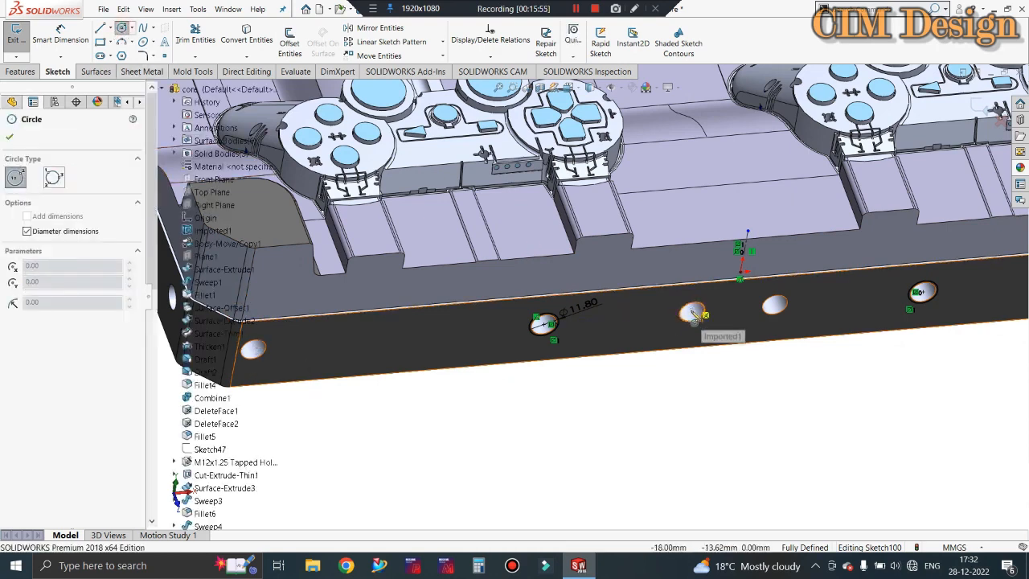
pyautogui.click(699, 312)
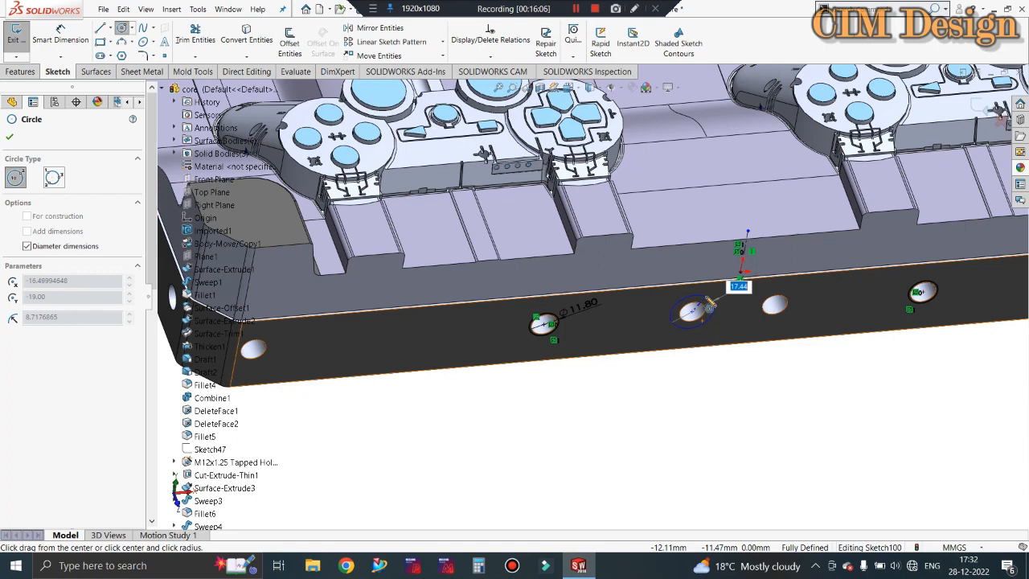
pyautogui.write('11.8')
pyautogui.press('Return')
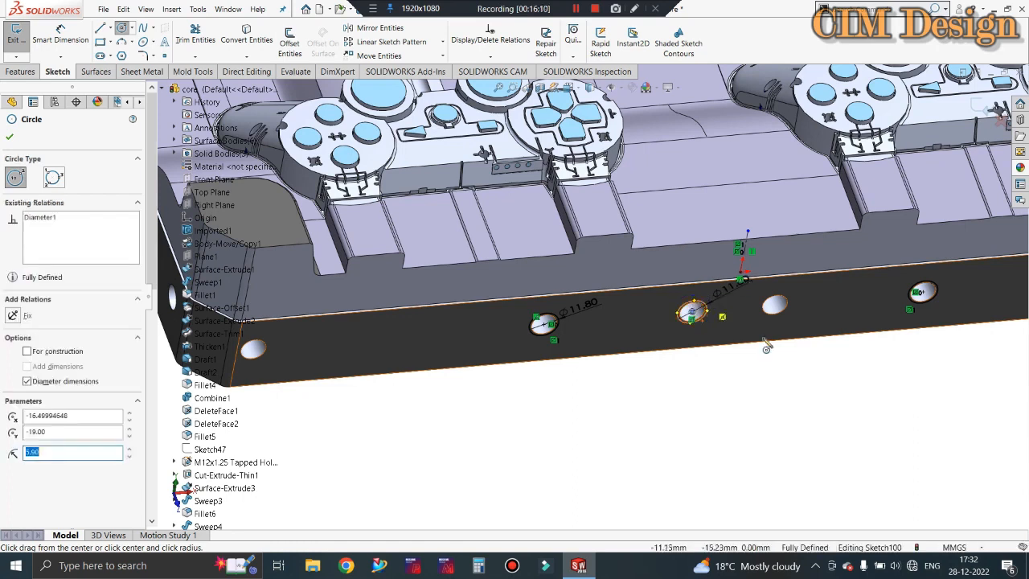
pyautogui.press('Escape')
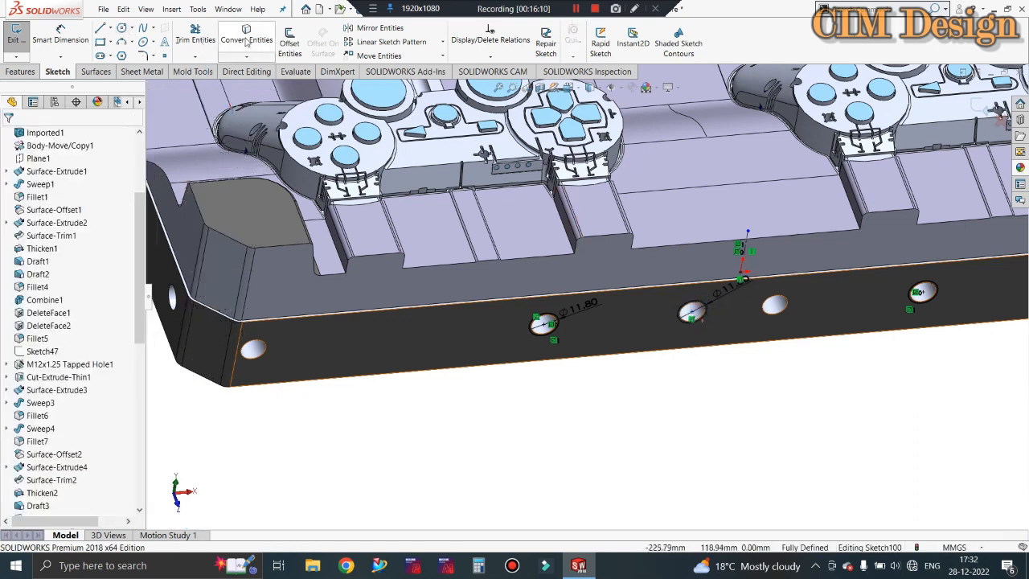
# Mirror the circle nearest the centerline about that centerline onto the matching hole, keeping the original
pyautogui.click(378, 28)
pyautogui.click(692, 312)
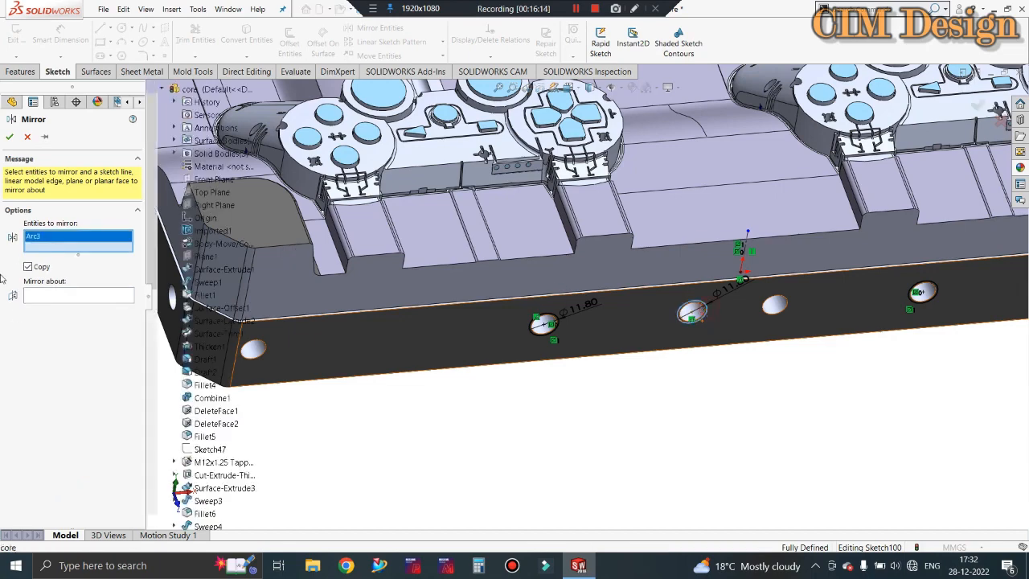
pyautogui.click(67, 295)
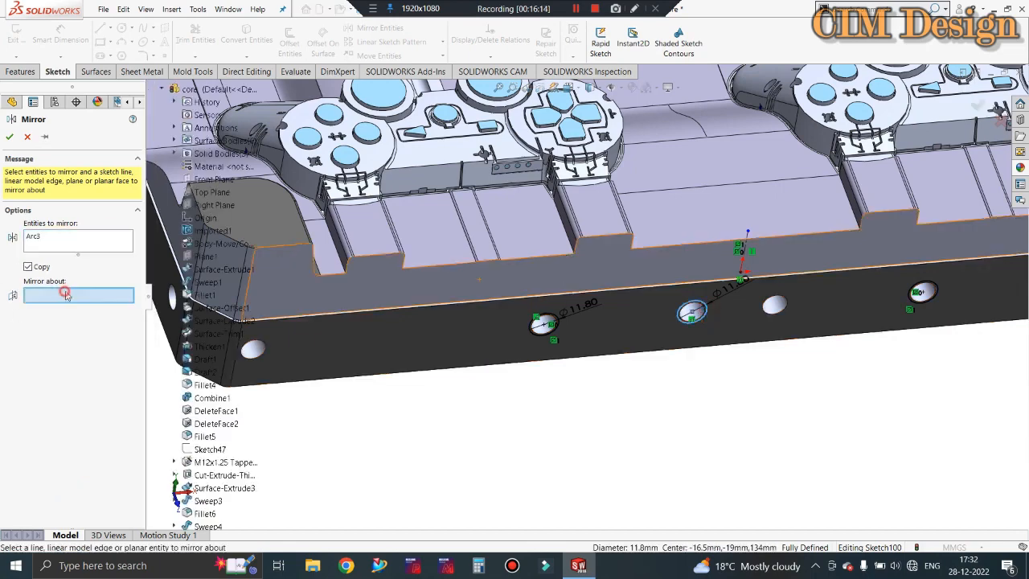
pyautogui.click(747, 245)
pyautogui.click(9, 137)
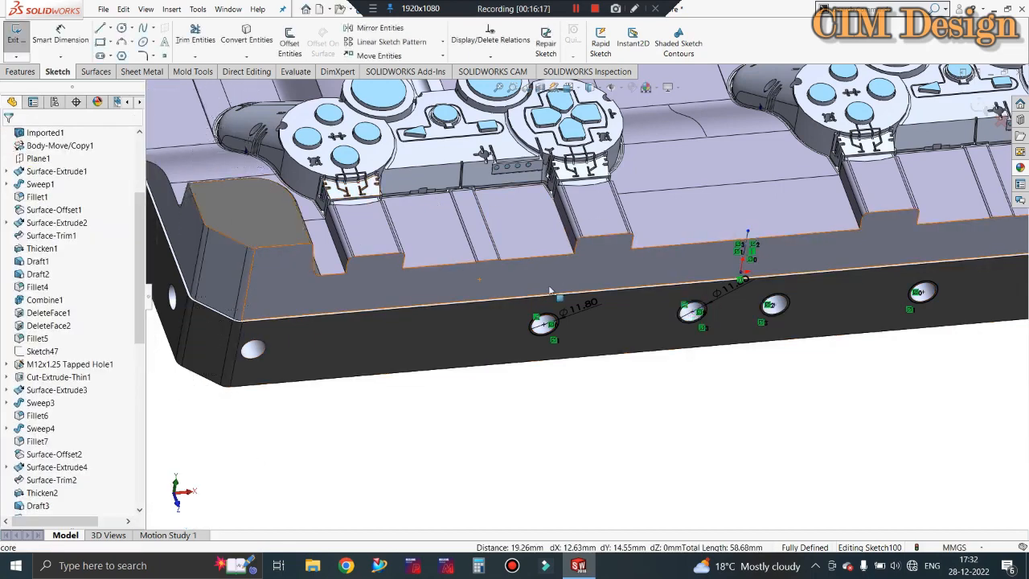
# Draw a 12 mm circle concentric with the outermost hole near the left corner of the side face
pyautogui.click(120, 28)
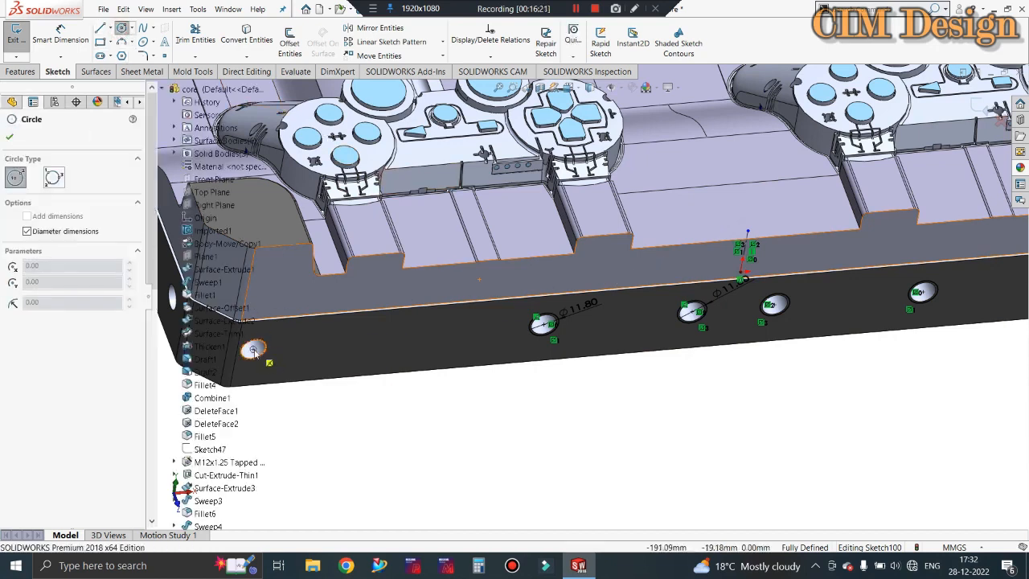
pyautogui.click(253, 349)
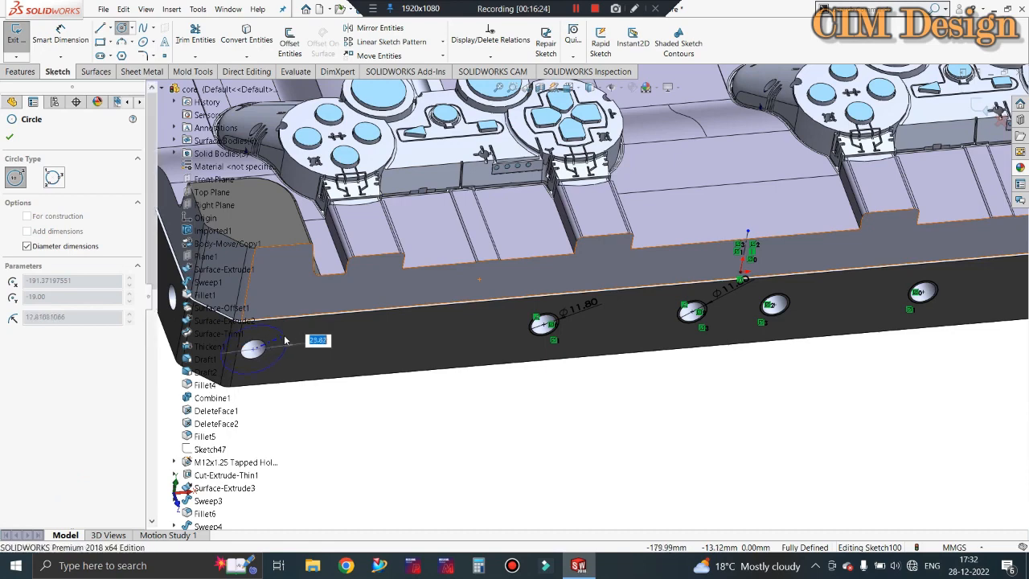
pyautogui.write('12')
pyautogui.press('Return')
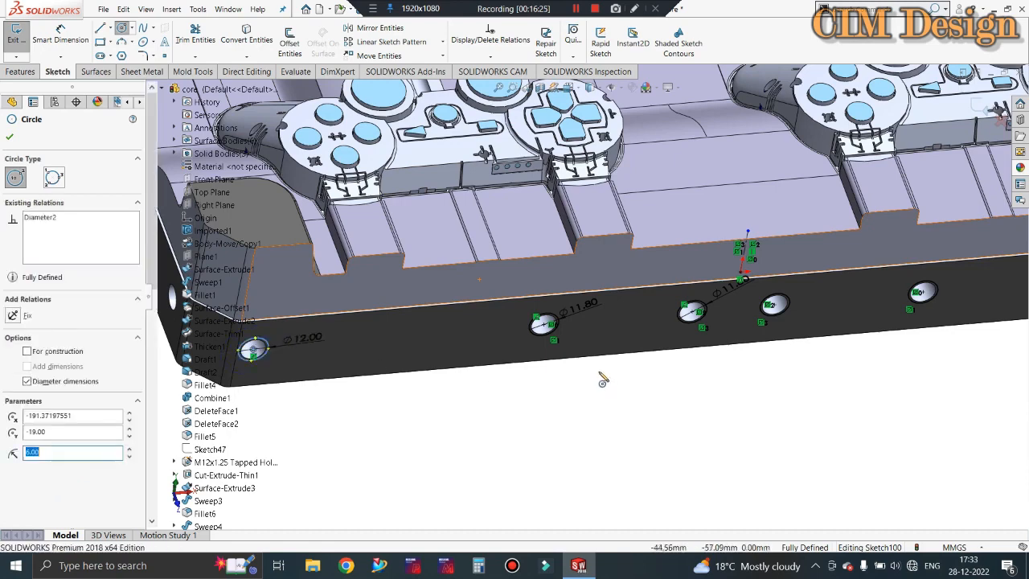
# Draw a 12 mm circle concentric with the outermost hole near the right corner and exit the sketch
pyautogui.scroll(2, 603, 379)
pyautogui.scroll(1, 599, 372)
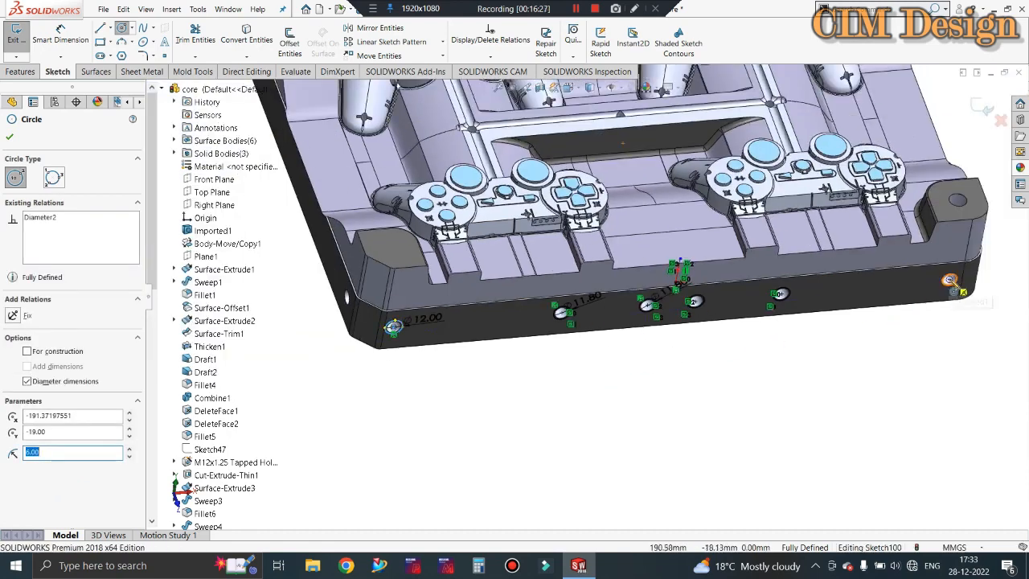
pyautogui.click(951, 280)
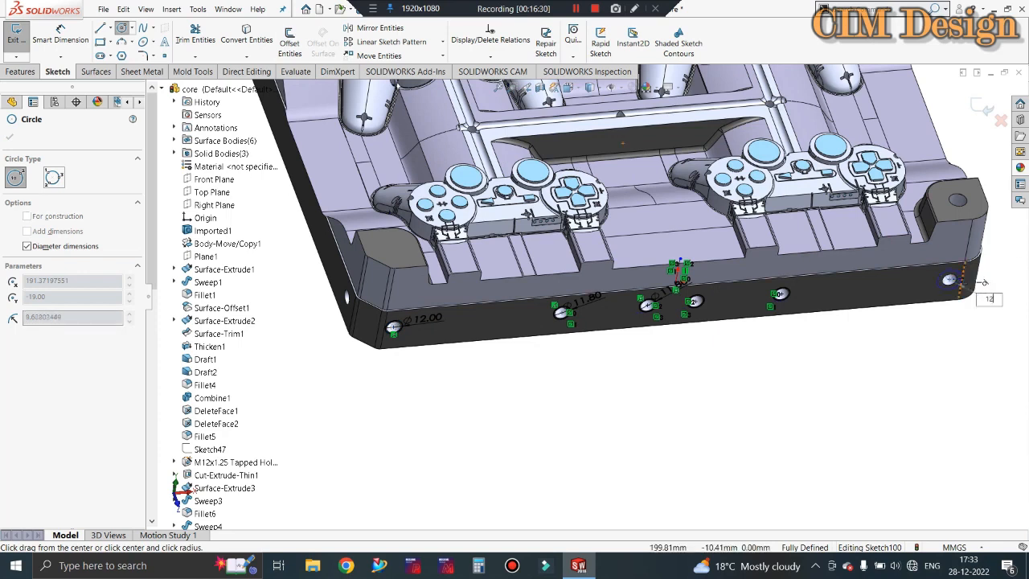
pyautogui.write('12')
pyautogui.press('Return')
pyautogui.click(16, 36)
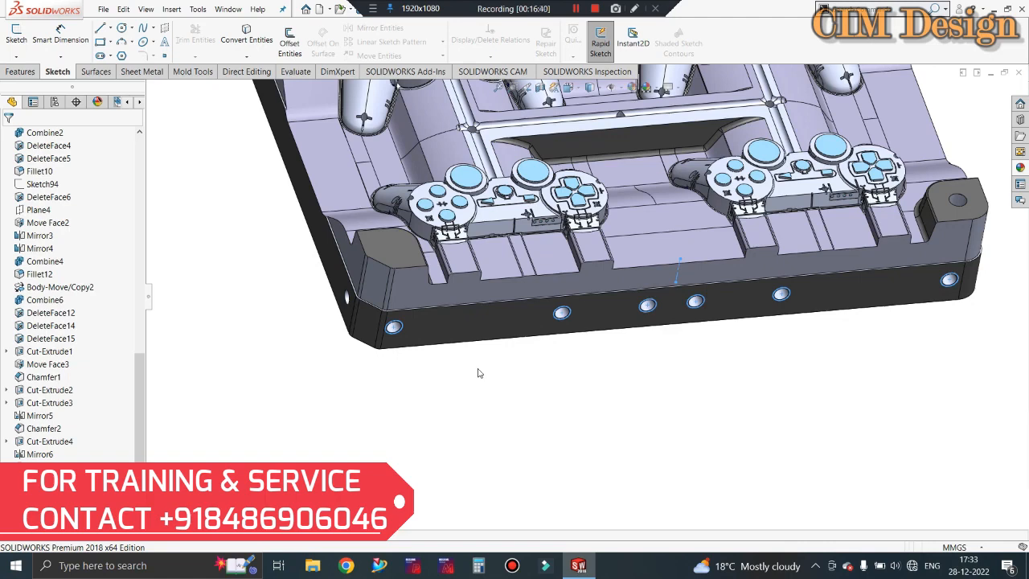
# Cut-extrude the six side-face circles to a blind depth of 12 mm
pyautogui.click(37, 72)
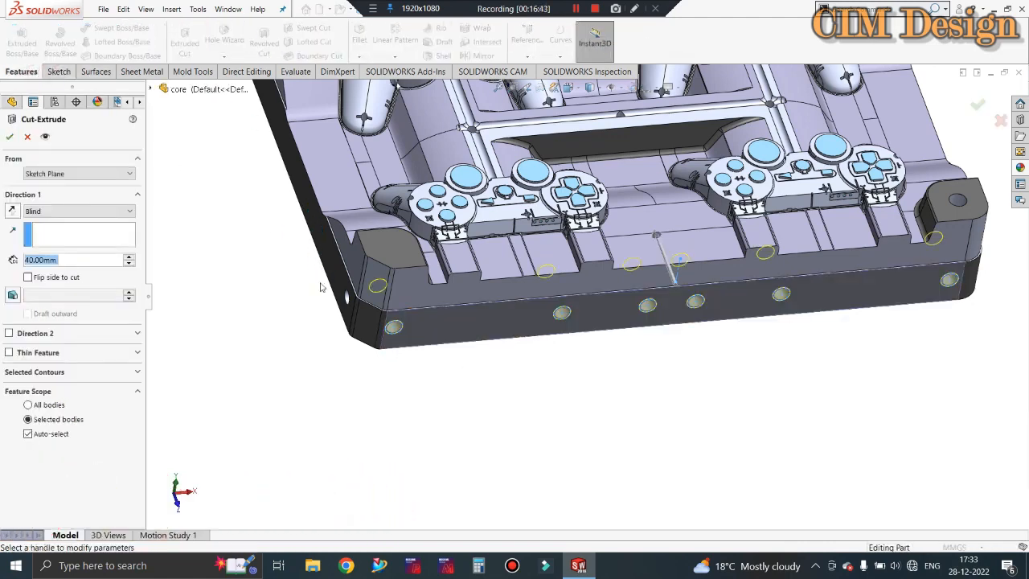
pyautogui.write('12')
pyautogui.press('Return')
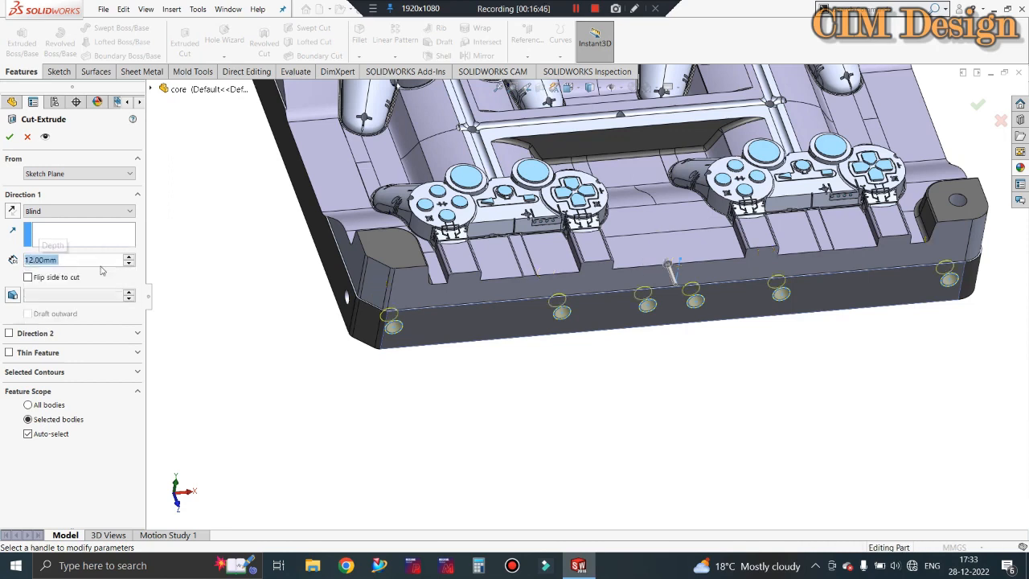
pyautogui.click(9, 138)
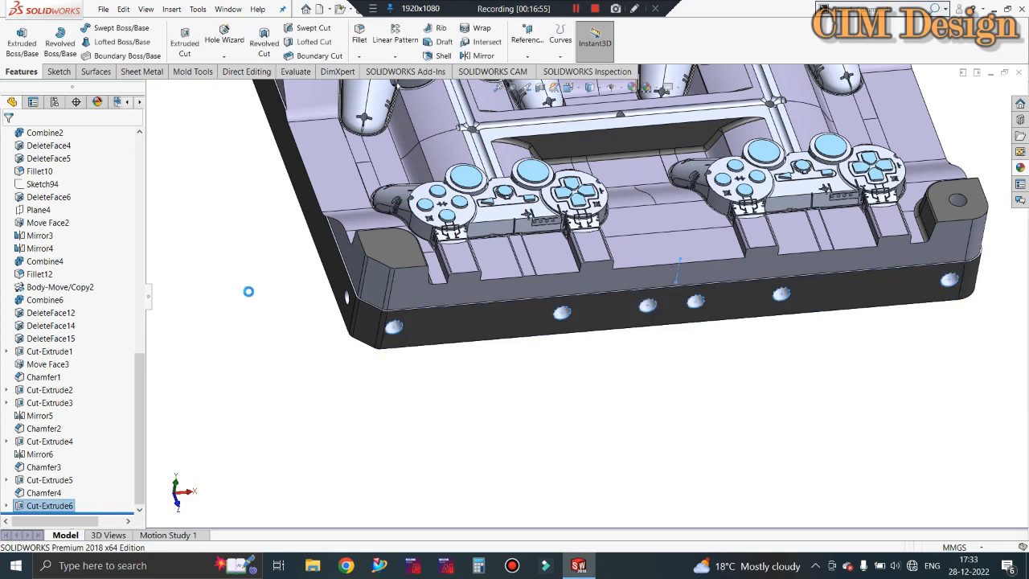
pyautogui.click(248, 292)
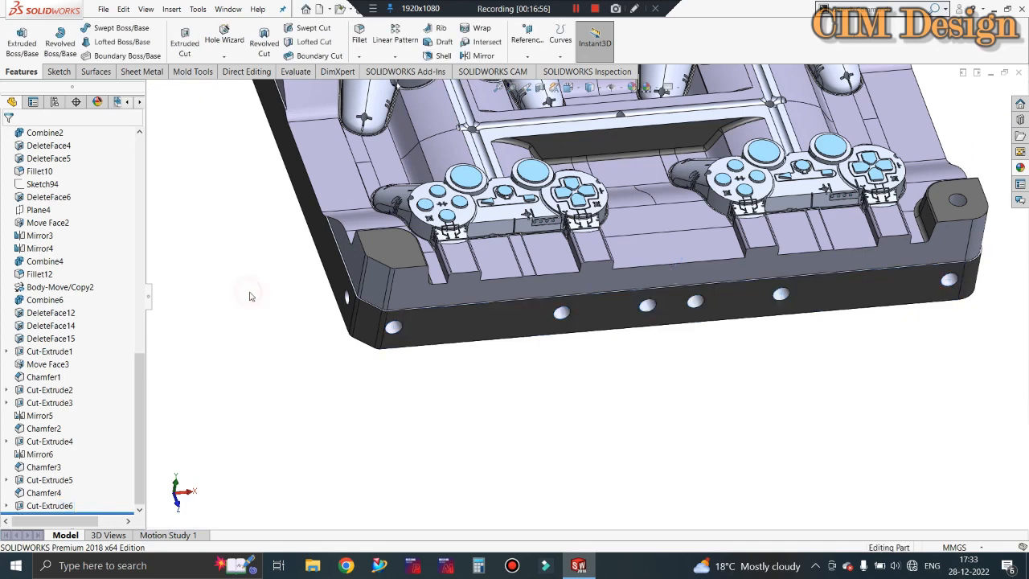
# Color the inner faces of the two 11.8 mm openings farther from the centerline dark green
pyautogui.click(562, 313)
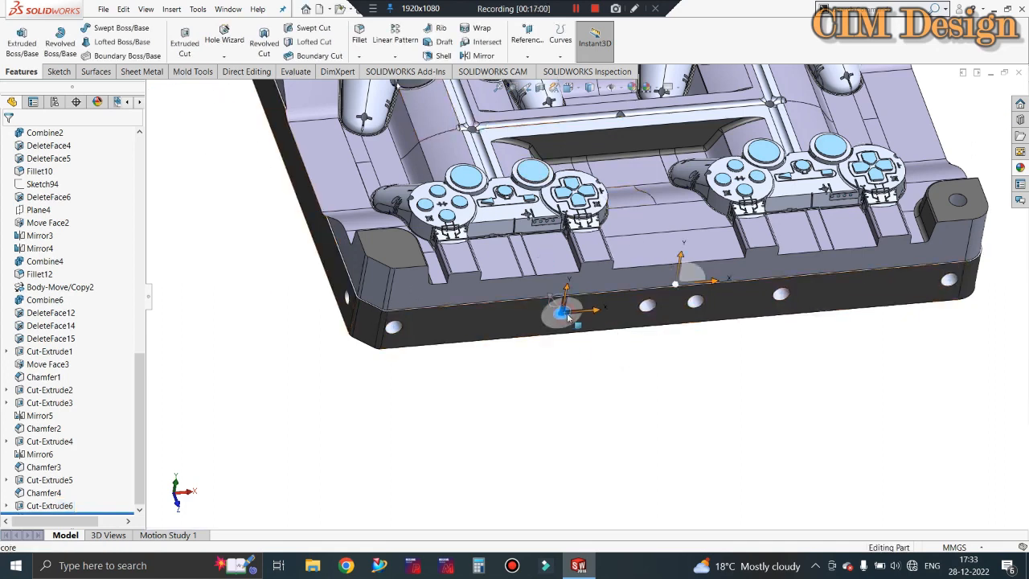
pyautogui.keyDown('ctrl'); pyautogui.click(784, 297); pyautogui.keyUp('ctrl')
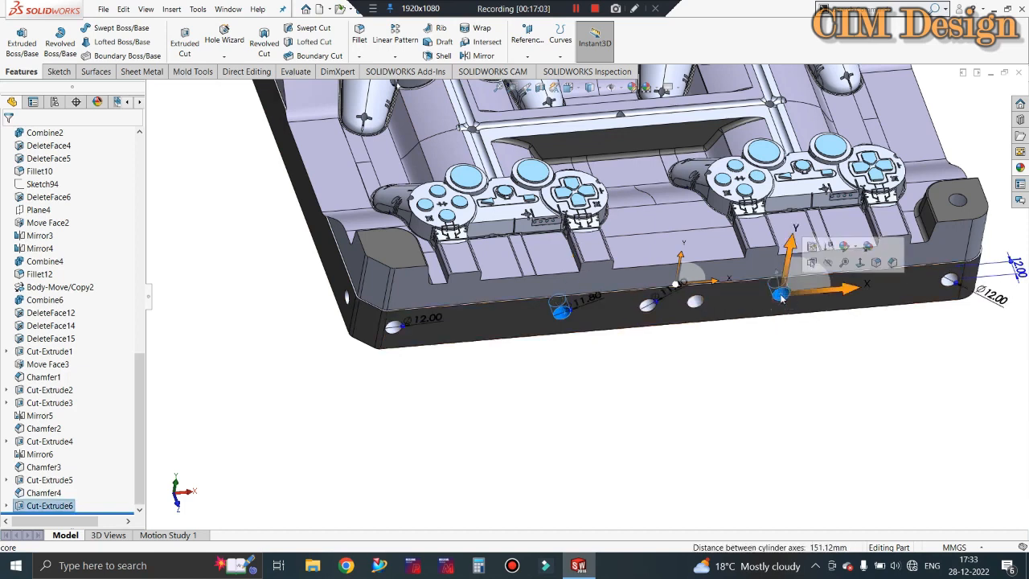
pyautogui.click(855, 246)
pyautogui.click(858, 274)
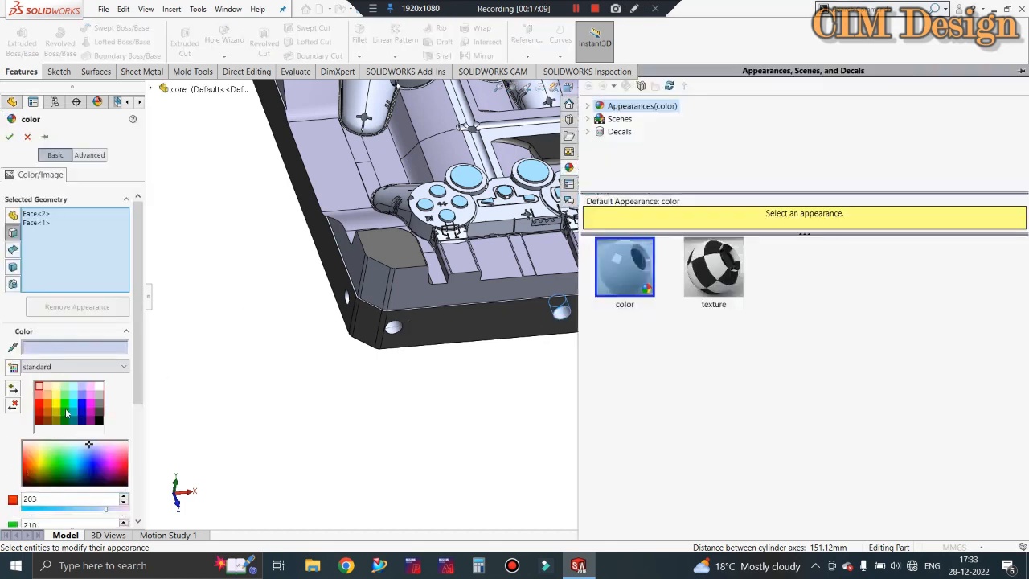
pyautogui.click(66, 421)
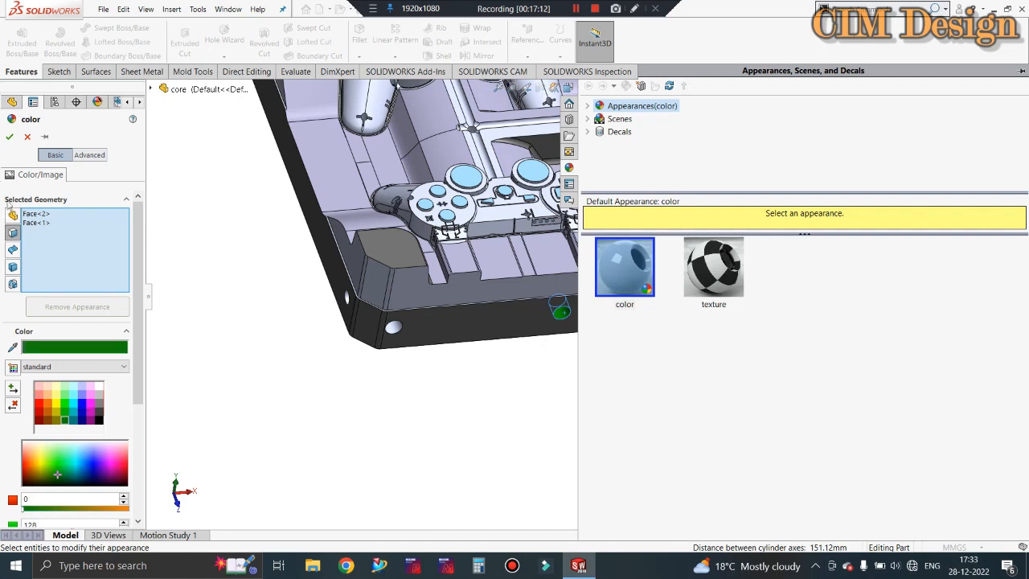
pyautogui.click(10, 138)
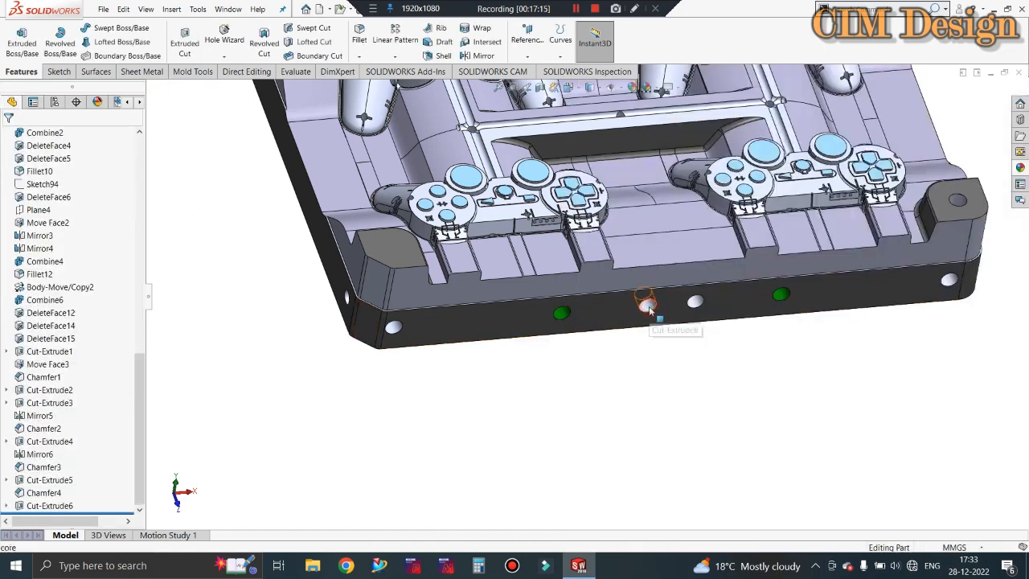
# Color the inner faces of the two 11.8 mm openings nearest the centerline red
pyautogui.click(651, 304)
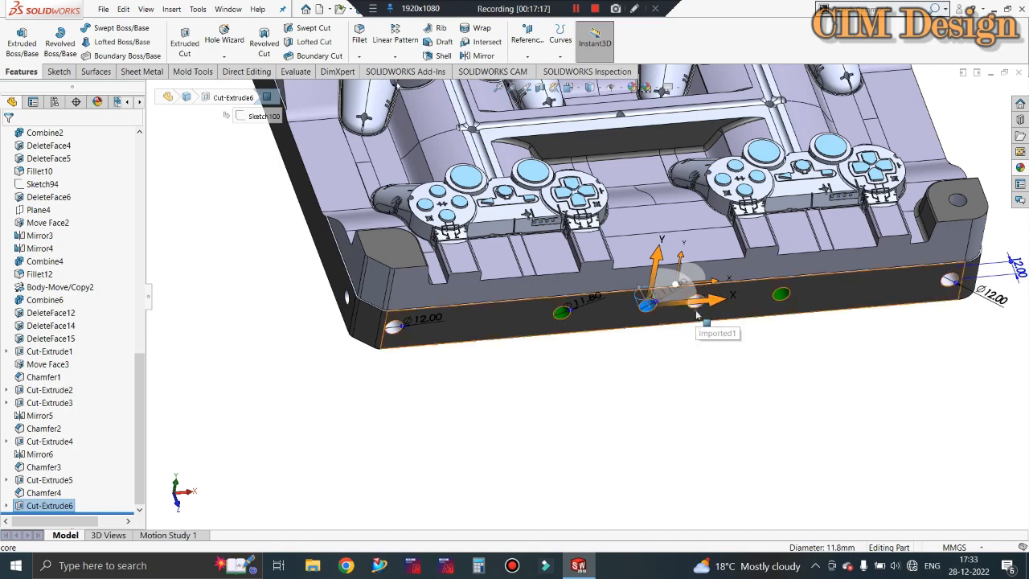
pyautogui.scroll(5, 693, 310)
pyautogui.click(681, 289)
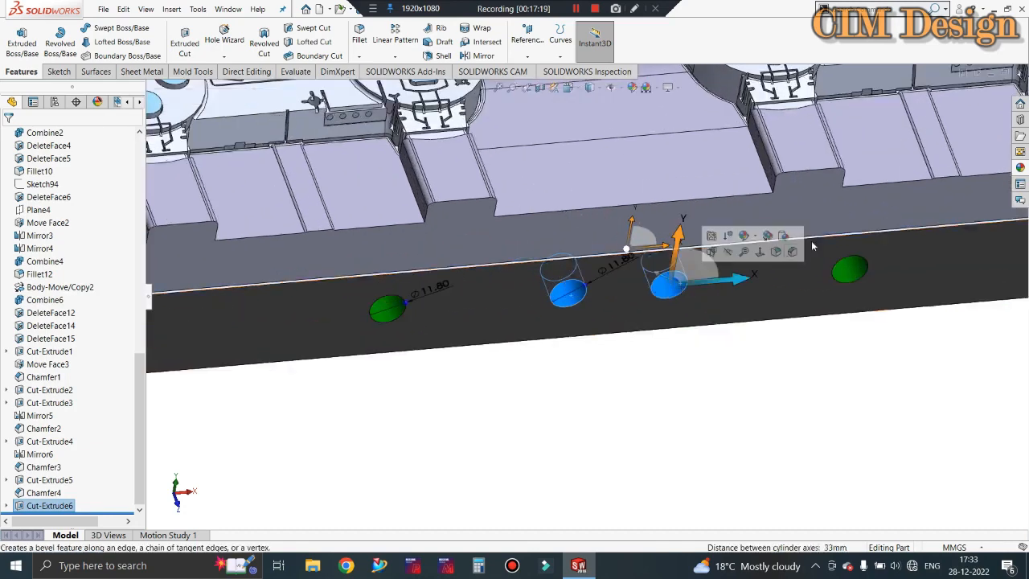
pyautogui.click(758, 237)
pyautogui.click(758, 240)
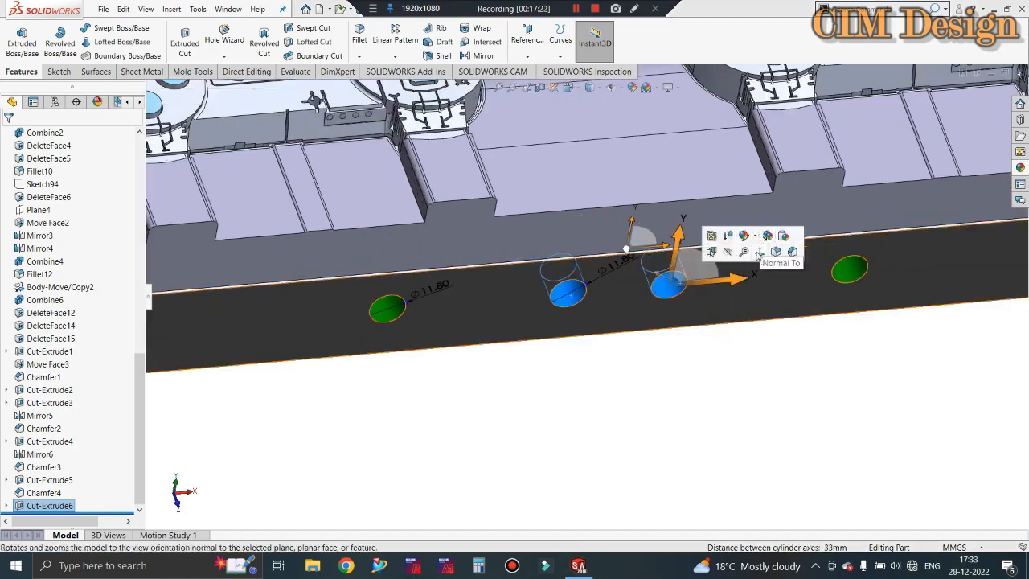
pyautogui.click(754, 236)
pyautogui.click(756, 262)
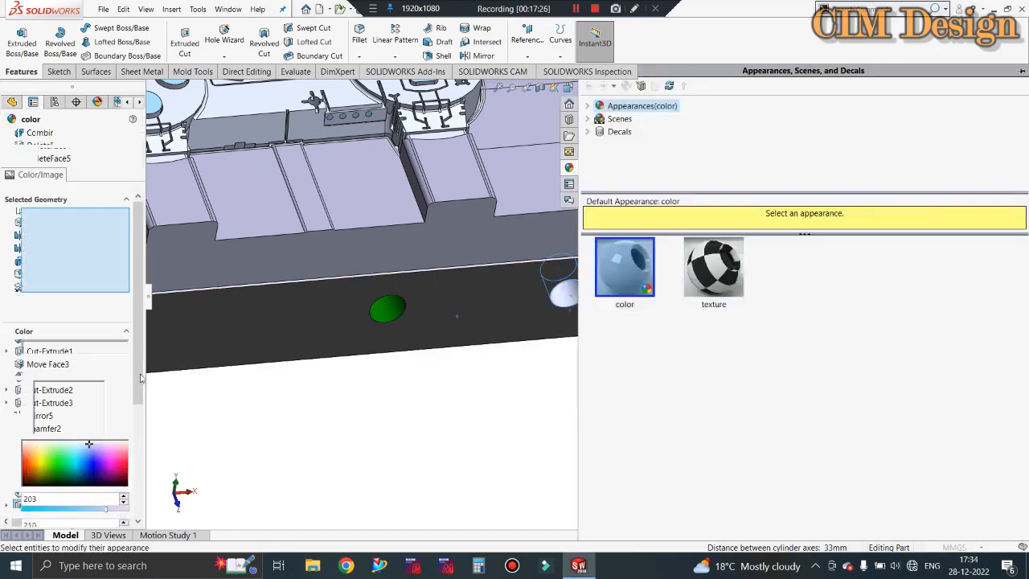
pyautogui.click(37, 410)
pyautogui.click(10, 136)
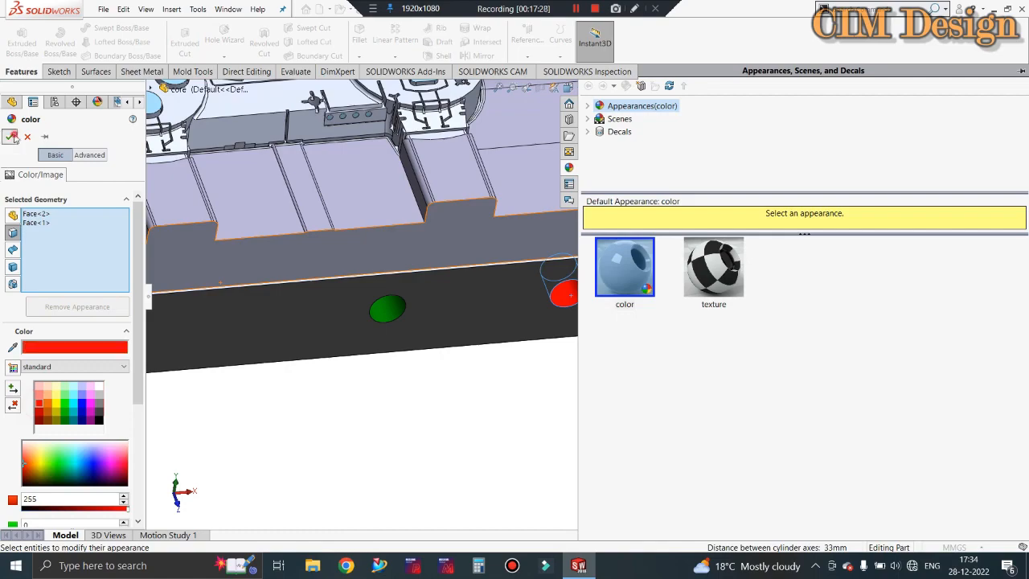
pyautogui.click(416, 422)
# Start a cut sketch on the core's short end face and draw 12 mm circles concentric with its two holes
pyautogui.scroll(4, 485, 414)
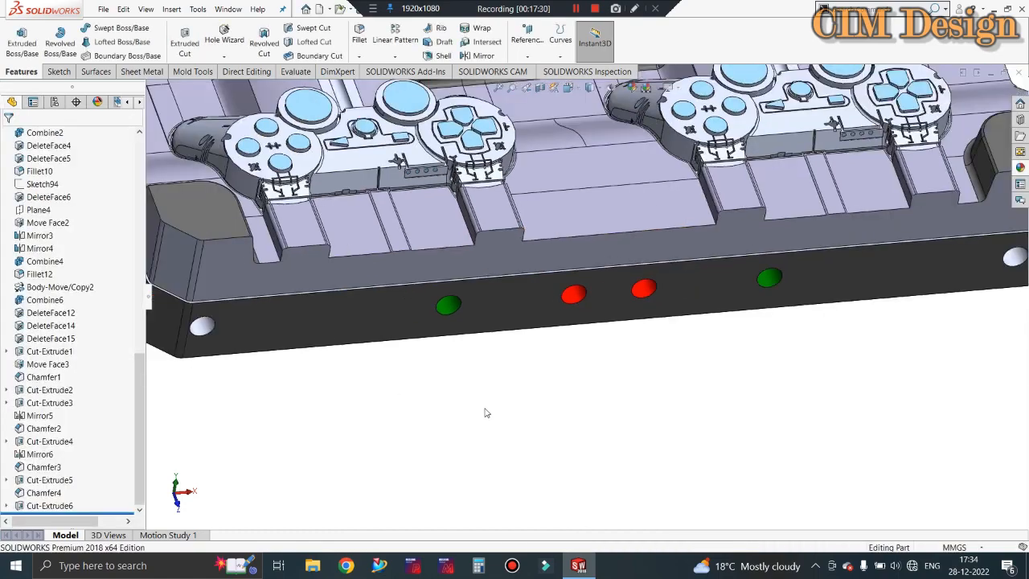
pyautogui.moveTo(625, 400); pyautogui.dragTo(610, 236, button='middle')
pyautogui.scroll(-5, 406, 239)
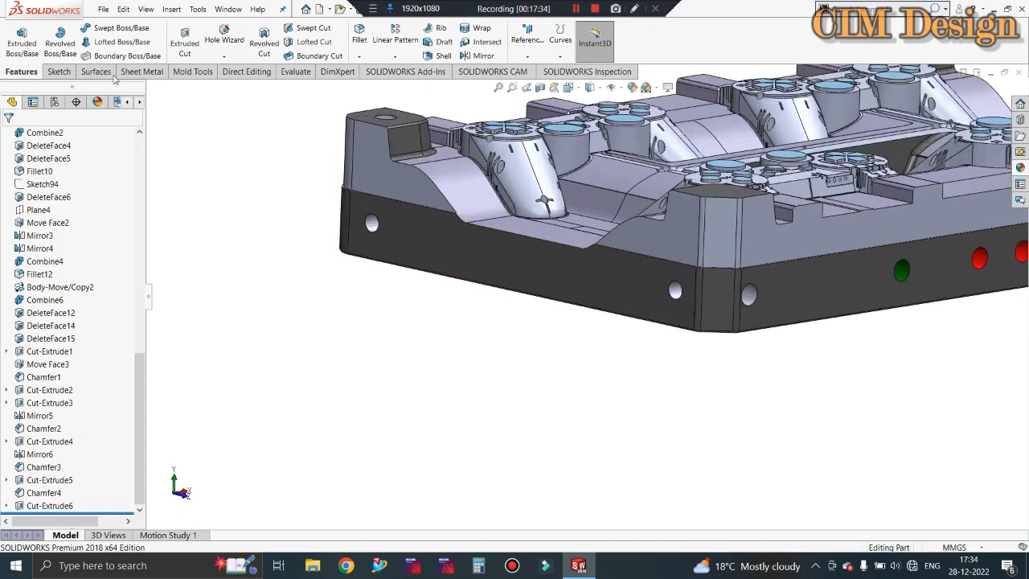
pyautogui.click(185, 44)
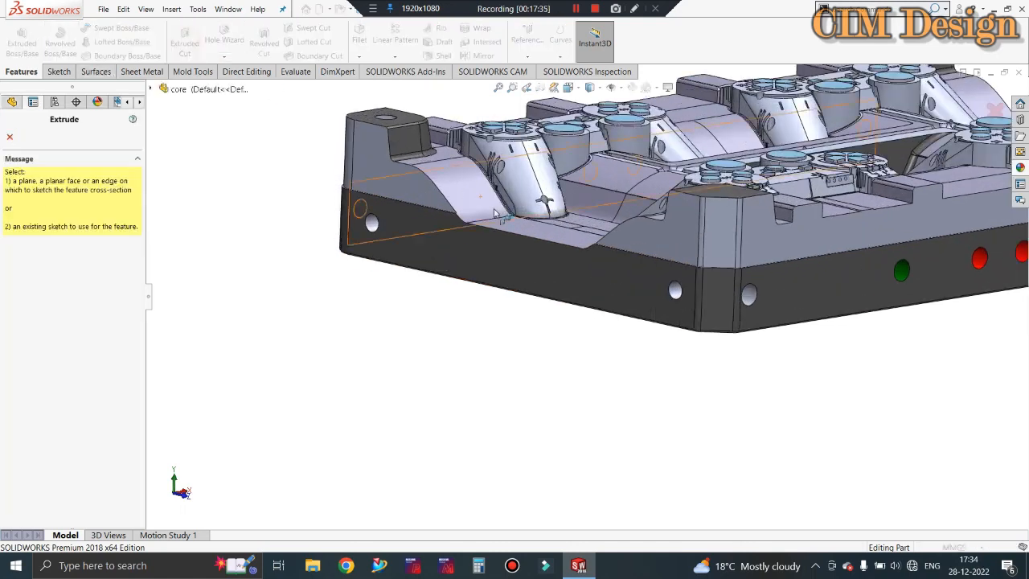
pyautogui.click(362, 211)
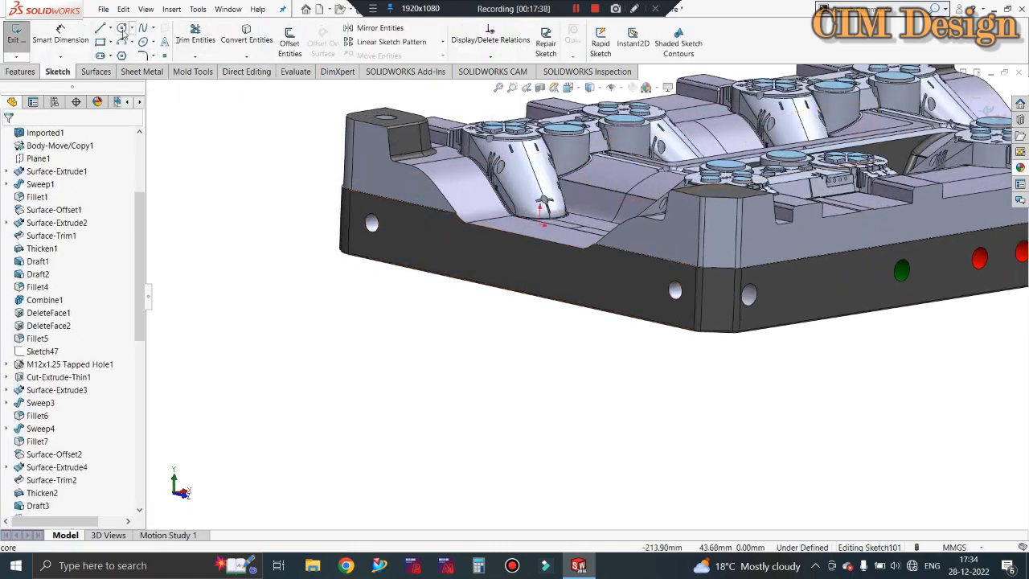
pyautogui.click(122, 29)
pyautogui.scroll(-2, 390, 229)
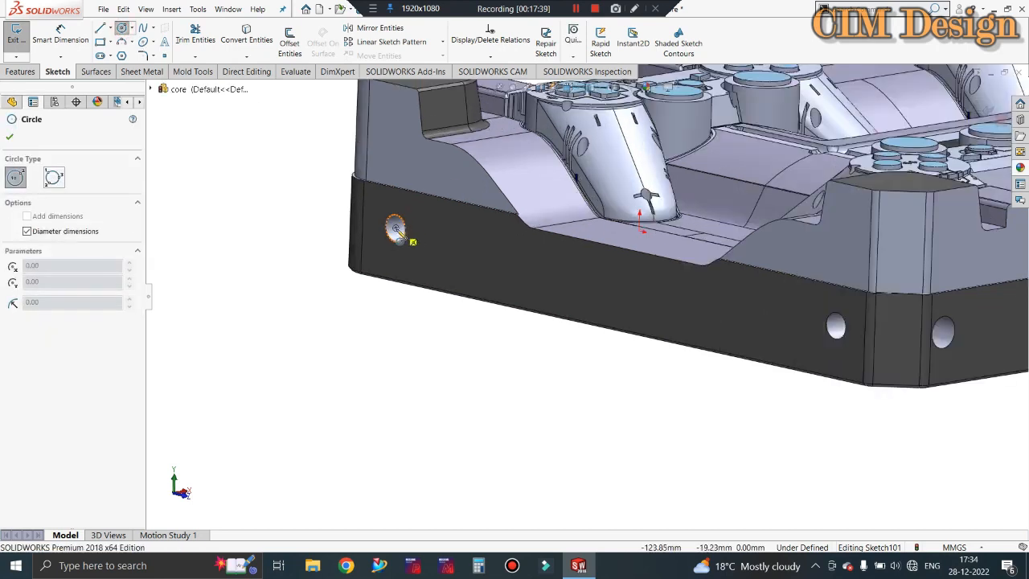
pyautogui.click(395, 229)
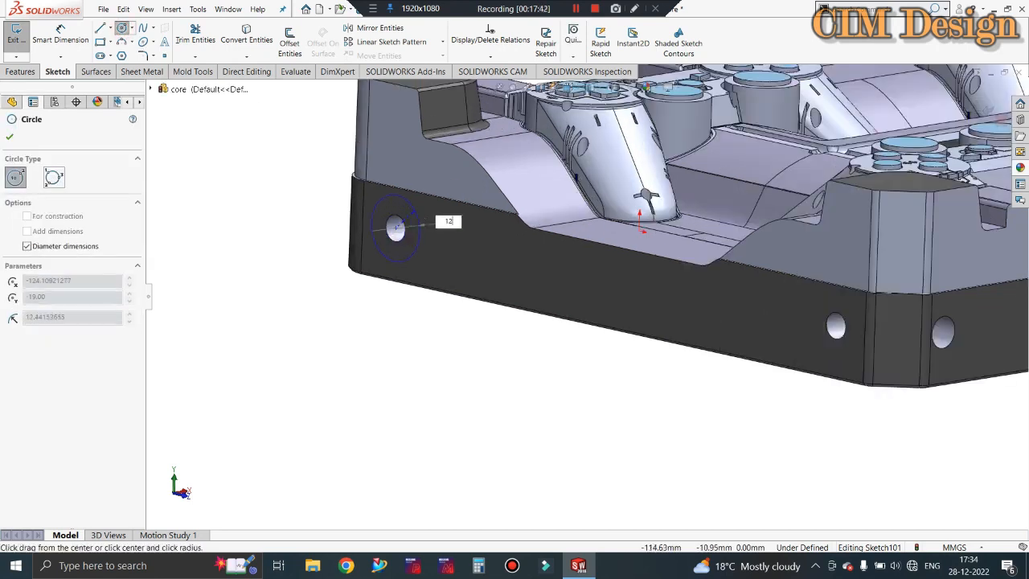
pyautogui.press('Return')
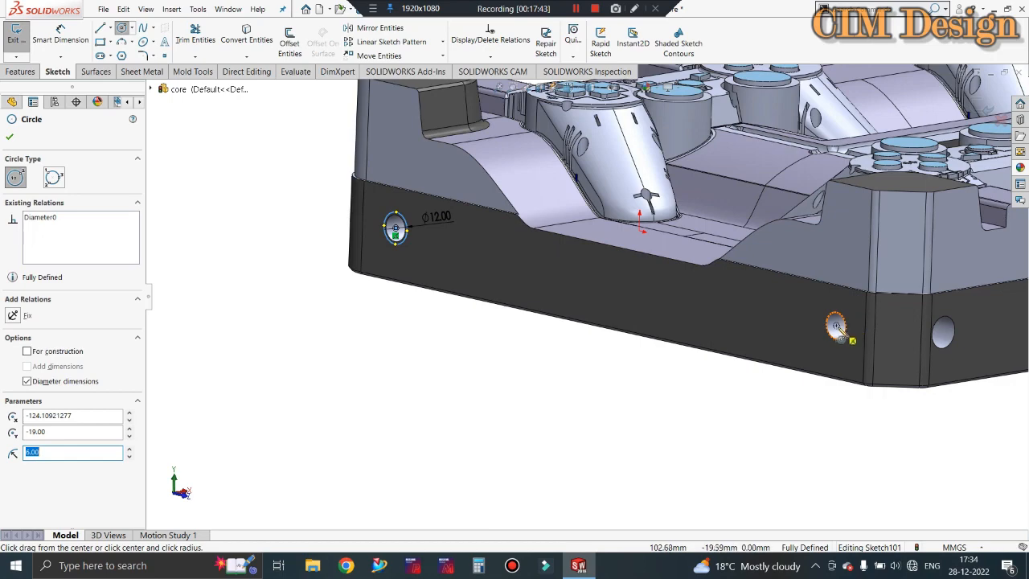
pyautogui.click(836, 325)
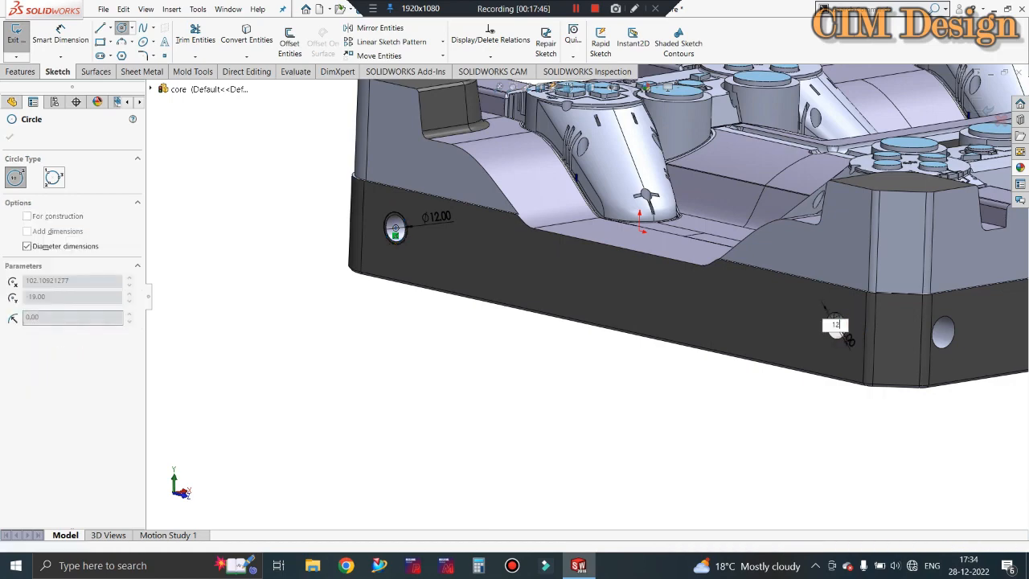
pyautogui.click(852, 318)
pyautogui.press('Escape')
# Exit the sketch and cut-extrude the two end-face circles to a blind depth of 12 mm
pyautogui.scroll(3, 507, 343)
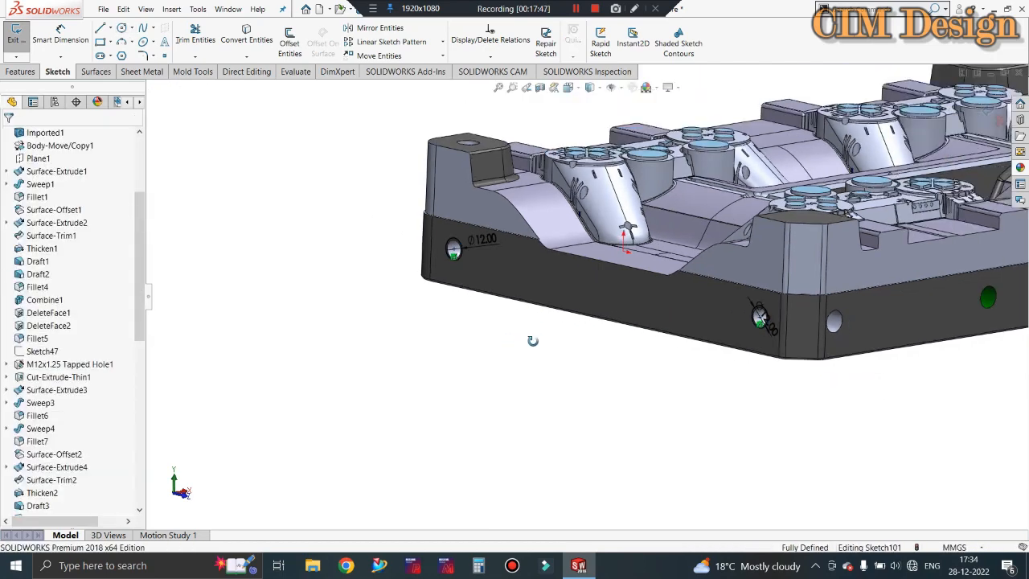
pyautogui.moveTo(531, 340); pyautogui.dragTo(732, 364, button='middle')
pyautogui.scroll(1, 587, 297)
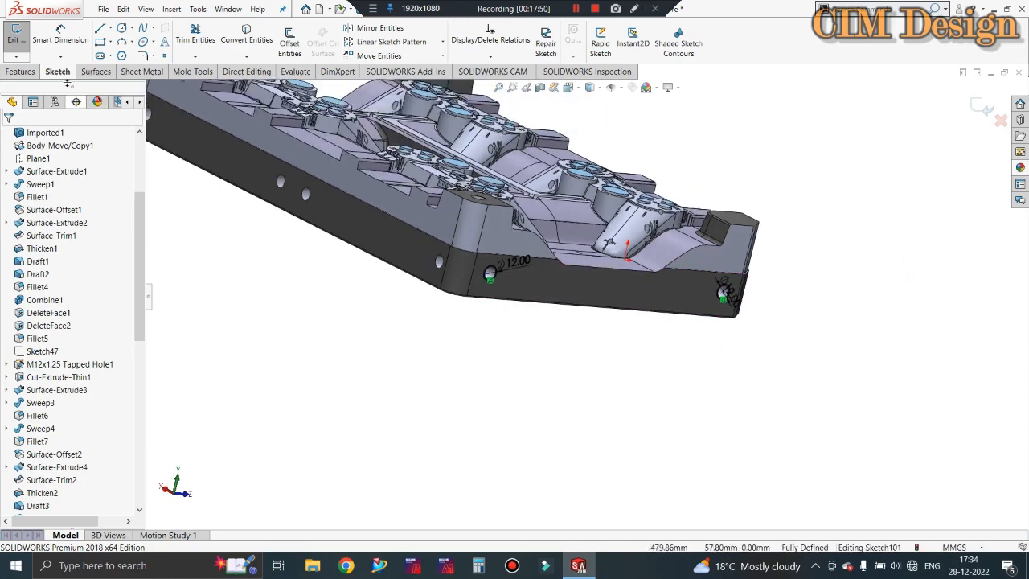
pyautogui.click(17, 36)
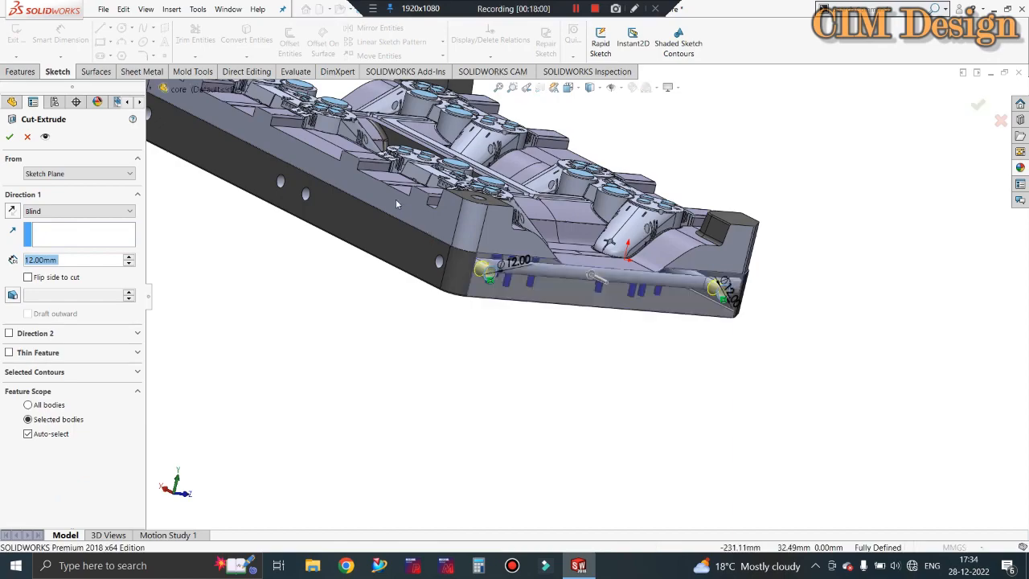
pyautogui.moveTo(569, 369); pyautogui.dragTo(547, 408, button='middle')
pyautogui.moveTo(664, 444); pyautogui.dragTo(643, 494, button='middle')
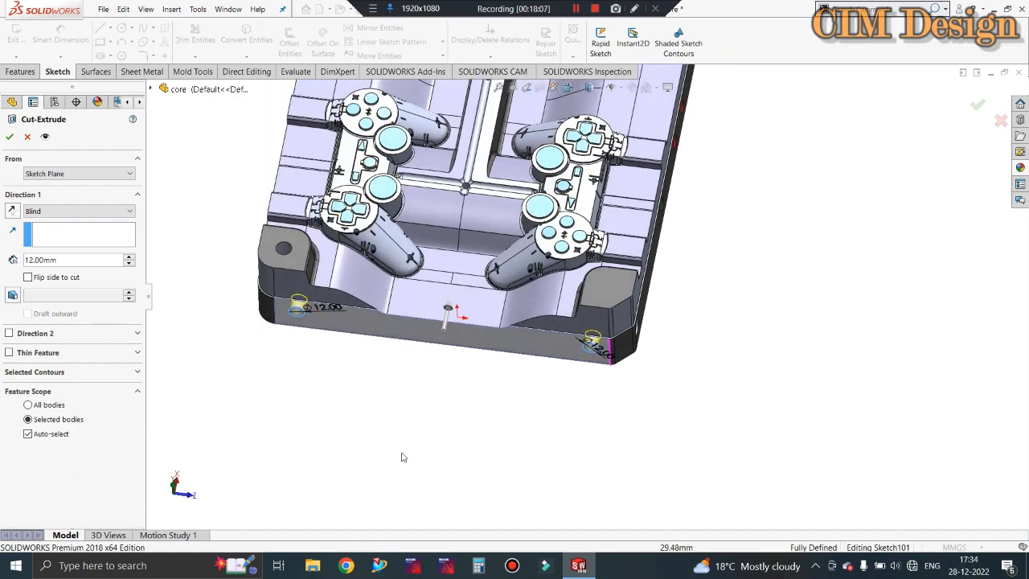
pyautogui.click(9, 138)
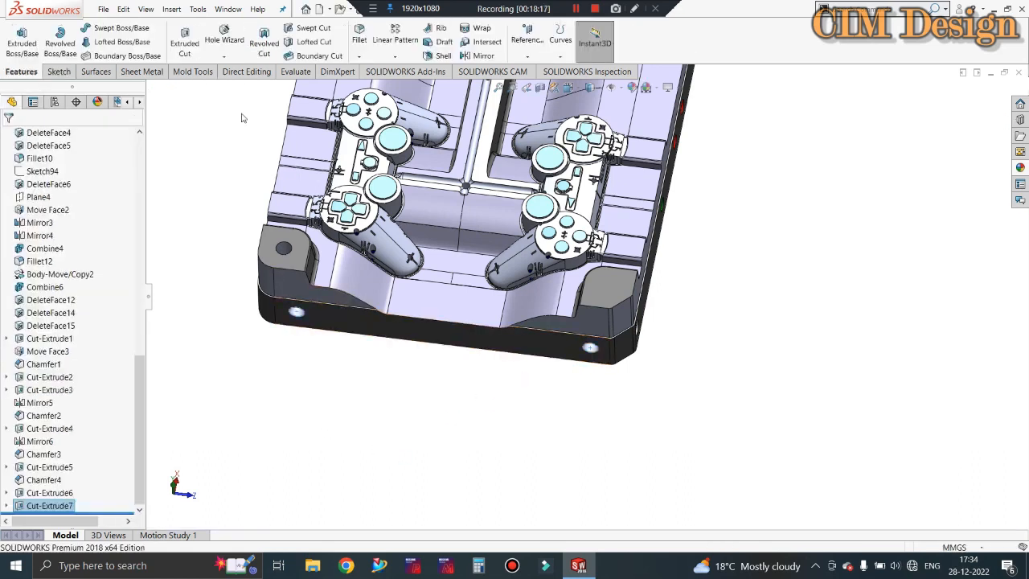
# Mirror the end-face opening cut about the Right Plane onto the opposite end of the core
pyautogui.click(483, 56)
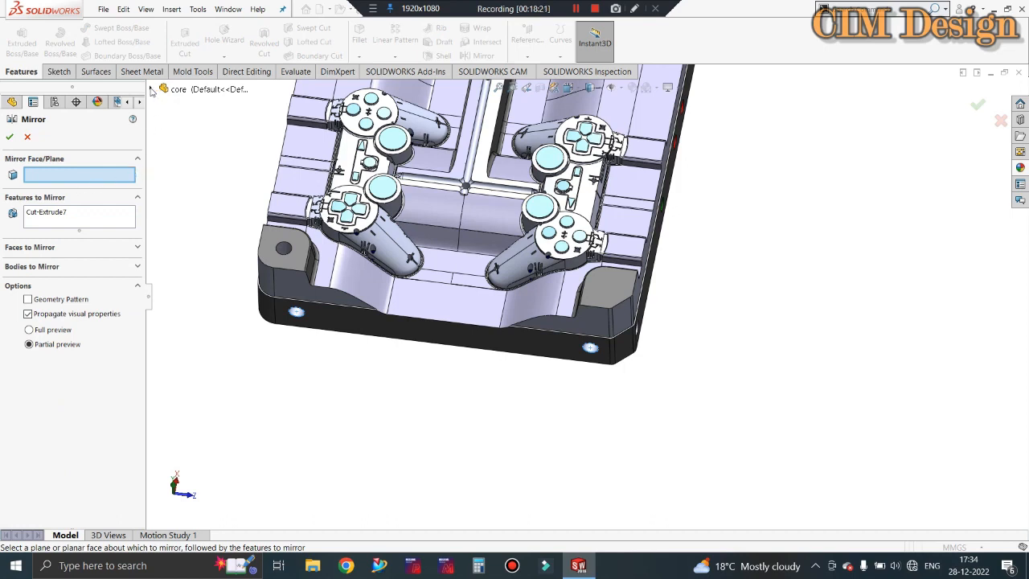
pyautogui.click(153, 89)
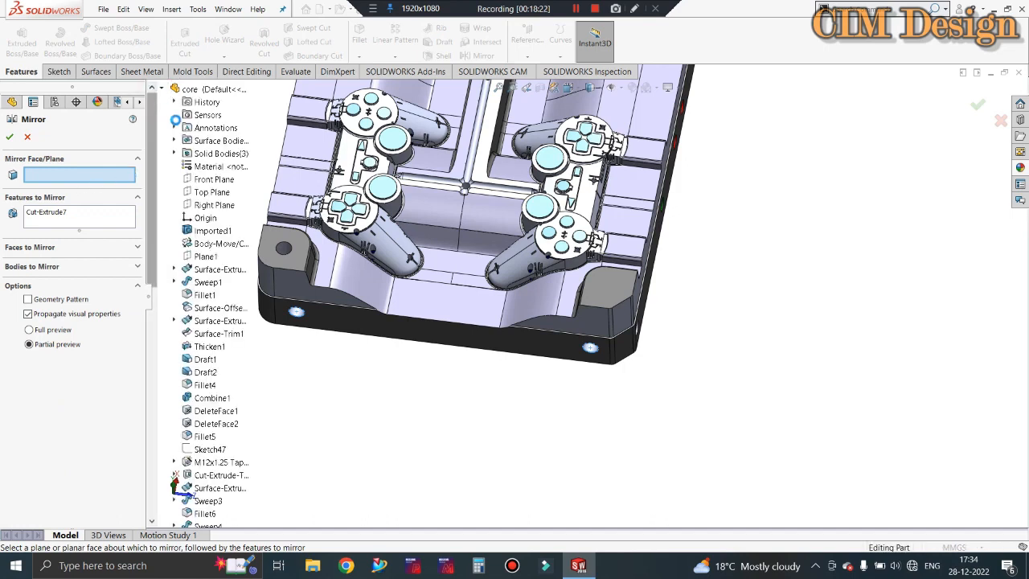
pyautogui.click(212, 205)
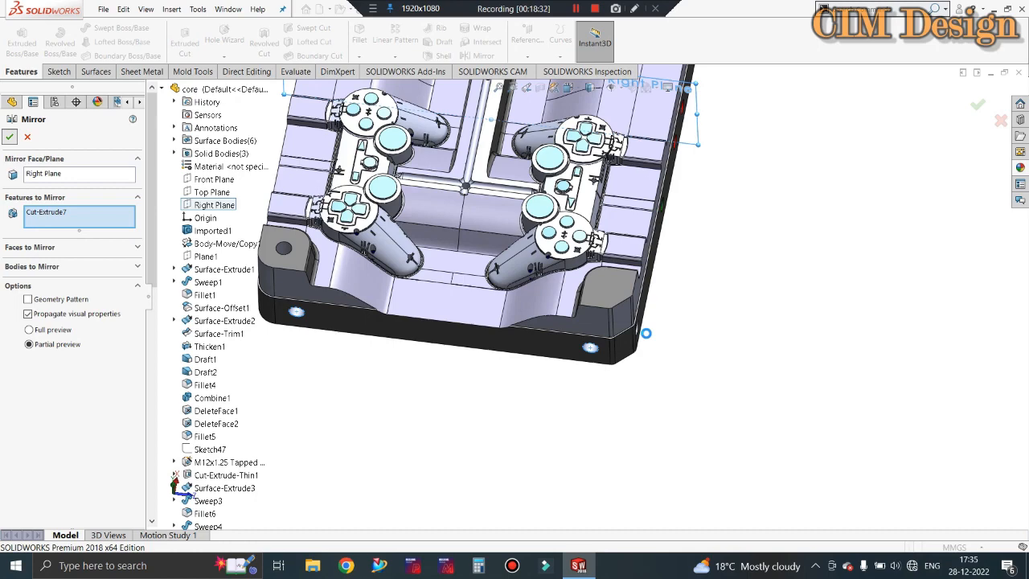
pyautogui.press('Return')
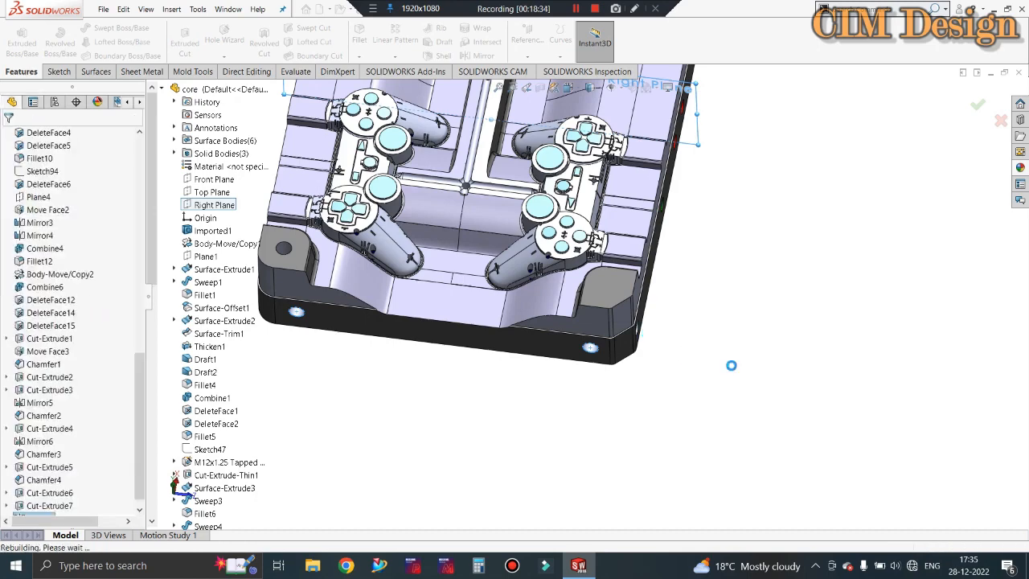
# Start a cut sketch on the core's uncut long side face and draw a 12 mm circle concentric with the hole near the corner
pyautogui.scroll(1, 716, 381)
pyautogui.moveTo(498, 403); pyautogui.dragTo(611, 365, button='middle')
pyautogui.scroll(2, 535, 266)
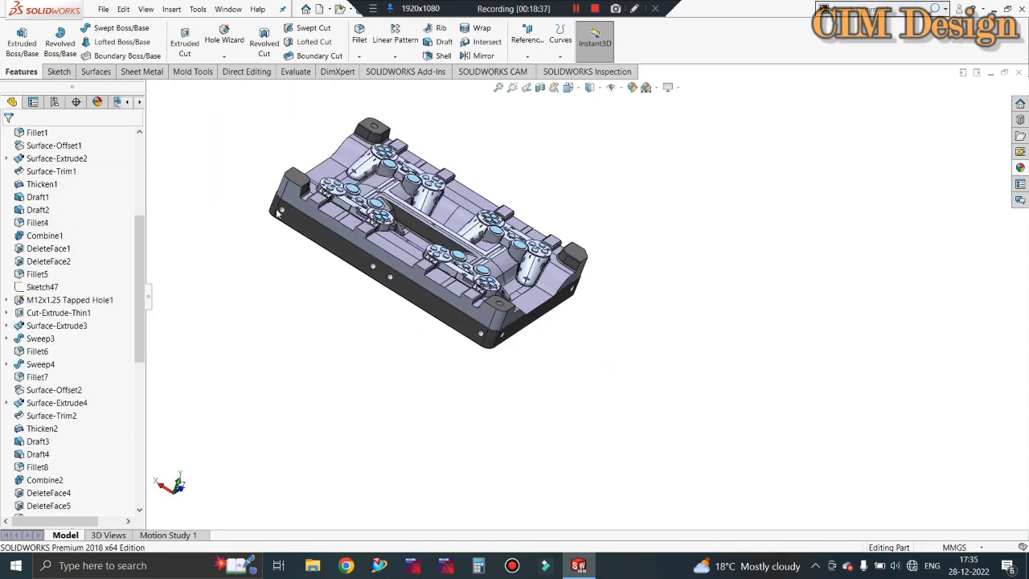
pyautogui.scroll(-2, 244, 225)
pyautogui.click(184, 41)
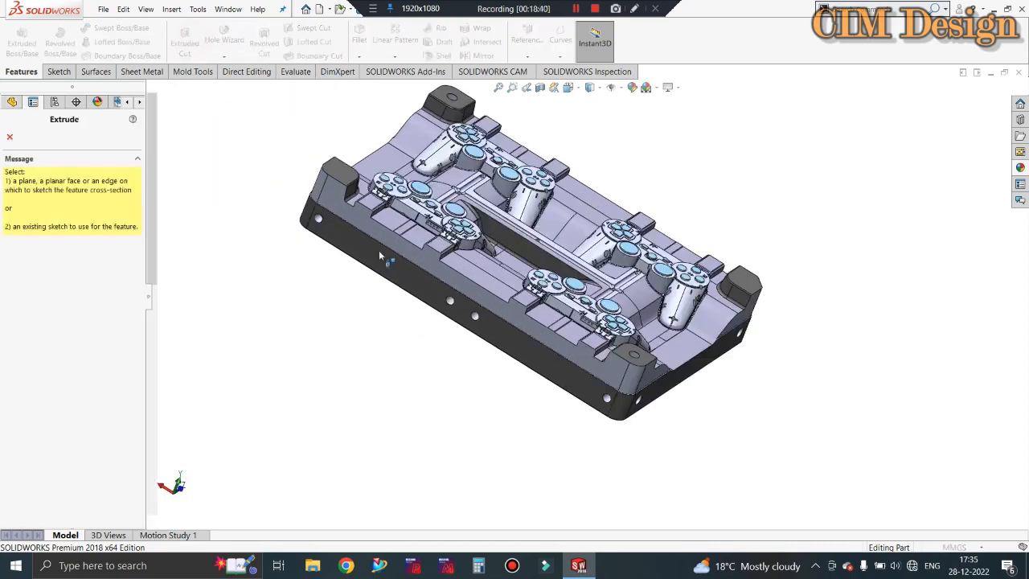
pyautogui.click(382, 255)
pyautogui.click(121, 27)
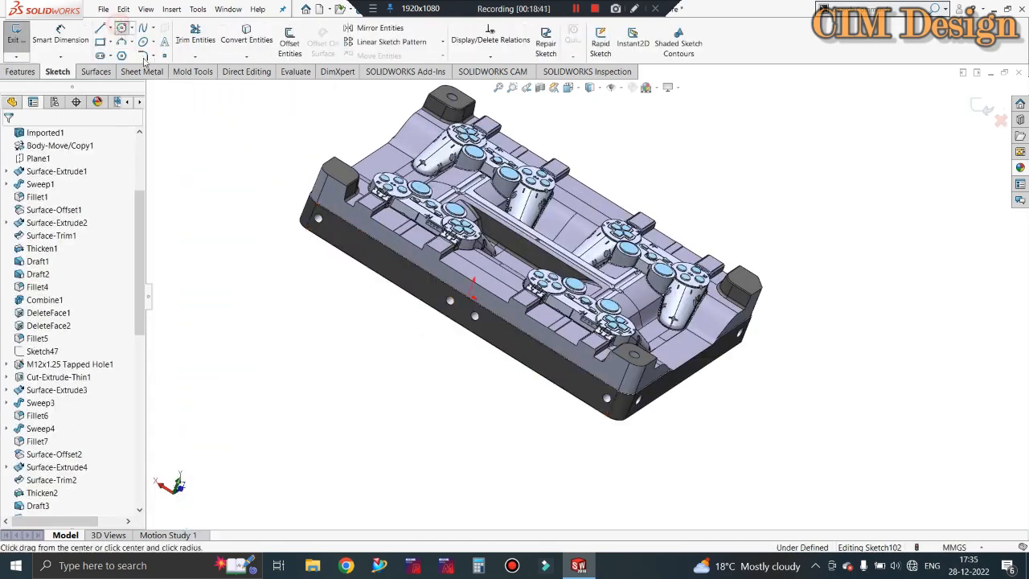
pyautogui.scroll(-2, 318, 221)
pyautogui.scroll(-3, 351, 232)
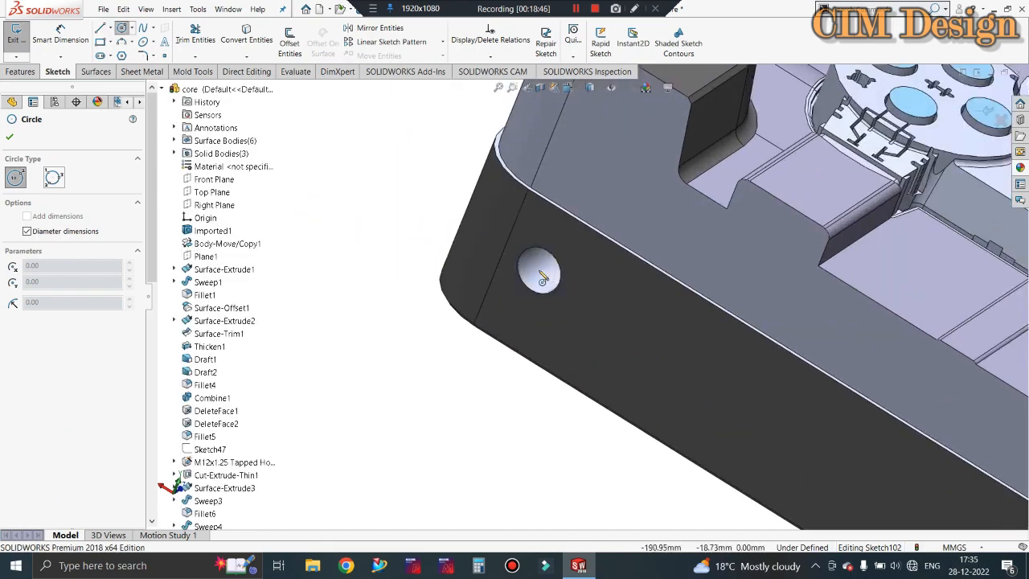
pyautogui.moveTo(538, 271); pyautogui.dragTo(559, 254)
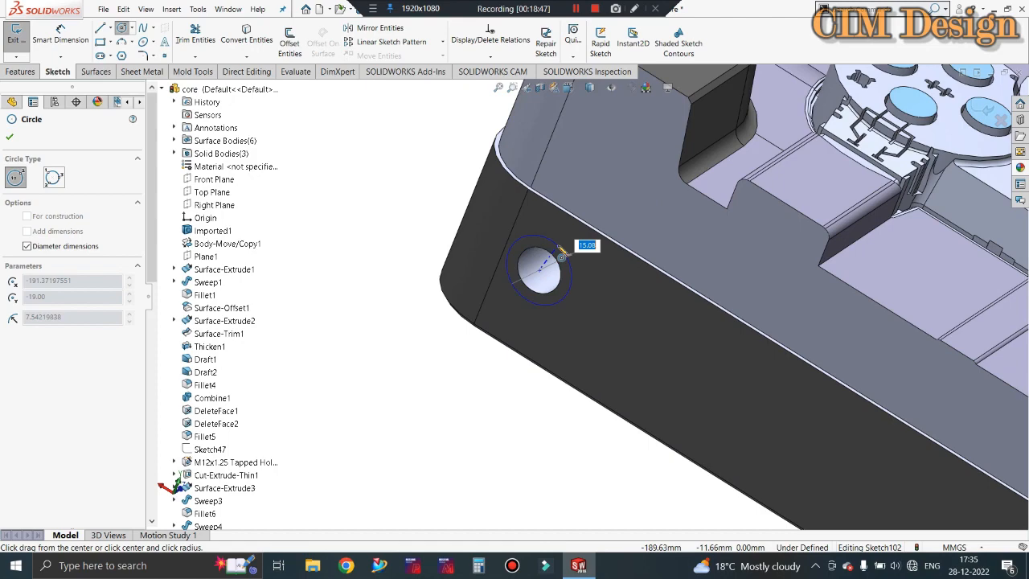
pyautogui.write('12')
pyautogui.press('Return')
# Draw a second 12 mm circle concentric with the nearer of the two middle holes on the same side face
pyautogui.scroll(3, 386, 241)
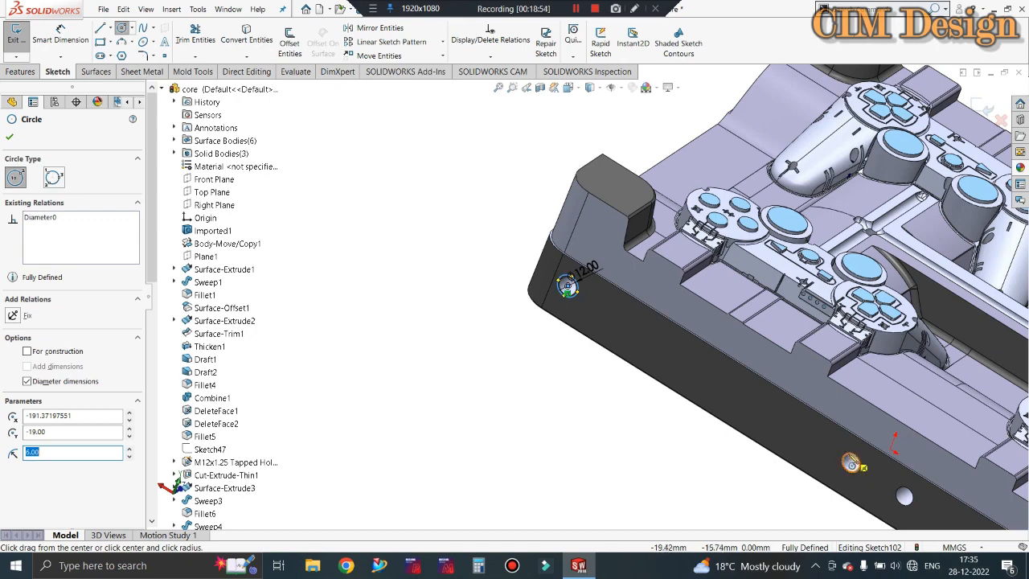
pyautogui.click(850, 462)
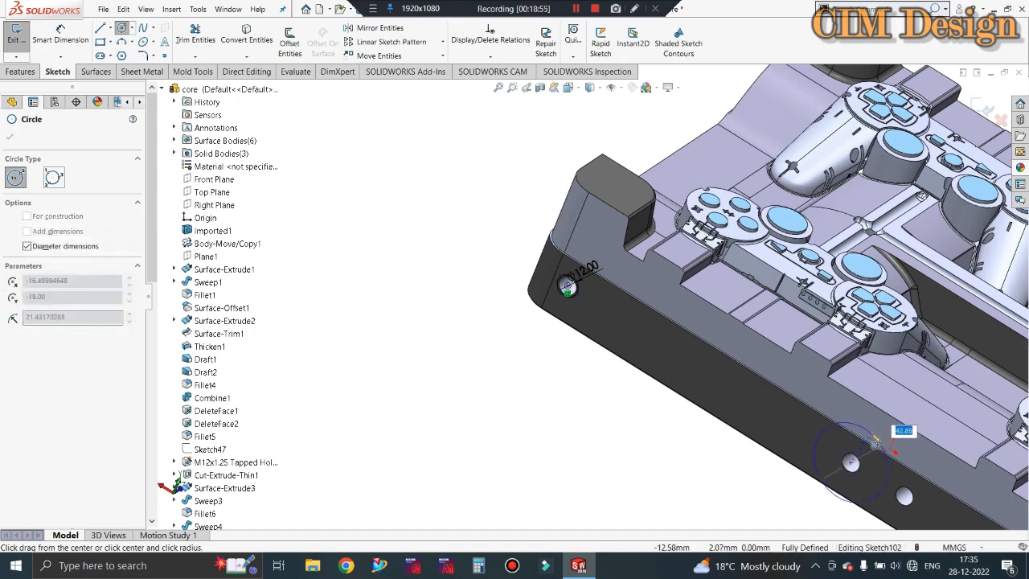
pyautogui.write('12')
pyautogui.press('Return')
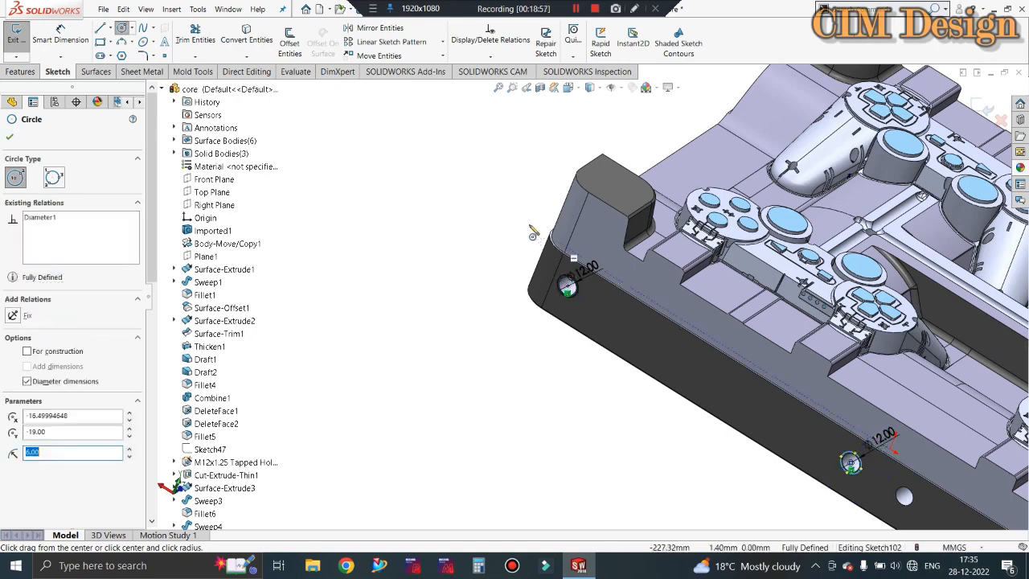
pyautogui.moveTo(533, 231); pyautogui.dragTo(894, 455, button='middle')
pyautogui.press('Escape')
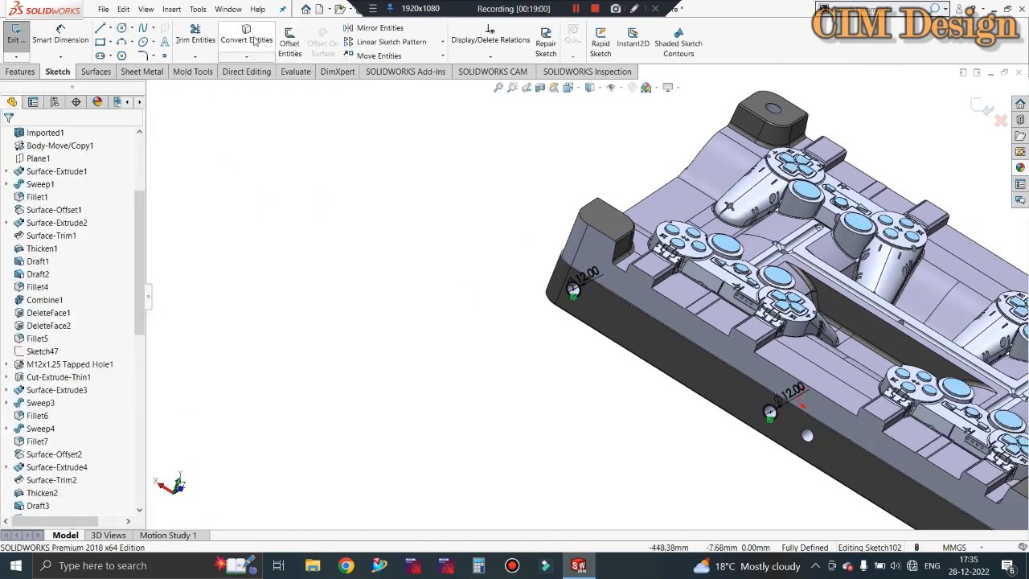
# Draw a vertical centerline about 27 mm long upward from the sketch origin
pyautogui.click(111, 29)
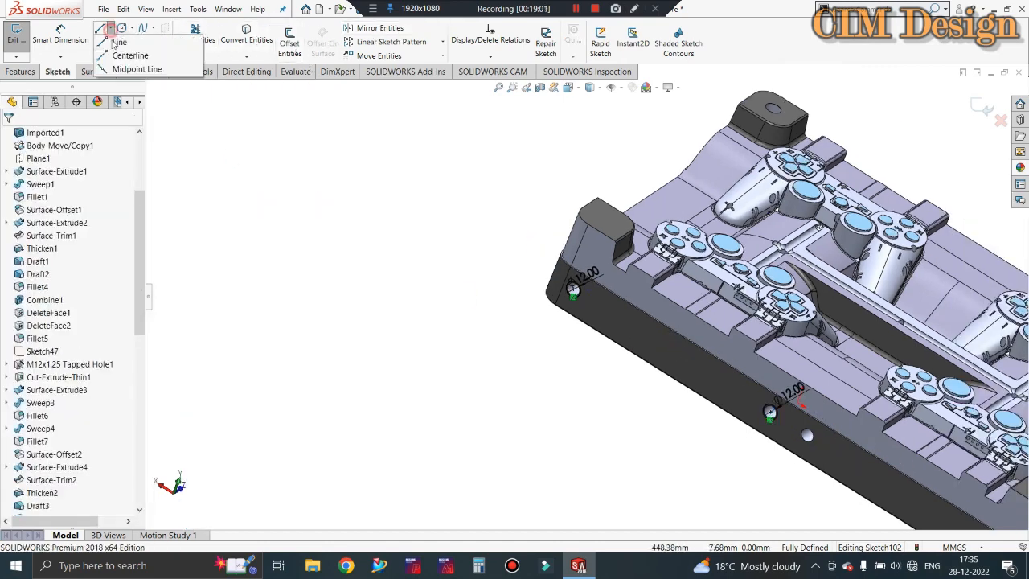
pyautogui.click(113, 55)
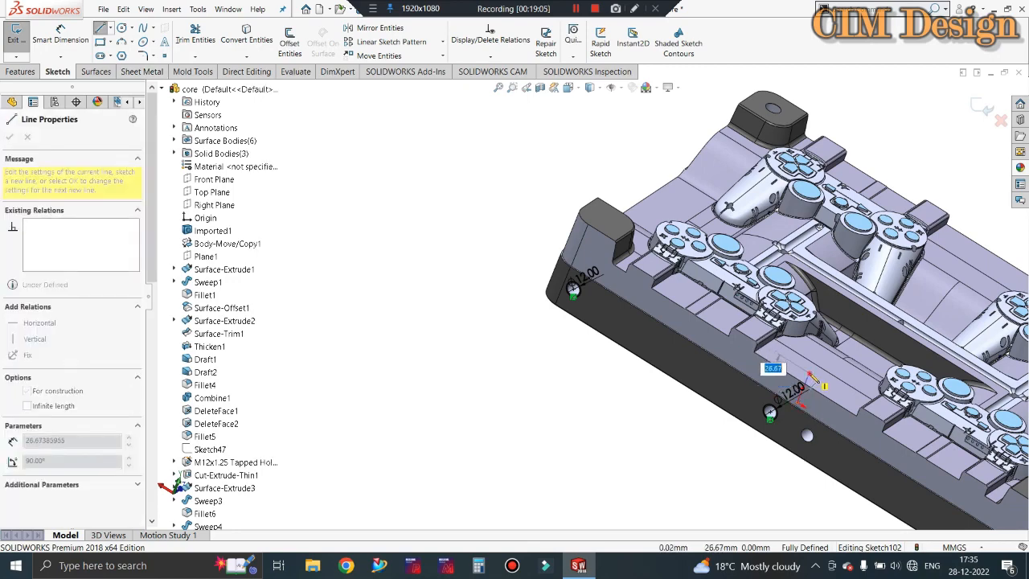
pyautogui.click(809, 373)
pyautogui.press('Escape')
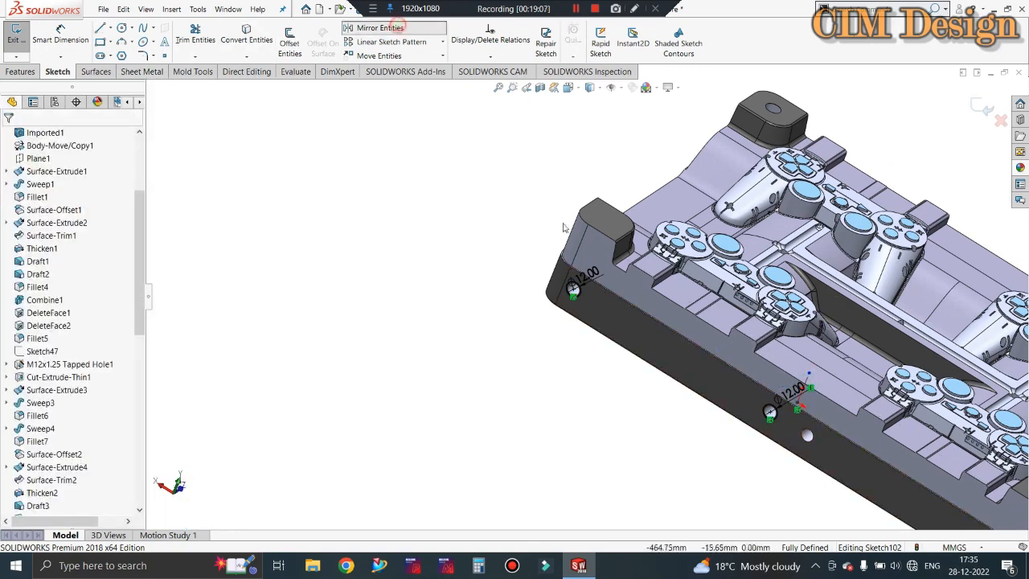
# Mirror both 12 mm circles about the vertical centerline onto the other half of the side face
pyautogui.click(373, 28)
pyautogui.click(573, 289)
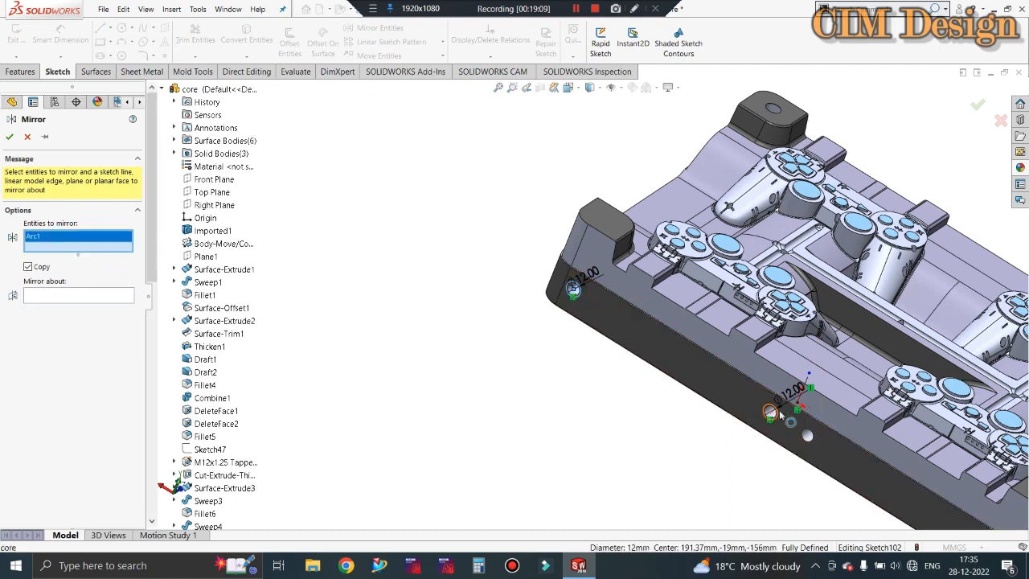
pyautogui.click(770, 410)
pyautogui.click(94, 305)
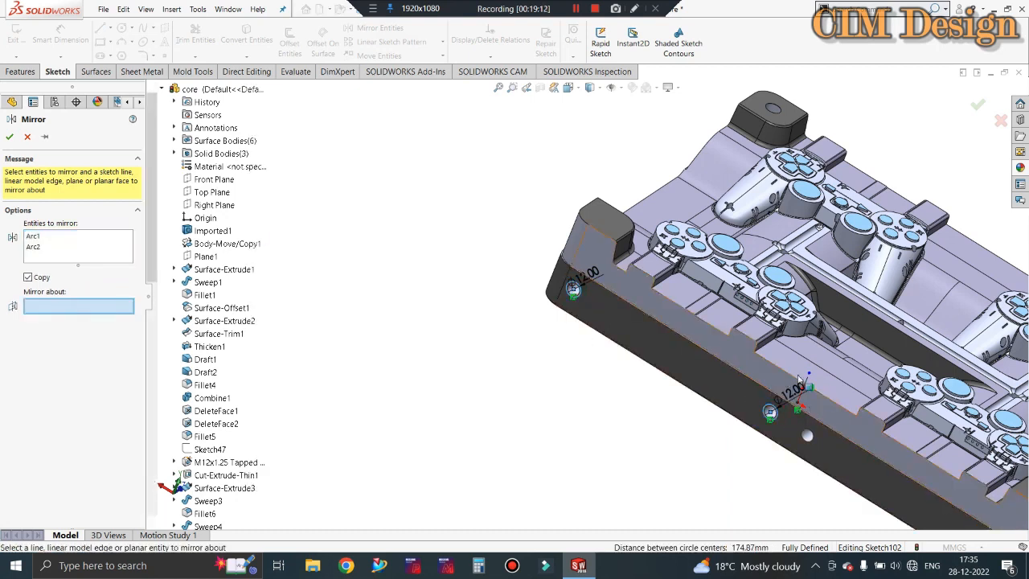
pyautogui.click(809, 377)
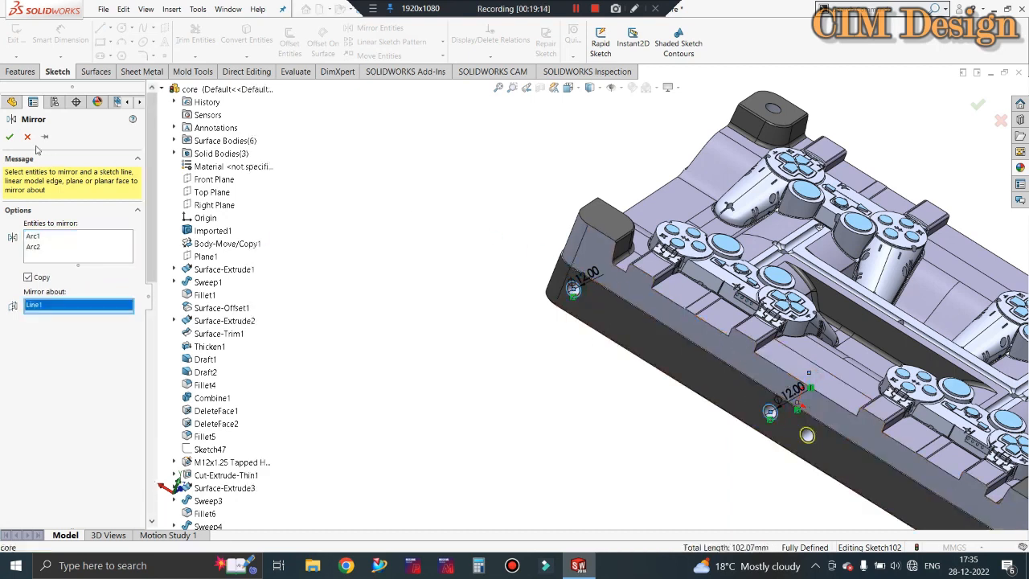
pyautogui.click(7, 137)
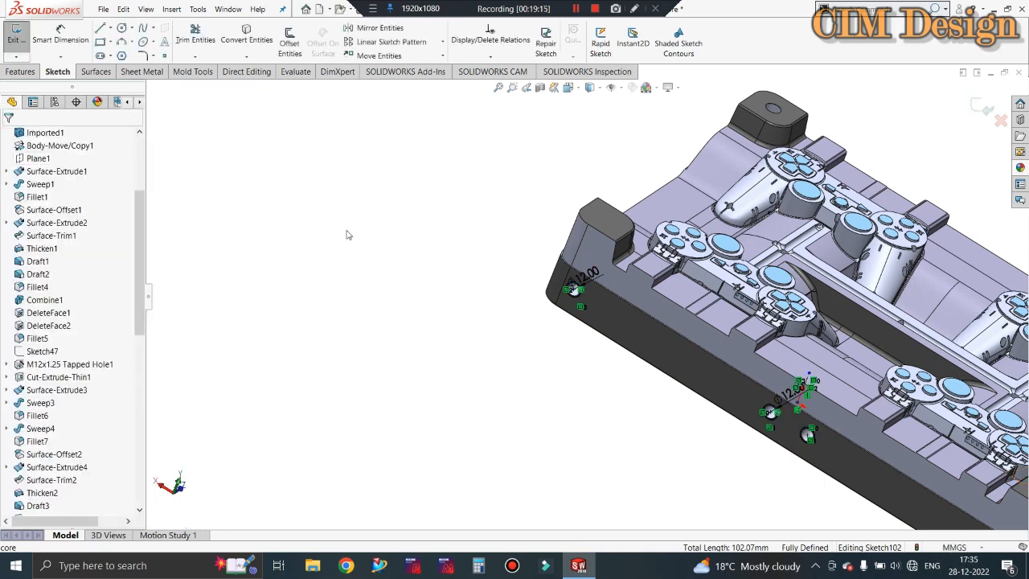
# Exit the sketch and cut-extrude the side-face circles to a blind depth of 12 mm
pyautogui.click(14, 34)
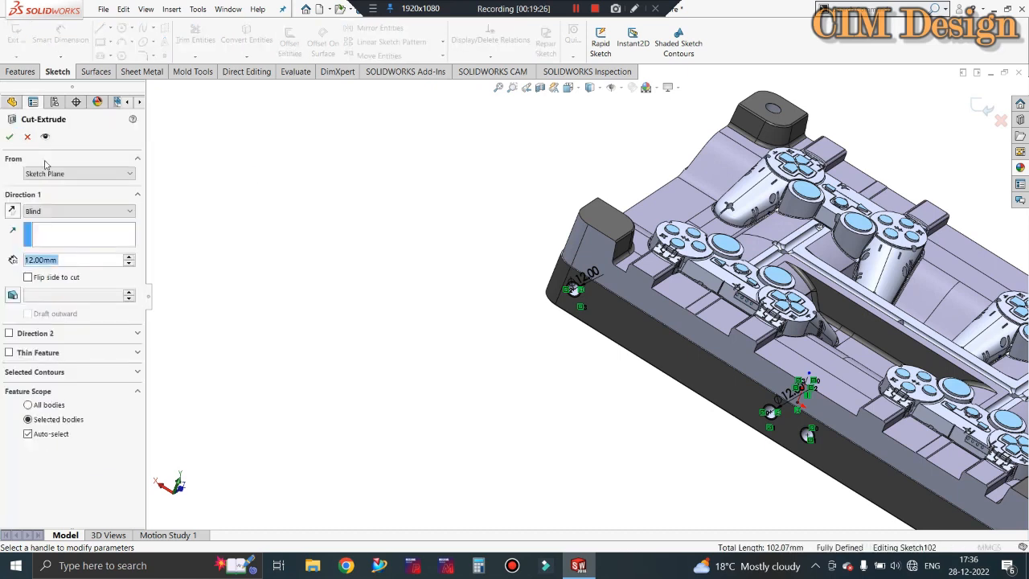
pyautogui.click(10, 137)
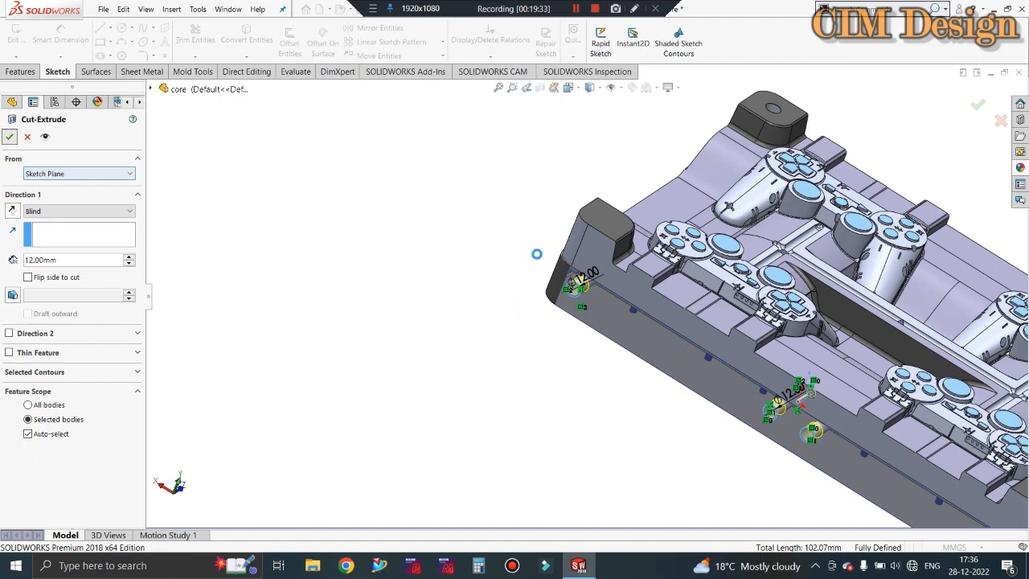
pyautogui.click(460, 229)
# Switch the core's display style to wireframe
pyautogui.scroll(3, 421, 206)
pyautogui.moveTo(836, 384); pyautogui.dragTo(861, 294, button='middle')
pyautogui.click(592, 87)
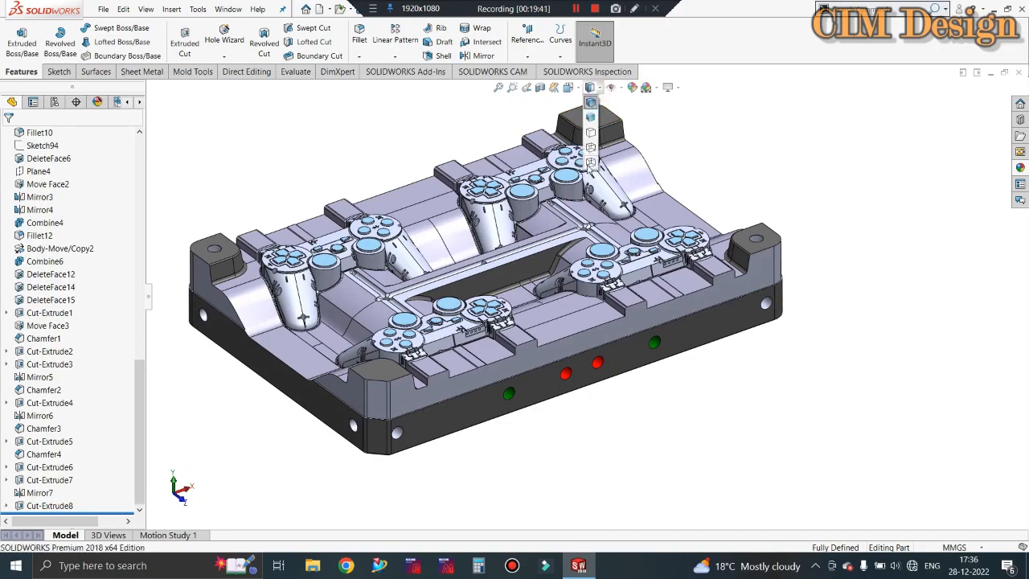
pyautogui.click(591, 168)
# Examine the internal cooling channels and their enlarged openings in the wireframe core from several angles
pyautogui.moveTo(633, 293); pyautogui.dragTo(641, 395, button='middle')
pyautogui.scroll(1, 509, 462)
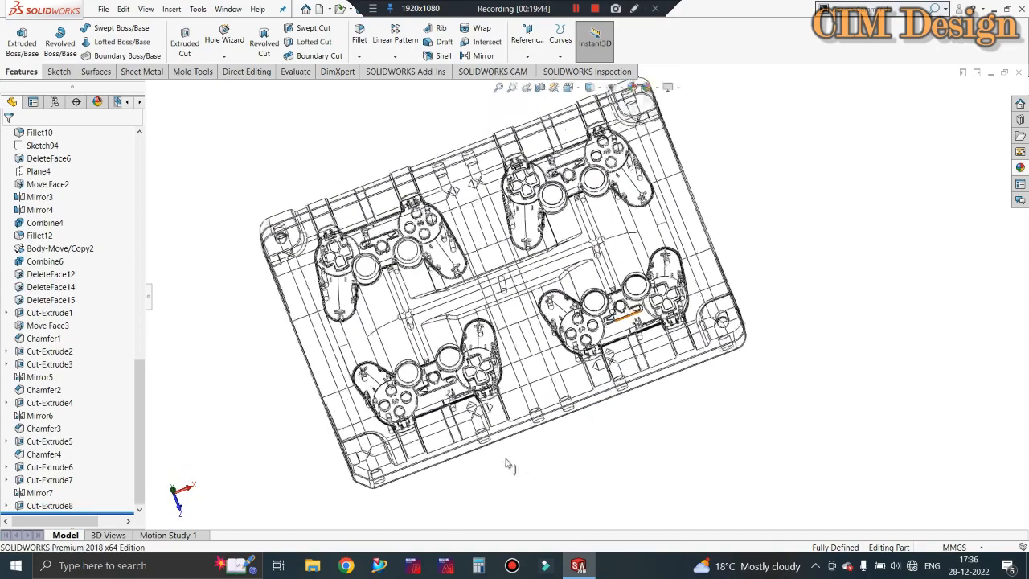
pyautogui.scroll(-1, 509, 434)
pyautogui.scroll(-1, 451, 458)
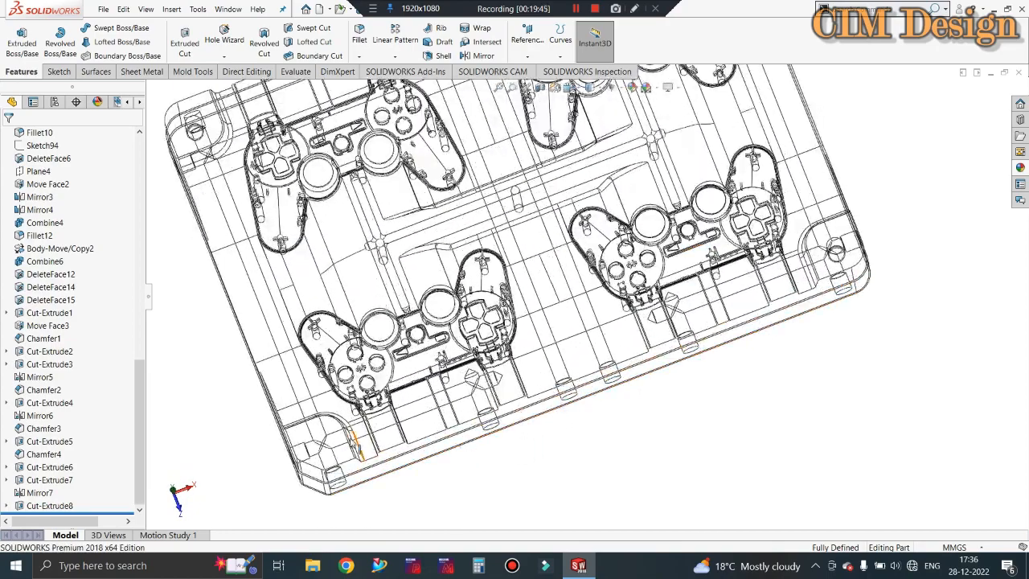
pyautogui.scroll(1, 336, 344)
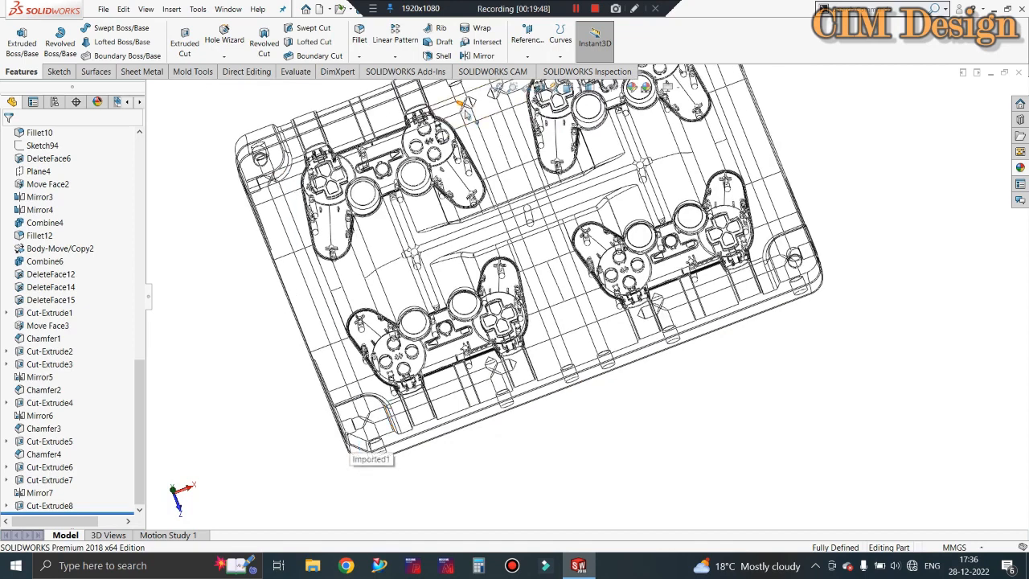
pyautogui.scroll(2, 656, 436)
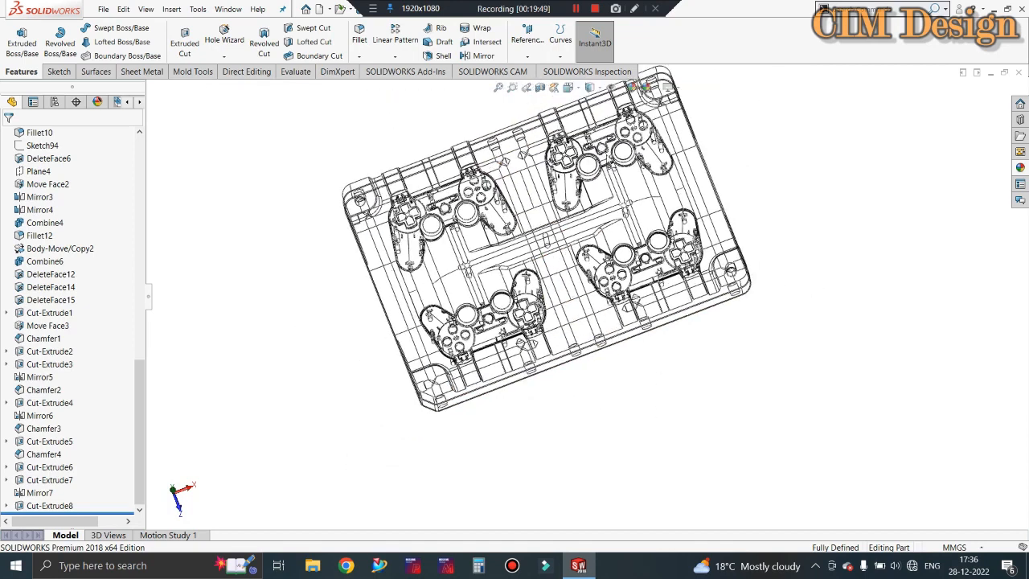
pyautogui.scroll(1, 598, 193)
pyautogui.scroll(-1, 614, 205)
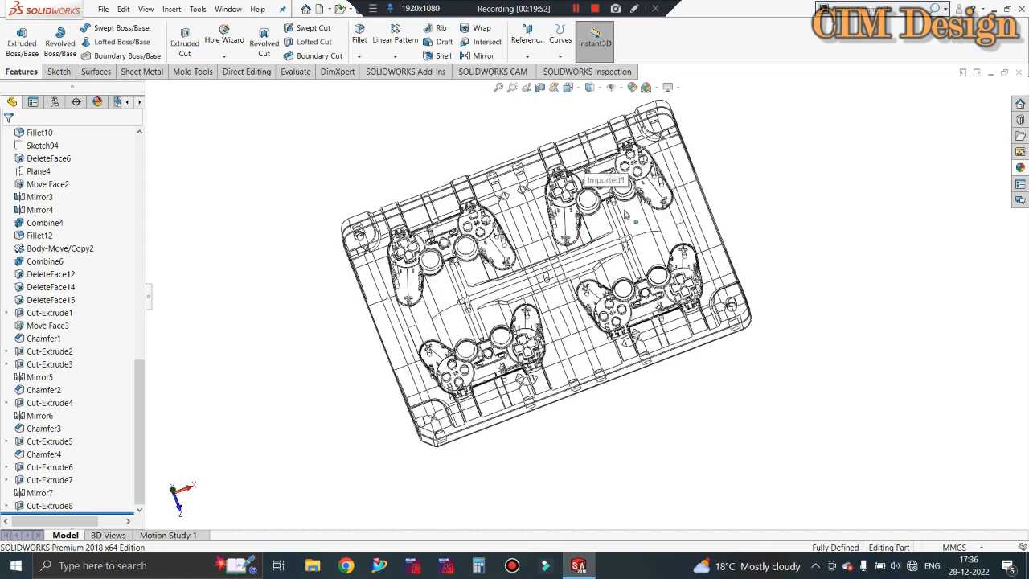
pyautogui.scroll(-2, 622, 209)
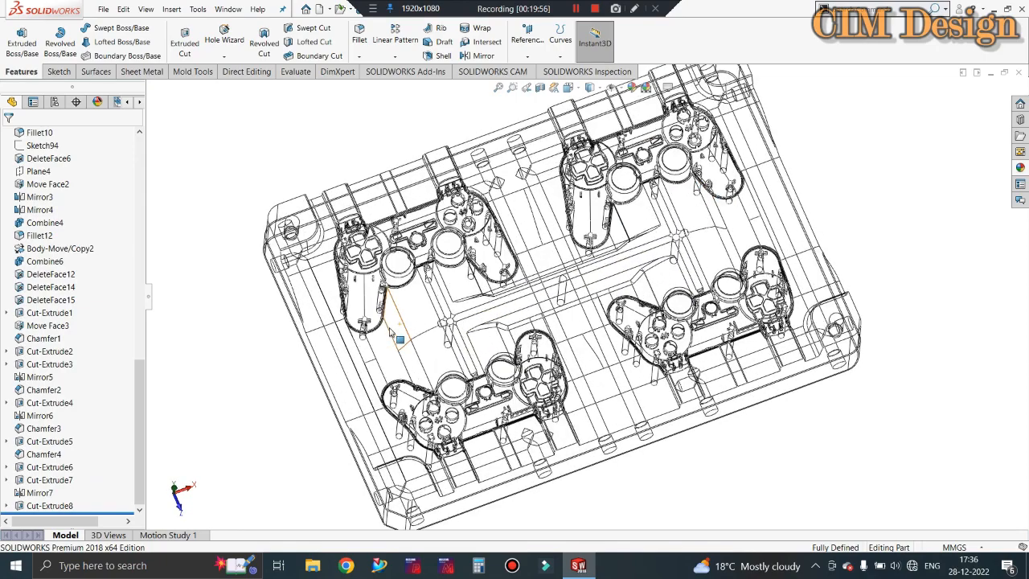
pyautogui.scroll(-4, 396, 354)
pyautogui.scroll(-3, 408, 288)
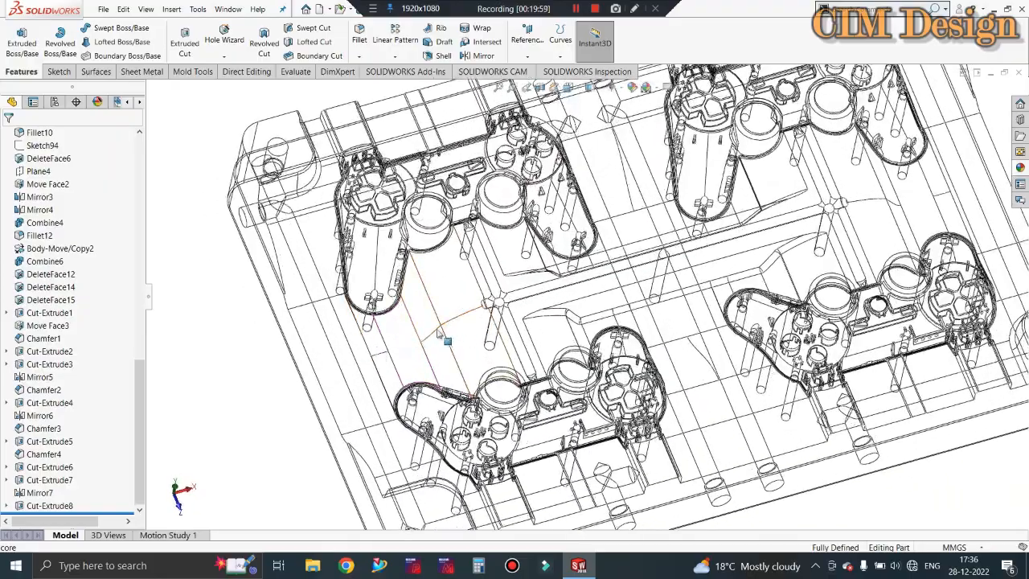
pyautogui.moveTo(322, 370); pyautogui.dragTo(377, 398, button='middle')
pyautogui.moveTo(478, 331); pyautogui.dragTo(501, 275, button='middle')
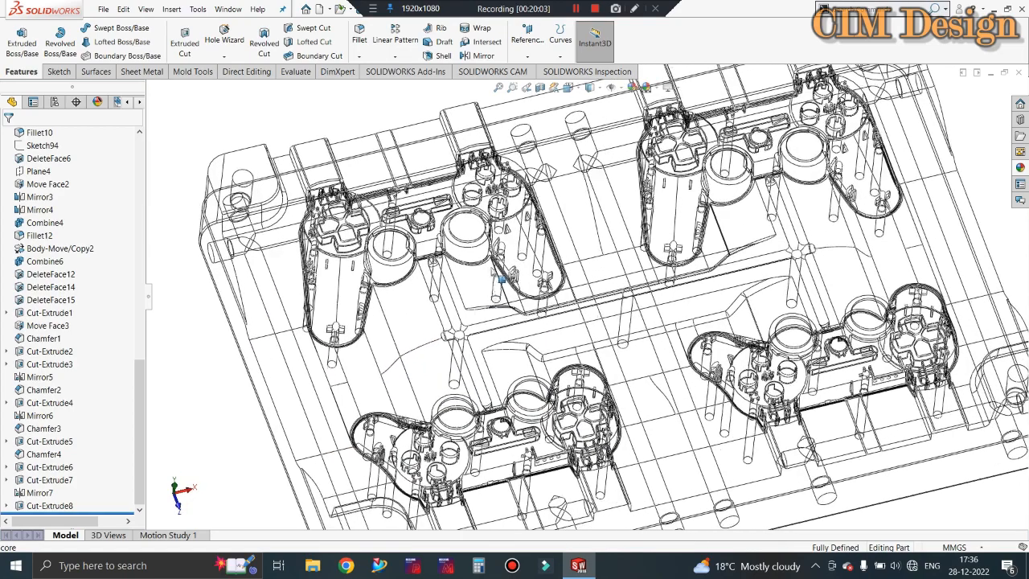
pyautogui.scroll(2, 511, 275)
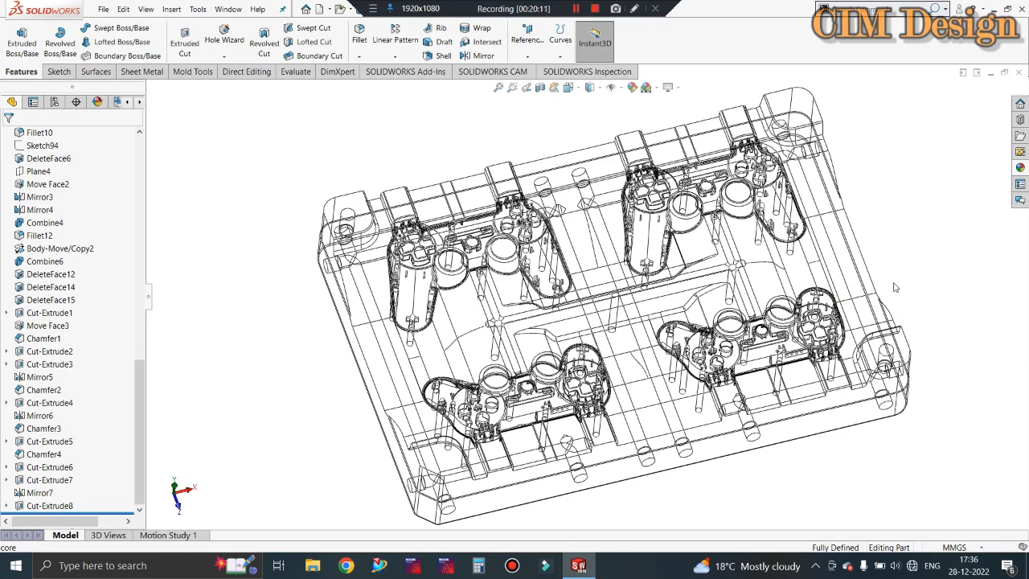
pyautogui.scroll(1, 713, 227)
pyautogui.scroll(-1, 856, 269)
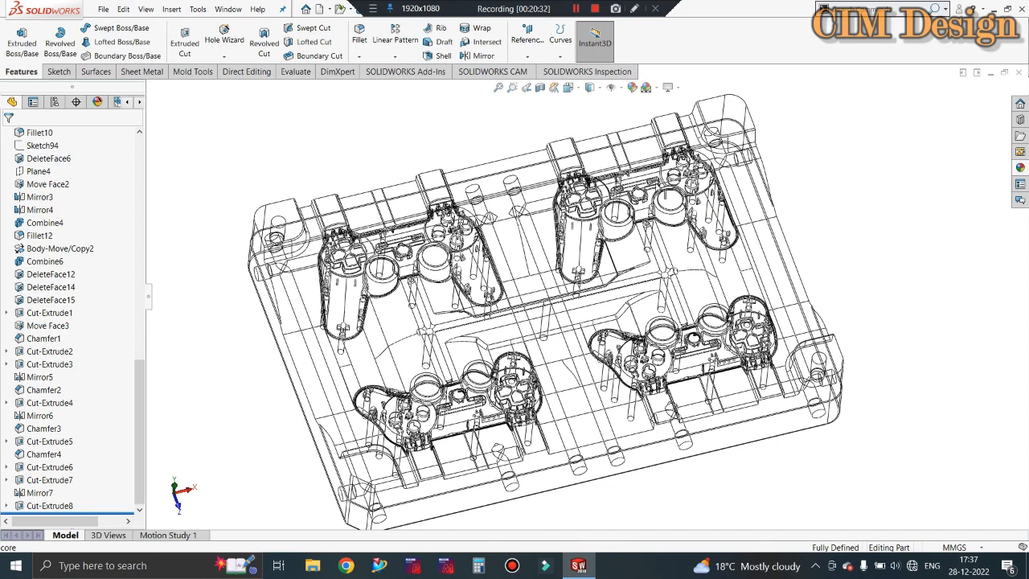
pyautogui.scroll(1, 689, 338)
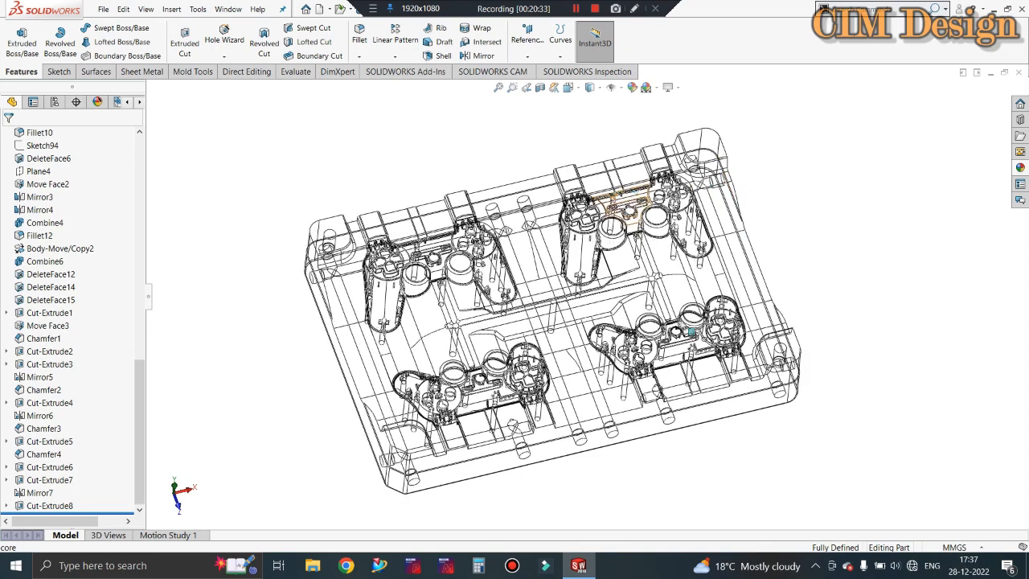
pyautogui.scroll(-1, 687, 338)
pyautogui.scroll(1, 675, 331)
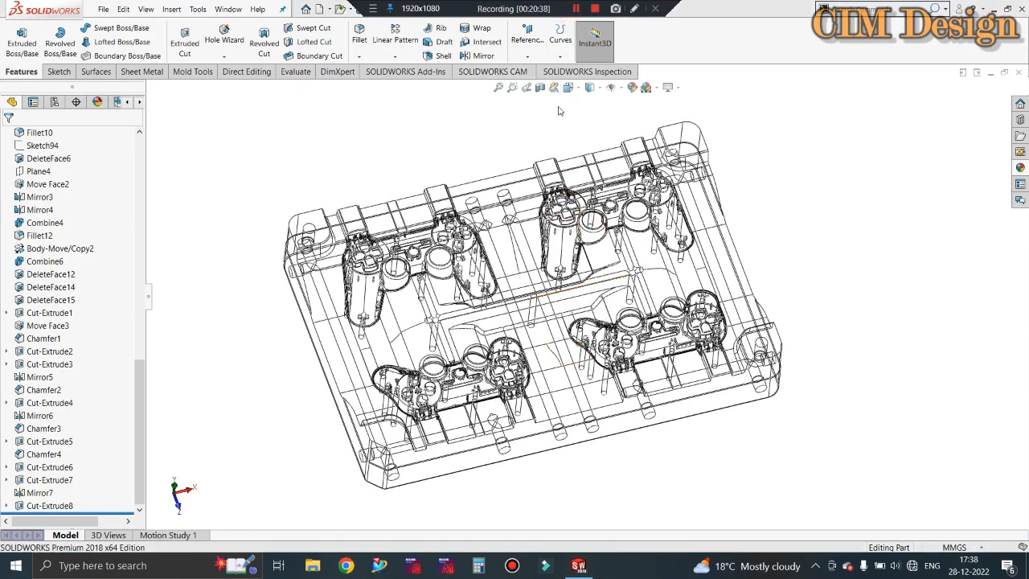
pyautogui.moveTo(560, 110); pyautogui.dragTo(457, 402, button='middle')
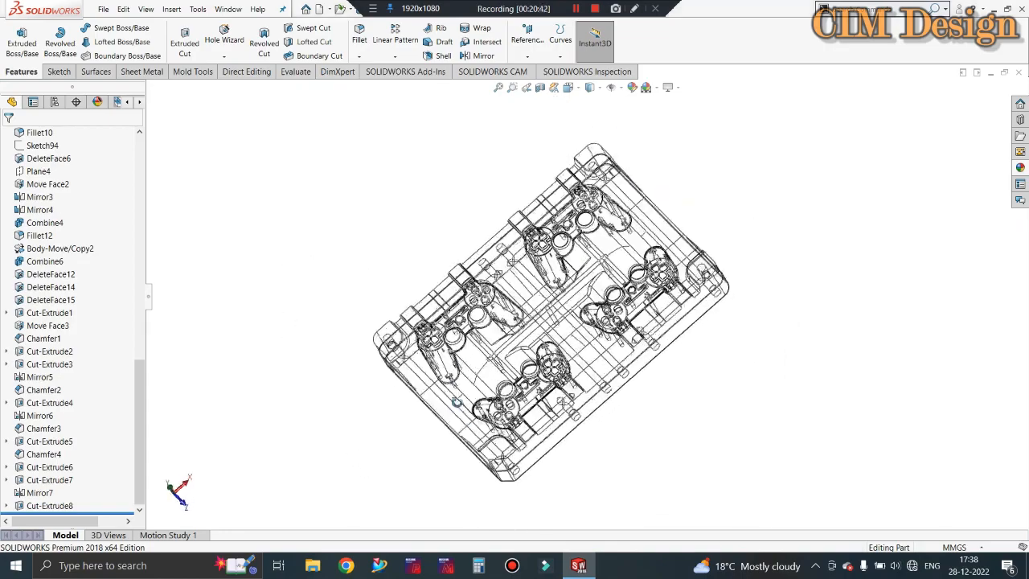
pyautogui.scroll(-5, 530, 288)
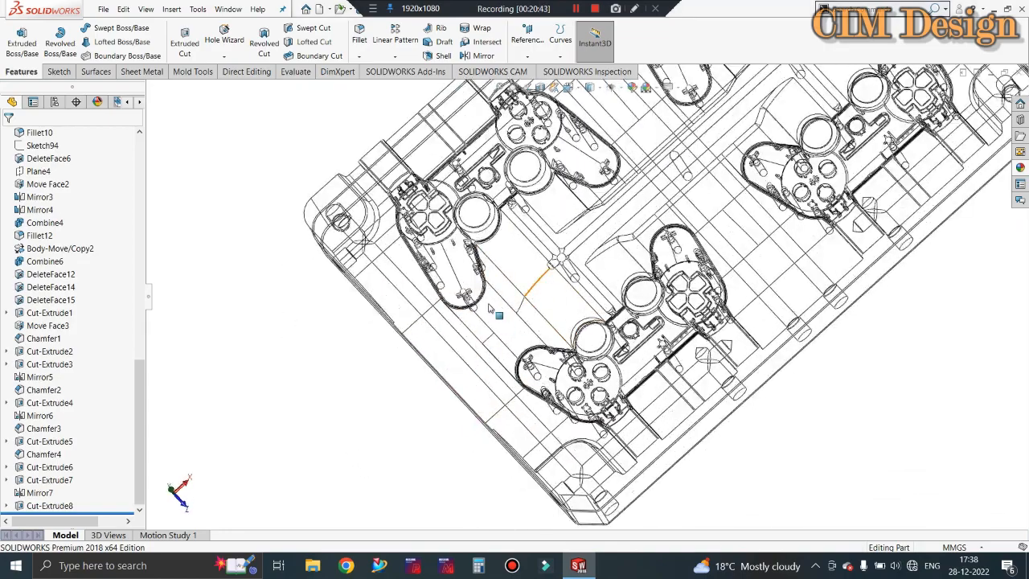
pyautogui.scroll(1, 489, 308)
pyautogui.moveTo(489, 308); pyautogui.dragTo(482, 233, button='middle')
pyautogui.scroll(-1, 480, 233)
pyautogui.scroll(1, 595, 273)
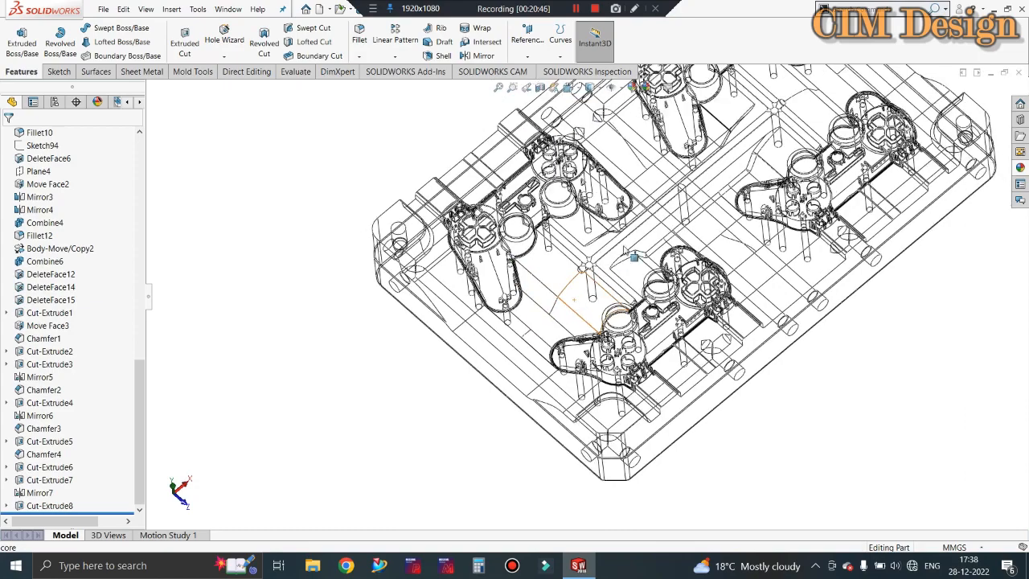
pyautogui.scroll(-4, 631, 259)
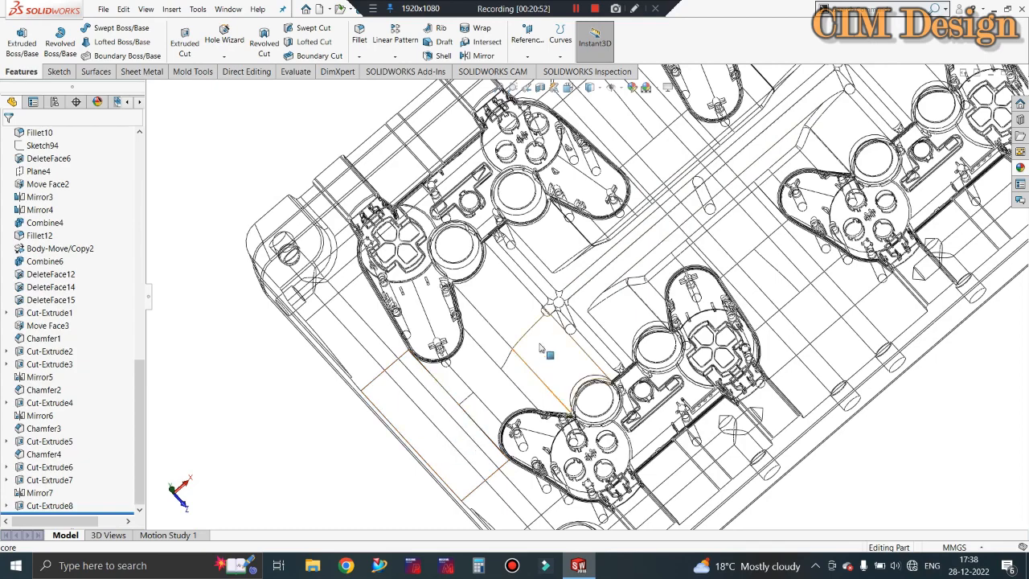
# Switch to Mold EX-Press and open the BFPT screw-plug baffle board configuration from the in-mold cooling items
pyautogui.scroll(4, 540, 348)
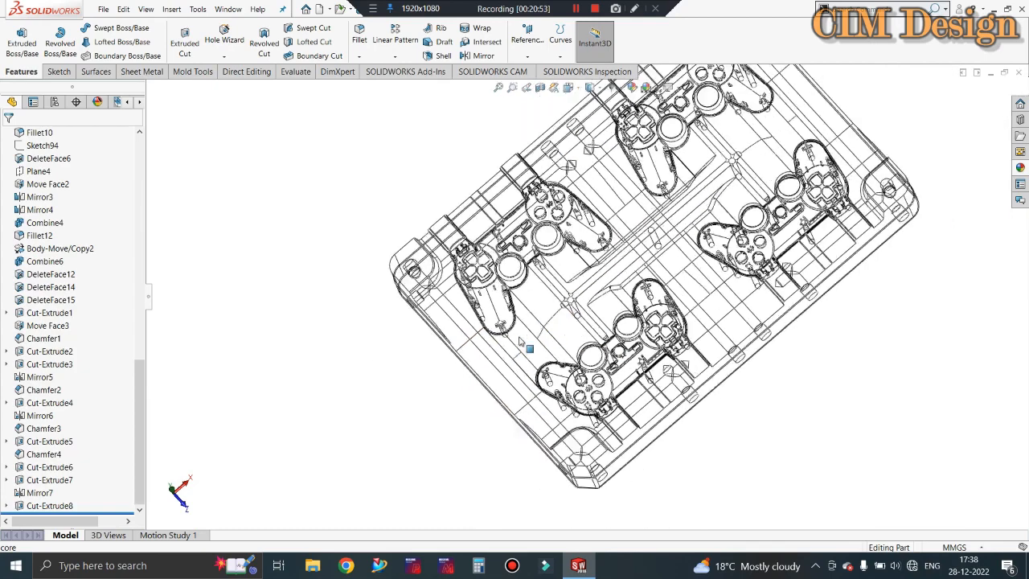
pyautogui.scroll(-1, 778, 150)
pyautogui.click(445, 571)
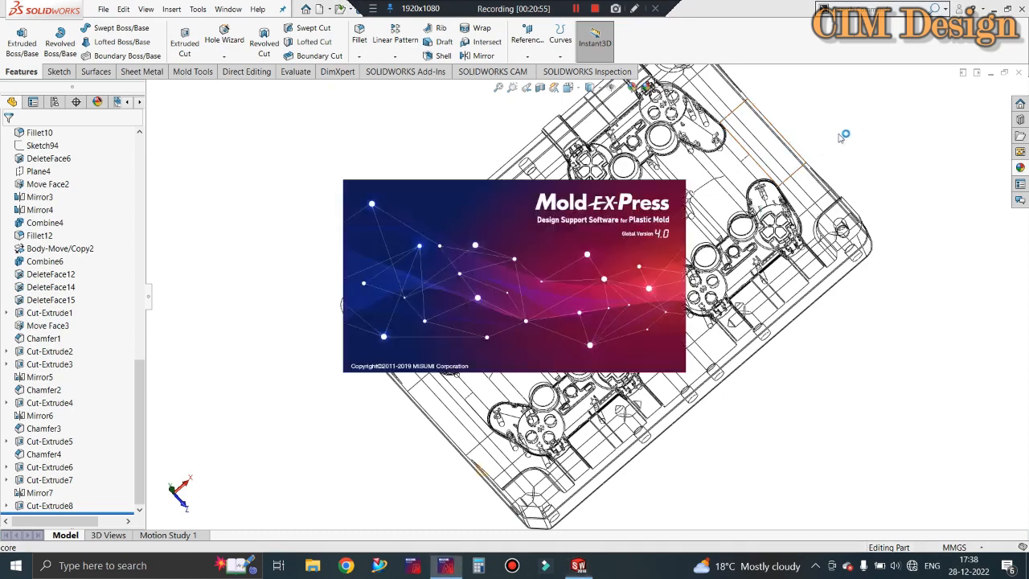
pyautogui.scroll(-1, 764, 163)
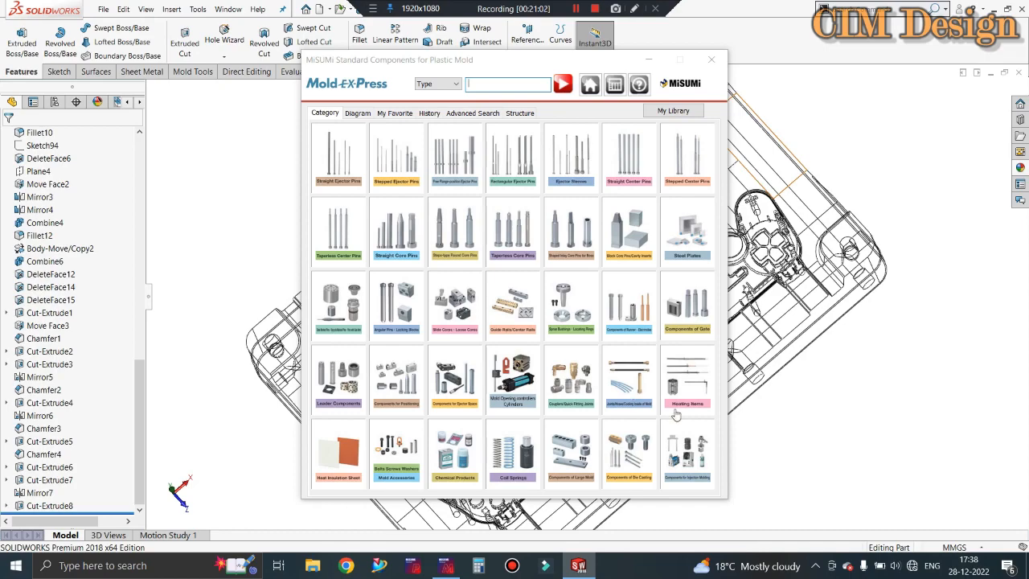
pyautogui.click(634, 376)
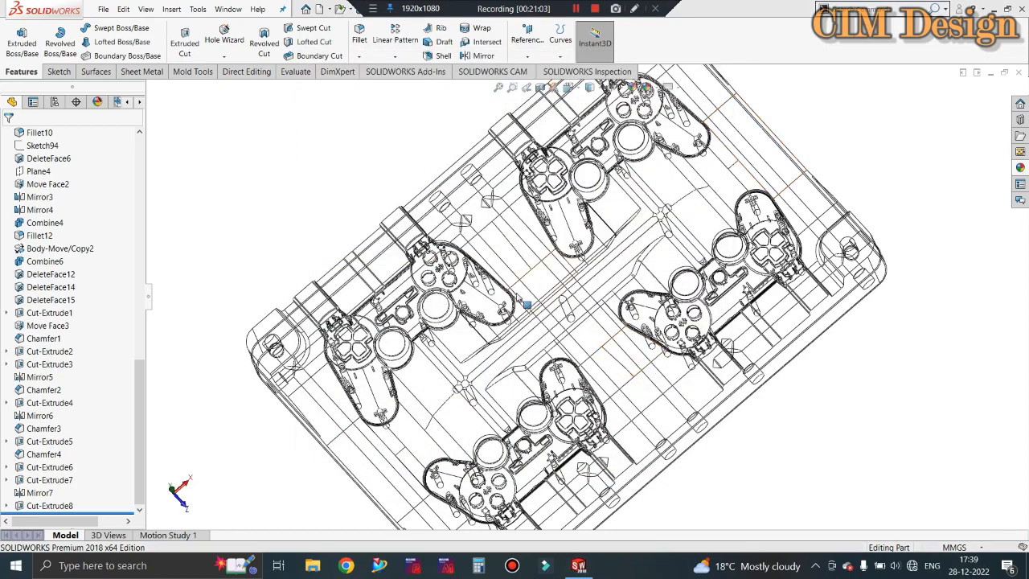
pyautogui.scroll(-2, 507, 198)
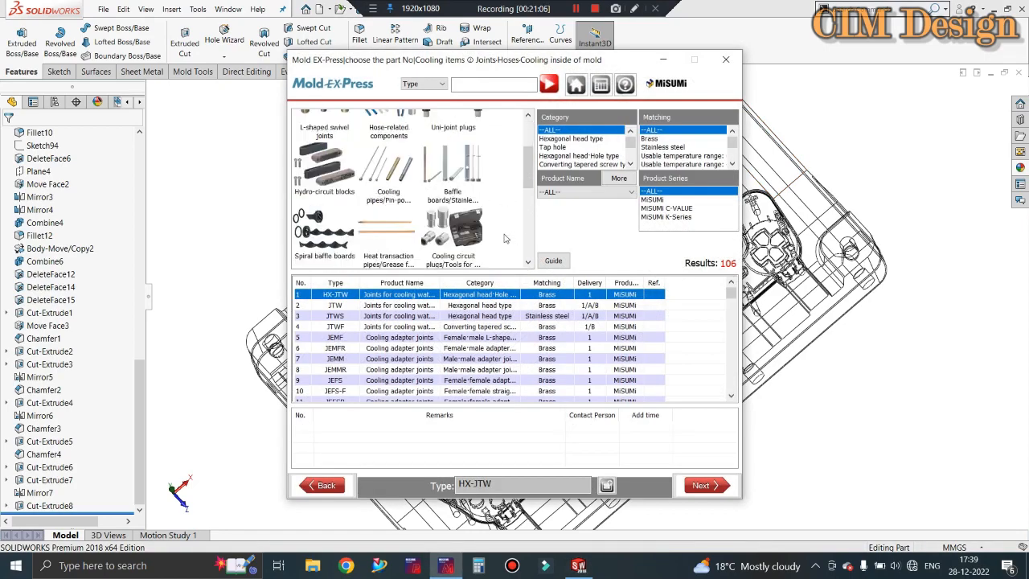
pyautogui.click(468, 171)
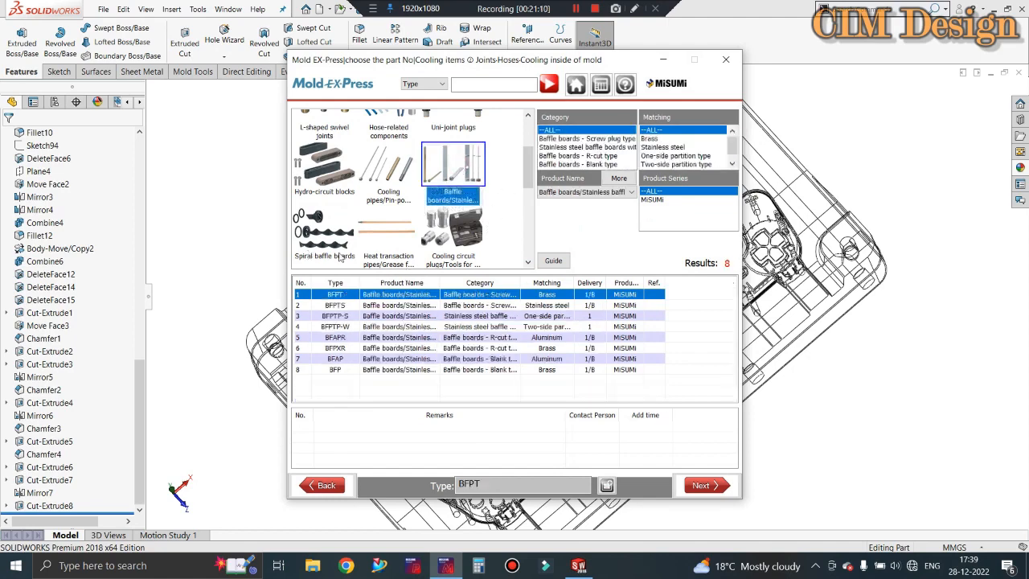
pyautogui.click(708, 486)
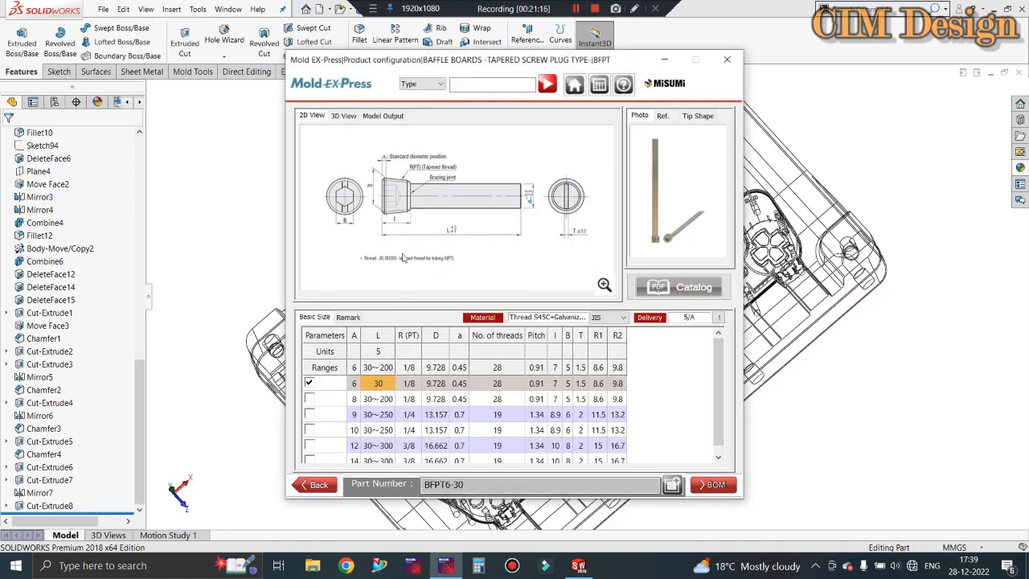
# Examine the D and A values of the 12 mm and 14 mm baffle board rows in the size table
pyautogui.scroll(-1, 413, 410)
pyautogui.click(439, 449)
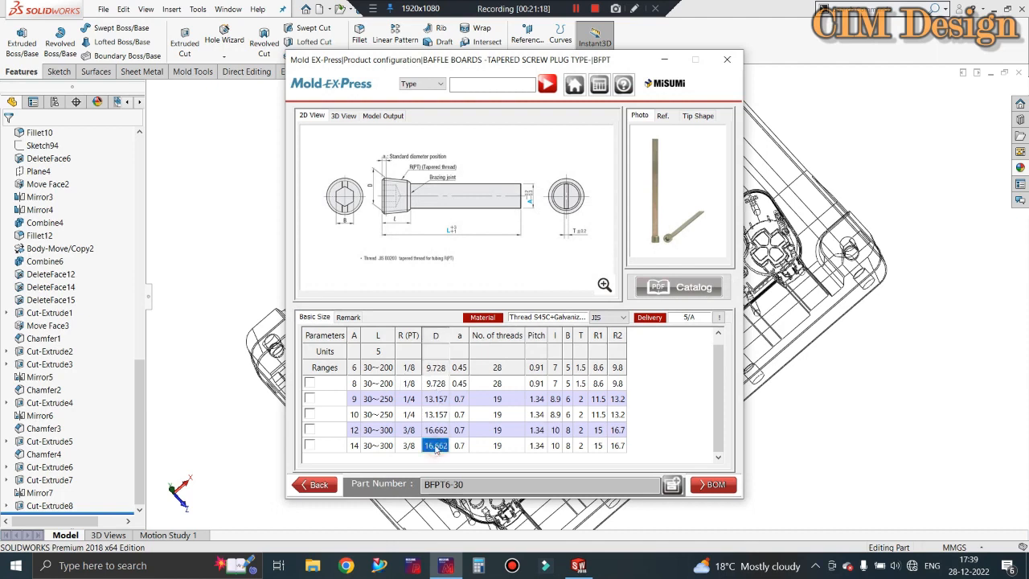
pyautogui.click(435, 431)
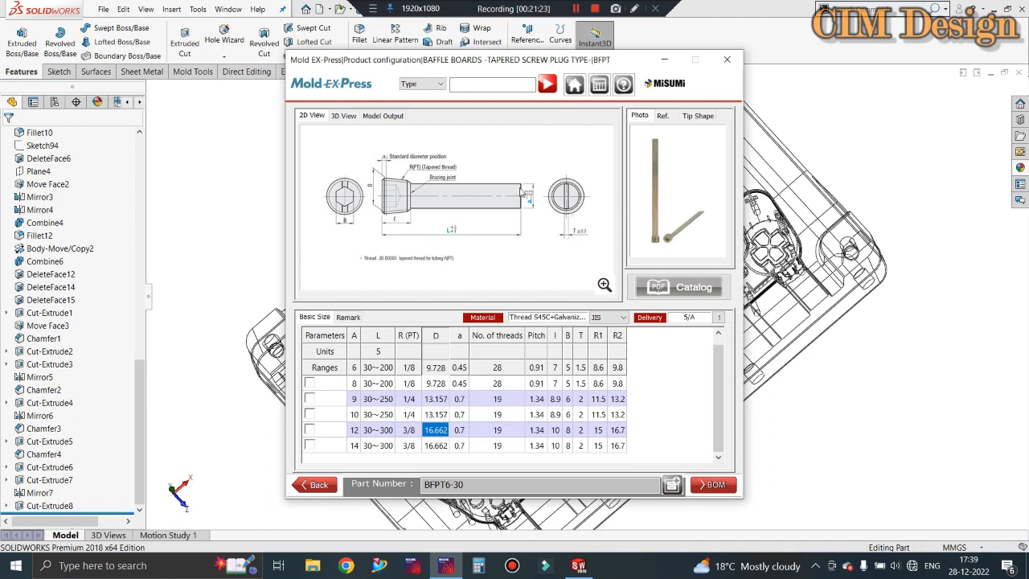
pyautogui.click(354, 431)
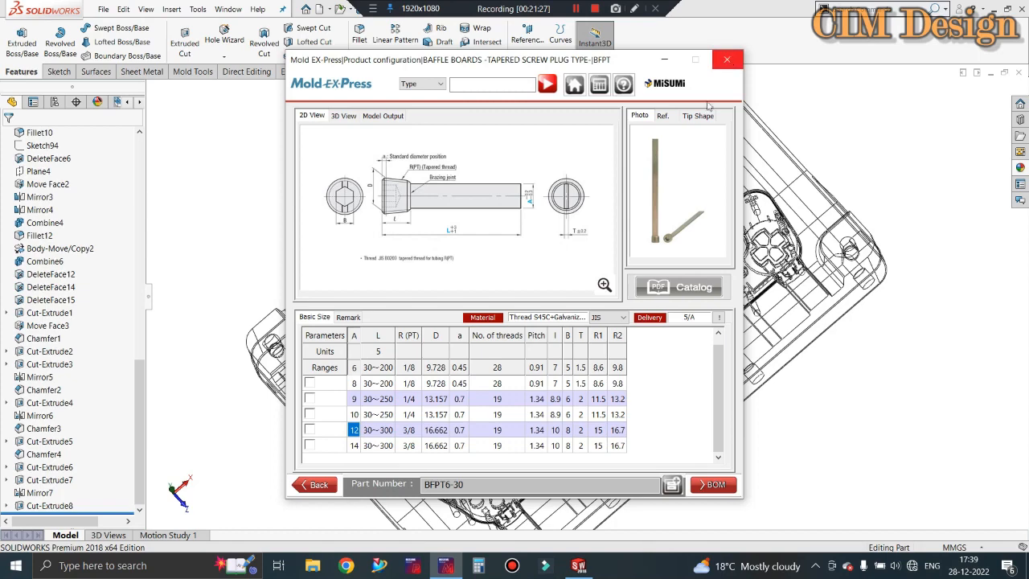
# Open the catalog page from the baffle board configuration, look through it enlarged, and close both the page and Mold EX-Press
pyautogui.click(684, 291)
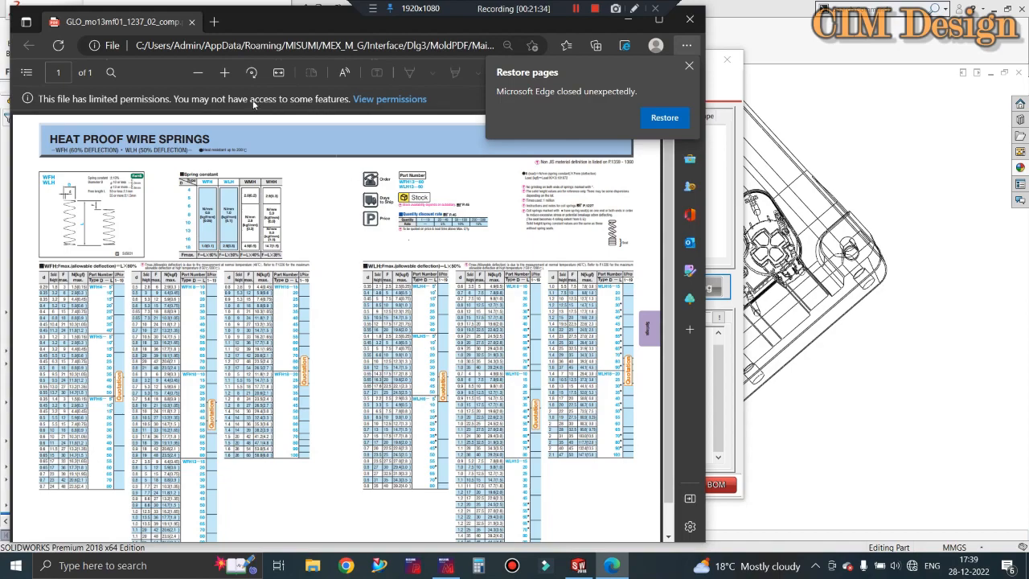
pyautogui.click(223, 77)
pyautogui.click(222, 77)
pyautogui.click(223, 77)
pyautogui.click(222, 76)
pyautogui.click(223, 76)
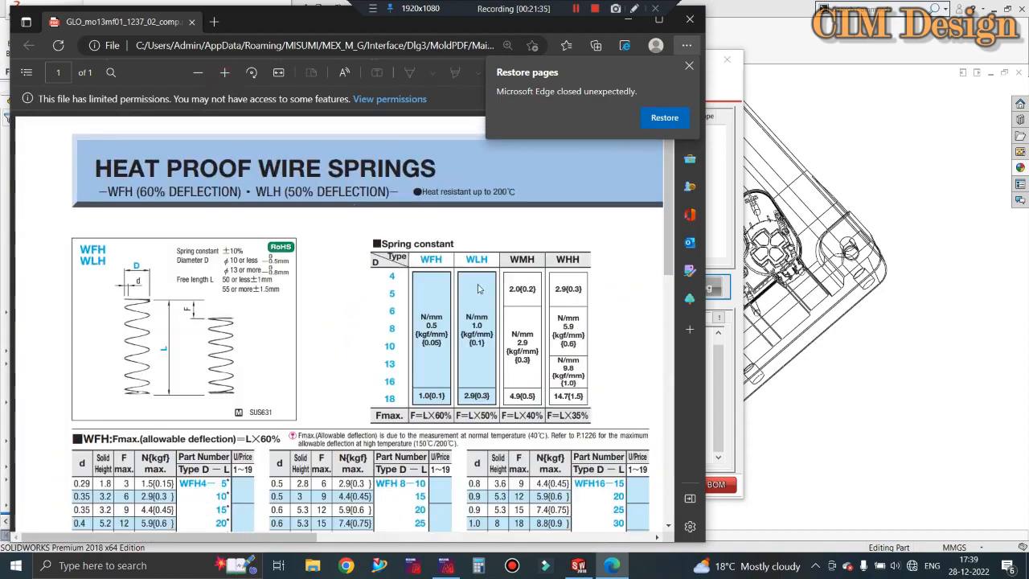
pyautogui.scroll(-15, 479, 289)
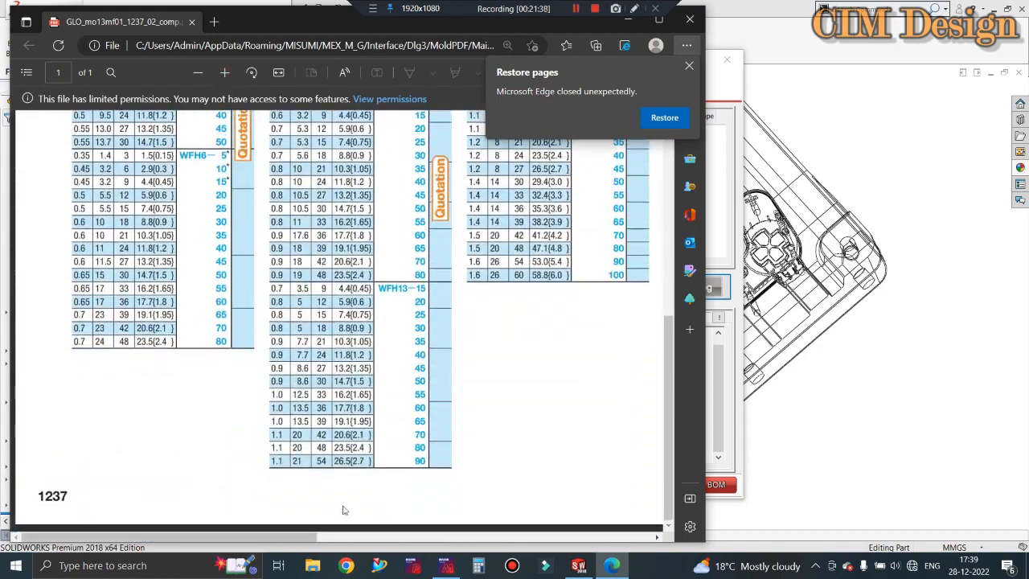
pyautogui.hscroll(10, 510, 312)
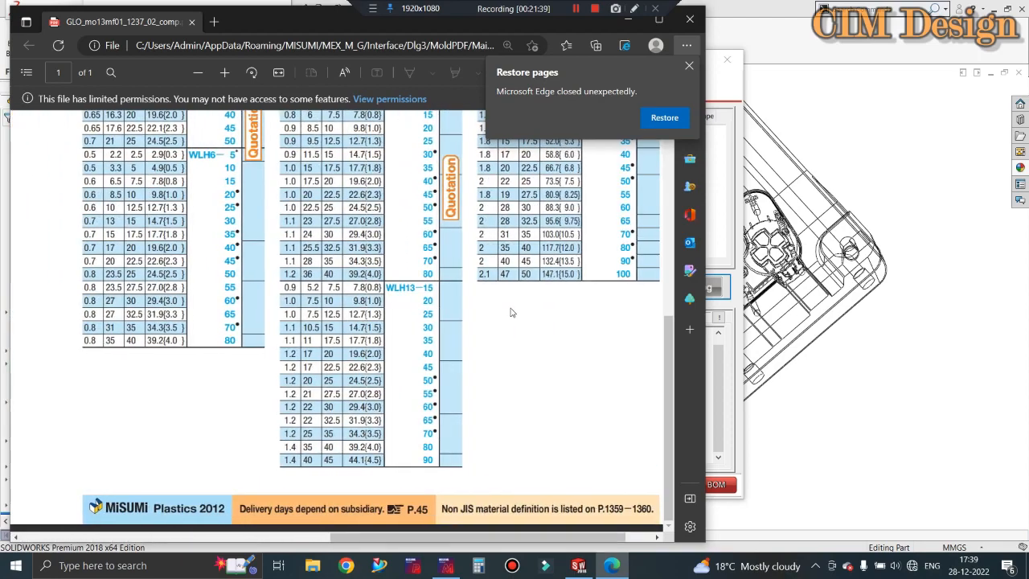
pyautogui.scroll(6, 510, 312)
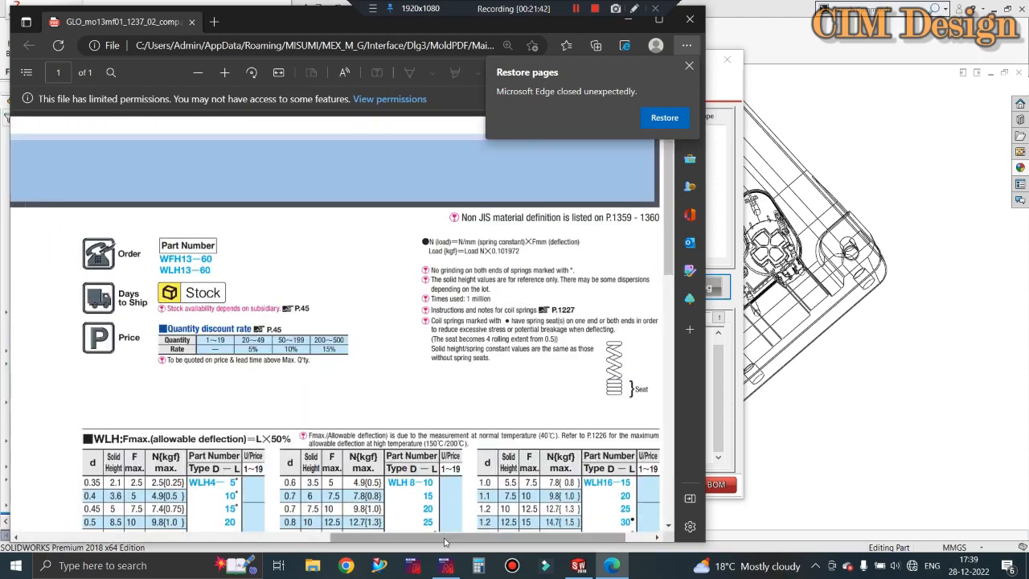
pyautogui.hscroll(2, 549, 338)
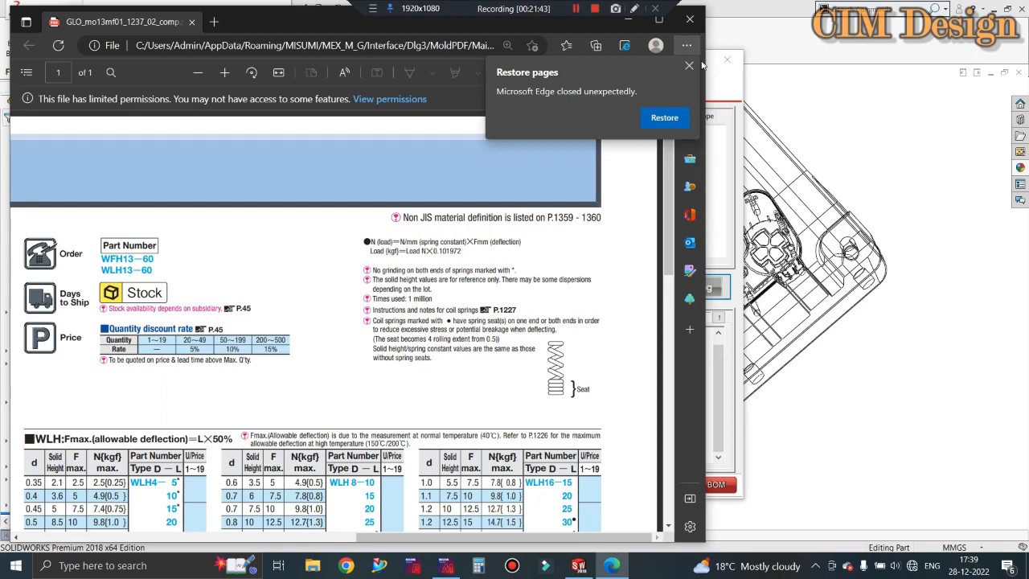
pyautogui.click(690, 18)
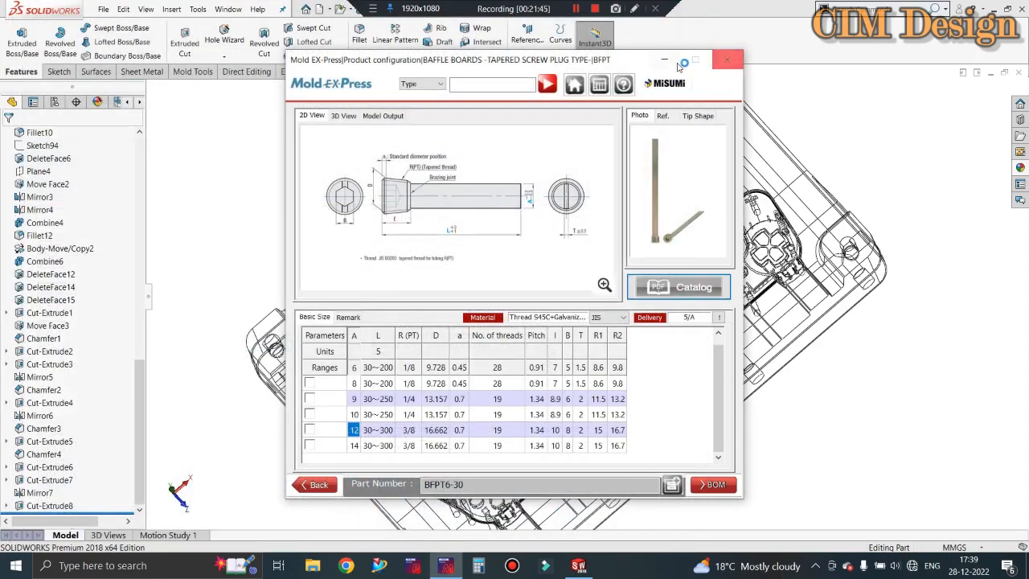
pyautogui.click(728, 59)
# Start a cut-extrude sketch on the long flat end face of the wireframe core
pyautogui.scroll(2, 569, 296)
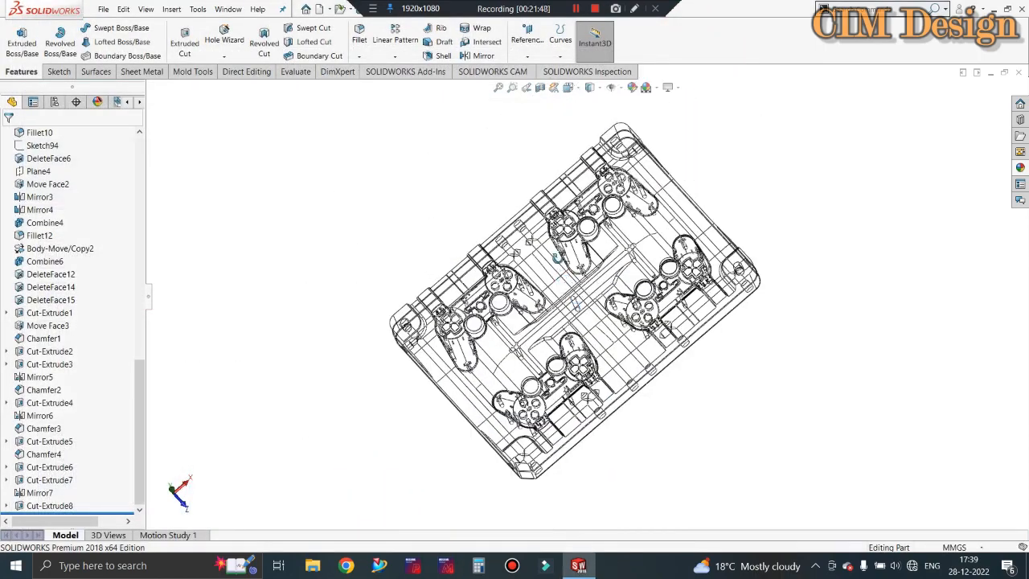
pyautogui.moveTo(558, 258); pyautogui.dragTo(594, 156, button='middle')
pyautogui.scroll(-1, 514, 346)
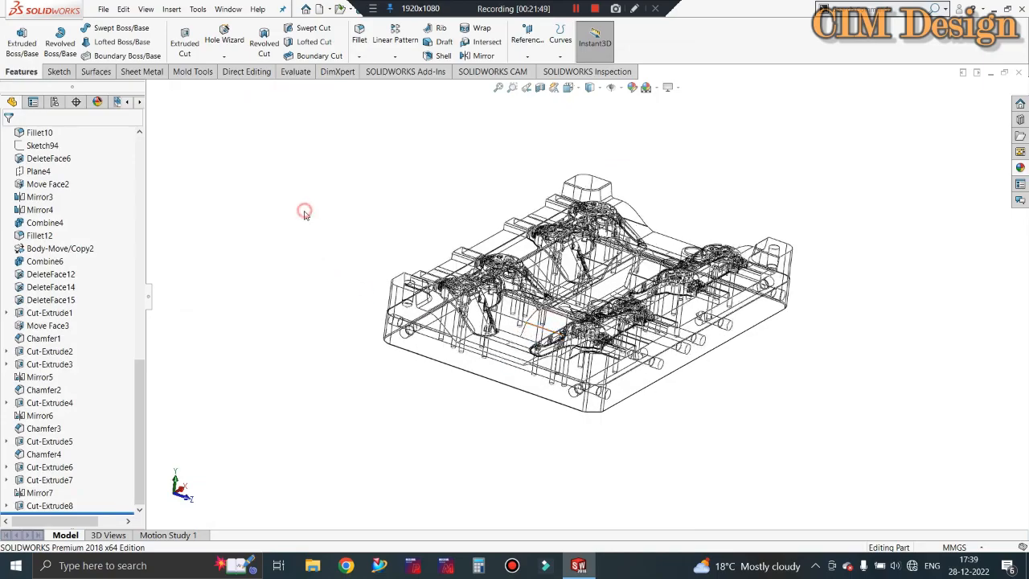
pyautogui.scroll(-2, 476, 376)
pyautogui.moveTo(478, 370)
pyautogui.mouseDown(button='middle')
pyautogui.moveTo(521, 315)
pyautogui.moveTo(510, 353)
pyautogui.mouseUp(button='middle')
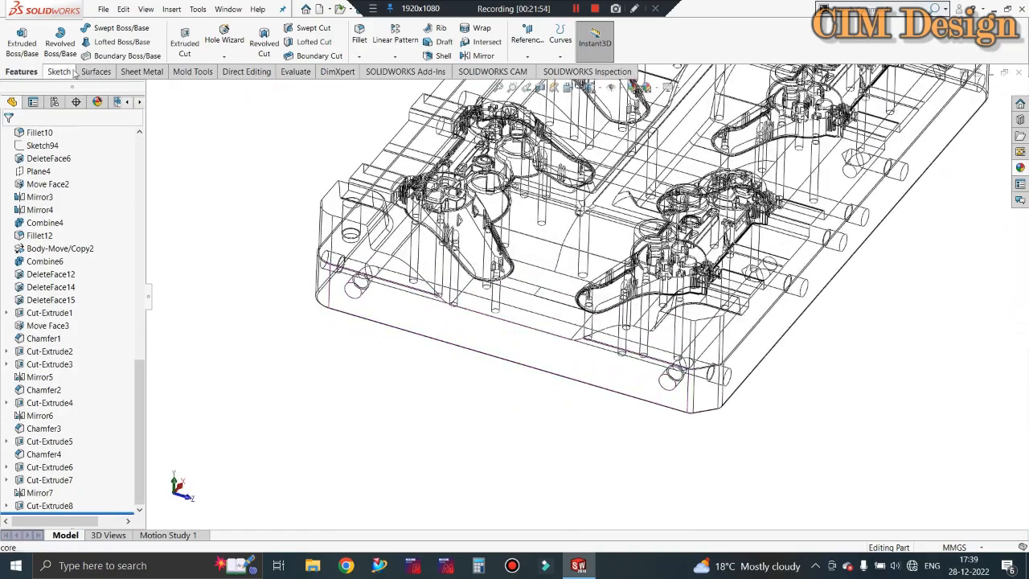
pyautogui.click(184, 42)
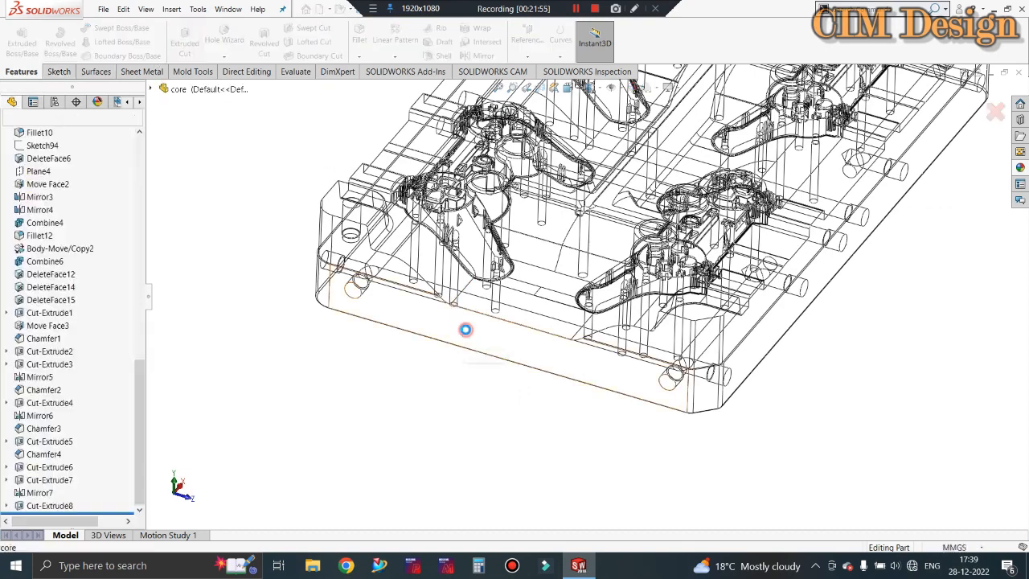
pyautogui.click(465, 332)
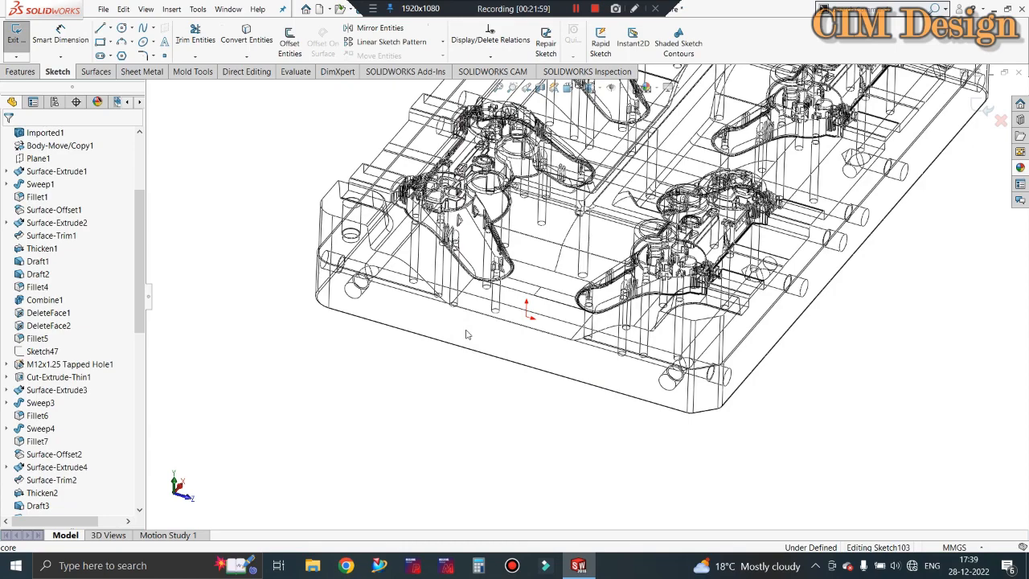
# Sketch a 14 mm diameter circle at the middle of the end face, vertically aligned with the central hole's center
pyautogui.scroll(-3, 575, 332)
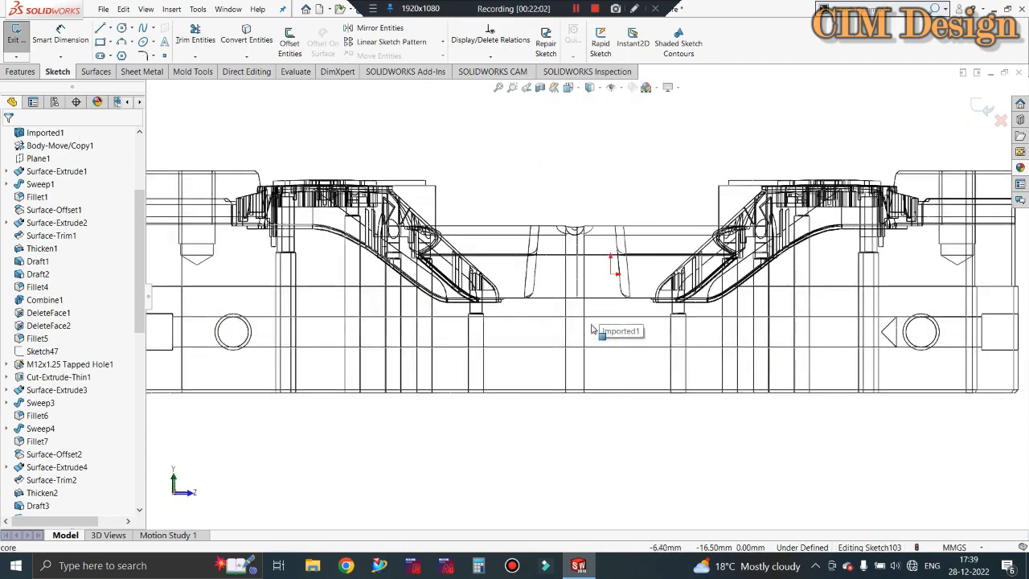
pyautogui.scroll(-2, 590, 330)
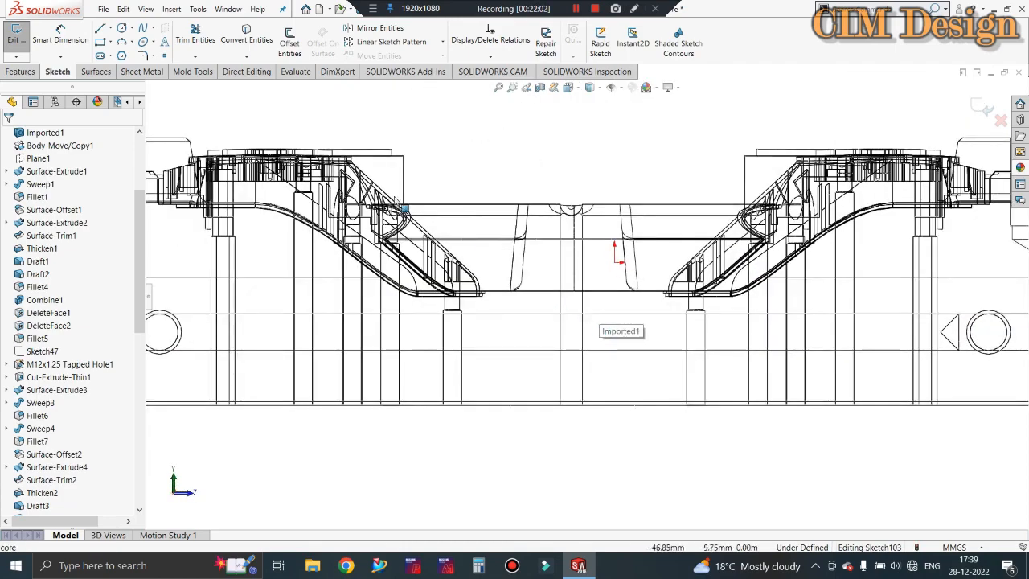
pyautogui.click(121, 29)
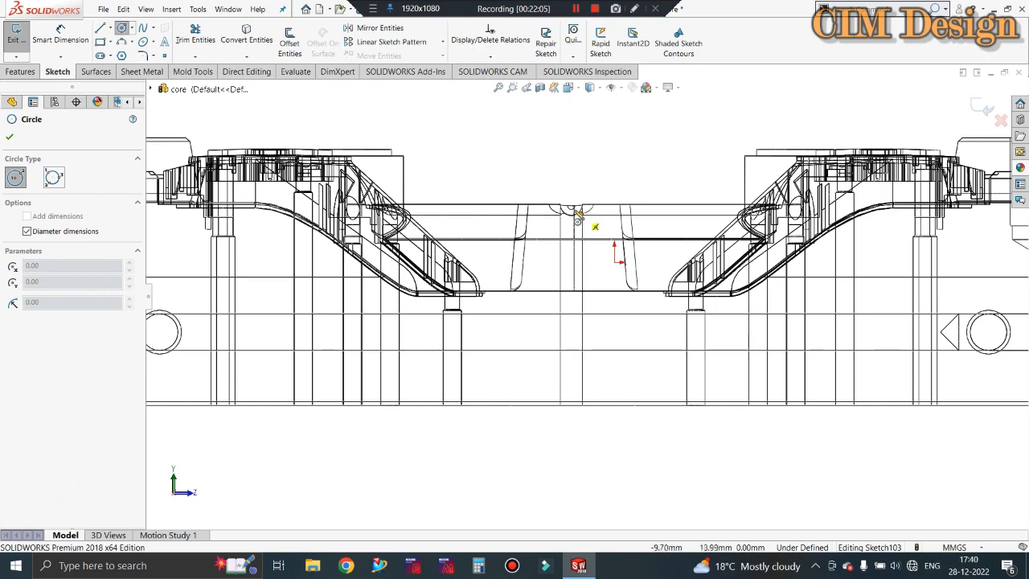
pyautogui.click(570, 332)
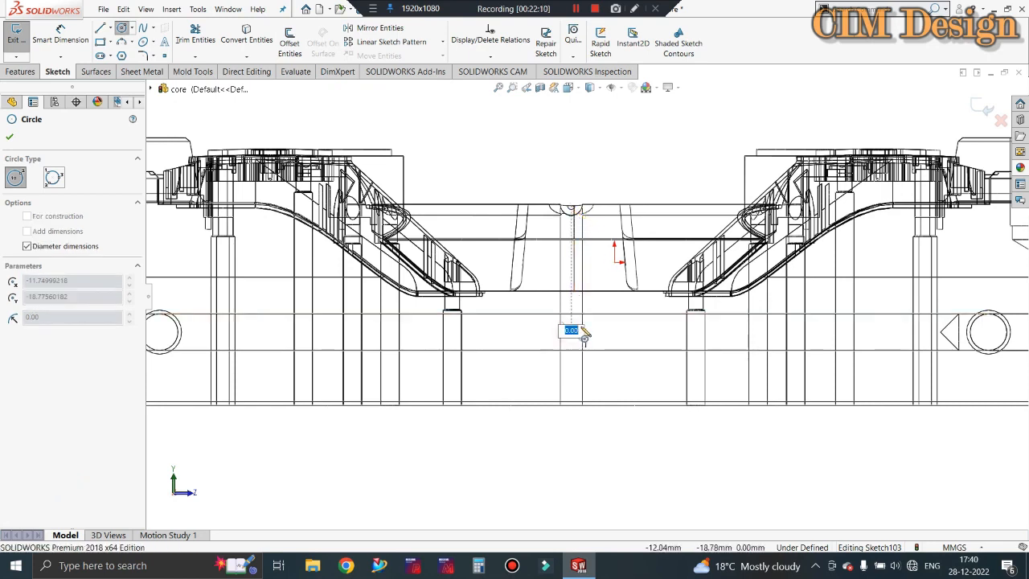
pyautogui.write('10')
pyautogui.press('Return')
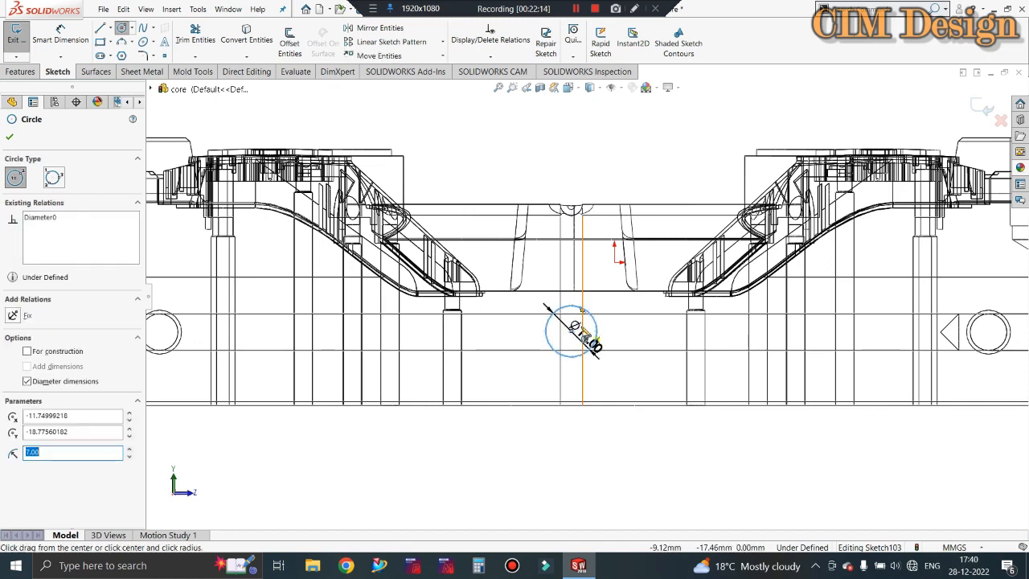
pyautogui.press('Escape')
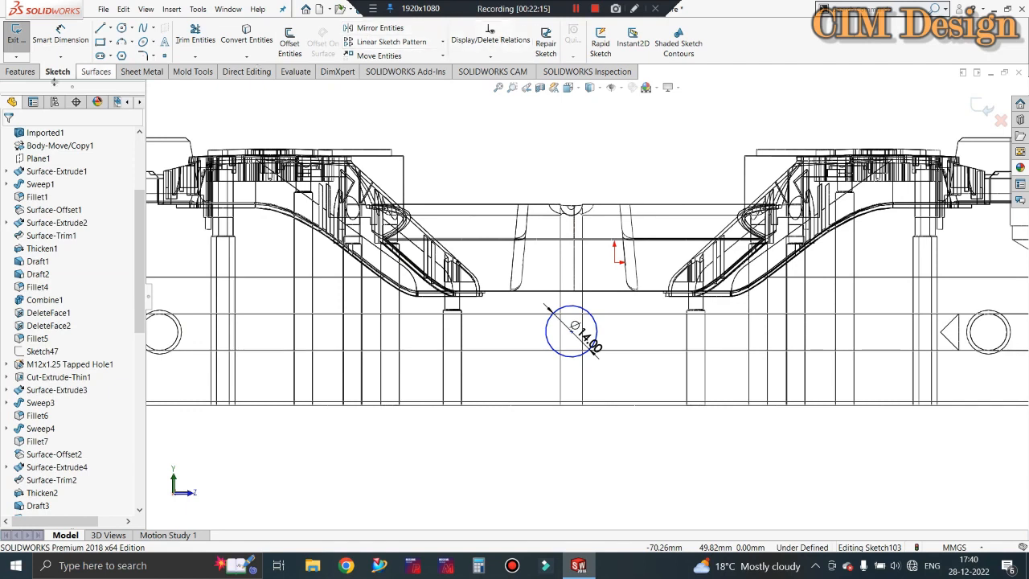
# Dimension the circle's center 5 mm below the upper edge line of the horizontal cooling channel
pyautogui.click(60, 34)
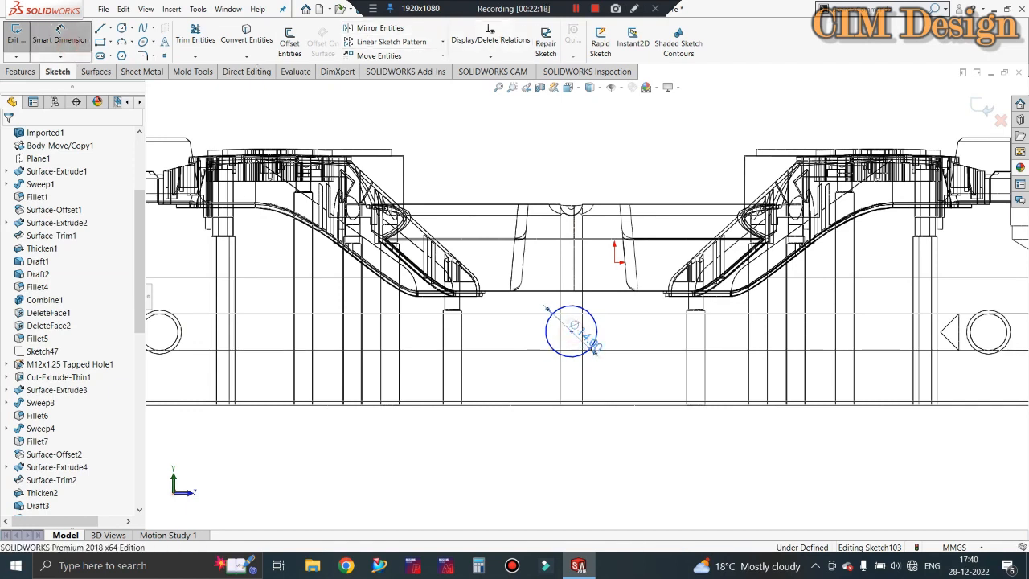
pyautogui.click(580, 338)
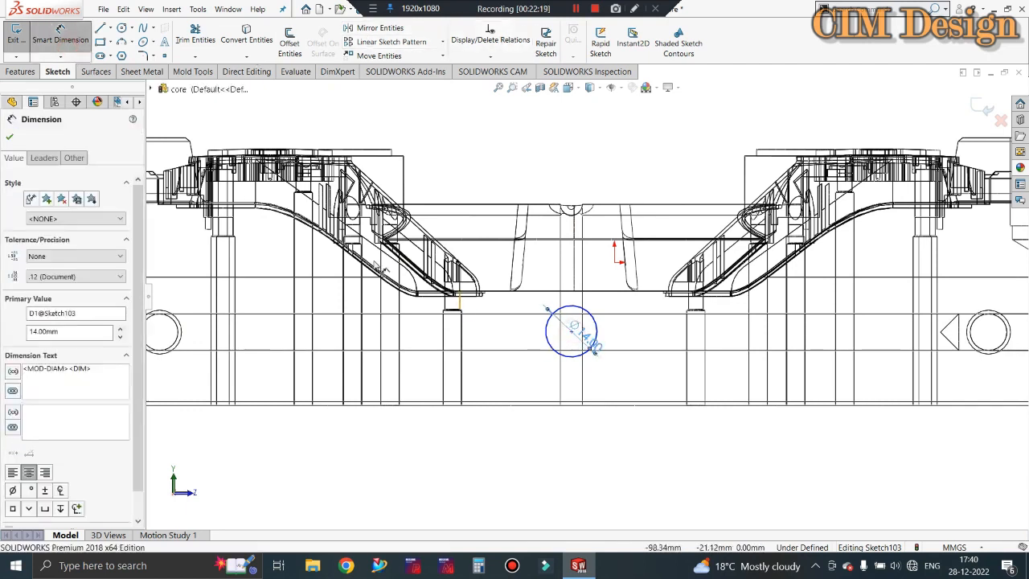
pyautogui.click(617, 314)
pyautogui.press('Escape')
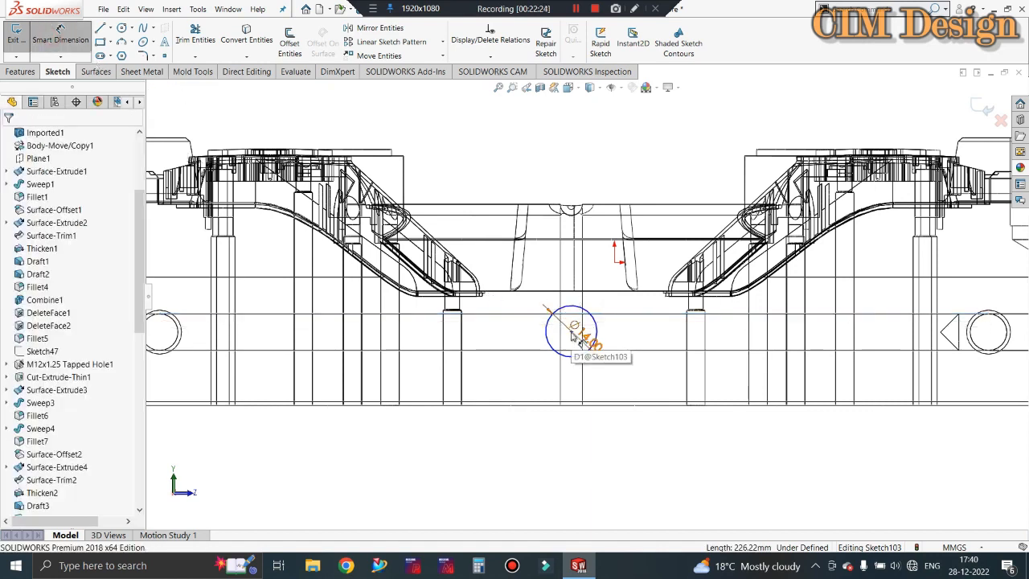
pyautogui.click(611, 315)
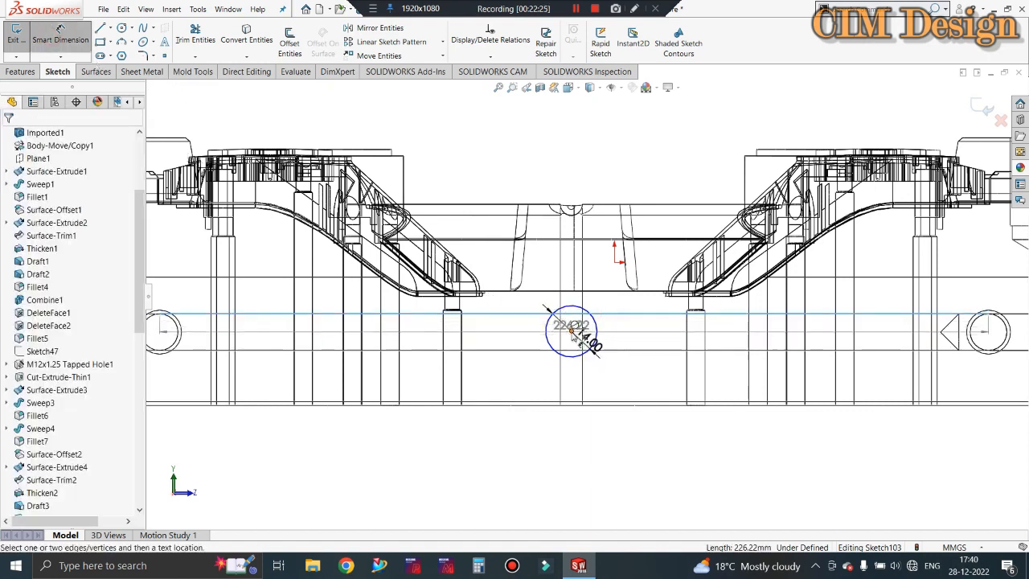
pyautogui.click(572, 328)
pyautogui.click(640, 325)
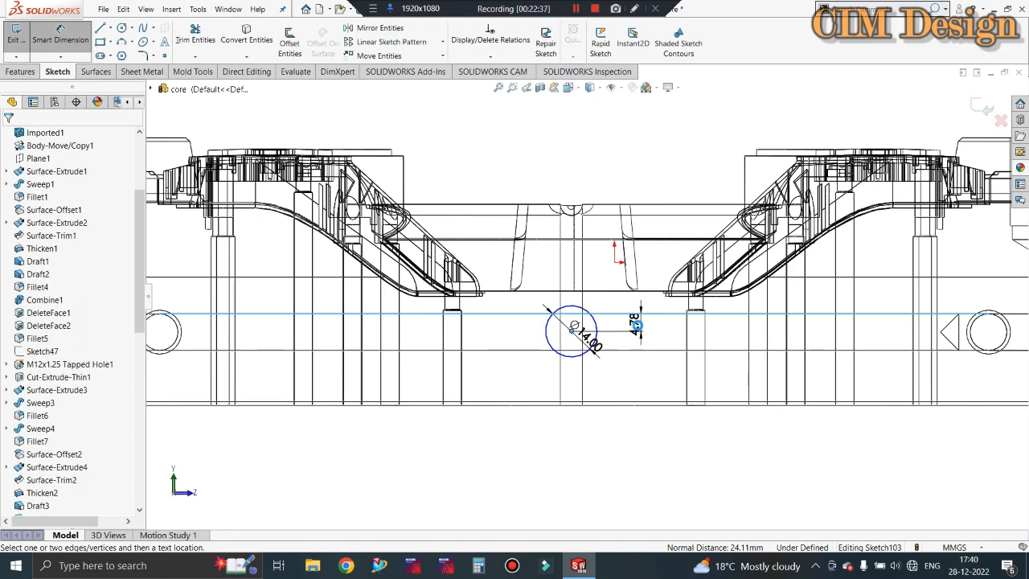
pyautogui.click(645, 333)
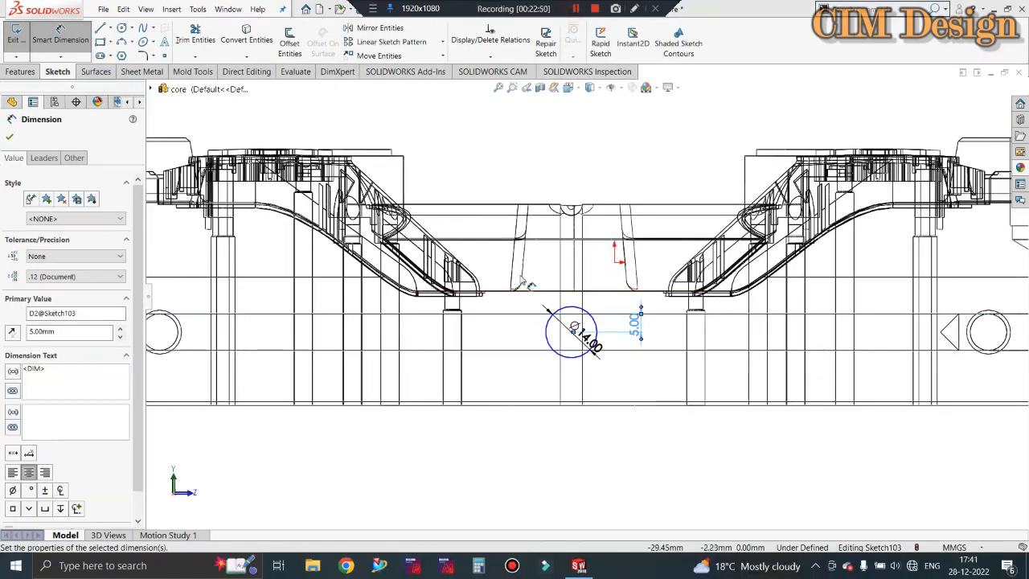
pyautogui.scroll(4, 578, 321)
pyautogui.moveTo(579, 322); pyautogui.dragTo(498, 331, button='middle')
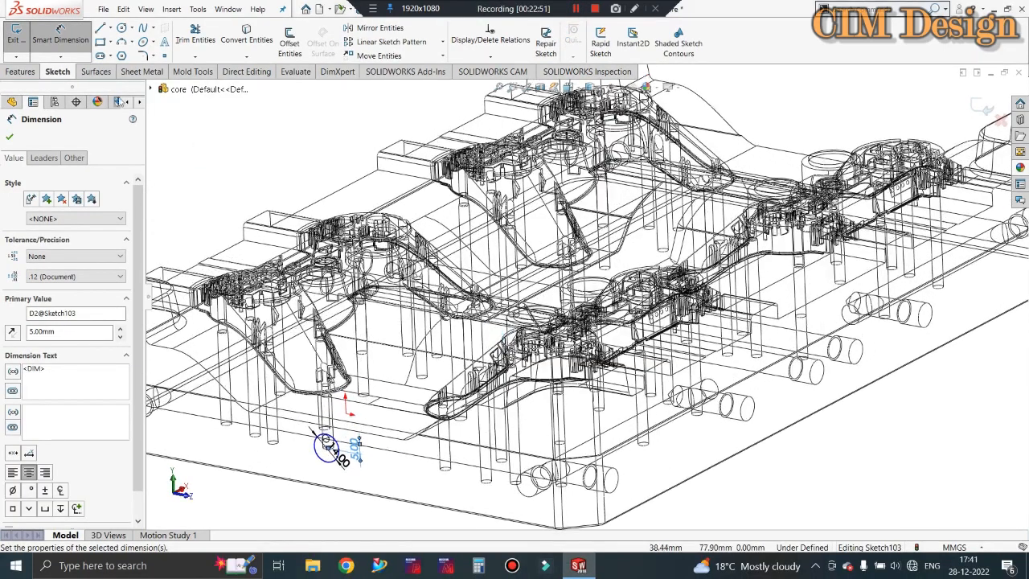
# Cut the 14 mm circle blind into the core to a depth of 90 mm, stopping short of the central hole
pyautogui.click(17, 33)
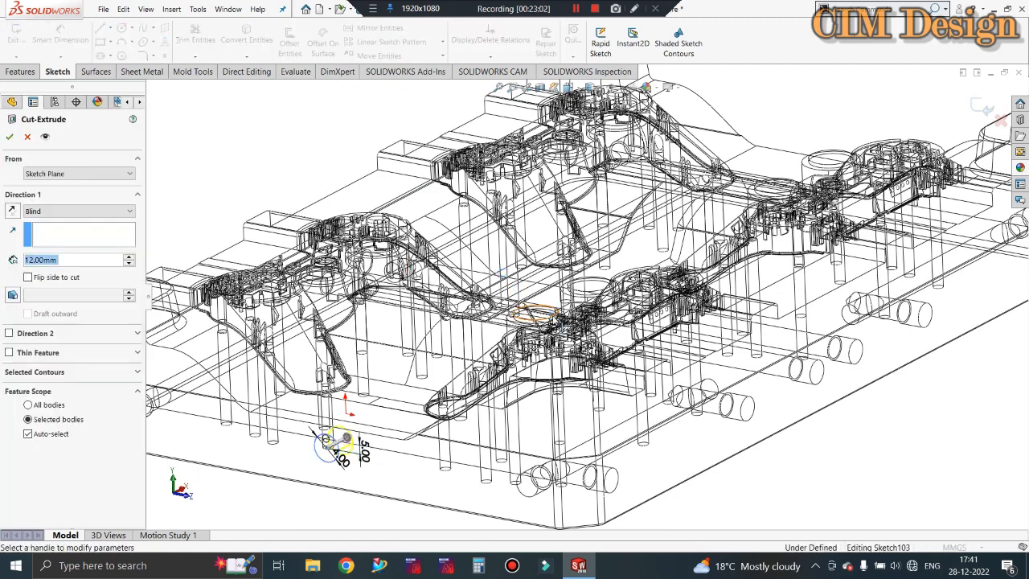
pyautogui.moveTo(698, 228); pyautogui.dragTo(595, 272, button='middle')
pyautogui.scroll(3, 640, 247)
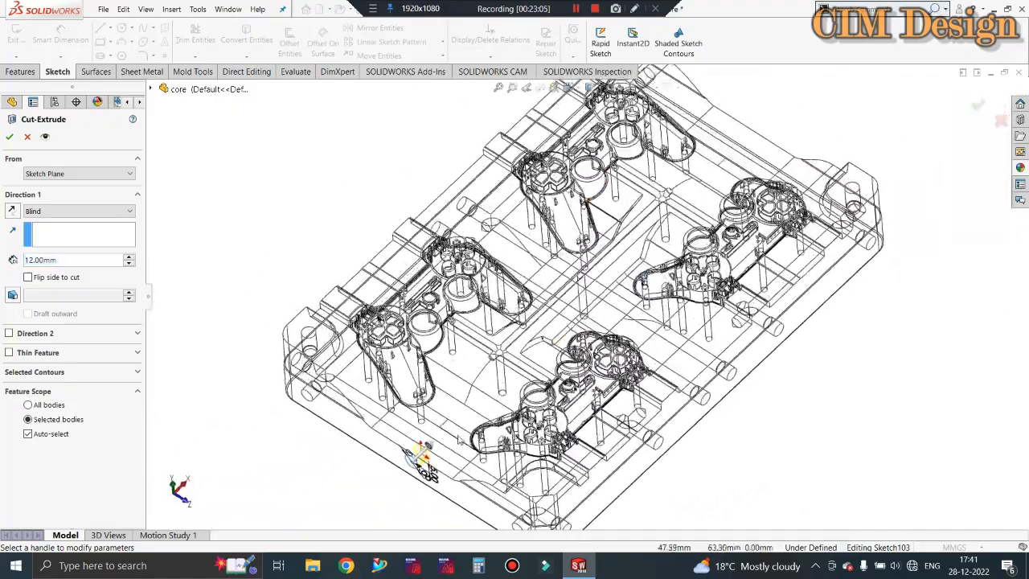
pyautogui.click(415, 450)
pyautogui.click(496, 402)
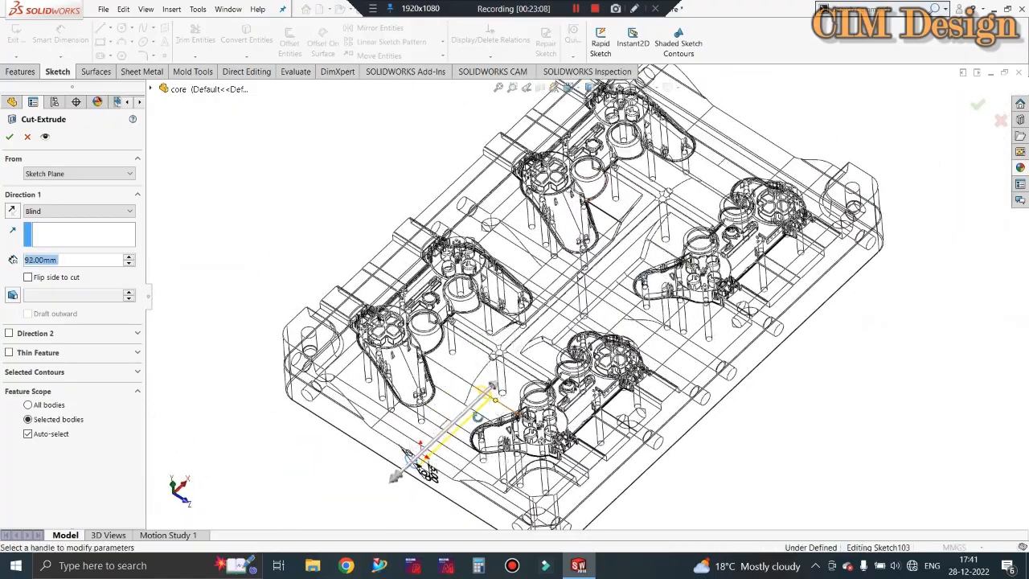
pyautogui.scroll(-10, 502, 362)
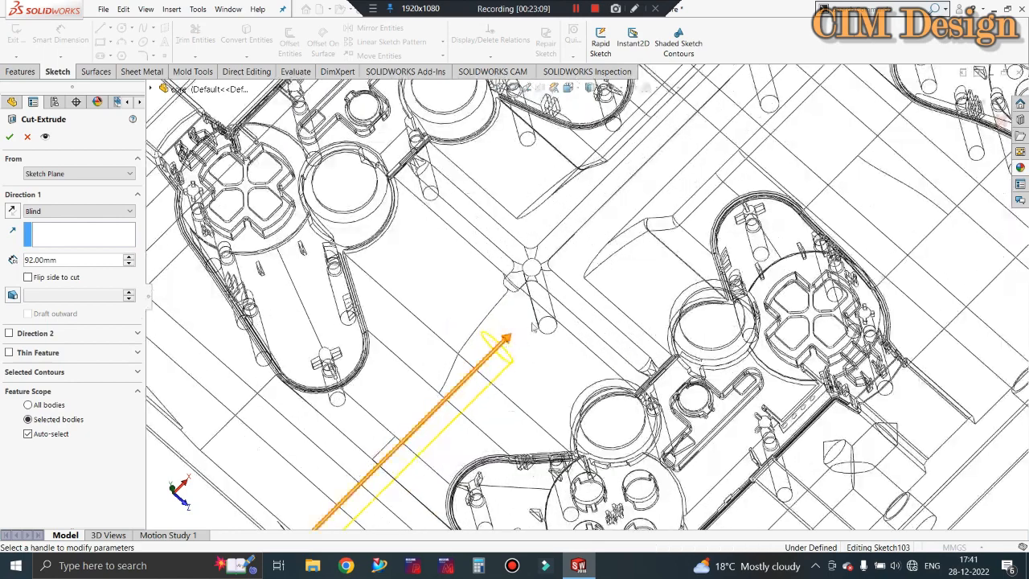
pyautogui.doubleClick(80, 261)
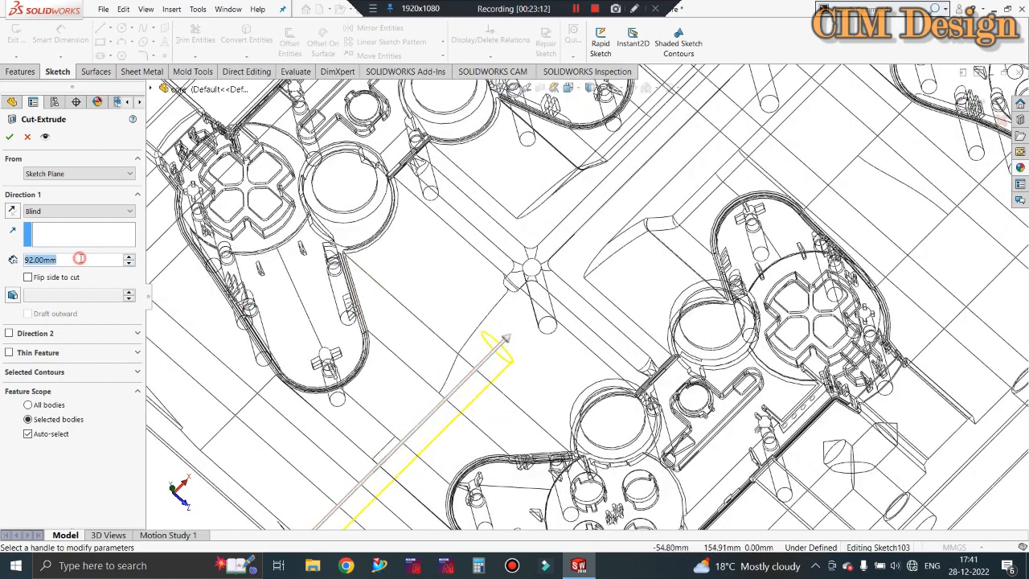
pyautogui.write('90')
pyautogui.press('Return')
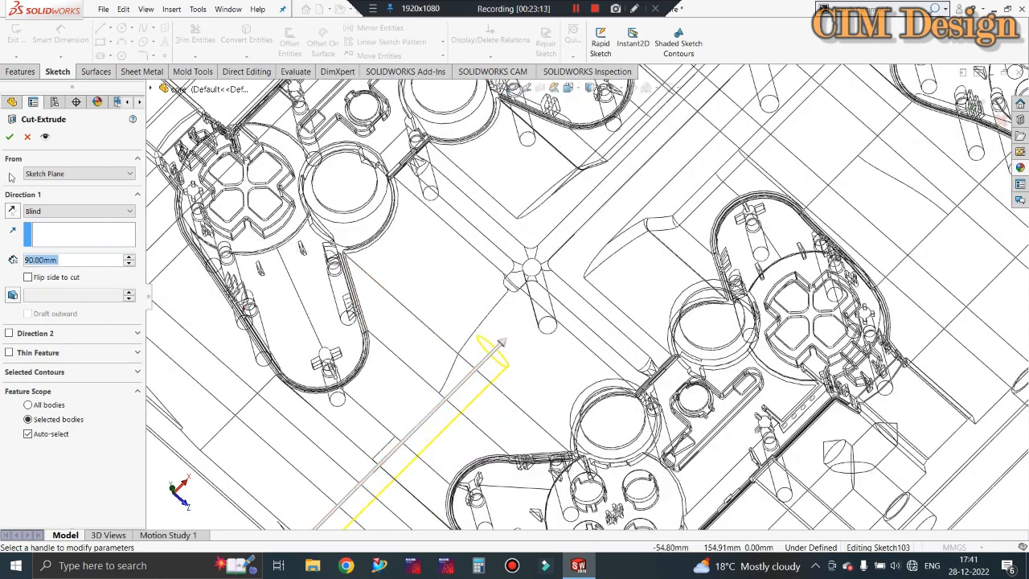
pyautogui.click(11, 139)
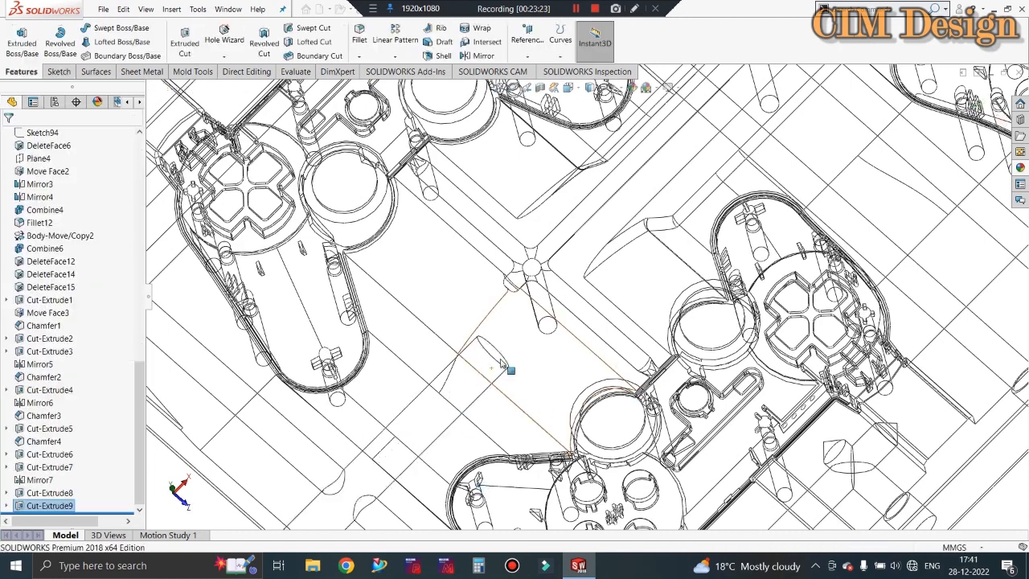
# Mirror the new 14 mm channel cut about the Right Plane to the opposite end of the core
pyautogui.moveTo(510, 348); pyautogui.dragTo(508, 327, button='middle')
pyautogui.scroll(2, 602, 306)
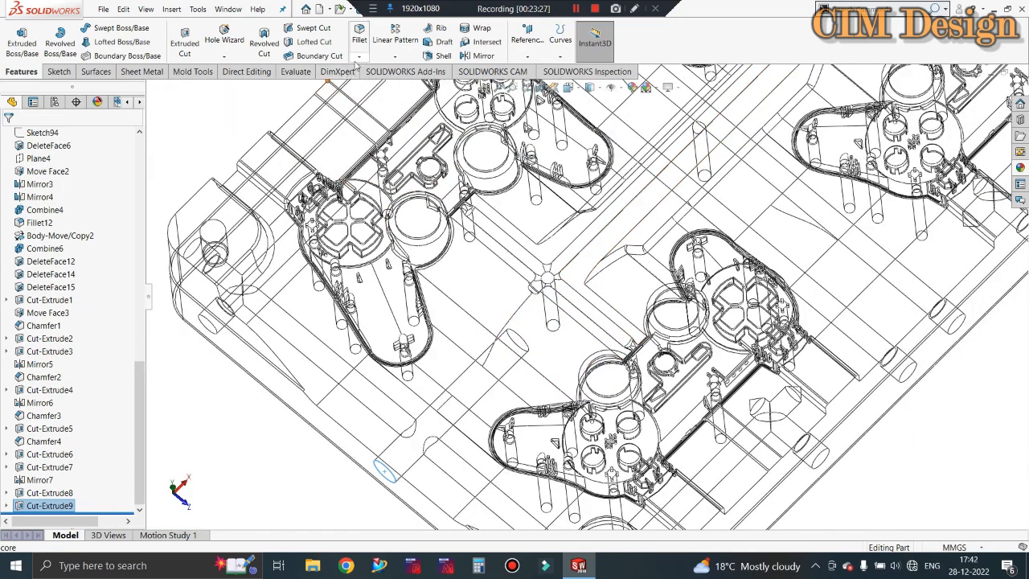
pyautogui.click(480, 55)
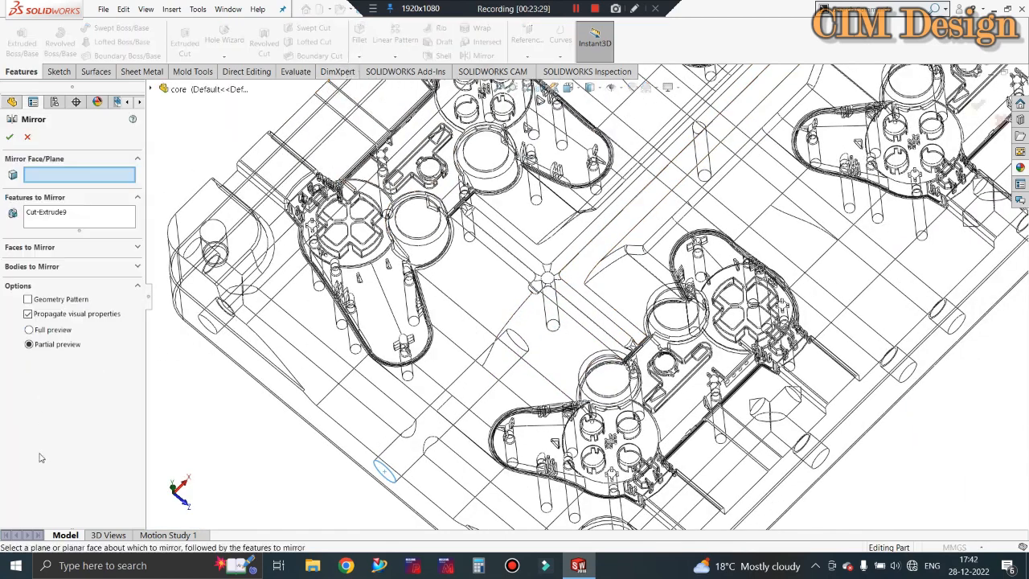
pyautogui.click(151, 89)
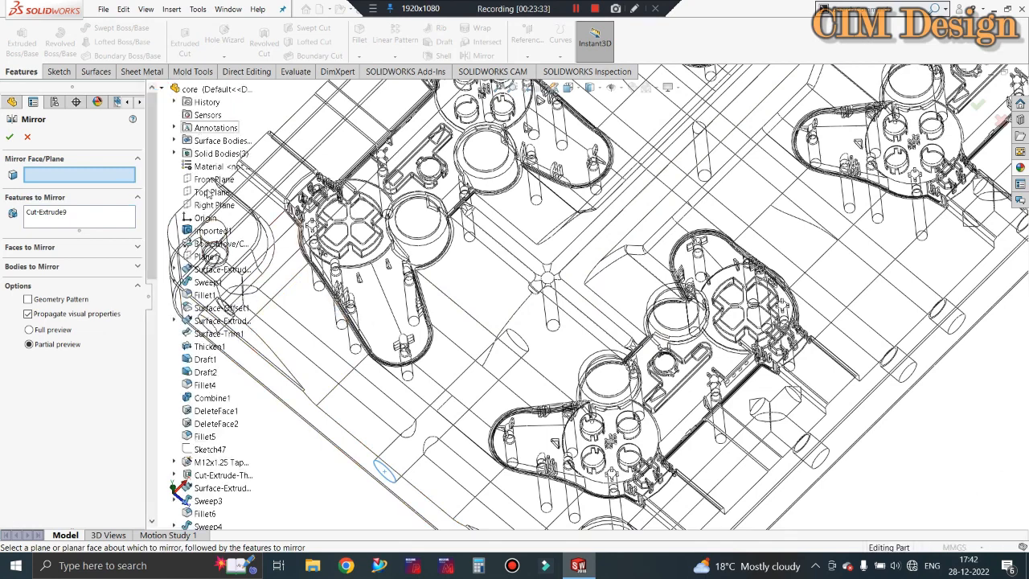
pyautogui.click(205, 205)
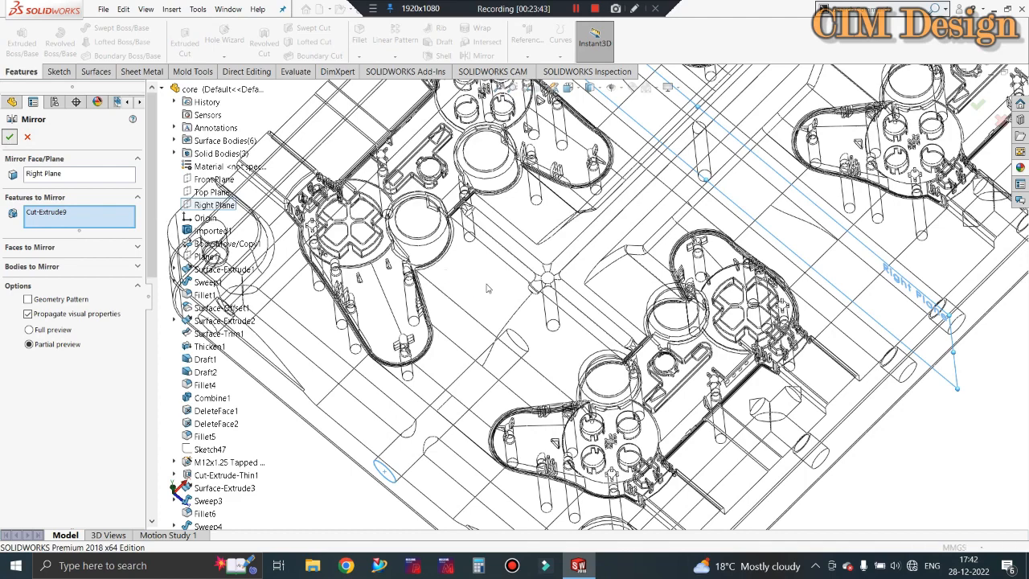
# Chamfer the inner end edges of both 14 mm channels with a distance of 7 mm at 45 degrees
pyautogui.scroll(1, 540, 330)
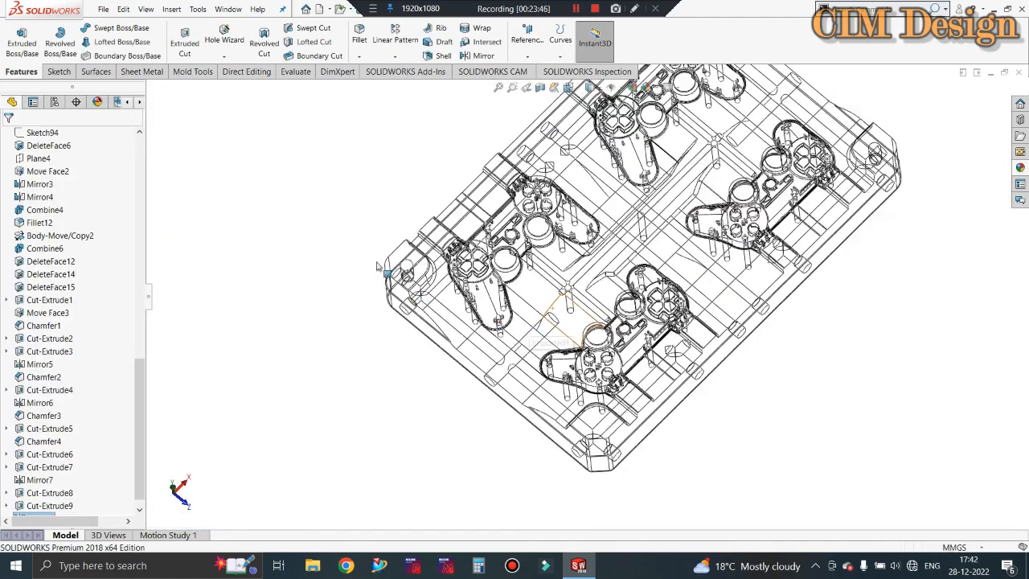
pyautogui.scroll(-1, 599, 306)
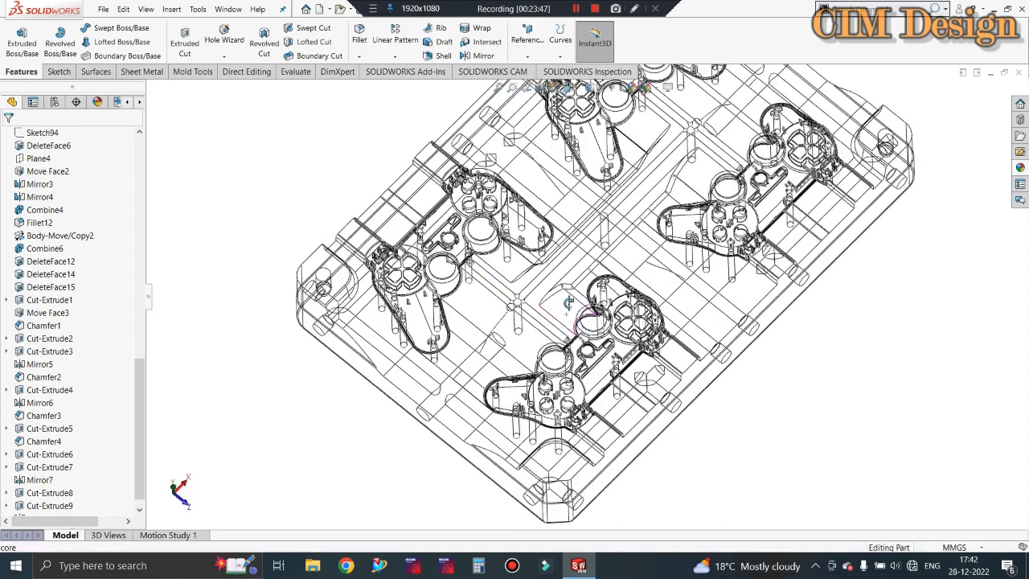
pyautogui.moveTo(566, 301)
pyautogui.mouseDown(button='middle')
pyautogui.moveTo(568, 292)
pyautogui.moveTo(563, 299)
pyautogui.mouseUp(button='middle')
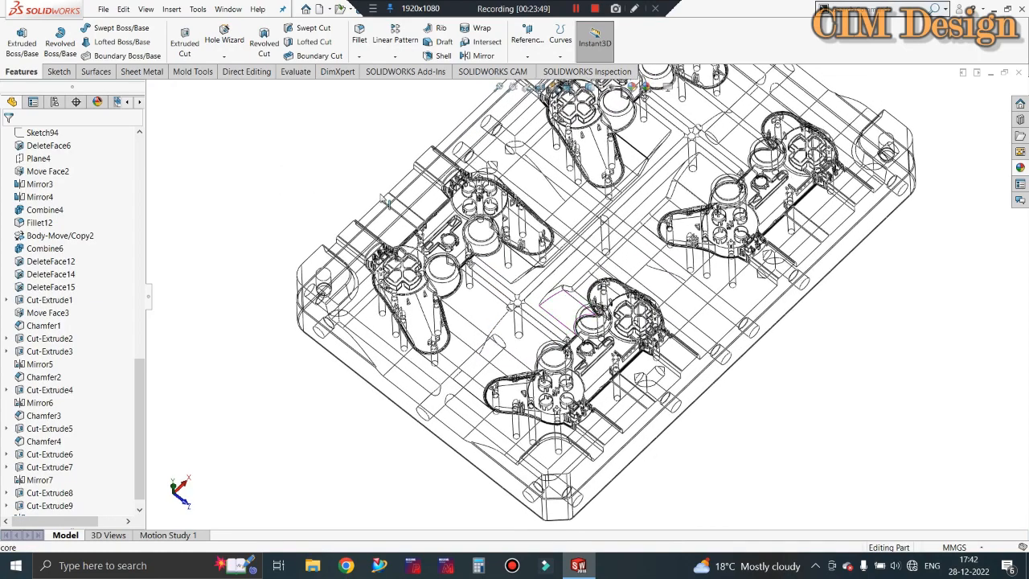
pyautogui.click(358, 56)
pyautogui.press('Return')
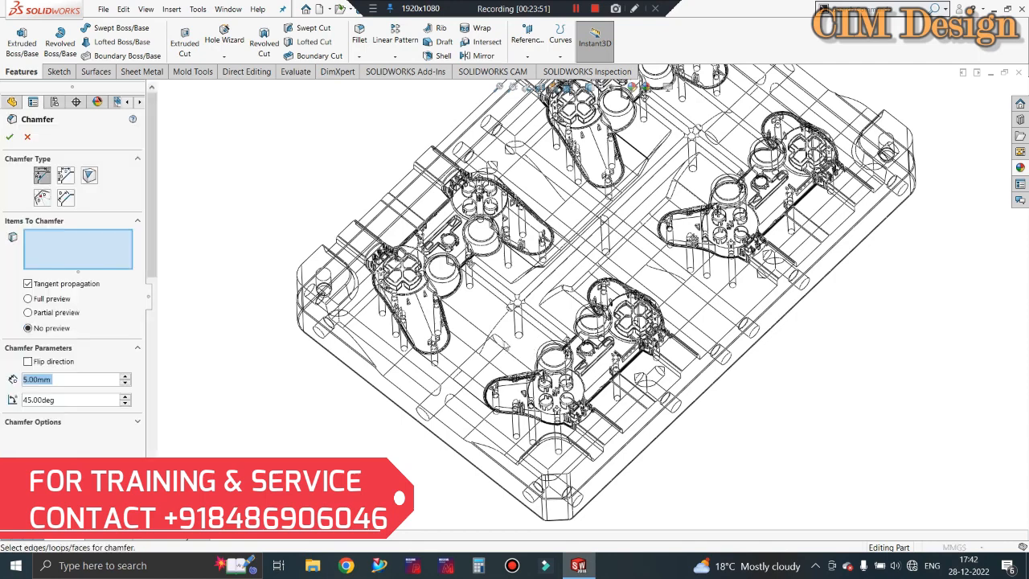
pyautogui.click(499, 342)
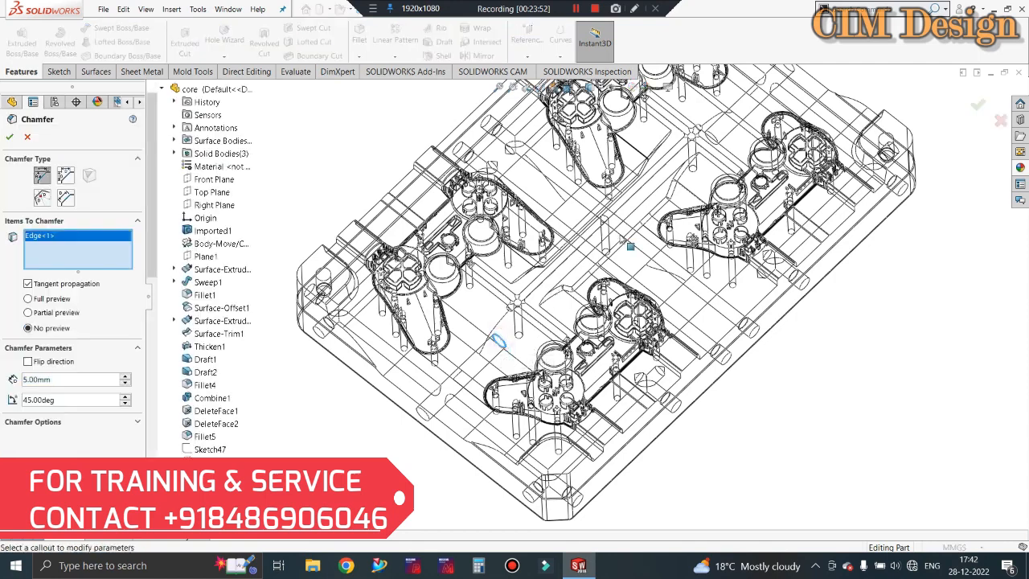
pyautogui.click(711, 138)
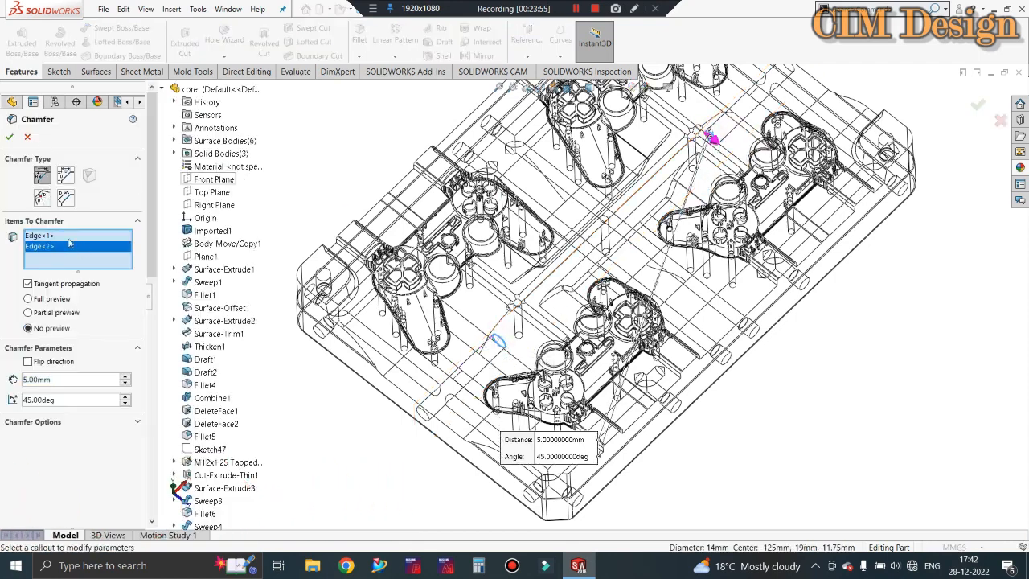
pyautogui.moveTo(76, 378); pyautogui.dragTo(1, 379)
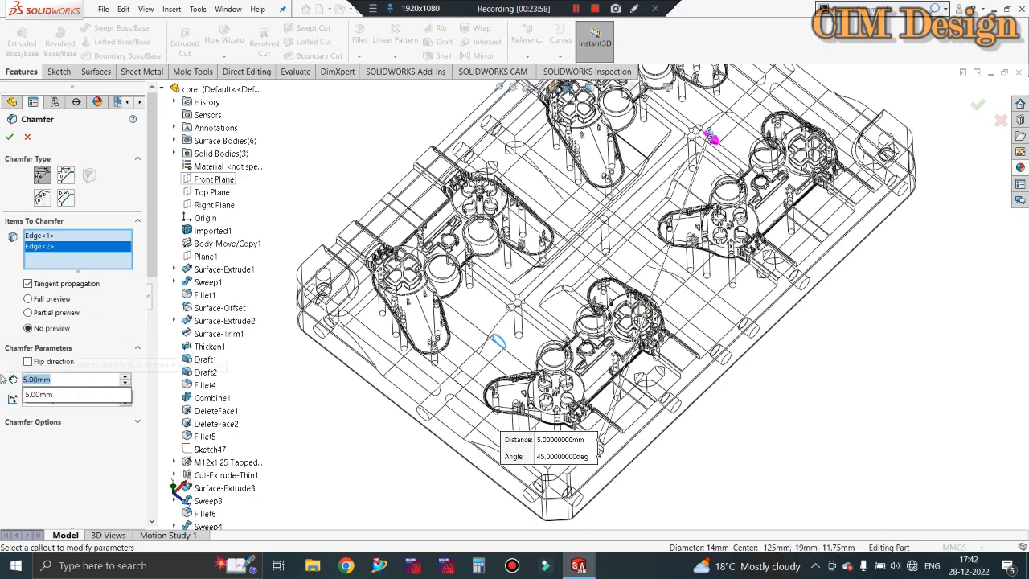
pyautogui.write('7.')
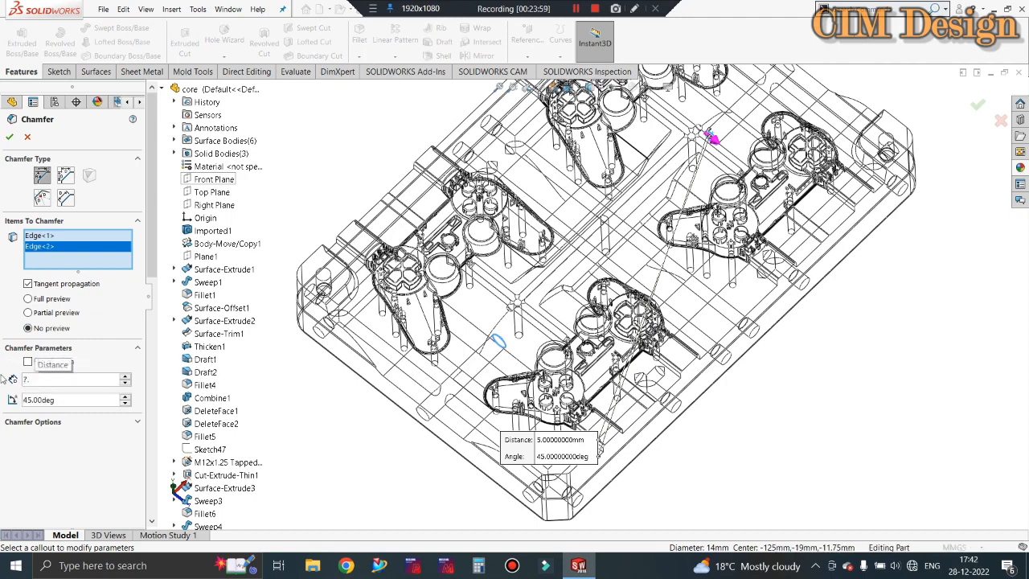
pyautogui.press('Return')
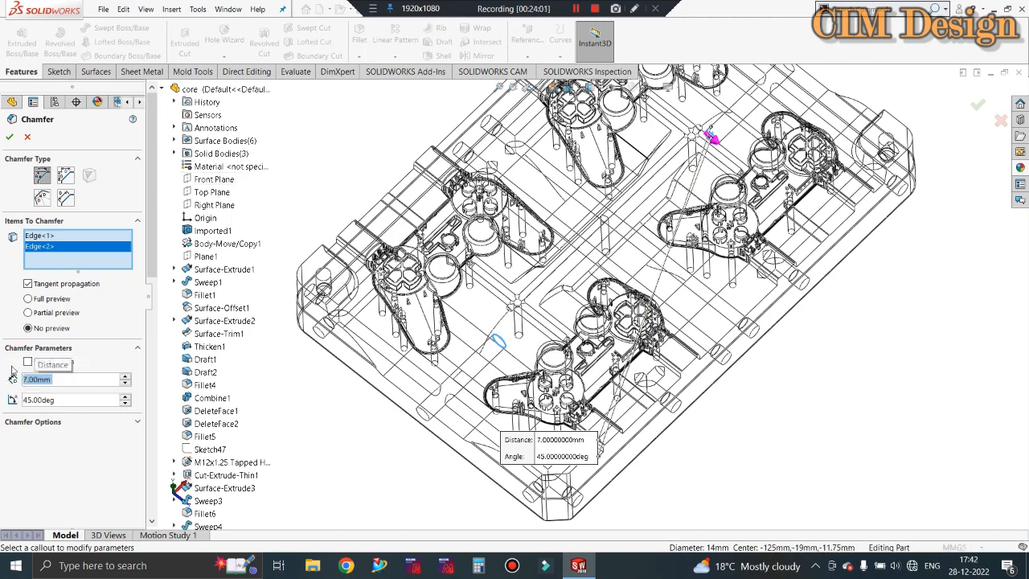
pyautogui.click(10, 136)
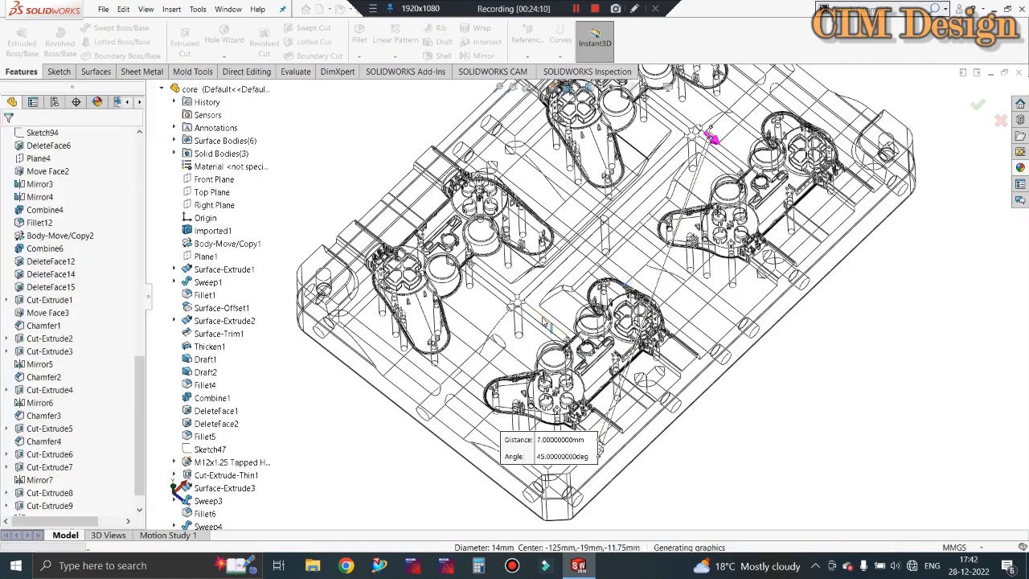
# Sketch a 16 mm diameter circle on the core's end face, concentric with the 14 mm channel opening
pyautogui.moveTo(402, 411); pyautogui.dragTo(400, 376, button='middle')
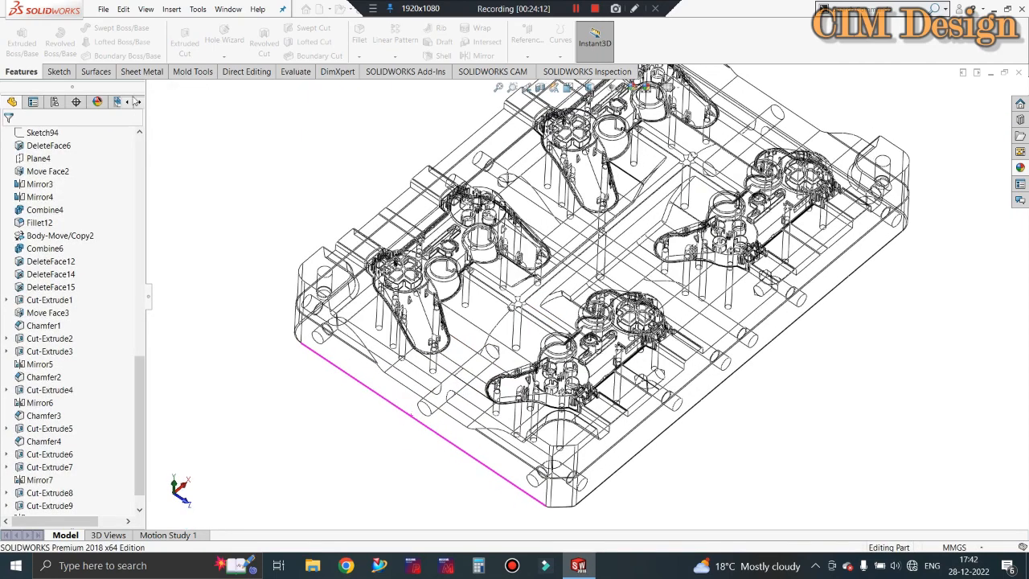
pyautogui.click(32, 51)
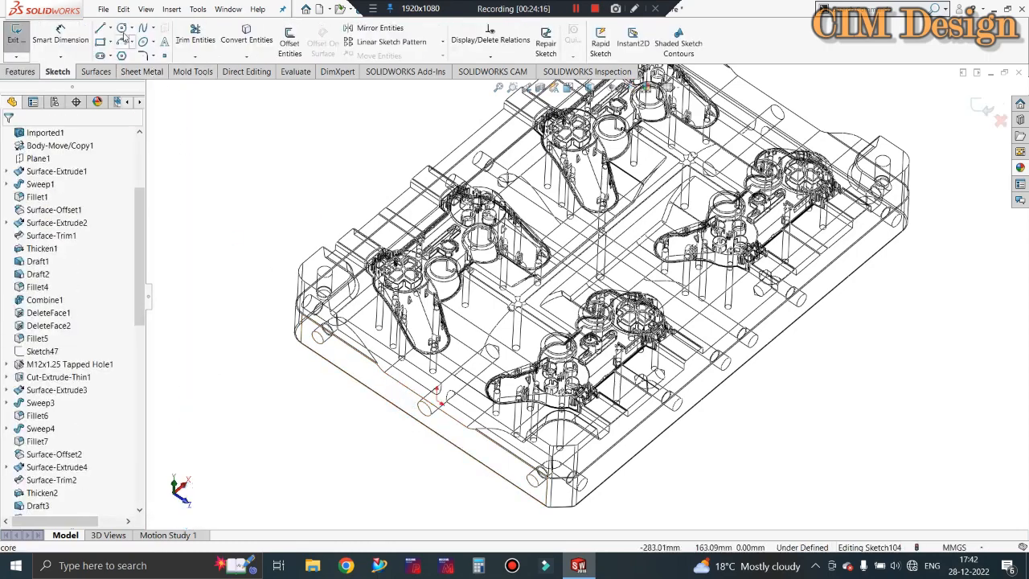
pyautogui.click(121, 29)
pyautogui.scroll(-3, 434, 410)
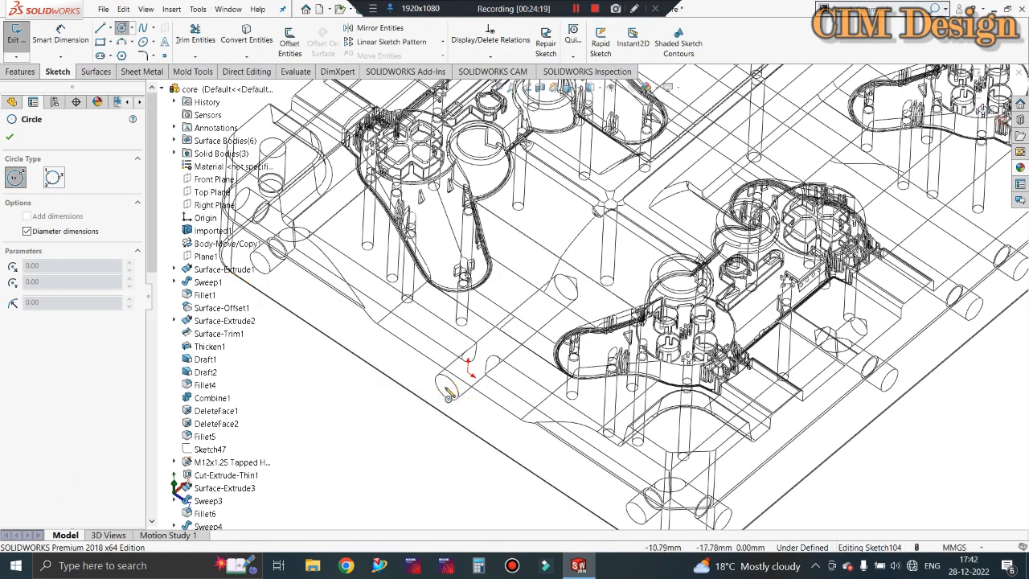
pyautogui.click(448, 389)
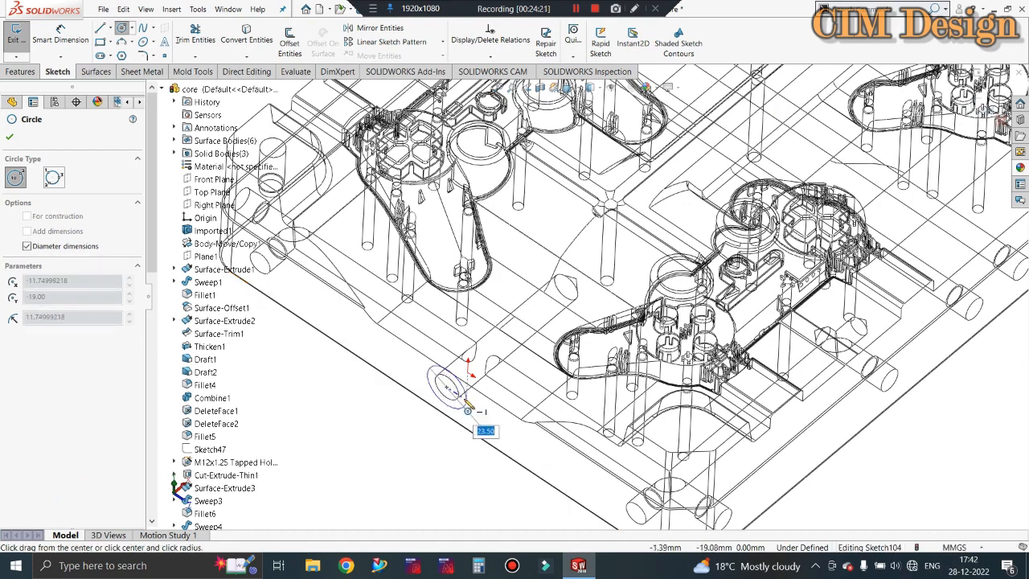
pyautogui.write('16')
pyautogui.press('Return')
pyautogui.scroll(2, 389, 425)
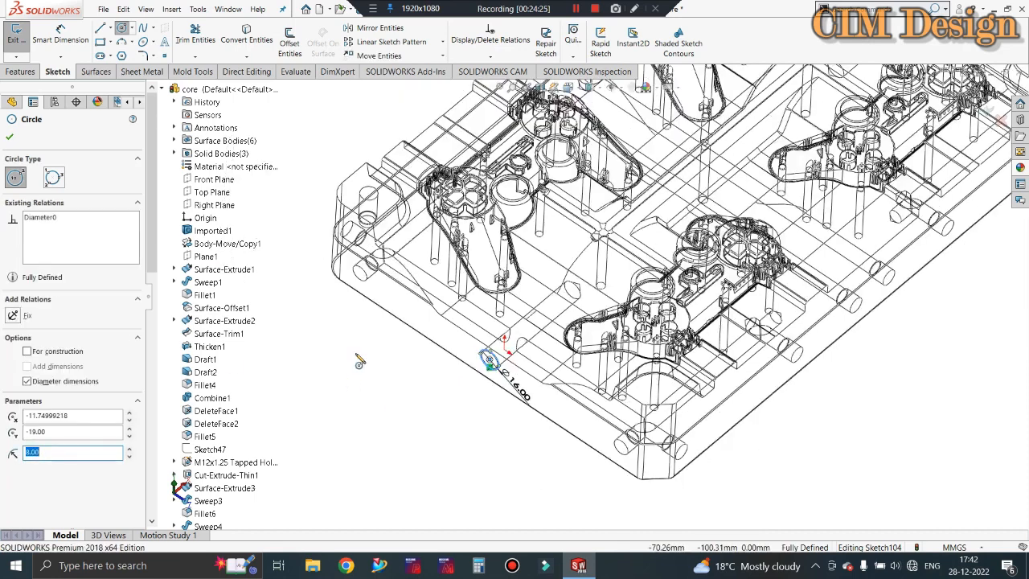
pyautogui.click(10, 136)
# Cut the 16 mm circle blind 12 mm deep to enlarge the channel opening
pyautogui.click(16, 36)
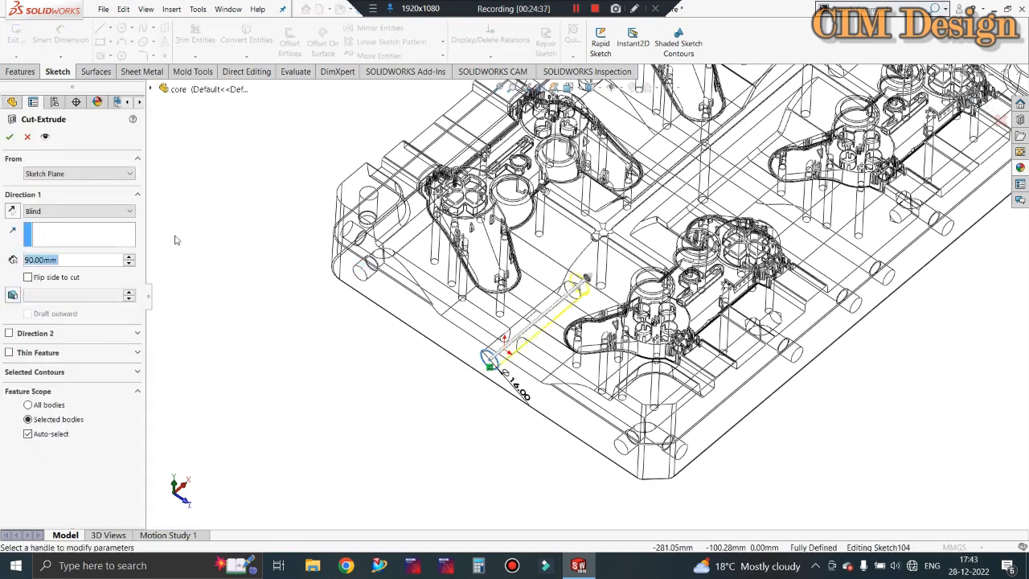
pyautogui.write('12')
pyautogui.press('Return')
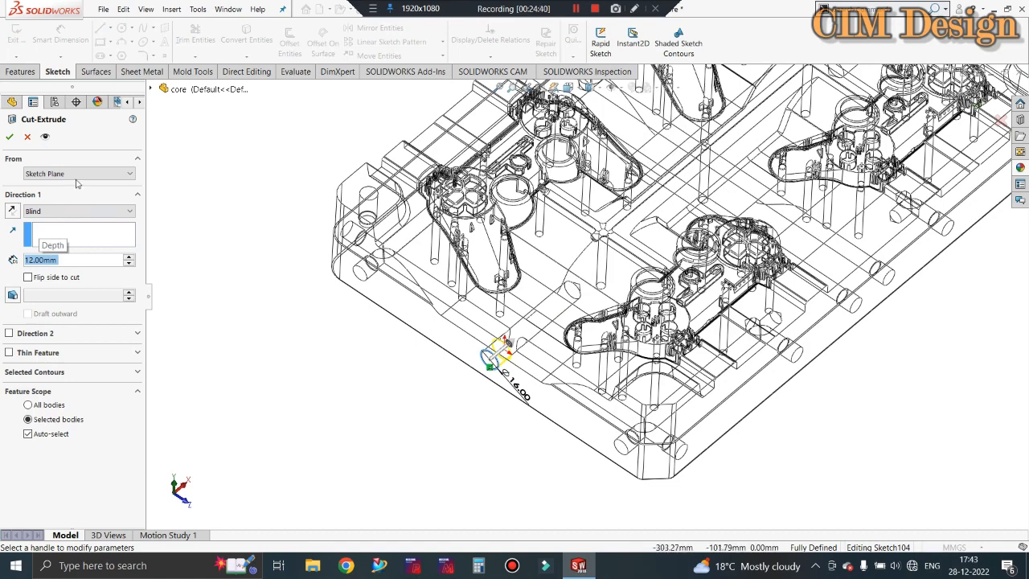
pyautogui.click(10, 137)
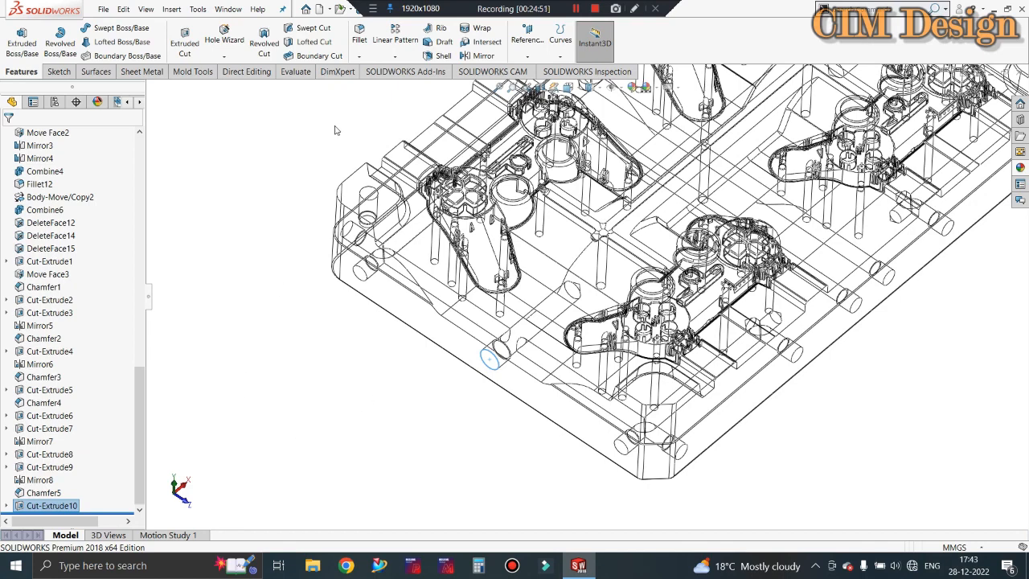
# Mirror the 16 mm opening cut about the Right Plane onto the channel at the opposite end
pyautogui.click(482, 55)
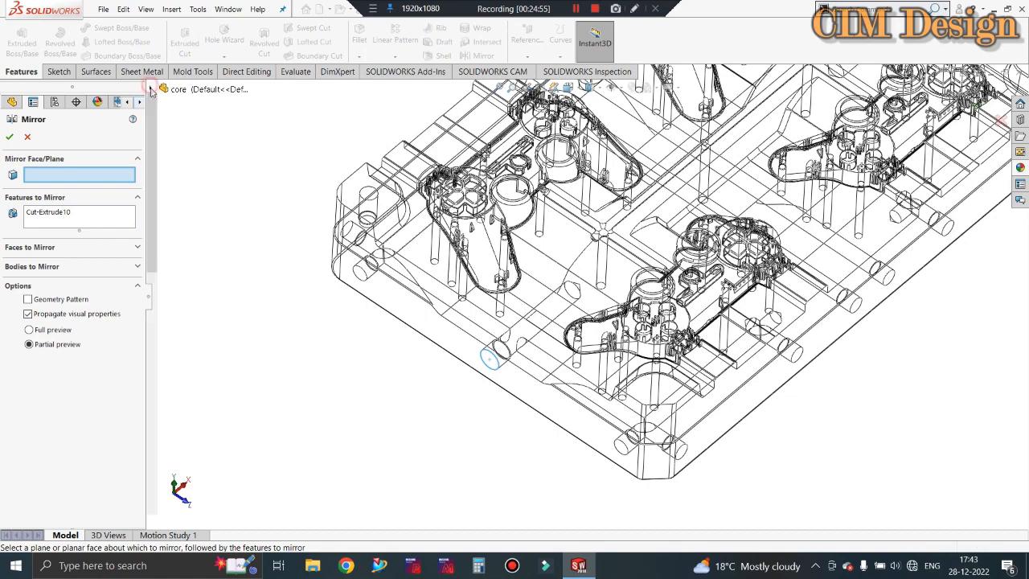
pyautogui.click(150, 89)
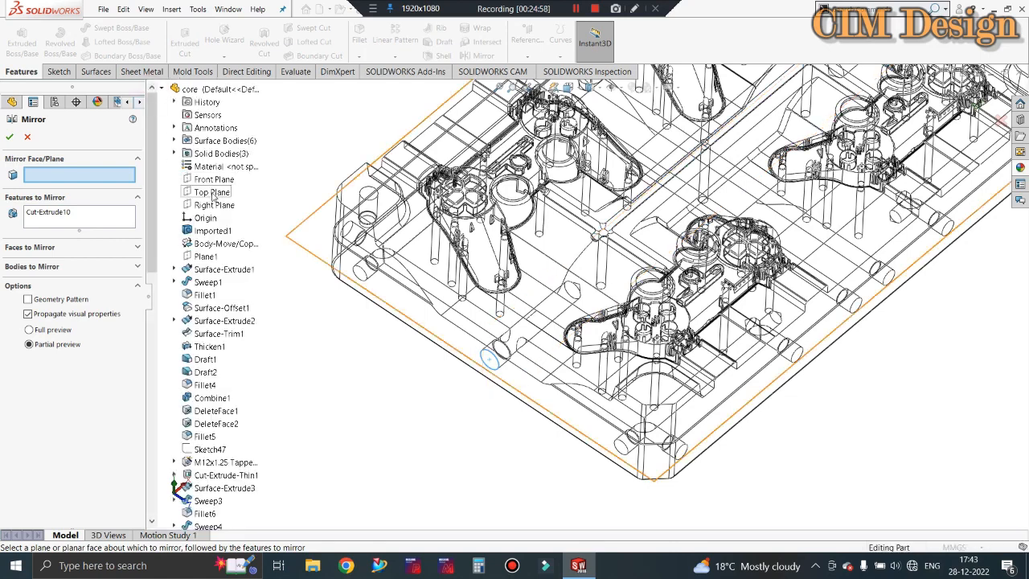
pyautogui.click(211, 207)
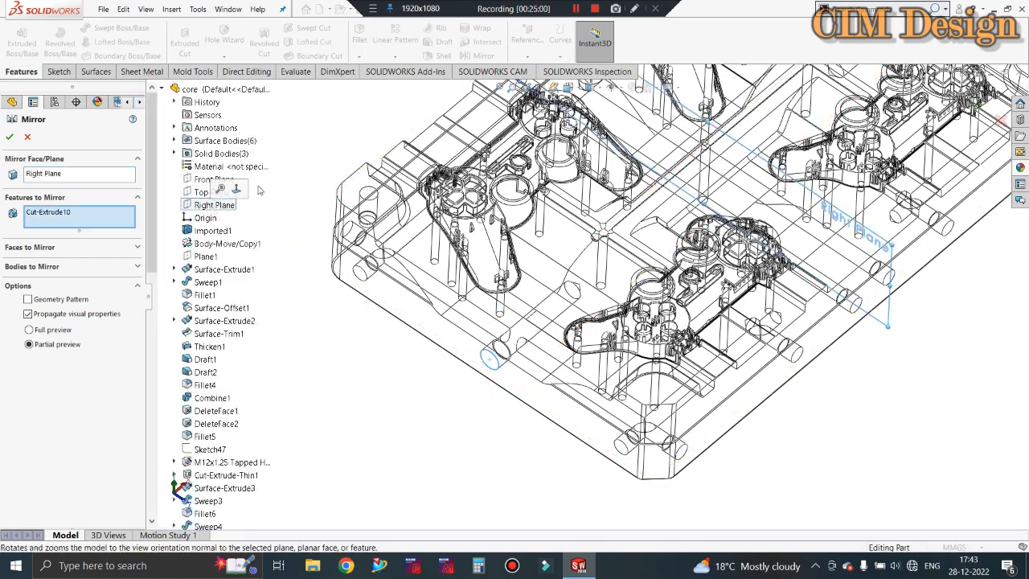
pyautogui.click(9, 138)
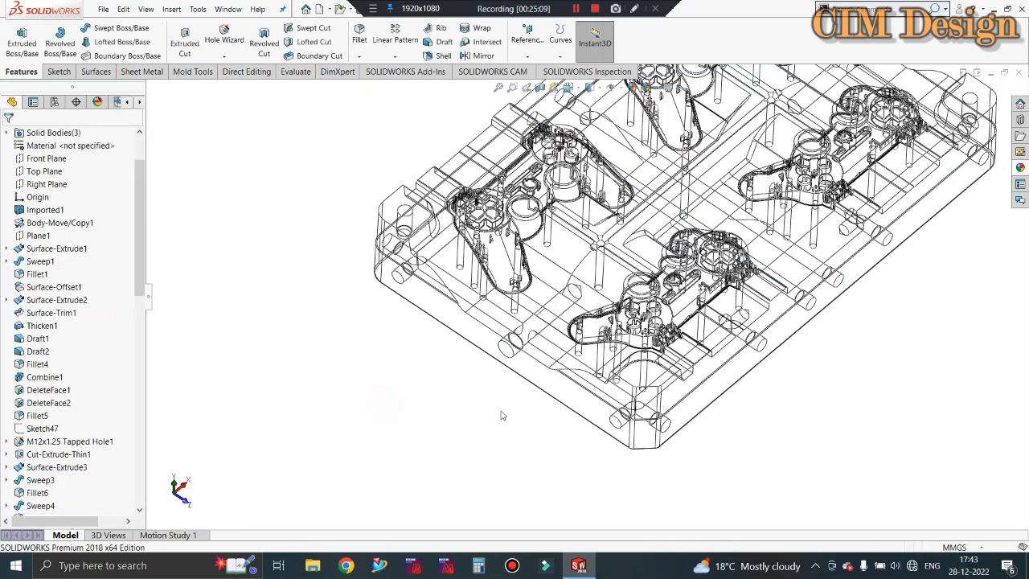
pyautogui.scroll(3, 508, 411)
pyautogui.scroll(-1, 830, 139)
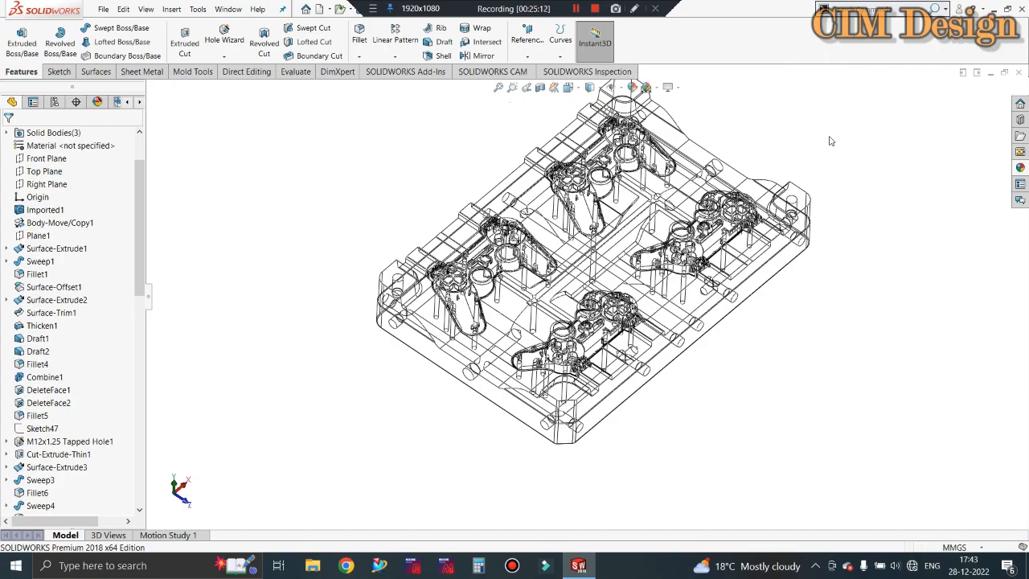
pyautogui.scroll(-2, 760, 319)
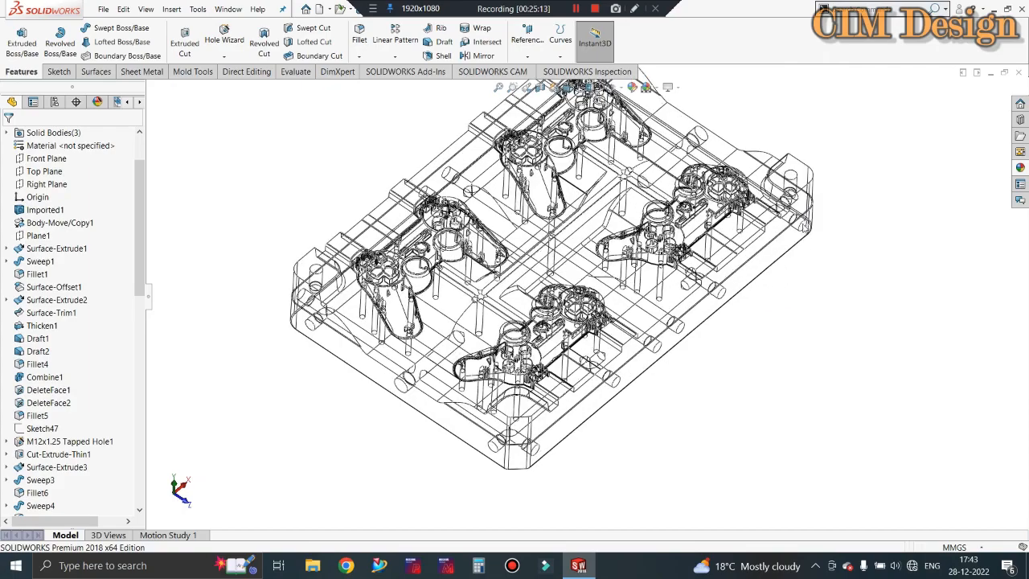
# Change the mold core's display style from wireframe to Shaded With Edges after checking the cooling channels
pyautogui.scroll(2, 725, 333)
pyautogui.moveTo(724, 333); pyautogui.dragTo(542, 179, button='middle')
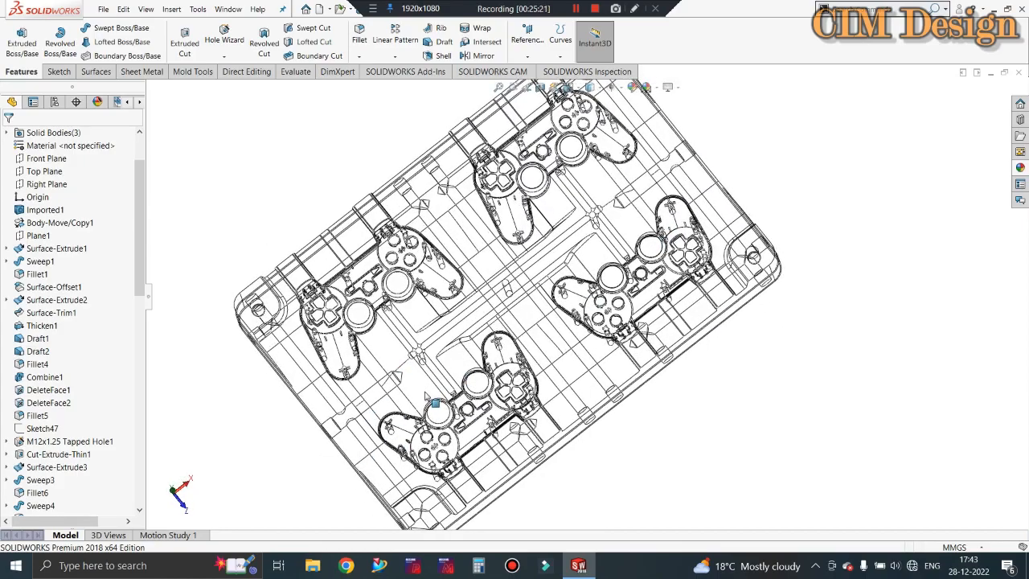
pyautogui.scroll(-5, 434, 365)
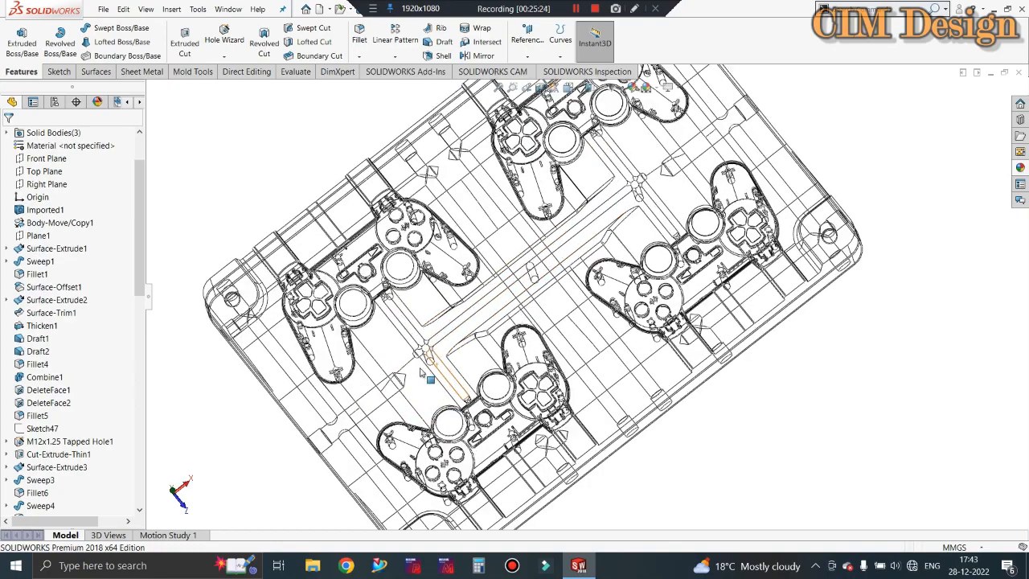
pyautogui.scroll(2, 524, 315)
pyautogui.scroll(1, 521, 316)
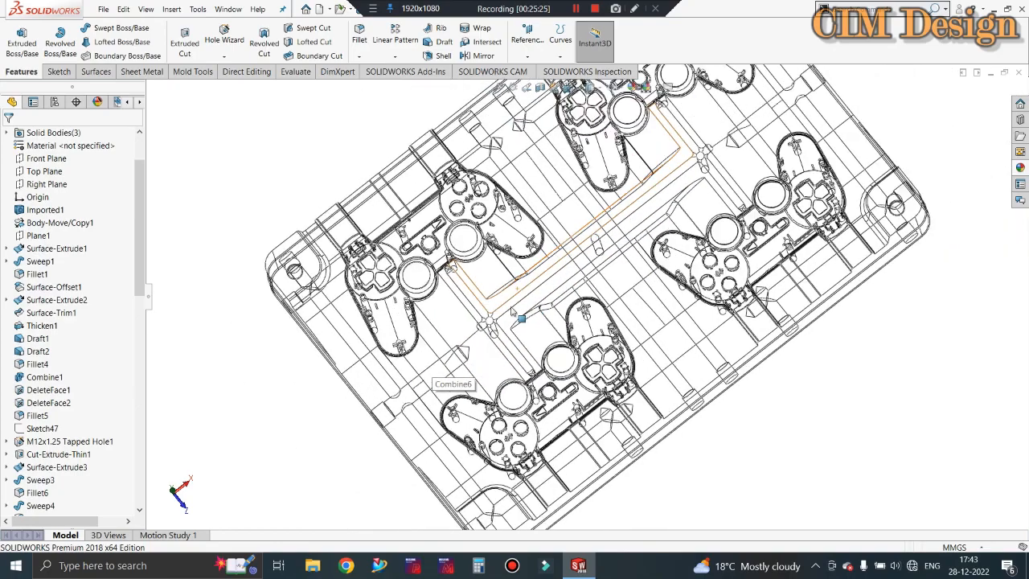
pyautogui.moveTo(526, 319); pyautogui.dragTo(562, 151, button='middle')
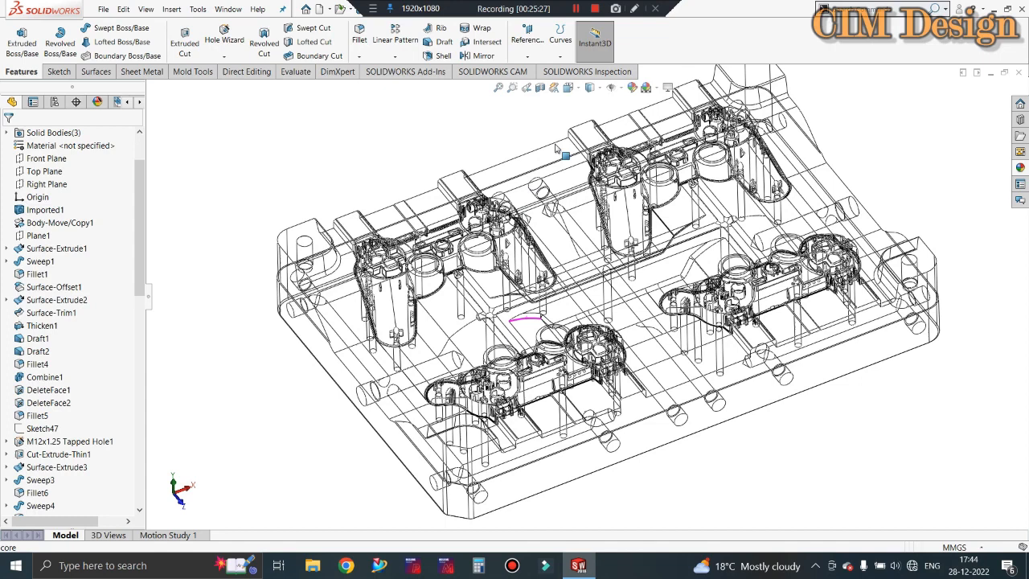
pyautogui.click(598, 90)
pyautogui.click(590, 103)
pyautogui.scroll(-1, 532, 286)
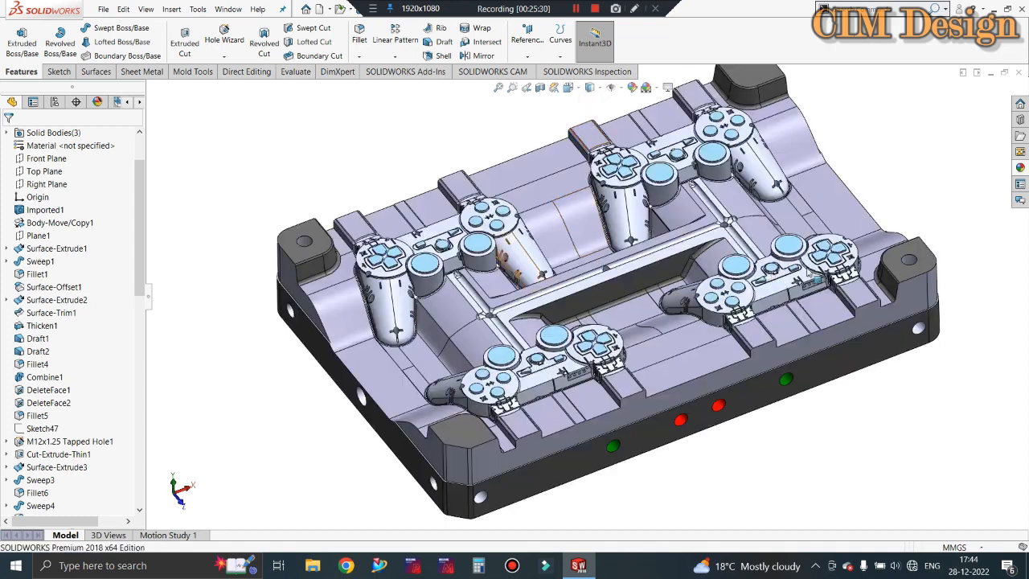
pyautogui.scroll(3, 277, 426)
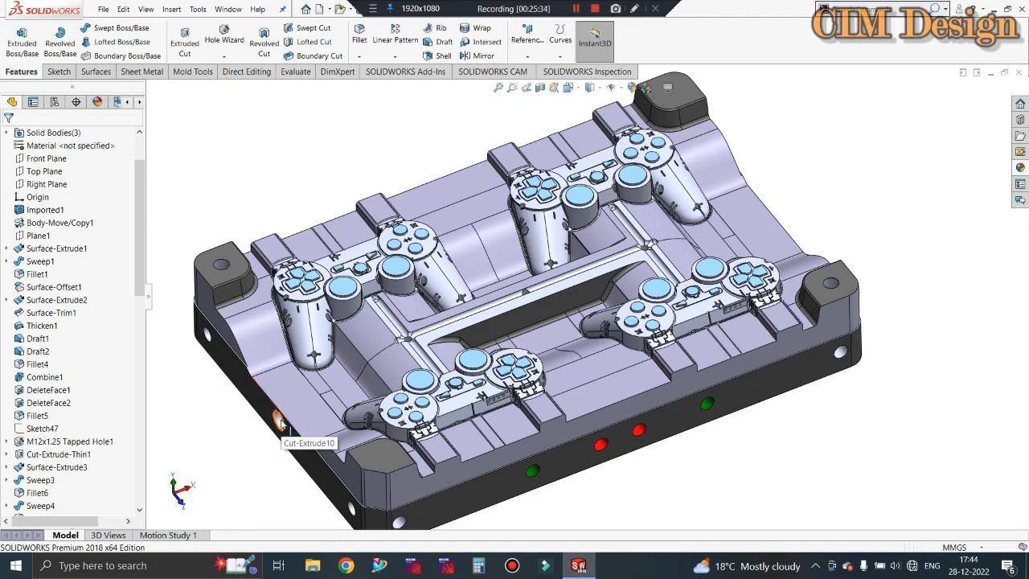
pyautogui.scroll(1, 733, 318)
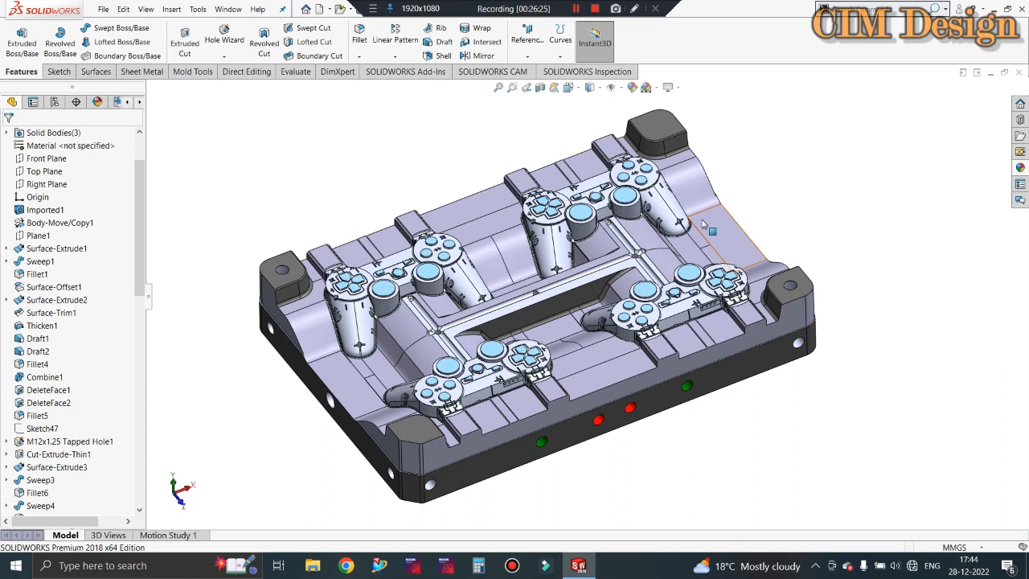
pyautogui.scroll(-2, 587, 303)
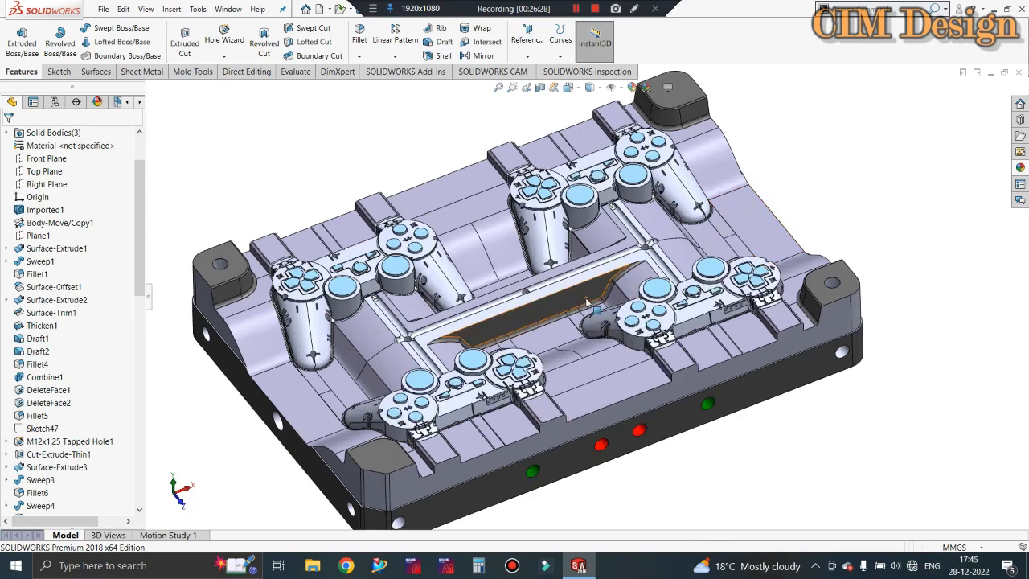
pyautogui.scroll(2, 586, 303)
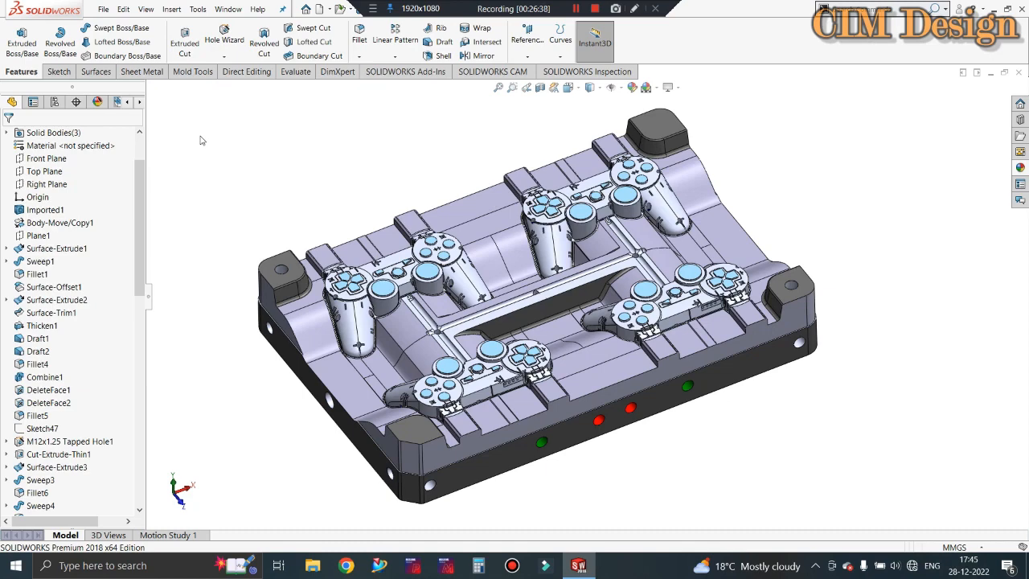
pyautogui.scroll(-1, 536, 231)
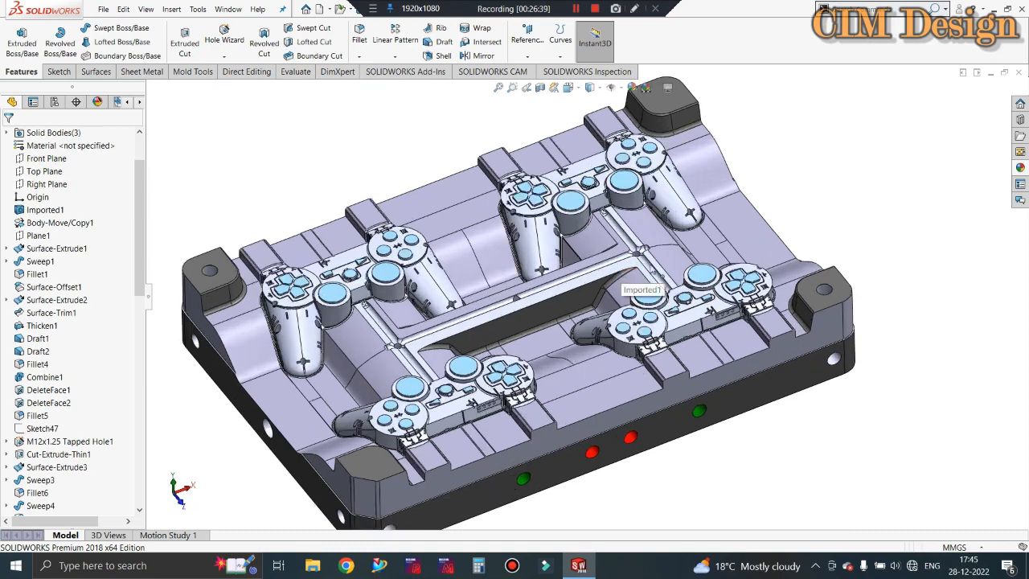
pyautogui.scroll(1, 495, 265)
pyautogui.scroll(-1, 494, 266)
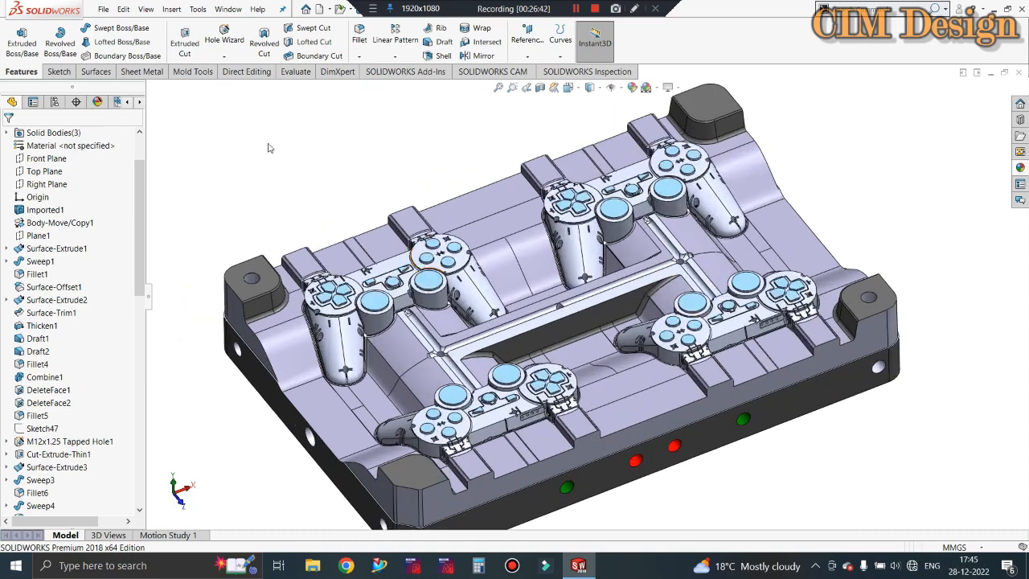
pyautogui.scroll(1, 527, 253)
pyautogui.scroll(-1, 656, 300)
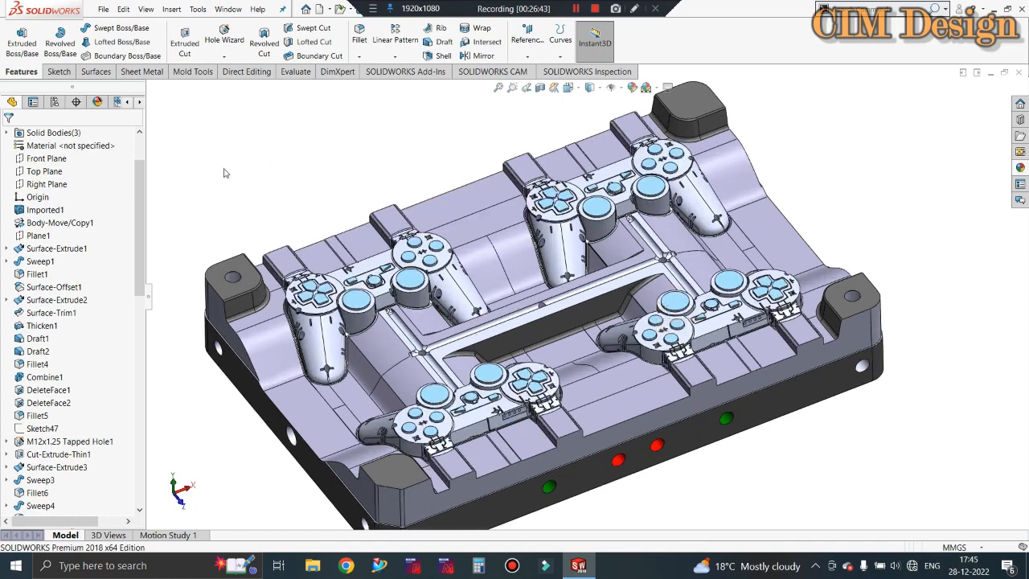
pyautogui.scroll(1, 459, 195)
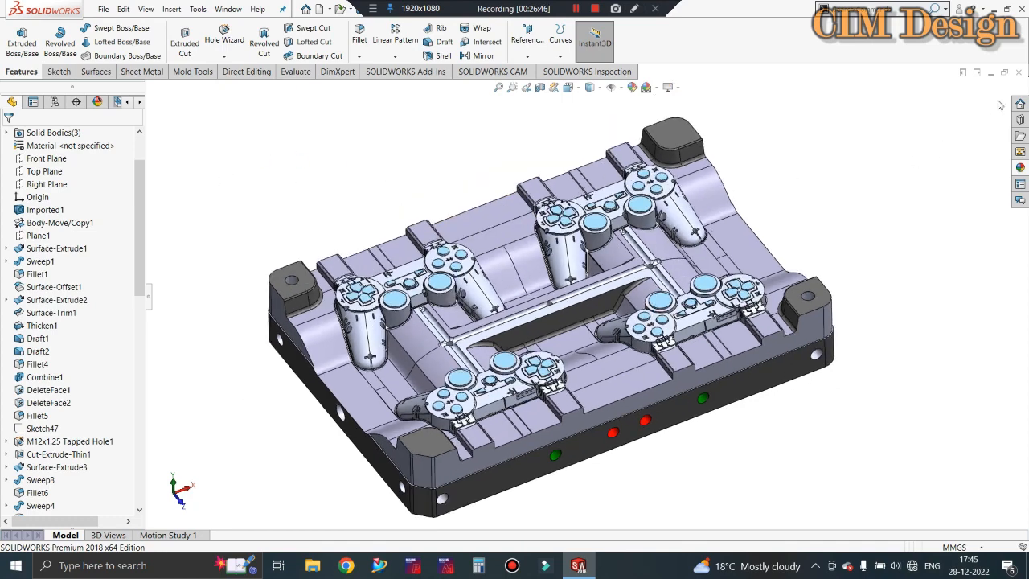